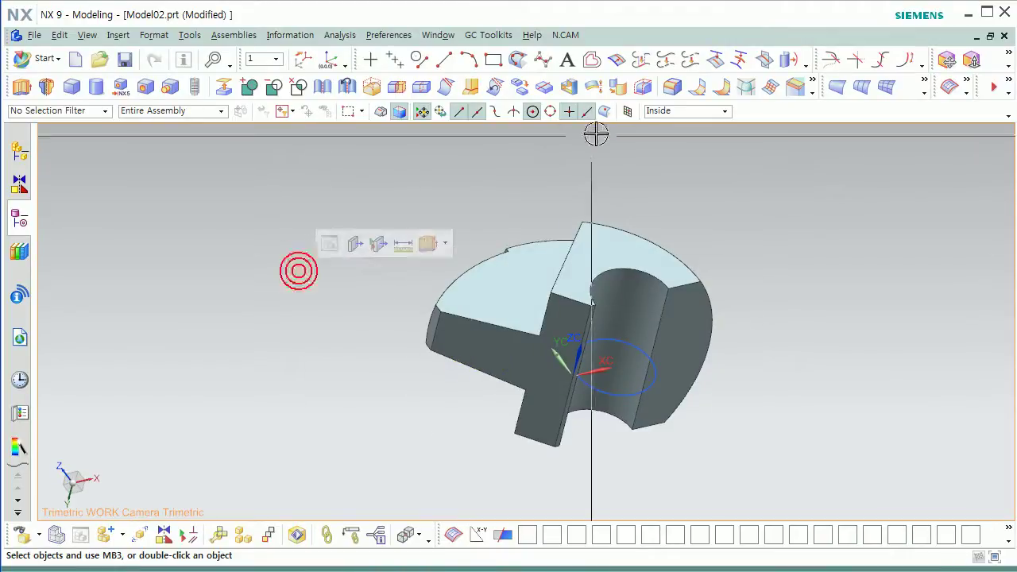
Step: Shell the body with a 2 mm wall, removing its flat underside, the semicircular cutout face and the adjoining inner faces
{"action": "left_click", "coordinate": [591, 89]}
{"action": "left_click", "coordinate": [676, 323]}
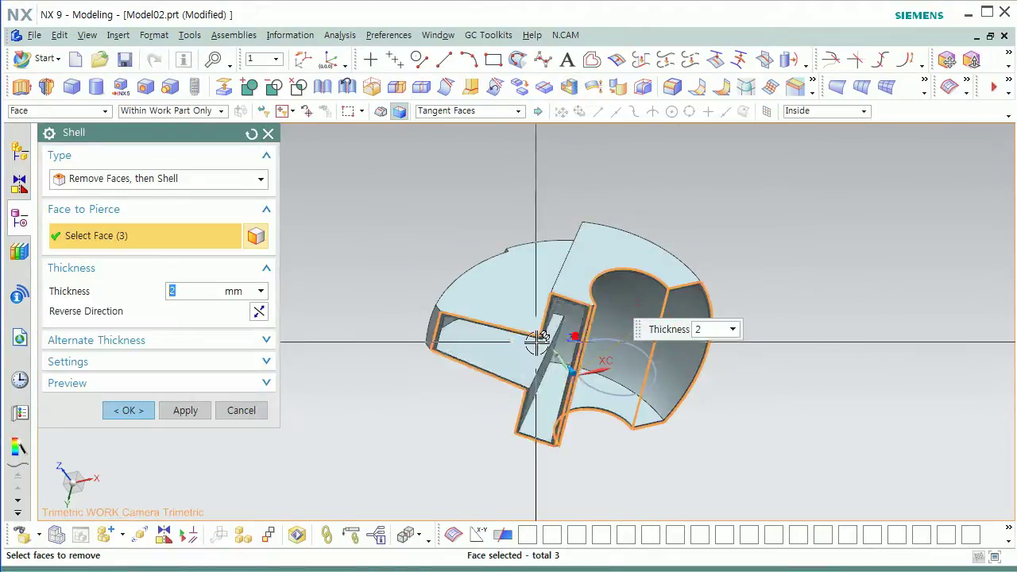
{"action": "scroll", "coordinate": [570, 340], "scroll_direction": "up", "scroll_amount": 6}
{"action": "left_click", "coordinate": [602, 293]}
{"action": "scroll", "coordinate": [604, 294], "scroll_direction": "down", "scroll_amount": 4}
{"action": "middle_click_drag", "start_coordinate": [618, 312], "coordinate": [540, 329]}
{"action": "middle_click_drag", "start_coordinate": [504, 292], "coordinate": [481, 329]}
{"action": "middle_click_drag", "start_coordinate": [469, 367], "coordinate": [499, 249]}
{"action": "middle_click_drag", "start_coordinate": [479, 321], "coordinate": [530, 306]}
{"action": "left_click", "coordinate": [517, 324]}
{"action": "middle_click_drag", "start_coordinate": [539, 410], "coordinate": [570, 343]}
{"action": "left_click", "coordinate": [633, 262]}
{"action": "middle_click", "coordinate": [590, 366]}
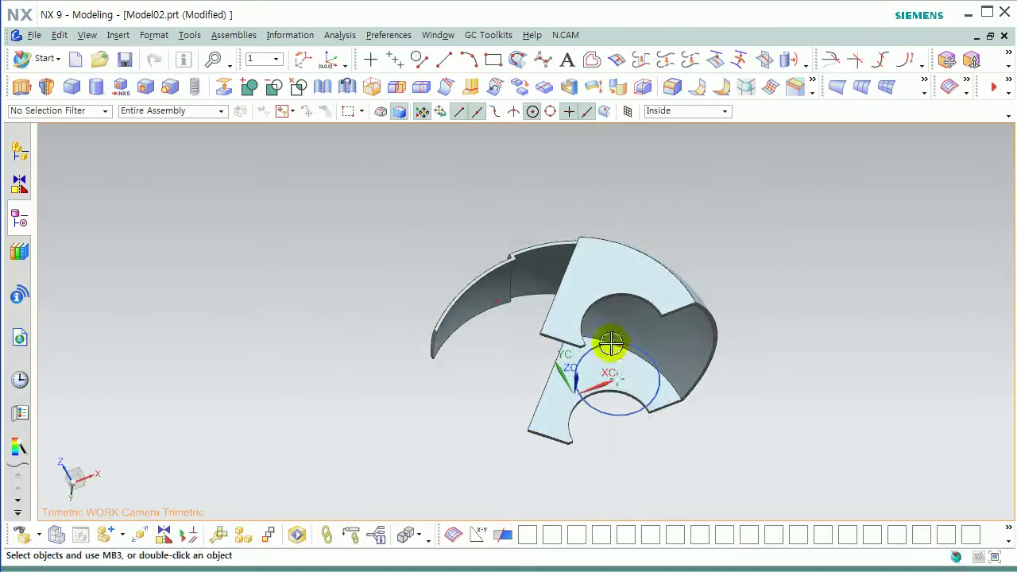
Step: Hide the construction circle at the origin so only the shelled body is displayed
{"action": "key", "text": "ctrl+b"}
{"action": "left_click", "coordinate": [485, 336]}
{"action": "middle_click", "coordinate": [485, 336]}
{"action": "middle_click_drag", "start_coordinate": [485, 336], "coordinate": [542, 414]}
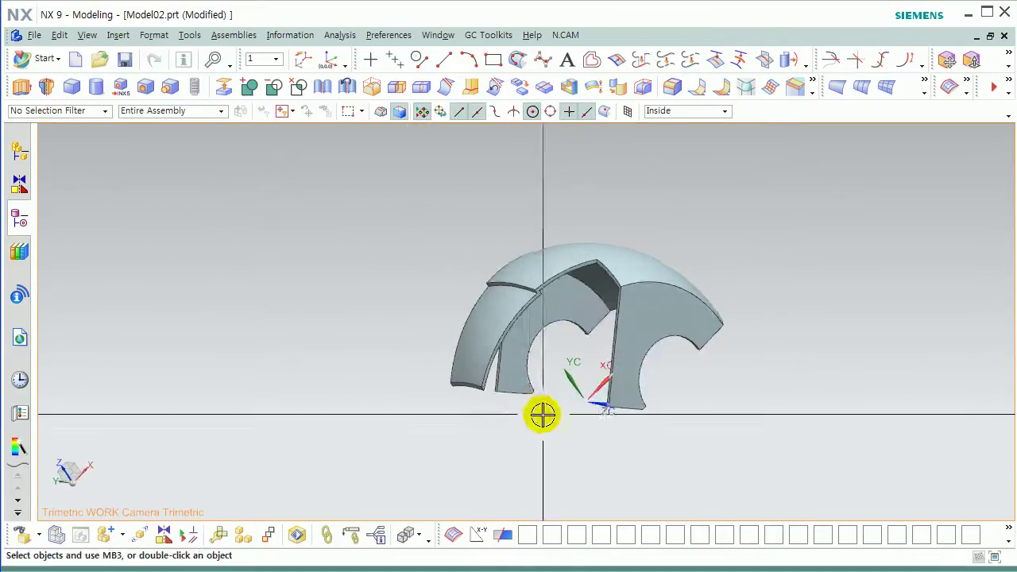
Step: Change the display color of the shelled body to red
{"action": "key", "text": "ctrl+j"}
{"action": "left_click", "coordinate": [520, 284]}
{"action": "middle_click", "coordinate": [519, 284]}
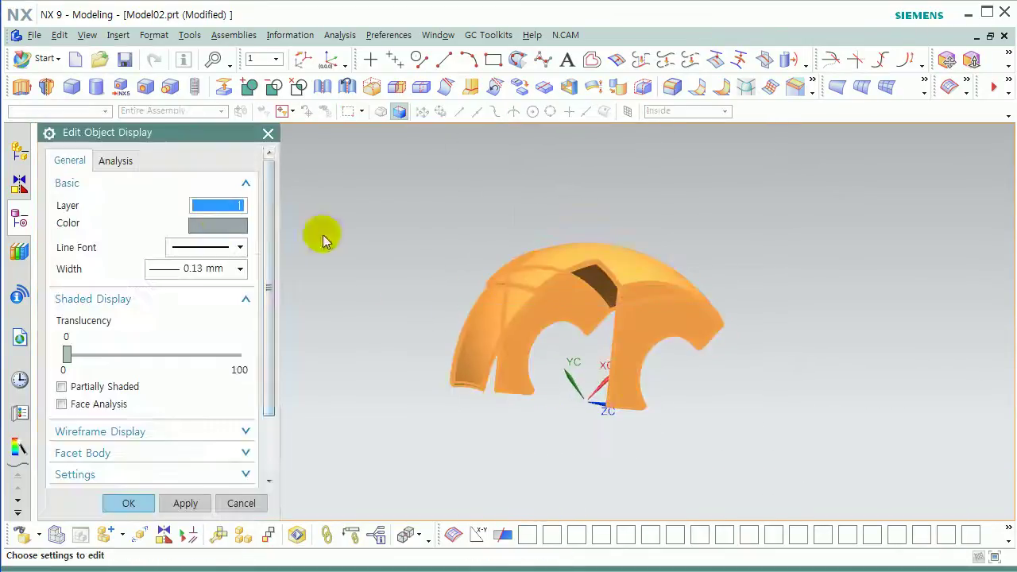
{"action": "left_click", "coordinate": [222, 228]}
{"action": "left_click", "coordinate": [94, 182]}
{"action": "middle_click", "coordinate": [363, 336]}
{"action": "middle_click", "coordinate": [352, 357]}
{"action": "mouse_move", "coordinate": [352, 357]}
{"action": "middle_mouse_down"}
{"action": "mouse_move", "coordinate": [382, 386]}
{"action": "mouse_move", "coordinate": [338, 354]}
{"action": "middle_mouse_up"}
{"action": "left_click", "coordinate": [241, 361]}
{"action": "key", "text": "End"}
{"action": "scroll", "coordinate": [241, 361], "scroll_direction": "down", "scroll_amount": 2}
{"action": "scroll", "coordinate": [242, 362], "scroll_direction": "up", "scroll_amount": 1}
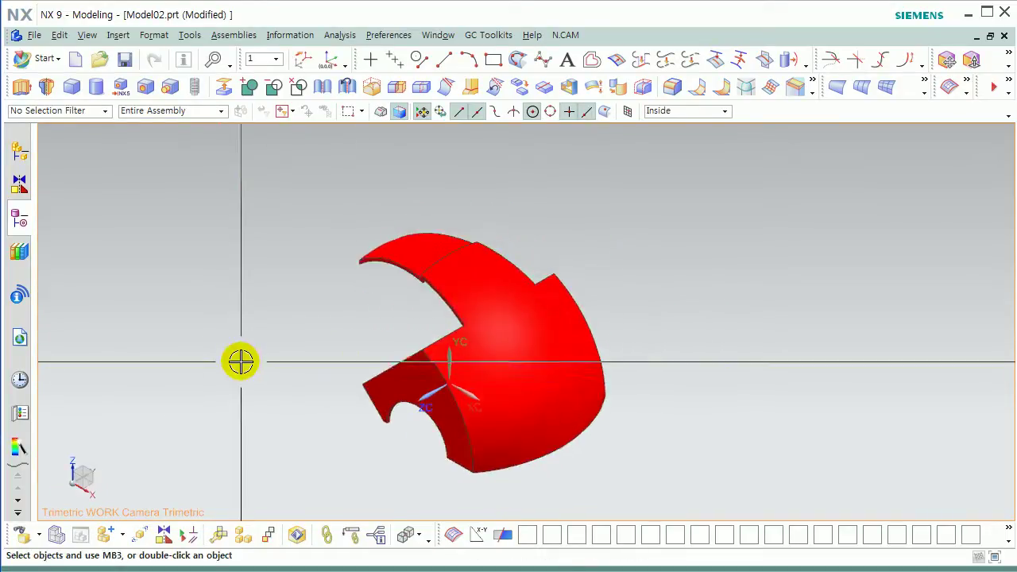
Step: Save the part and create a new blank millimetre part named Model03
{"action": "left_click", "coordinate": [243, 362]}
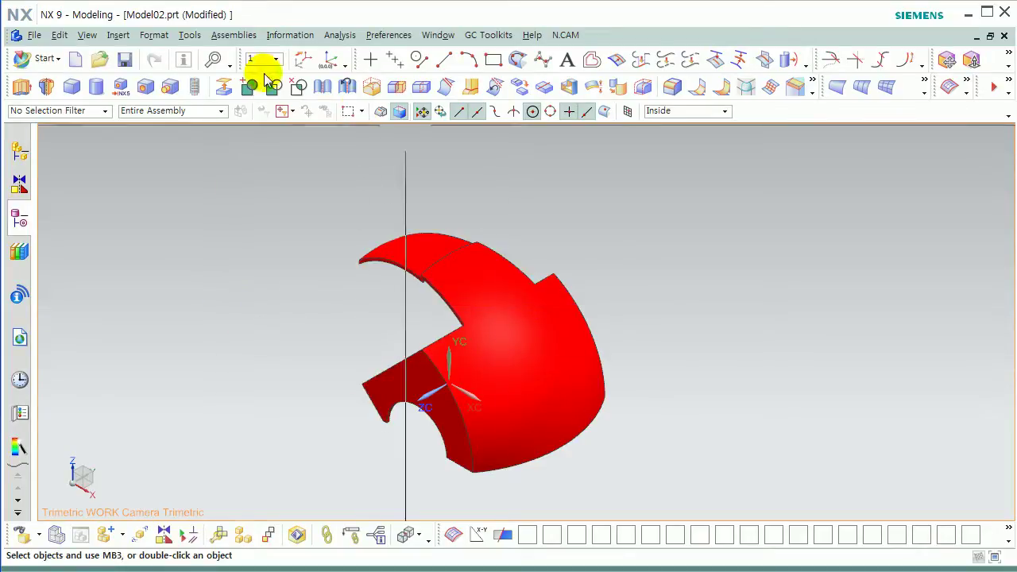
{"action": "left_click", "coordinate": [125, 59]}
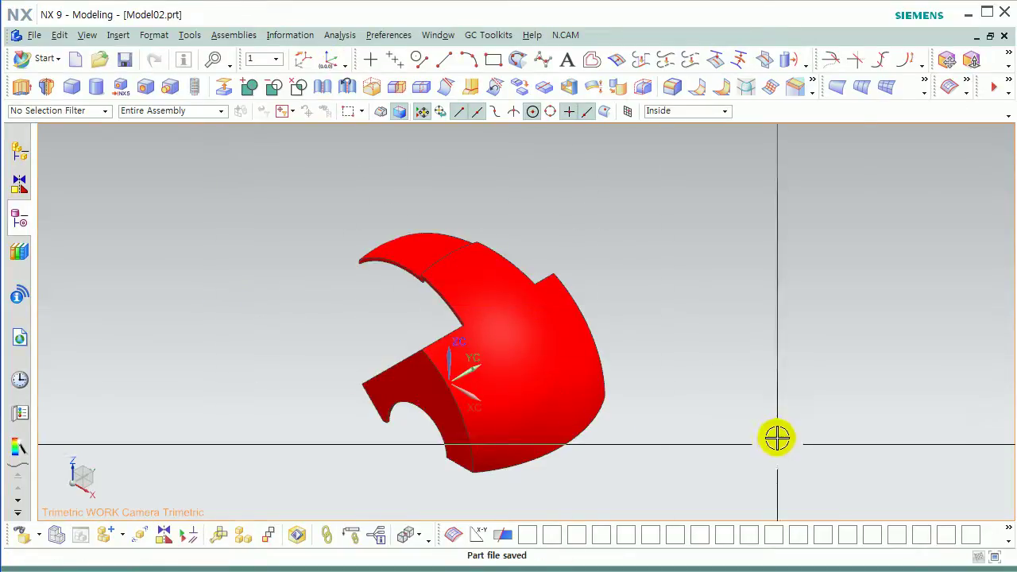
{"action": "left_click", "coordinate": [75, 60]}
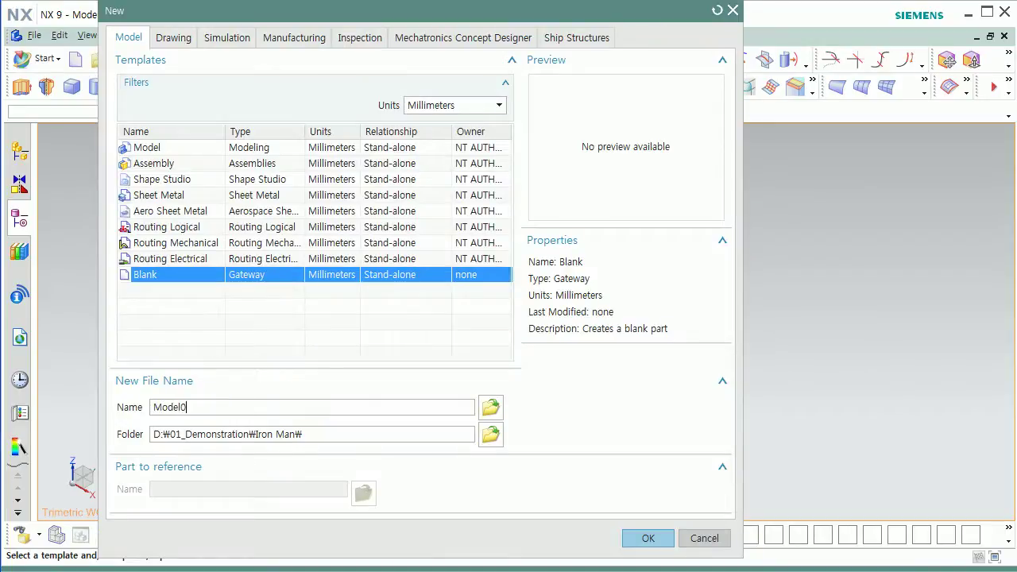
{"action": "key", "text": "Return"}
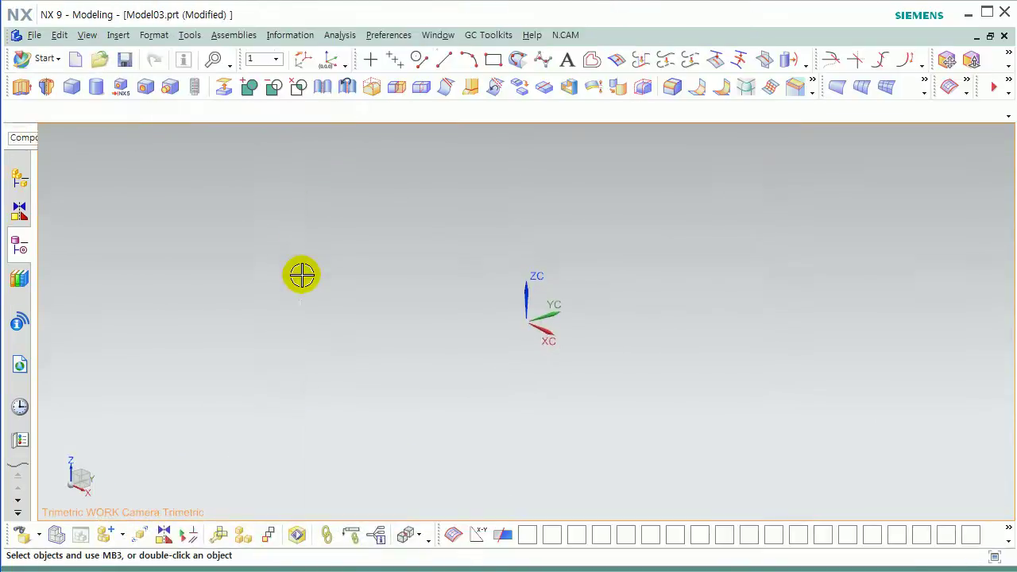
Step: Draw a circle with a radius of 87 mm centred on the origin
{"action": "left_click", "coordinate": [426, 59]}
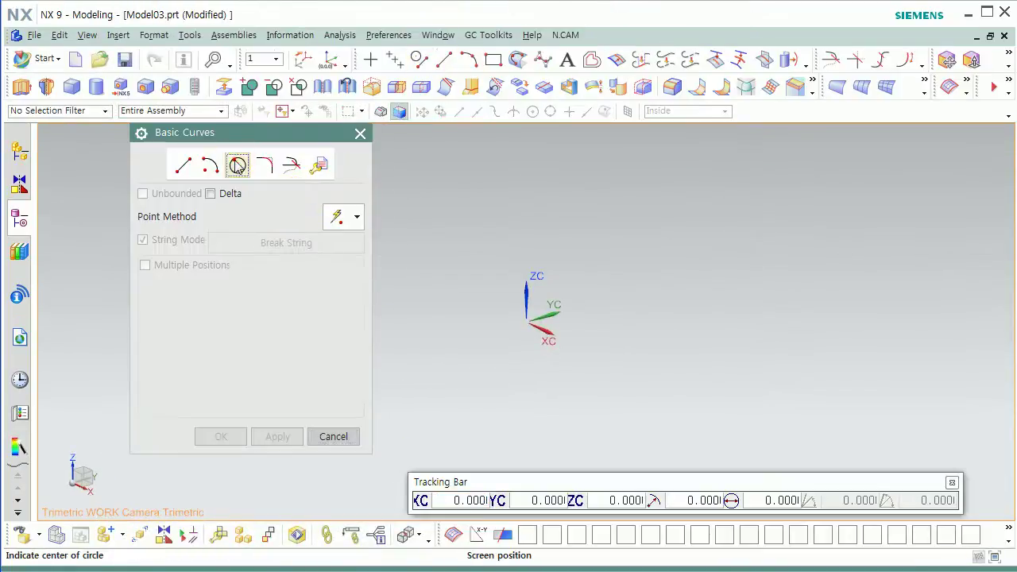
{"action": "left_click", "coordinate": [474, 501]}
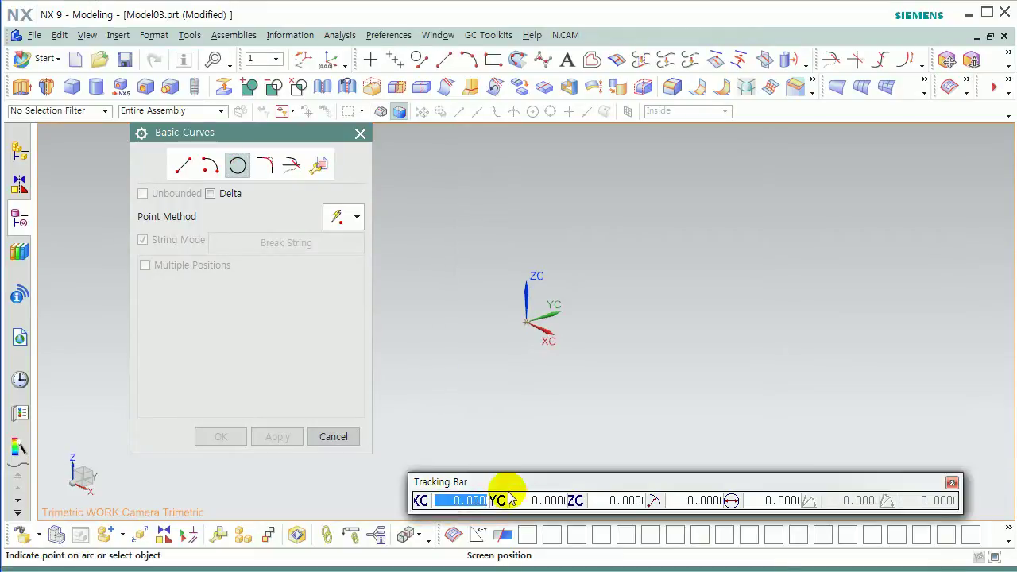
{"action": "key", "text": "Return"}
{"action": "left_click", "coordinate": [698, 502]}
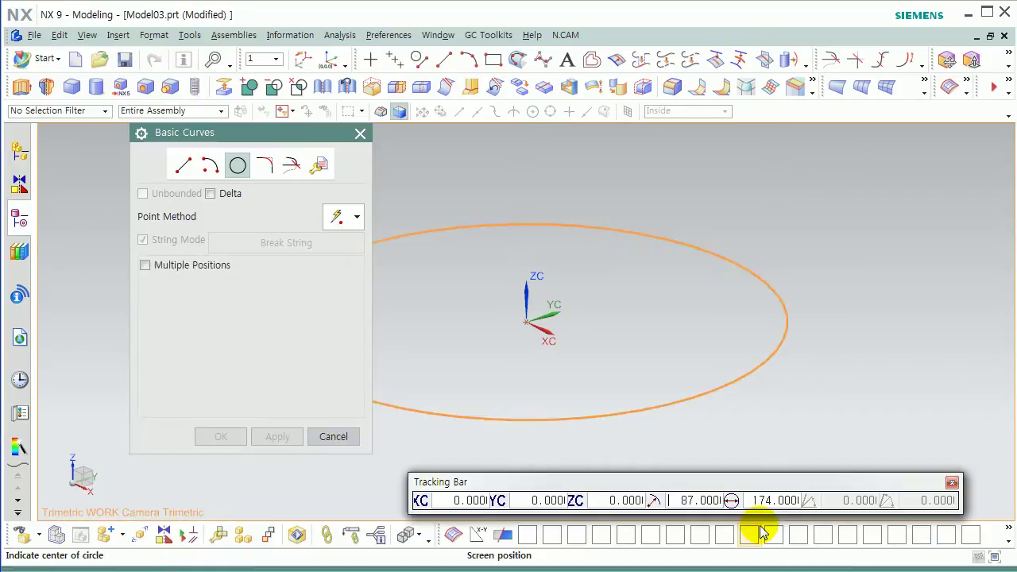
{"action": "left_click", "coordinate": [334, 436]}
Step: In the top view, draw a rectangle with corners at X 0, Y 55 and X -100, Y -55
{"action": "key", "text": "ctrl+alt+t"}
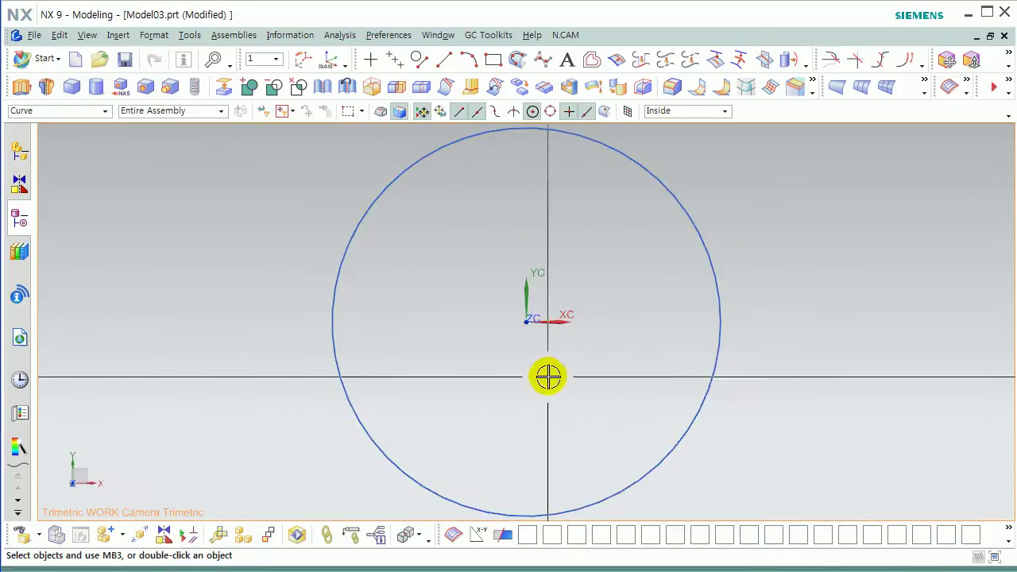
{"action": "left_click", "coordinate": [490, 62]}
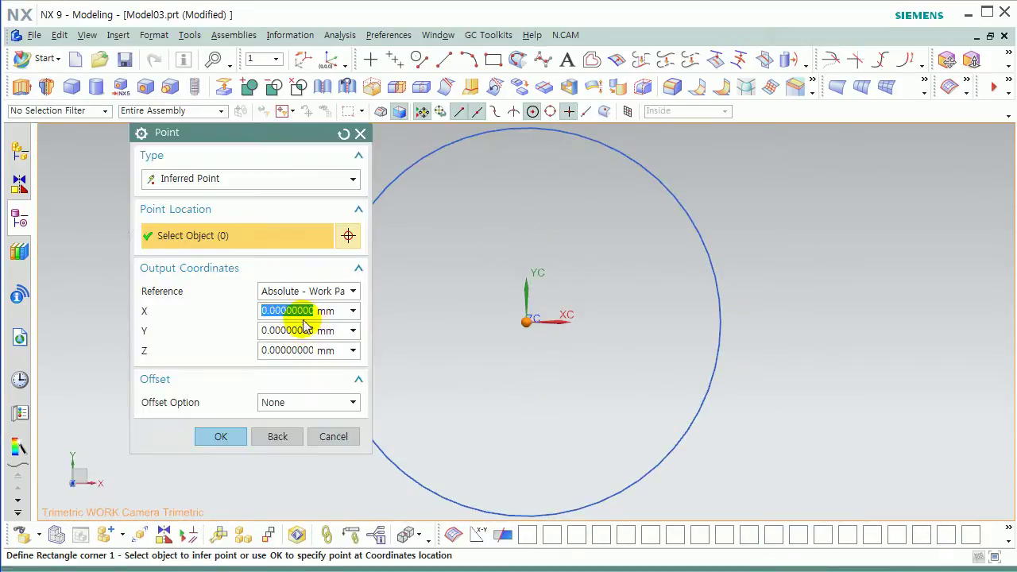
{"action": "type", "text": "55"}
{"action": "key", "text": "Return"}
{"action": "left_click", "coordinate": [221, 436]}
{"action": "left_click", "coordinate": [301, 330]}
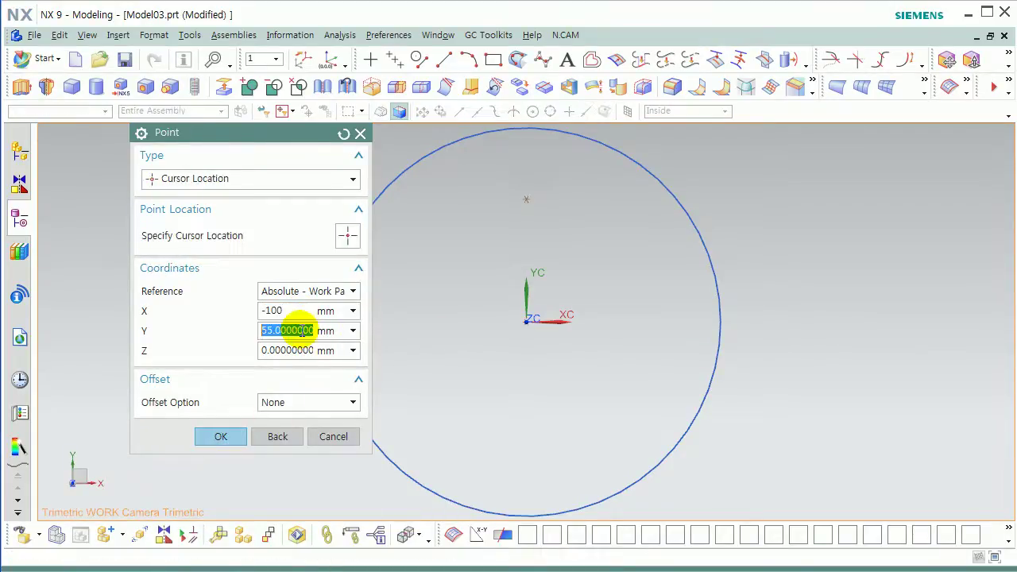
{"action": "scroll", "coordinate": [520, 341], "scroll_direction": "down", "scroll_amount": 1}
{"action": "middle_click_drag", "start_coordinate": [521, 342], "coordinate": [591, 350], "text": "shift"}
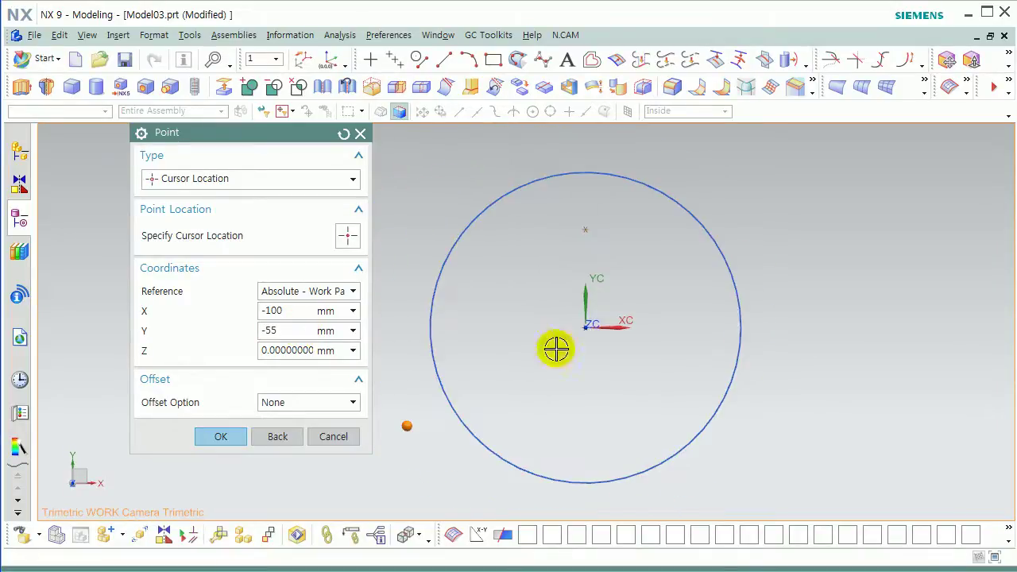
{"action": "left_click", "coordinate": [221, 436]}
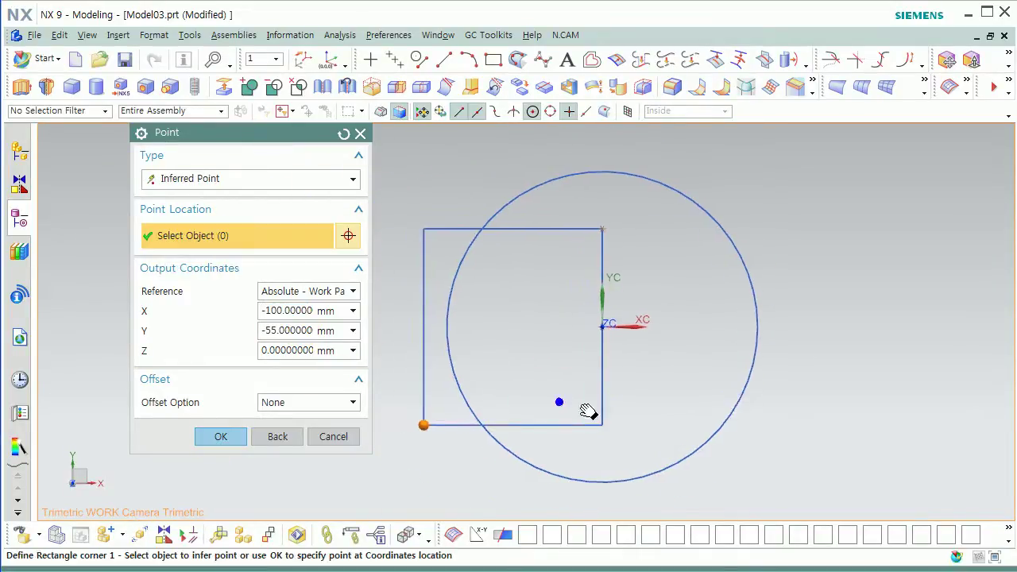
{"action": "left_click", "coordinate": [333, 438]}
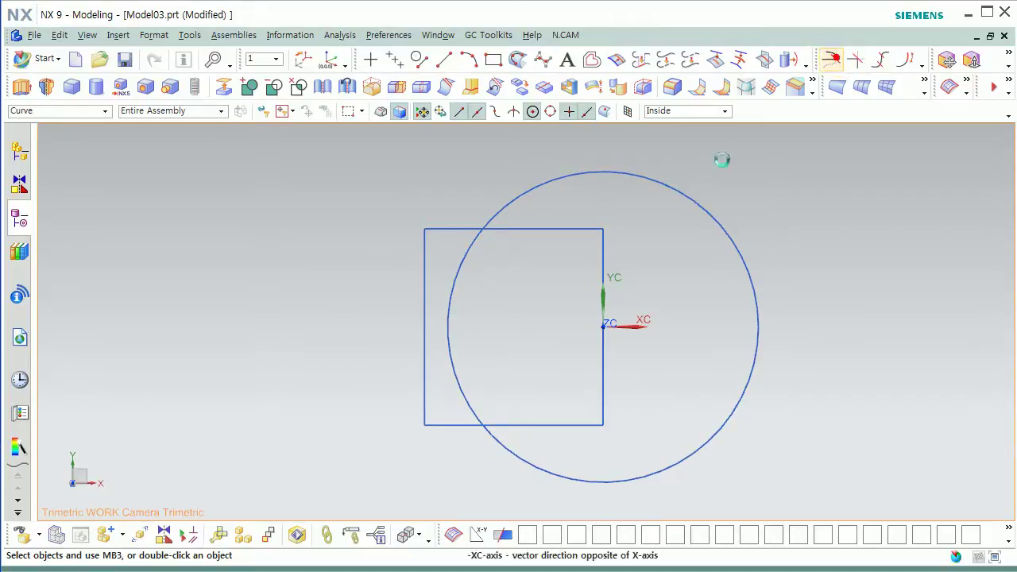
Step: Trim the circle between the rectangle's two horizontal lines, keeping only the arc on the negative X side
{"action": "left_click", "coordinate": [831, 59]}
{"action": "left_click", "coordinate": [526, 188]}
{"action": "left_click", "coordinate": [543, 229]}
{"action": "left_click", "coordinate": [538, 426]}
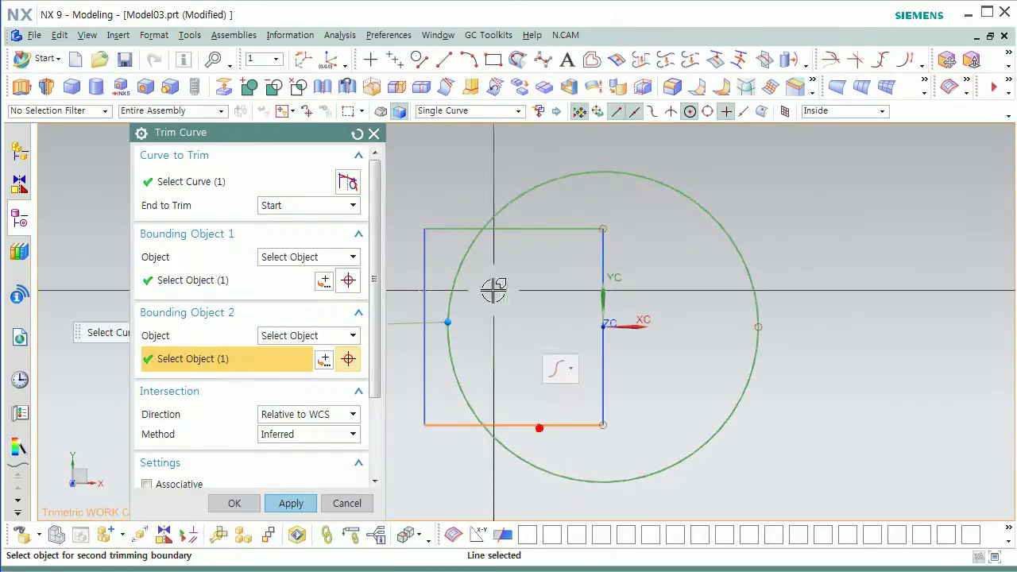
{"action": "middle_click", "coordinate": [442, 277]}
Step: Trim the corners where the arc meets the horizontal lines and delete the vertical line outside the arc
{"action": "left_click", "coordinate": [856, 62]}
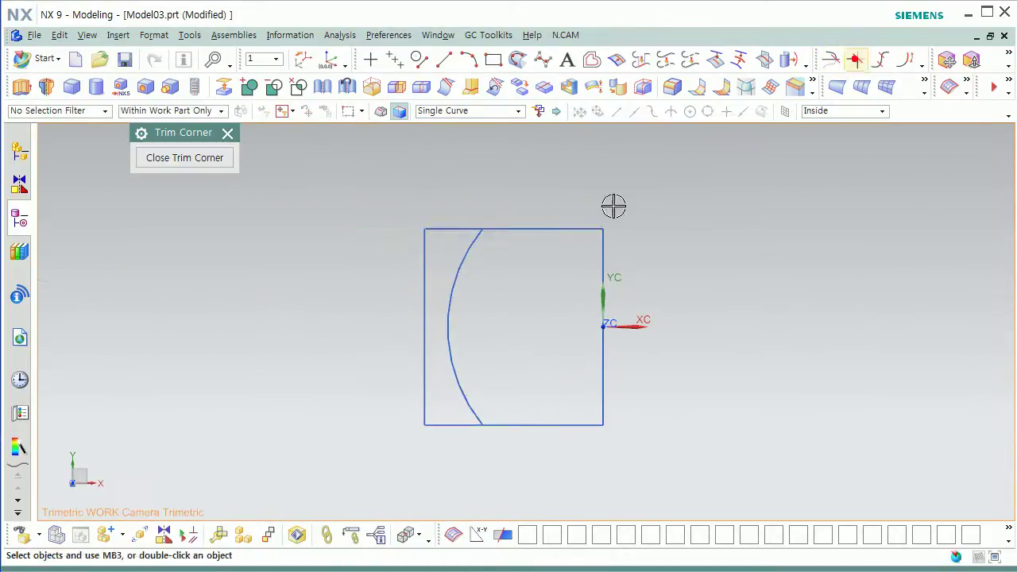
{"action": "left_click", "coordinate": [221, 158]}
{"action": "left_click", "coordinate": [415, 304]}
{"action": "key", "text": "ctrl+d"}
{"action": "middle_click", "coordinate": [351, 352]}
{"action": "middle_click_drag", "start_coordinate": [364, 339], "coordinate": [372, 334]}
Step: Extrude the closed four-curve profile from 0 to 90 mm along ZC with Boolean set to None
{"action": "key", "text": "End"}
{"action": "left_click", "coordinate": [45, 86]}
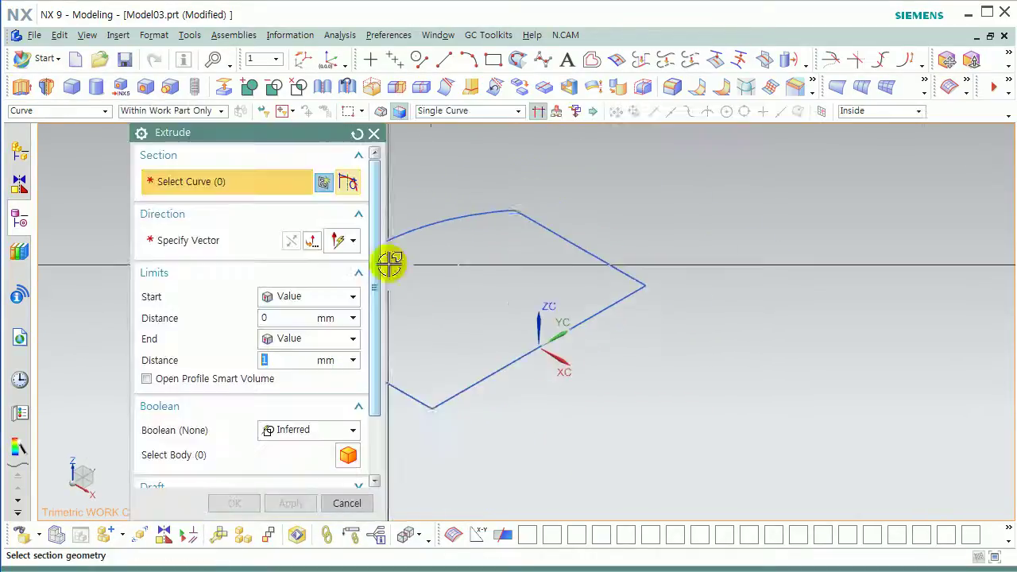
{"action": "left_click_drag", "start_coordinate": [455, 422], "coordinate": [451, 414]}
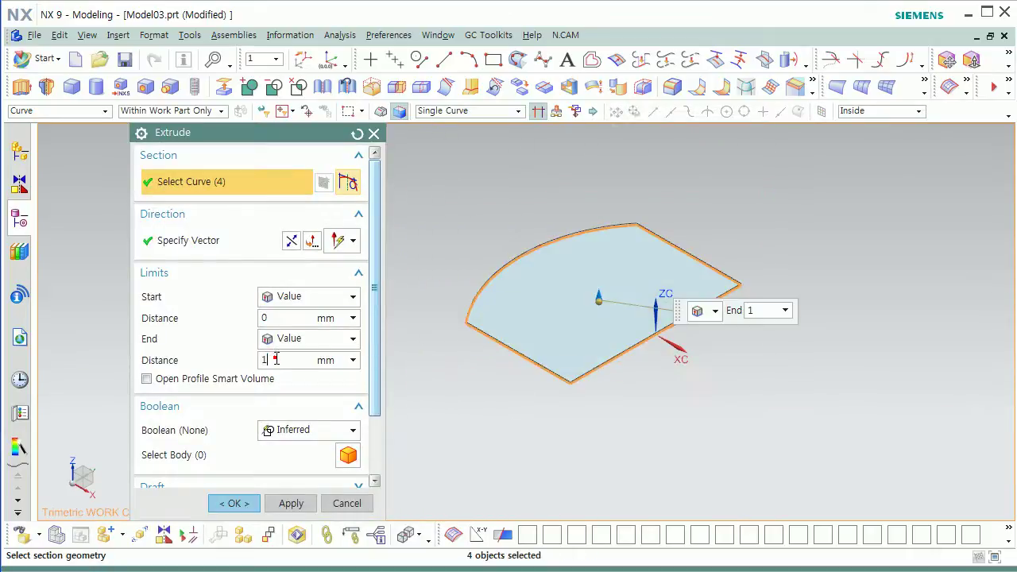
{"action": "left_click", "coordinate": [281, 429]}
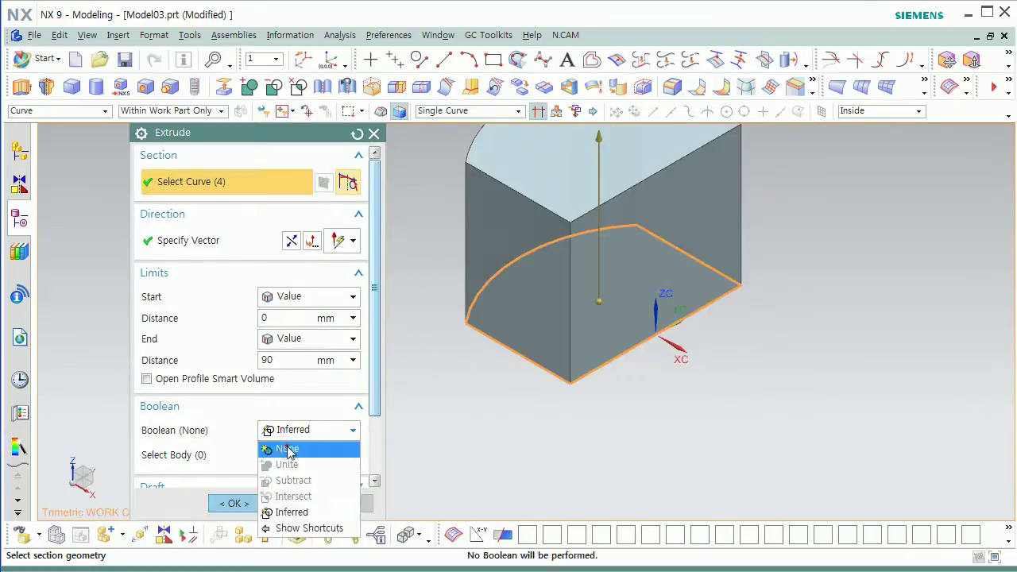
{"action": "left_click", "coordinate": [288, 449]}
{"action": "middle_click", "coordinate": [343, 433]}
{"action": "key", "text": "End"}
{"action": "key", "text": "ctrl+f"}
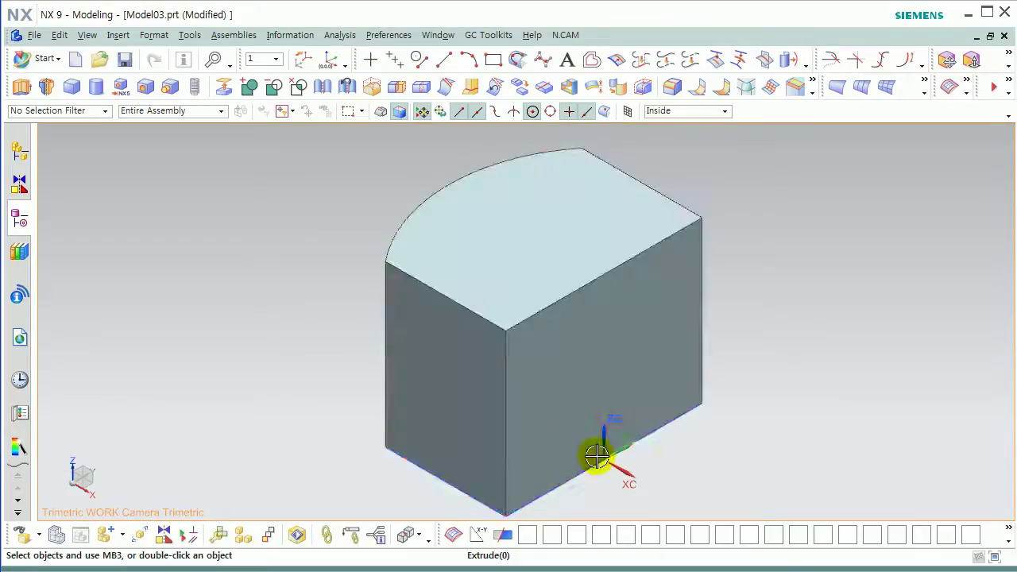
Step: Align the work coordinate system to the front view and display the block in wireframe
{"action": "key", "text": "ctrl+alt+f"}
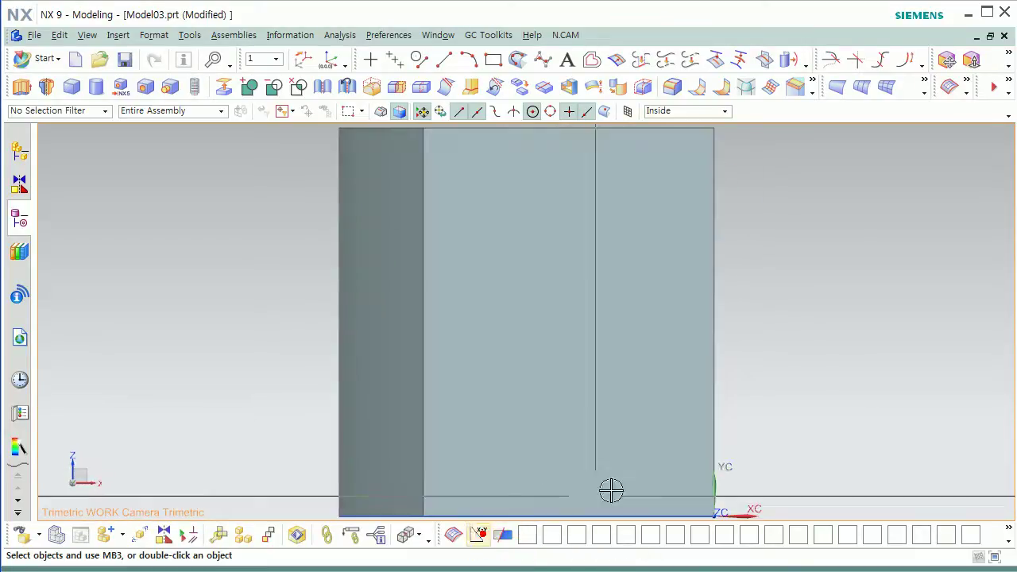
{"action": "left_click", "coordinate": [480, 535]}
{"action": "scroll", "coordinate": [797, 462], "scroll_direction": "down", "scroll_amount": 1}
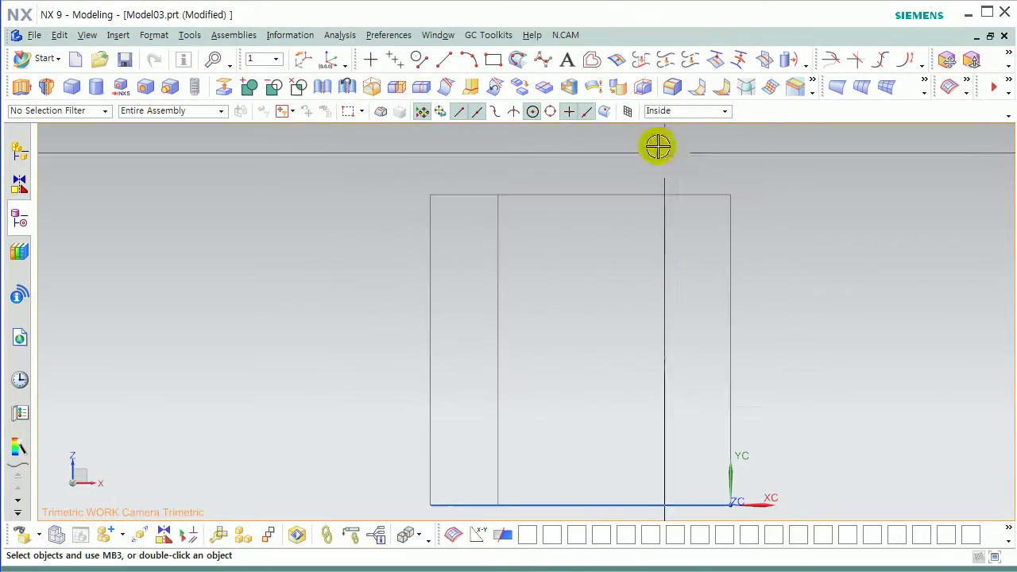
Step: Draw a line from XC -40, YC 0 using a 60° angle increment, slanting up past the block's upper curved side
{"action": "left_click", "coordinate": [467, 61]}
{"action": "left_click", "coordinate": [182, 166]}
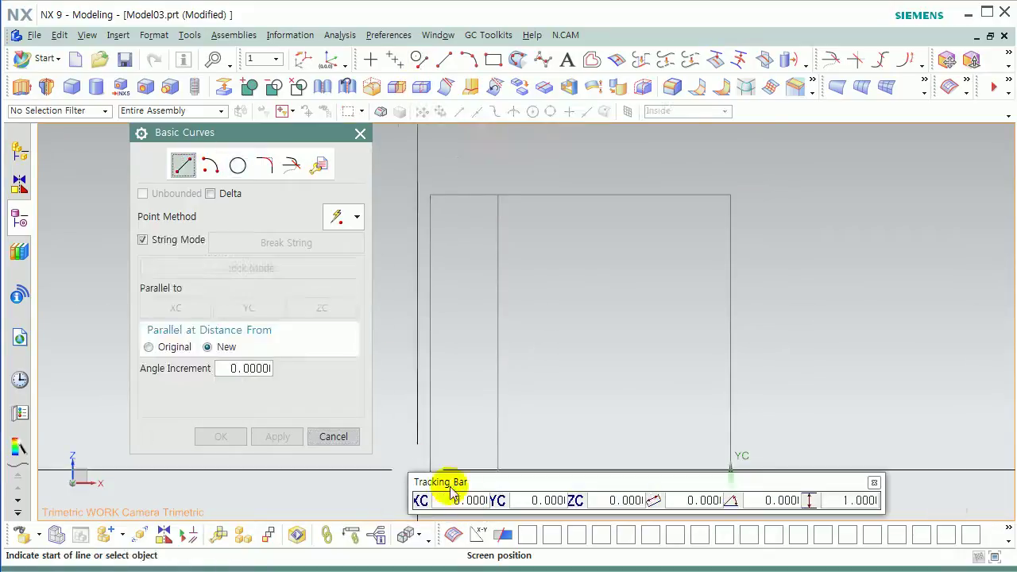
{"action": "left_click", "coordinate": [469, 502]}
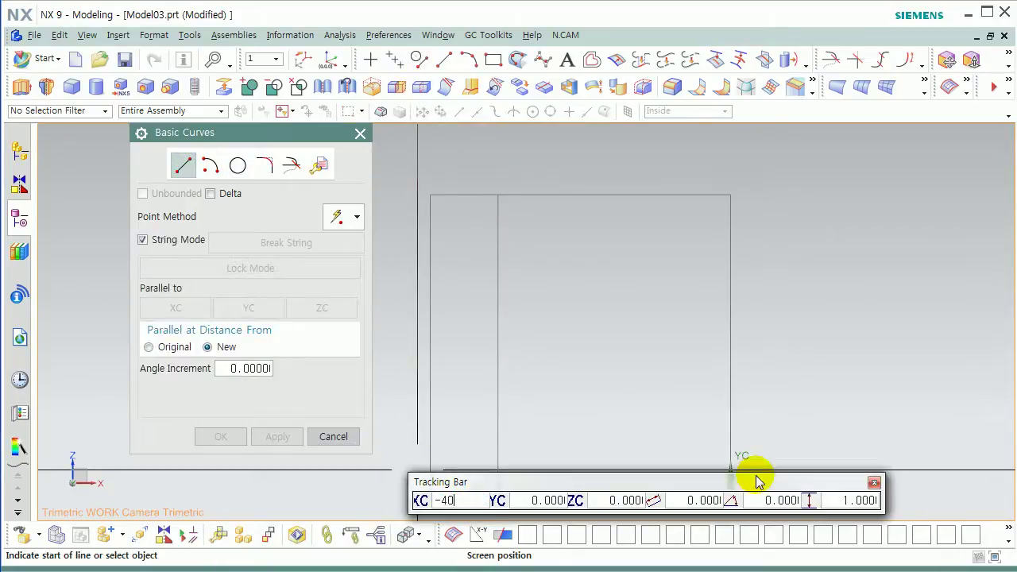
{"action": "type", "text": "-40"}
{"action": "left_click", "coordinate": [239, 368]}
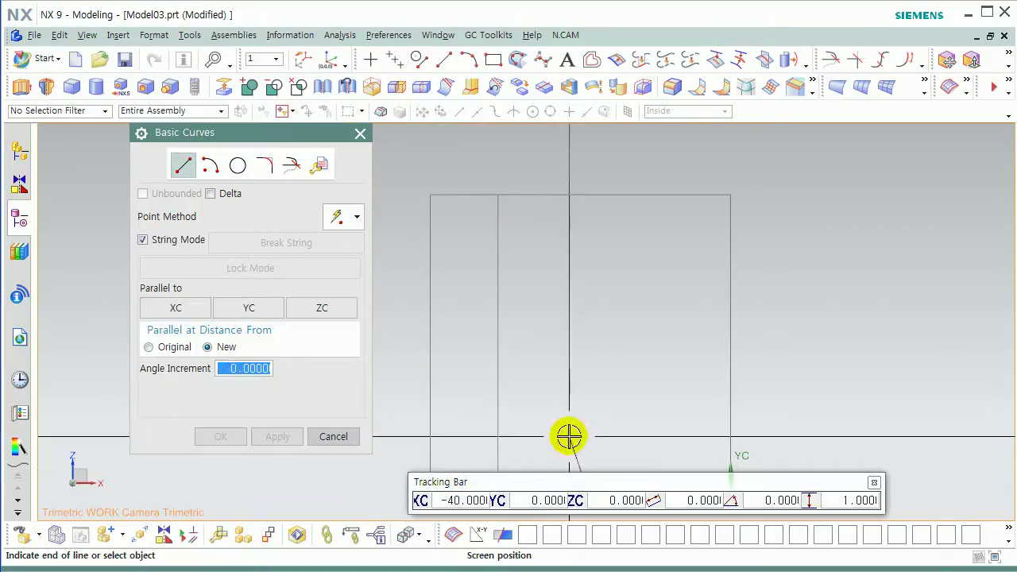
{"action": "scroll", "coordinate": [570, 436], "scroll_direction": "down", "scroll_amount": 3}
{"action": "middle_click_drag", "start_coordinate": [570, 432], "coordinate": [609, 378], "text": "shift"}
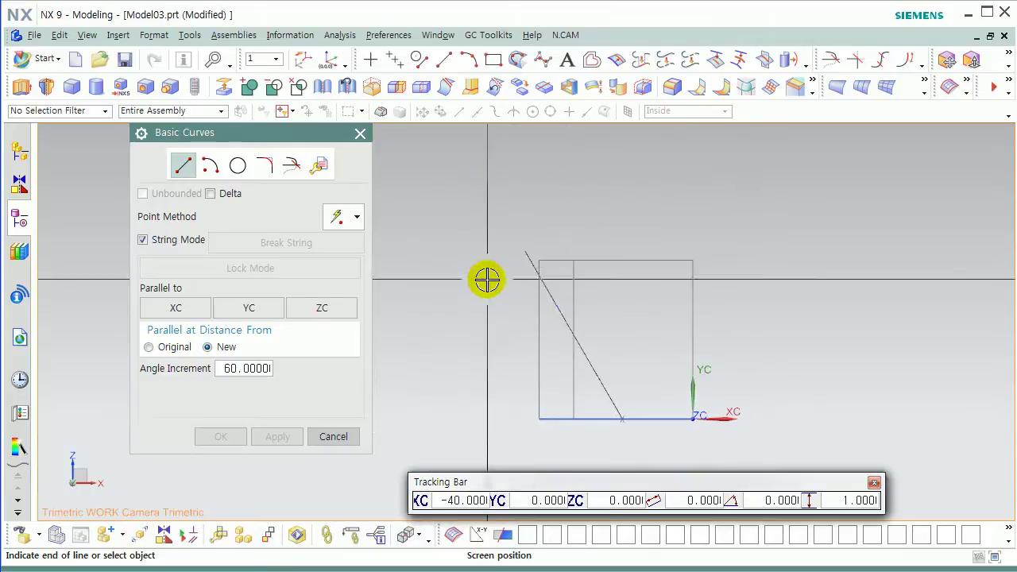
{"action": "left_click", "coordinate": [333, 436]}
Step: Draw a line from the midpoint of the flat side's upper edge, slanting down into the block with a 15° angle increment
{"action": "middle_click_drag", "start_coordinate": [439, 410], "coordinate": [684, 428]}
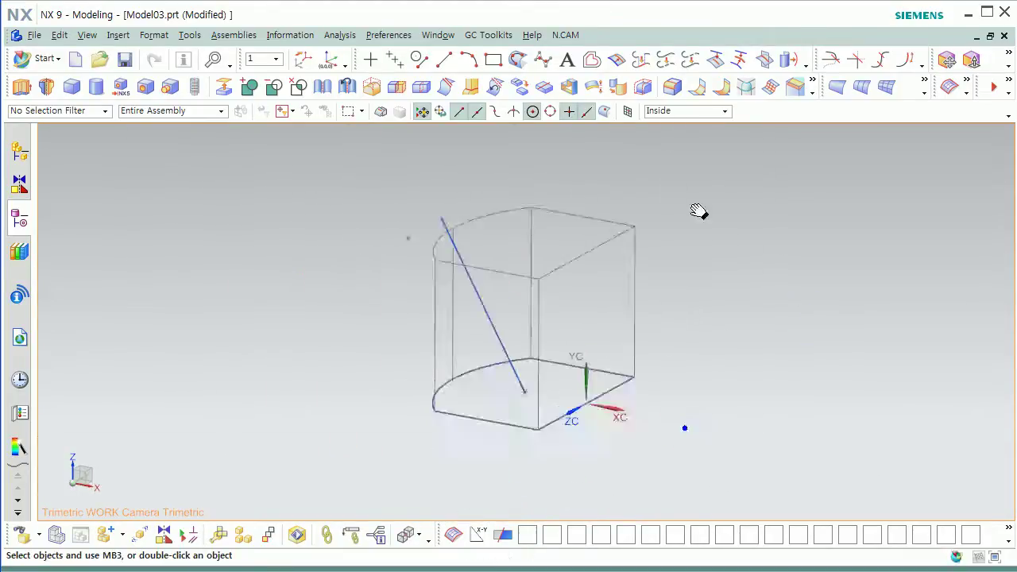
{"action": "left_click", "coordinate": [417, 60]}
{"action": "left_click", "coordinate": [587, 222]}
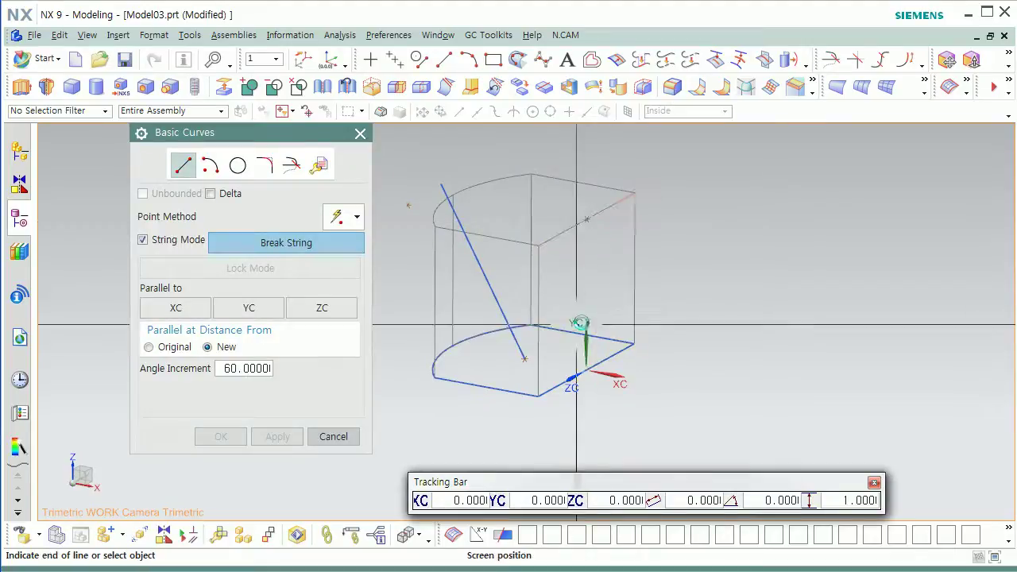
{"action": "middle_click_drag", "start_coordinate": [590, 332], "coordinate": [630, 328], "text": "shift"}
{"action": "key", "text": "F8"}
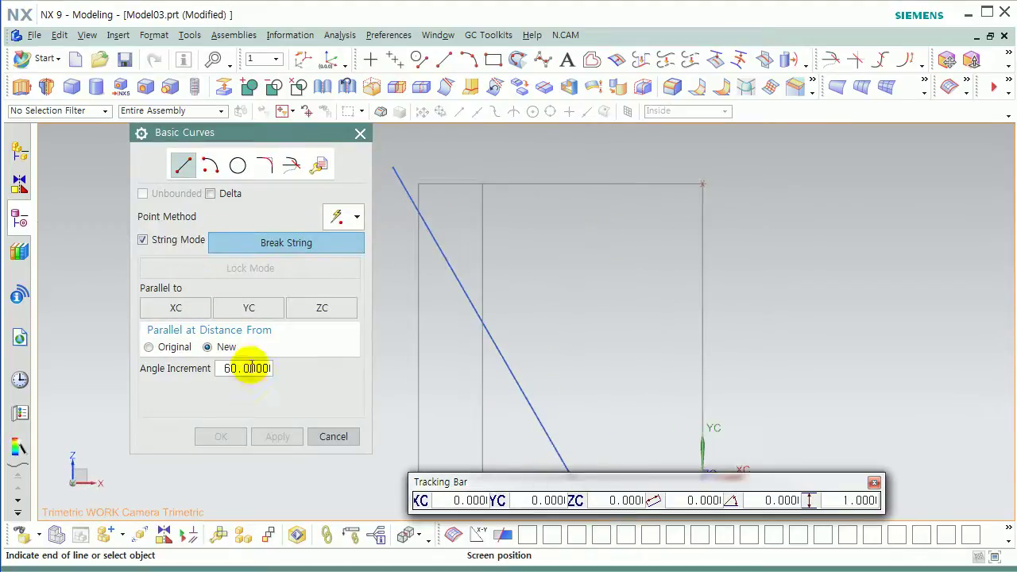
{"action": "double_click", "coordinate": [250, 370]}
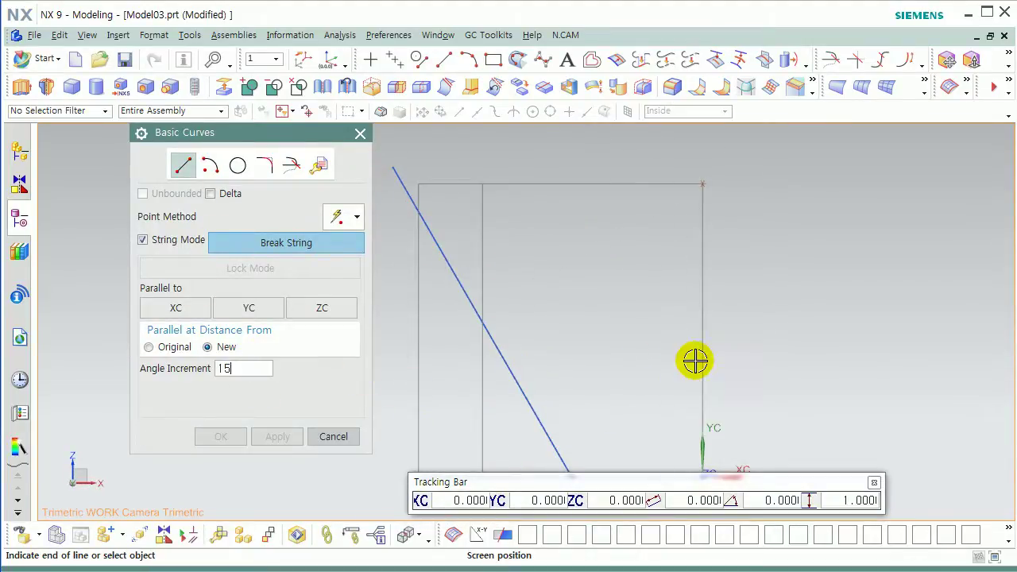
{"action": "left_click", "coordinate": [670, 347]}
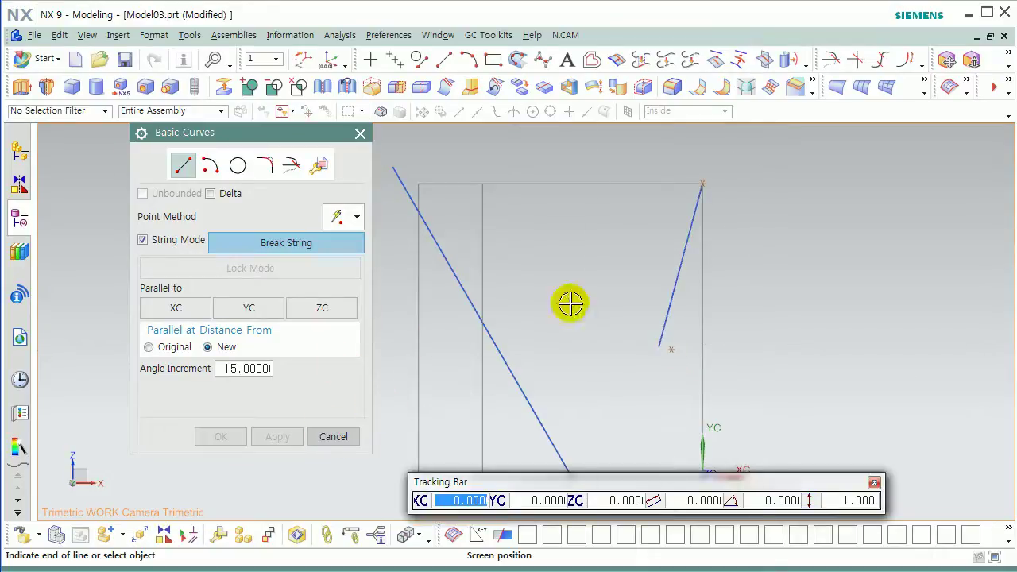
Step: Set the total length of the short slanted line at the flat side's upper edge to 30 mm with Curve Length
{"action": "left_click", "coordinate": [345, 433]}
{"action": "left_click", "coordinate": [905, 60]}
{"action": "left_click", "coordinate": [660, 317]}
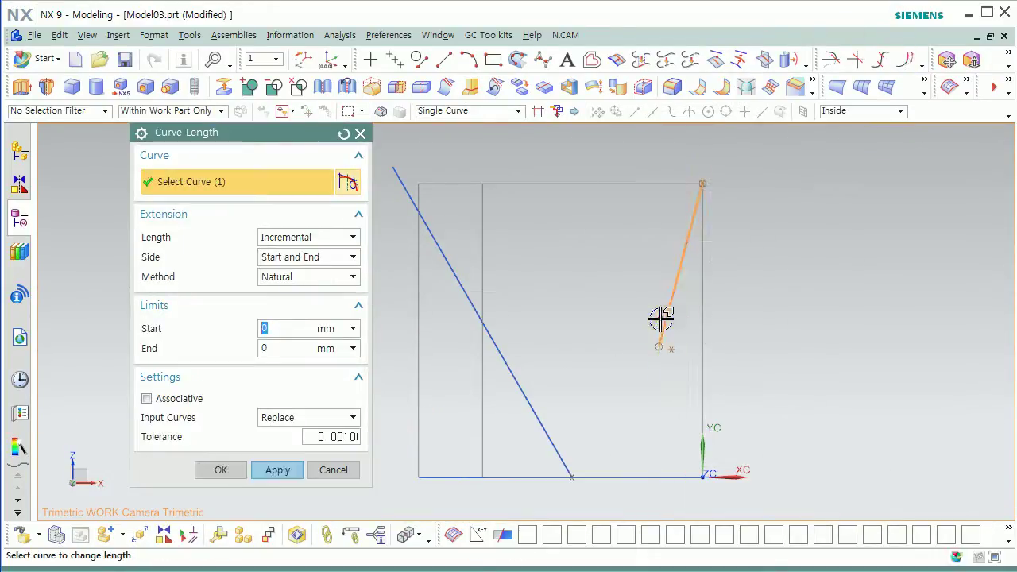
{"action": "left_click", "coordinate": [310, 237]}
{"action": "left_click", "coordinate": [320, 270]}
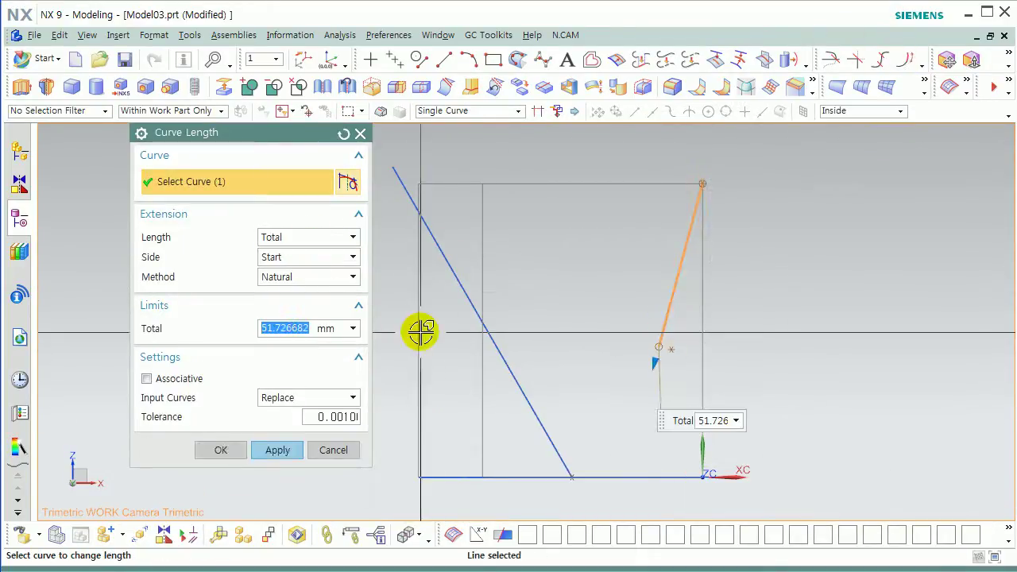
{"action": "type", "text": "30"}
{"action": "key", "text": "Return"}
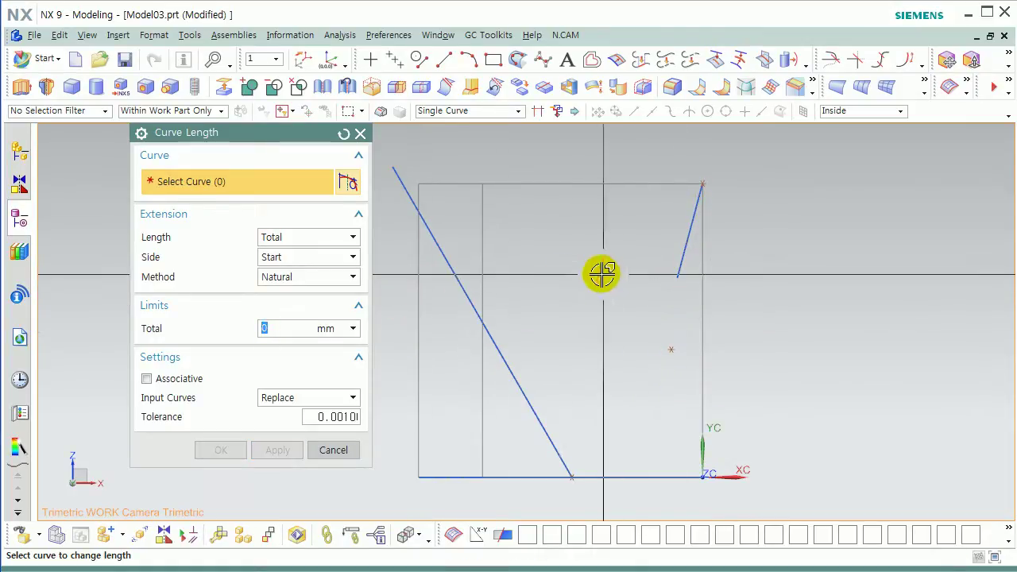
{"action": "left_click", "coordinate": [340, 457]}
Step: Copy the 30 mm line by rotating it 130° about its lower endpoint
{"action": "key", "text": "ctrl+t"}
{"action": "left_click", "coordinate": [681, 266]}
{"action": "left_click", "coordinate": [275, 272]}
{"action": "left_click", "coordinate": [252, 204]}
{"action": "left_click", "coordinate": [676, 278]}
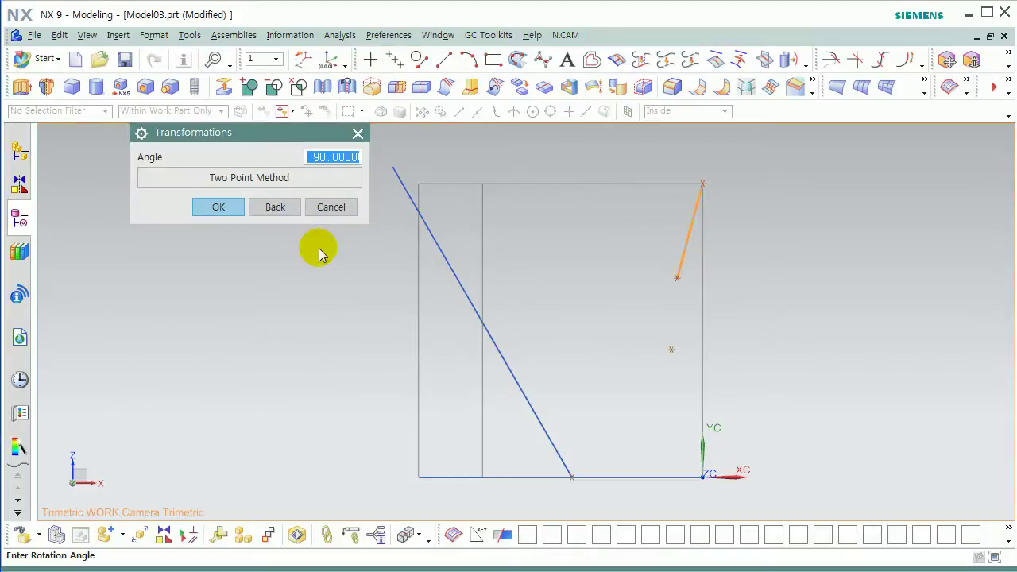
{"action": "type", "text": "130"}
{"action": "key", "text": "Return"}
{"action": "left_click", "coordinate": [276, 297]}
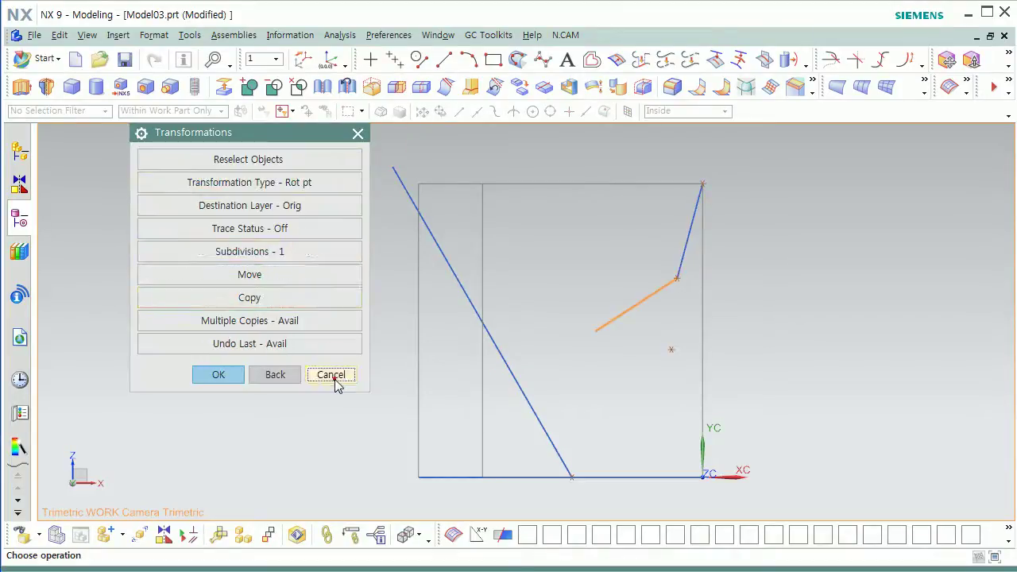
{"action": "left_click", "coordinate": [332, 376]}
Step: Fillet the rotated line and the long slanted line with a 20 mm radius, trimming both curves
{"action": "left_click", "coordinate": [420, 59]}
{"action": "left_click", "coordinate": [262, 163]}
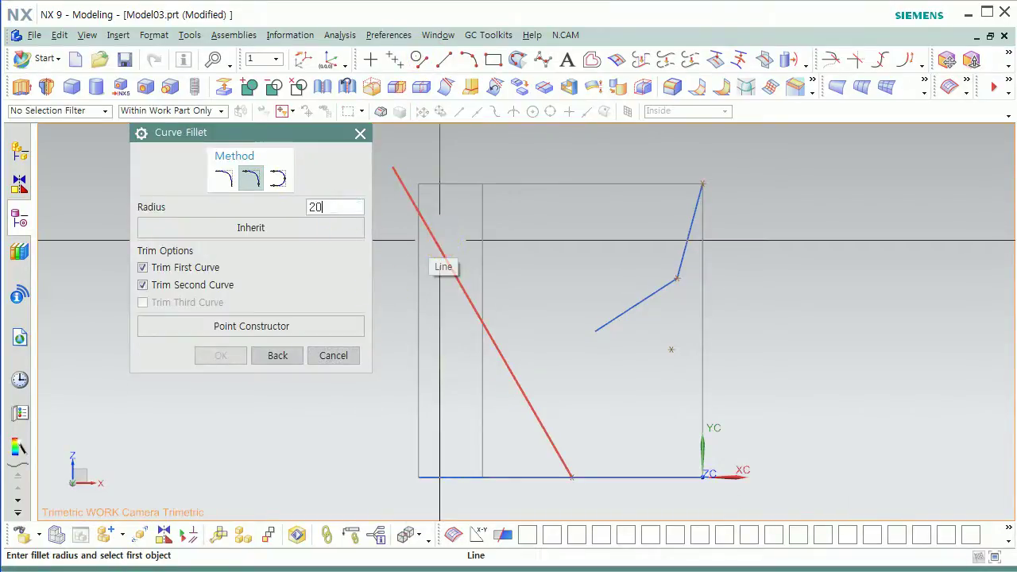
{"action": "left_click", "coordinate": [533, 411]}
{"action": "left_click", "coordinate": [603, 417]}
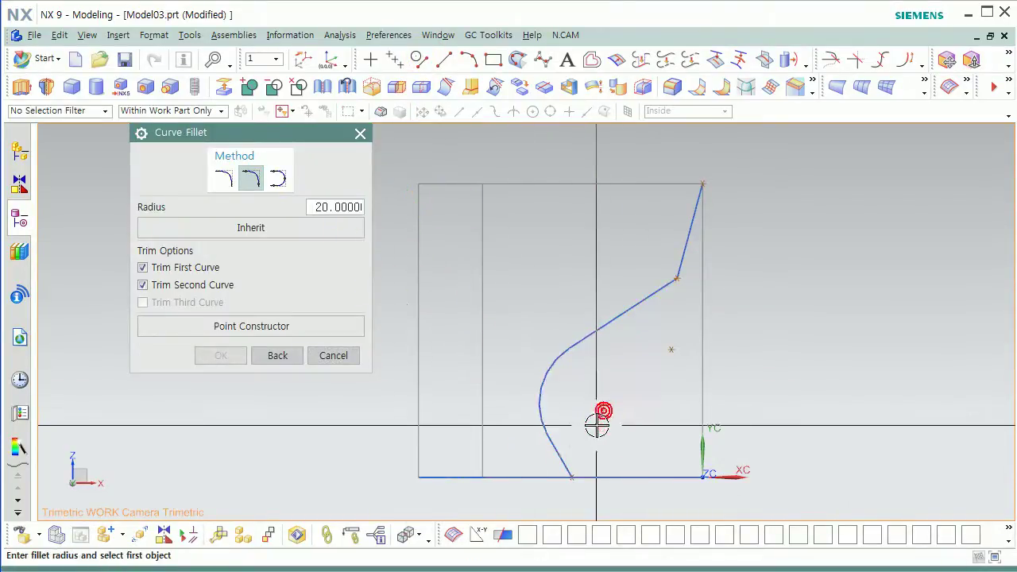
{"action": "left_click", "coordinate": [350, 357]}
Step: Set up an extrusion of the four-curve cutting profile from -120 to 90 mm with Open Profile Smart Volume enabled
{"action": "scroll", "coordinate": [377, 357], "scroll_direction": "down", "scroll_amount": 1}
{"action": "key", "text": "End"}
{"action": "scroll", "coordinate": [529, 391], "scroll_direction": "down", "scroll_amount": 1}
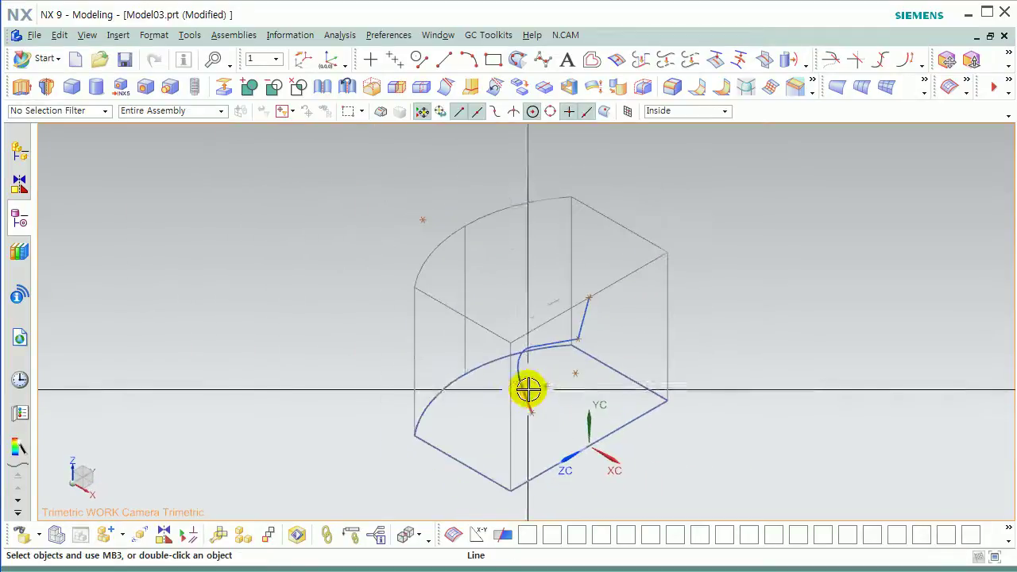
{"action": "left_click", "coordinate": [99, 87]}
{"action": "middle_click_drag", "start_coordinate": [431, 344], "coordinate": [493, 336]}
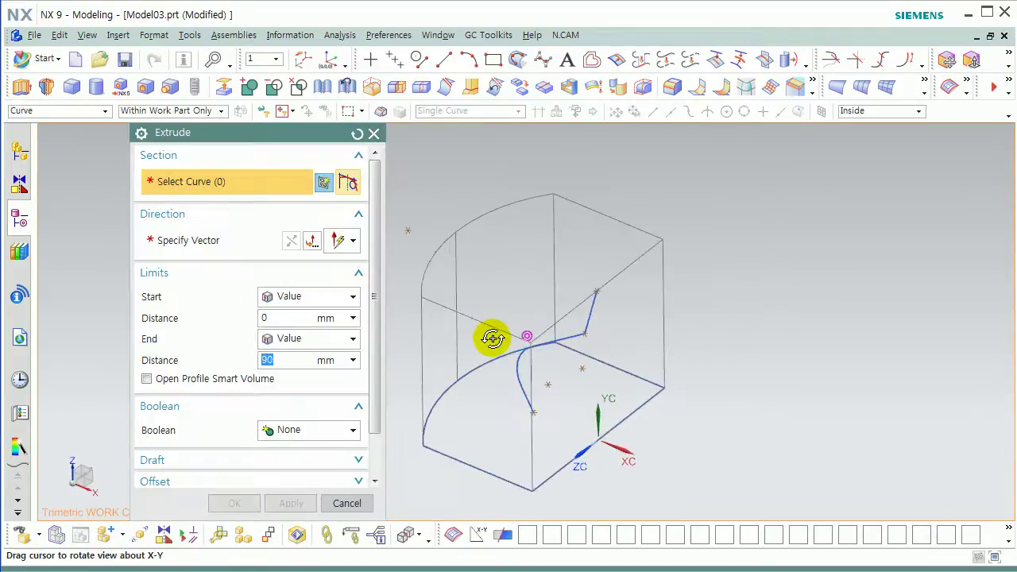
{"action": "left_click", "coordinate": [499, 427]}
{"action": "middle_click_drag", "start_coordinate": [499, 427], "coordinate": [517, 408]}
{"action": "left_click_drag", "start_coordinate": [551, 350], "coordinate": [447, 441]}
{"action": "middle_click_drag", "start_coordinate": [448, 441], "coordinate": [639, 335], "text": "shift"}
{"action": "scroll", "coordinate": [578, 334], "scroll_direction": "down", "scroll_amount": 1}
{"action": "left_click", "coordinate": [262, 379]}
{"action": "middle_click_drag", "start_coordinate": [466, 417], "coordinate": [482, 406]}
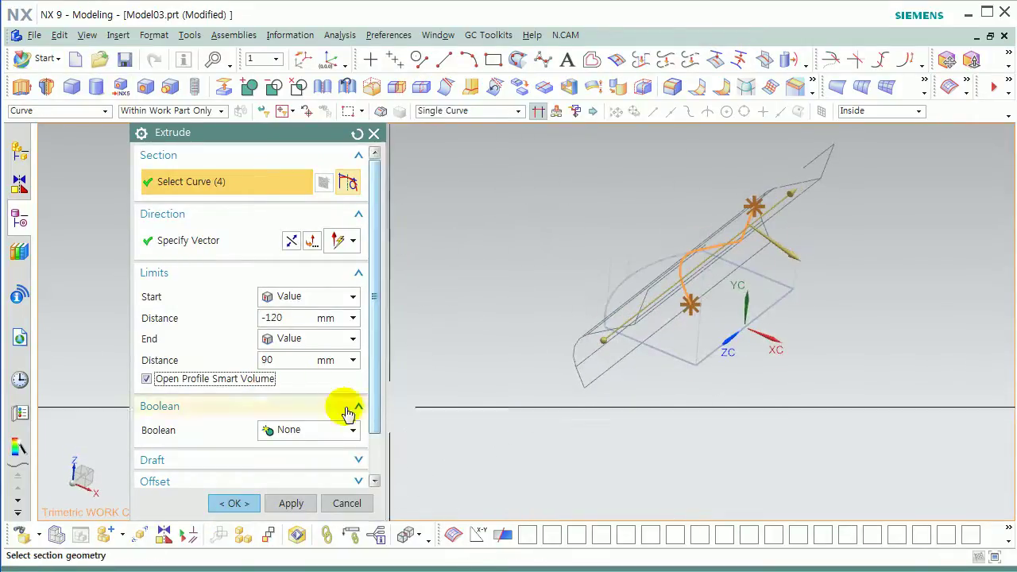
Step: Set the extrusion's Boolean to Subtract and cut the profile's outer side away from the block
{"action": "left_click", "coordinate": [331, 429]}
{"action": "left_click", "coordinate": [310, 477]}
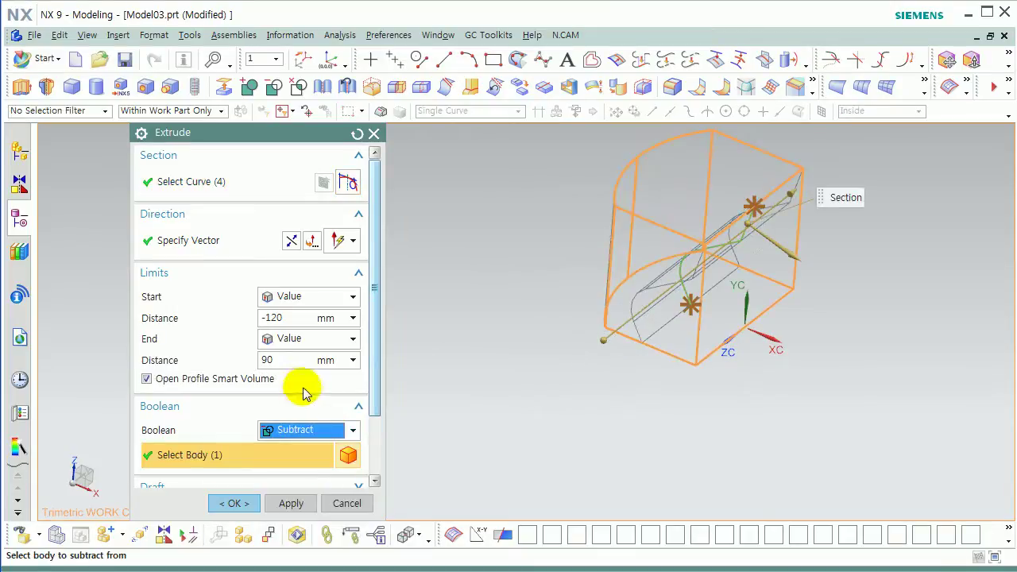
{"action": "middle_click", "coordinate": [787, 245]}
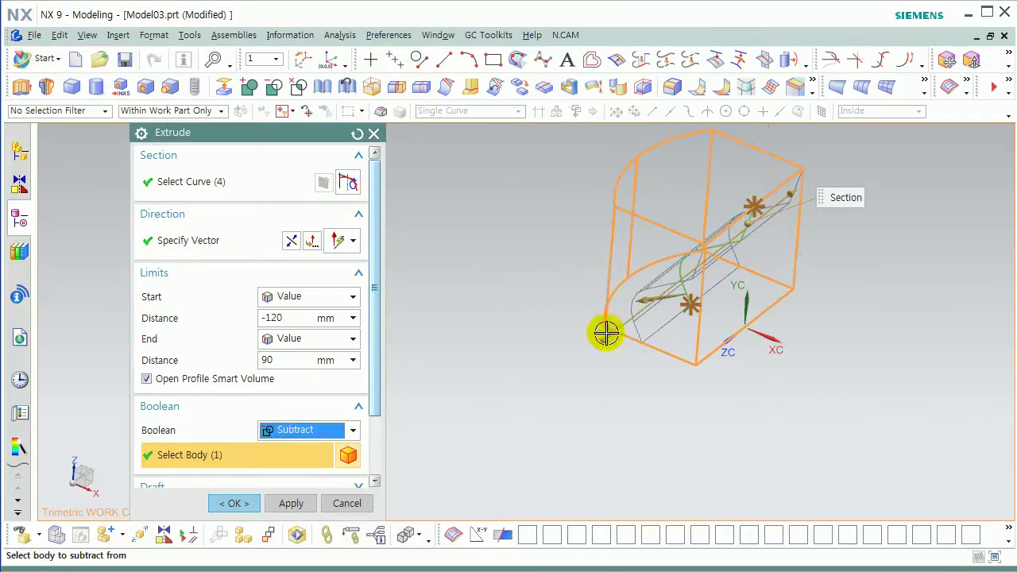
{"action": "middle_click_drag", "start_coordinate": [529, 381], "coordinate": [447, 278]}
{"action": "middle_click", "coordinate": [658, 309]}
{"action": "middle_click", "coordinate": [493, 372]}
{"action": "scroll", "coordinate": [592, 366], "scroll_direction": "down", "scroll_amount": 1}
Step: Hide all curves and points, keeping only the solid block displayed
{"action": "key", "text": "ctrl+b"}
{"action": "left_click_drag", "start_coordinate": [581, 181], "coordinate": [788, 364]}
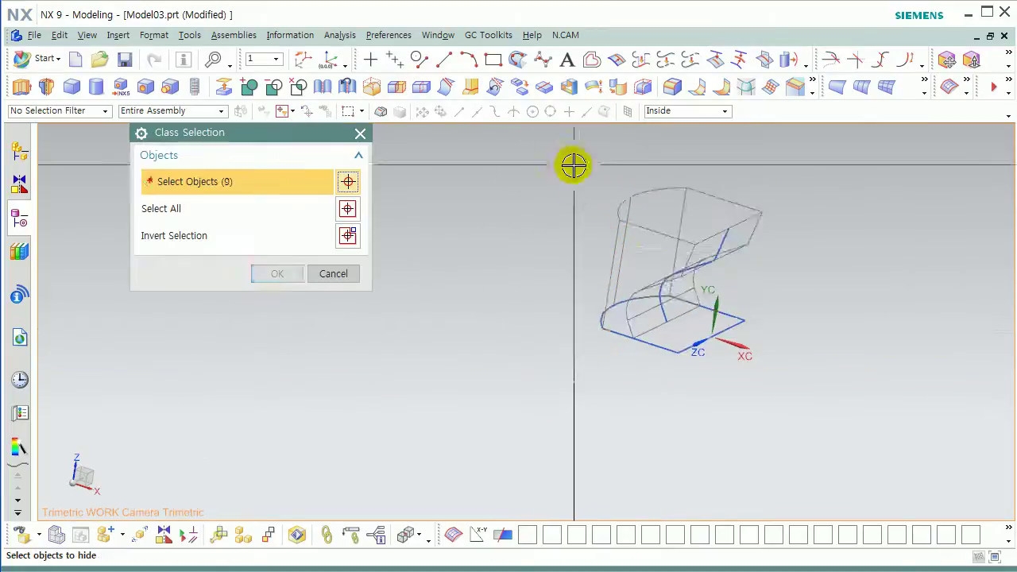
{"action": "left_click", "coordinate": [627, 229], "text": "shift"}
{"action": "middle_click", "coordinate": [545, 368]}
{"action": "key", "text": "ctrl+f"}
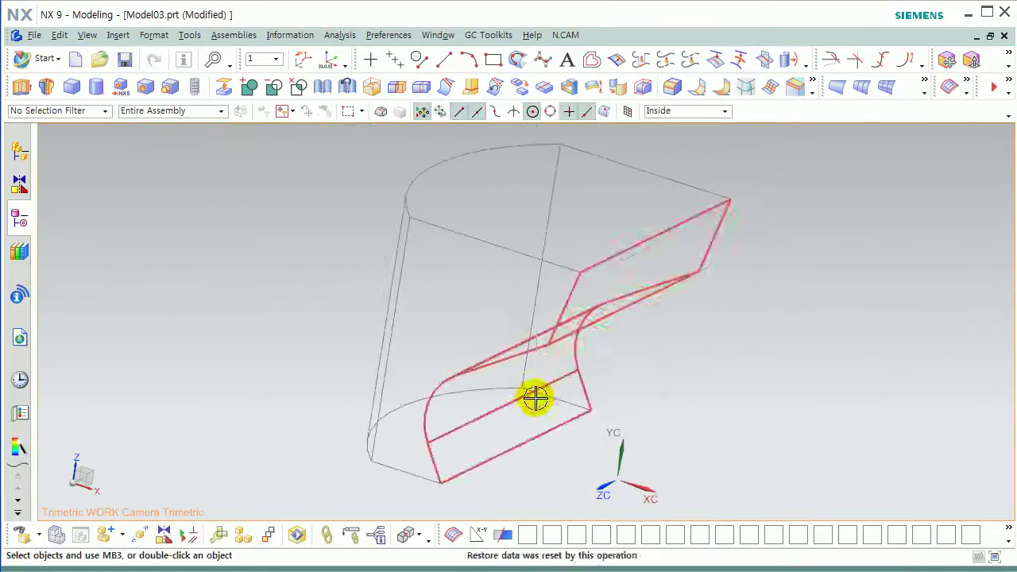
Step: Set the work coordinate system to ZC up and start a line offset 30 mm in Y from the bottom edge's near corner
{"action": "mouse_move", "coordinate": [494, 447]}
{"action": "middle_mouse_down"}
{"action": "mouse_move", "coordinate": [583, 444]}
{"action": "mouse_move", "coordinate": [311, 313]}
{"action": "mouse_move", "coordinate": [375, 313]}
{"action": "middle_mouse_up"}
{"action": "left_click", "coordinate": [415, 57]}
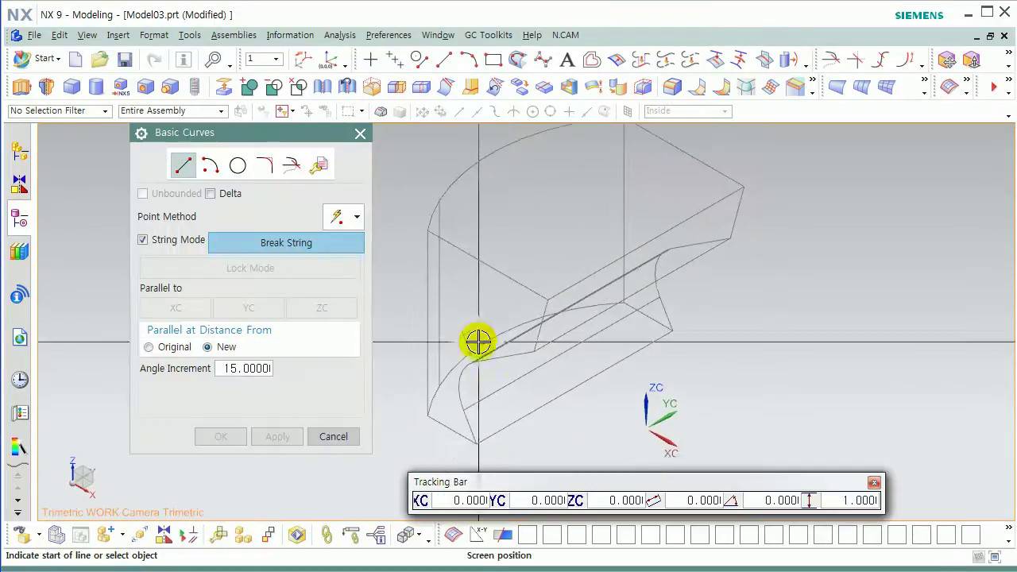
{"action": "left_click", "coordinate": [478, 444]}
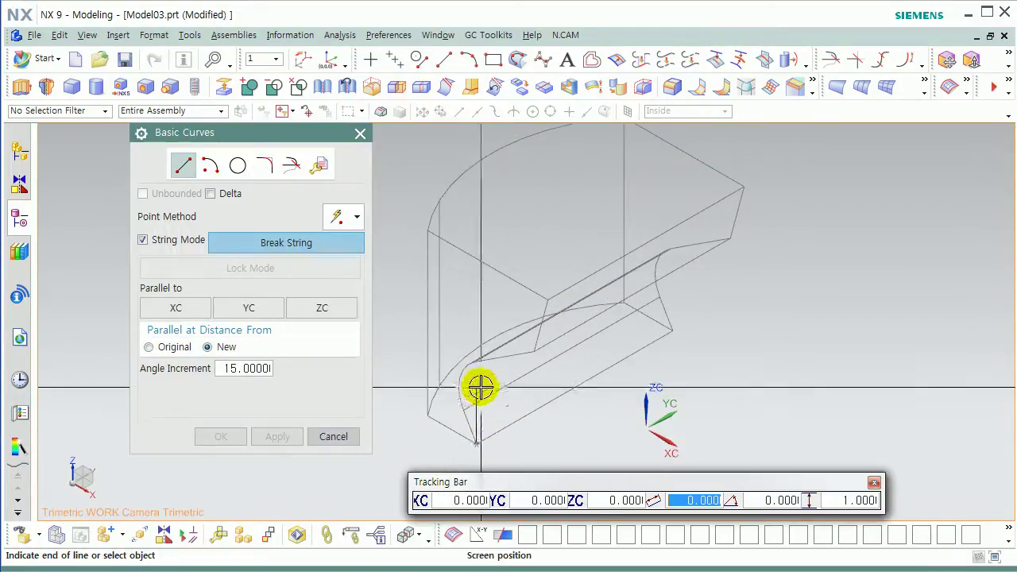
{"action": "left_click", "coordinate": [190, 161]}
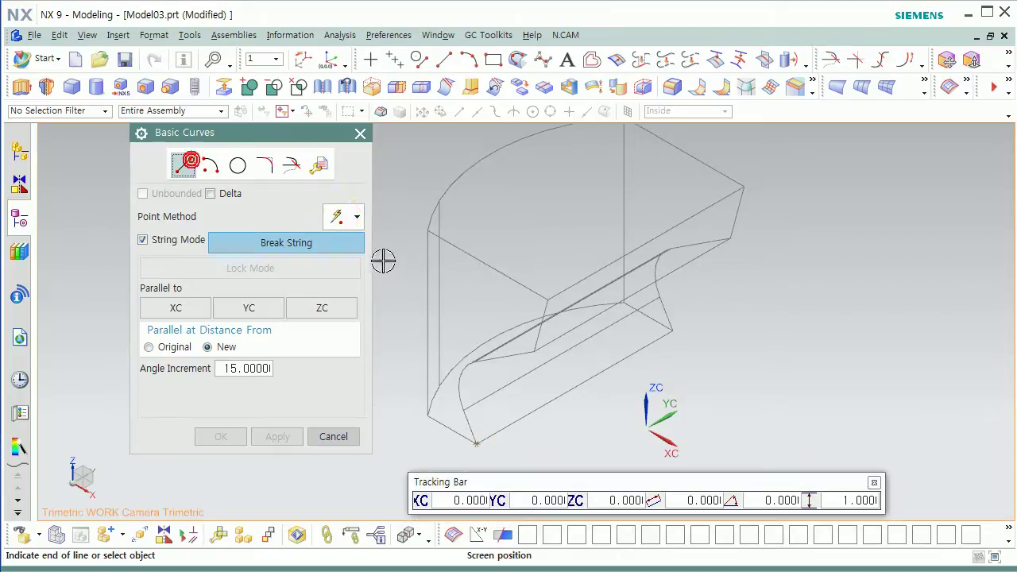
{"action": "left_click", "coordinate": [292, 244]}
{"action": "left_click", "coordinate": [340, 219]}
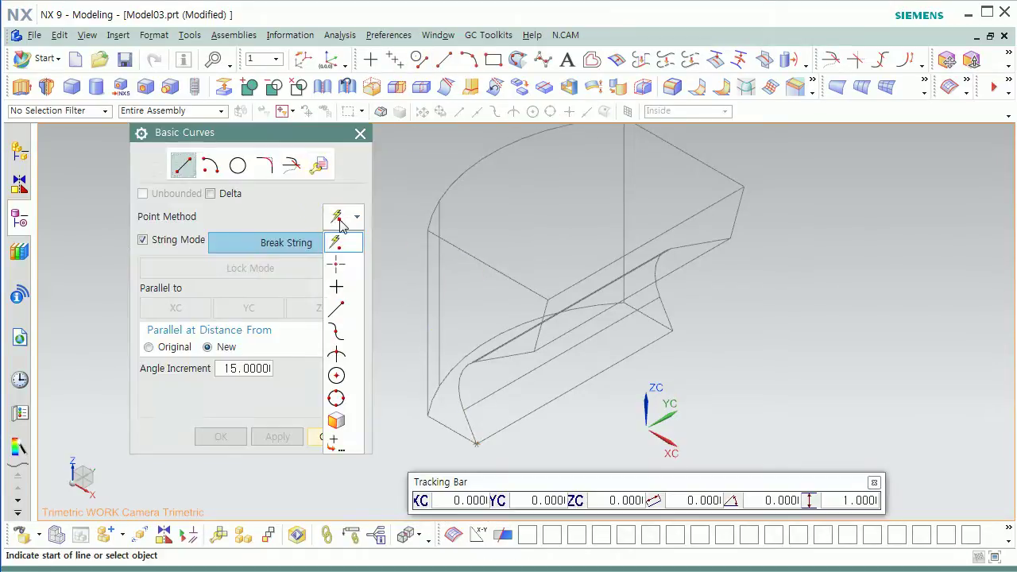
{"action": "left_click", "coordinate": [346, 448]}
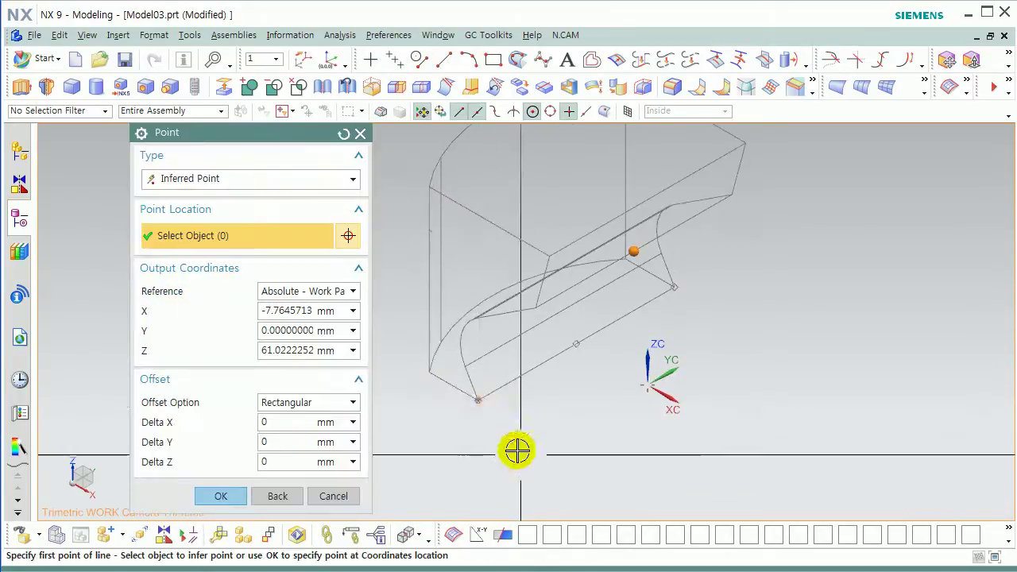
{"action": "left_click", "coordinate": [479, 401]}
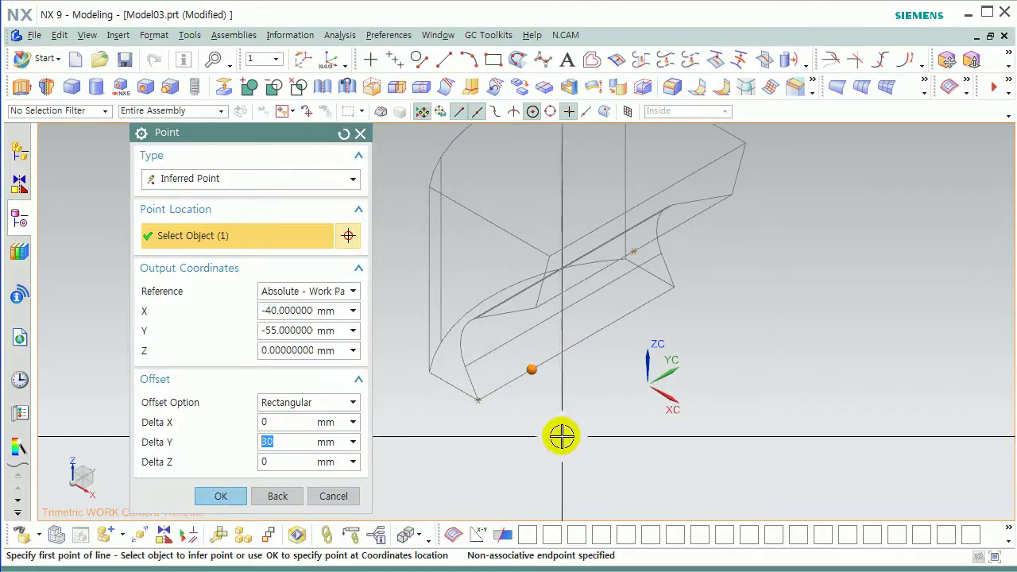
{"action": "left_click", "coordinate": [230, 497]}
Step: Set the angle increment to 0 and end the line at the near lower corner of the block's overhanging upper part
{"action": "middle_click_drag", "start_coordinate": [272, 495], "coordinate": [485, 383]}
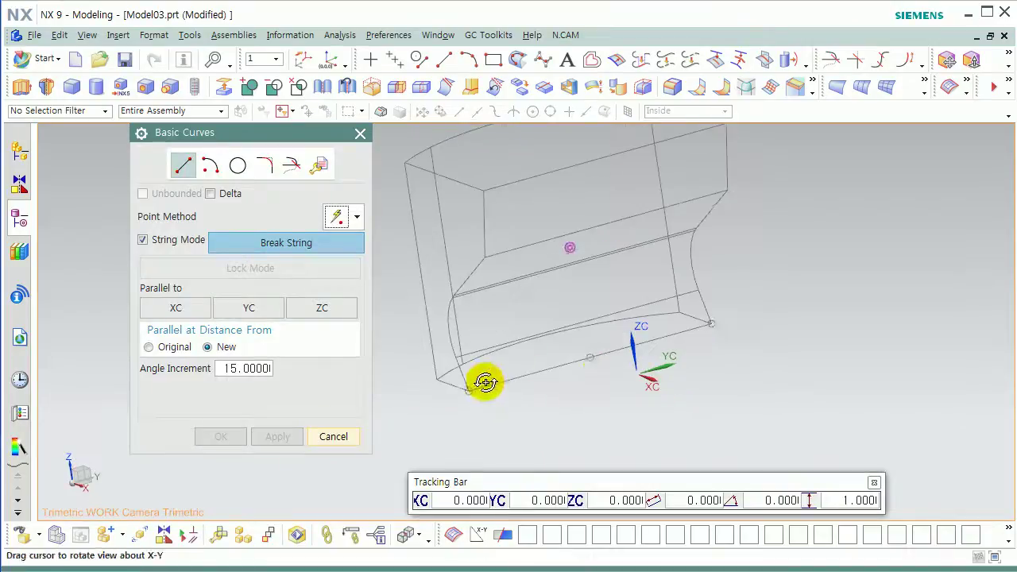
{"action": "middle_click_drag", "start_coordinate": [447, 291], "coordinate": [511, 296]}
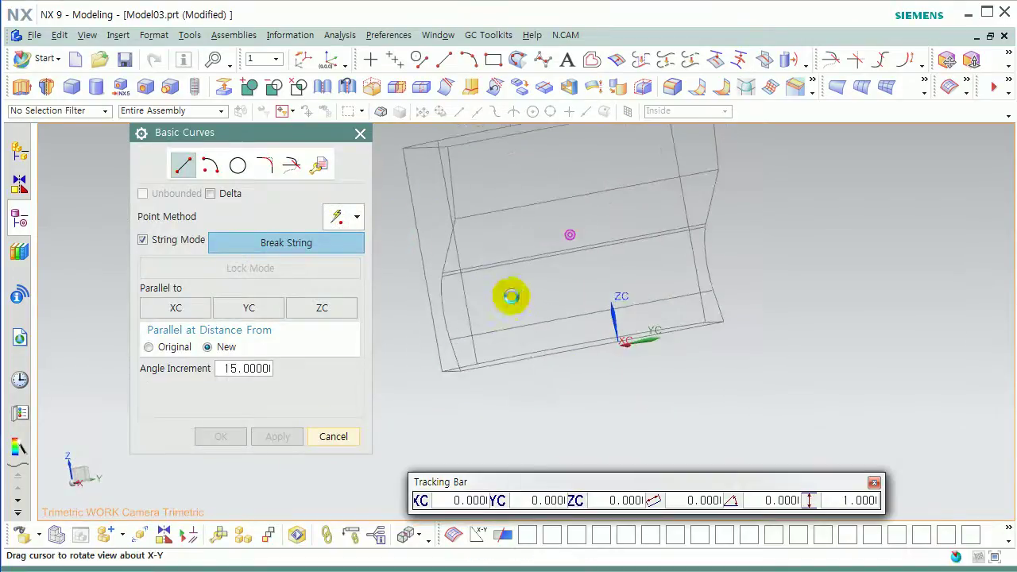
{"action": "middle_click_drag", "start_coordinate": [463, 221], "coordinate": [516, 302]}
{"action": "left_click", "coordinate": [244, 367]}
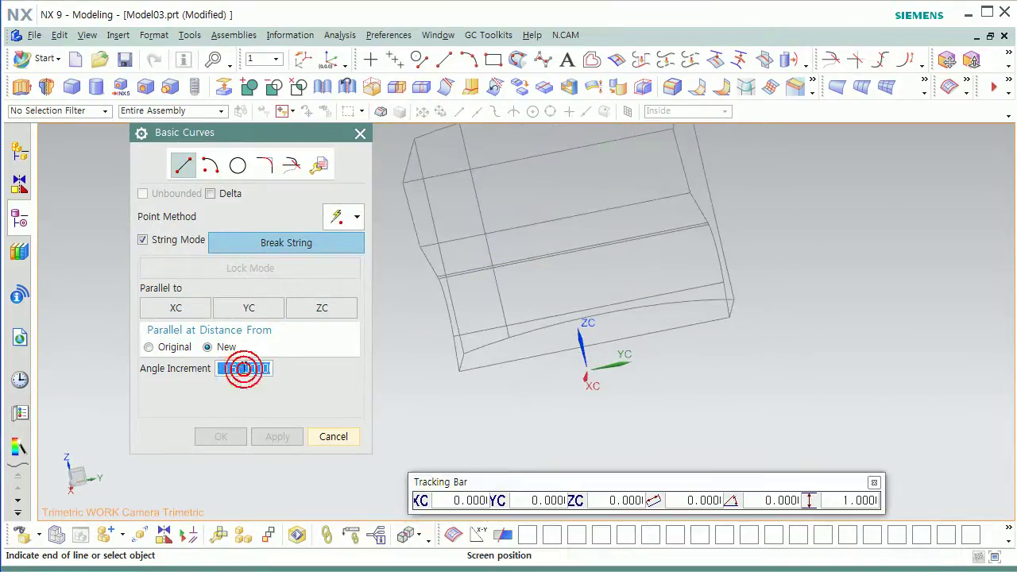
{"action": "middle_click_drag", "start_coordinate": [425, 272], "coordinate": [400, 252]}
{"action": "left_click", "coordinate": [401, 252]}
{"action": "left_click", "coordinate": [334, 437]}
Step: Extrude the new slanted line through the block along the X direction with Boolean Subtract to cut off the lower side
{"action": "middle_click_drag", "start_coordinate": [410, 401], "coordinate": [395, 358]}
{"action": "left_click", "coordinate": [109, 87]}
{"action": "left_click", "coordinate": [517, 340]}
{"action": "middle_click_drag", "start_coordinate": [517, 341], "coordinate": [549, 385]}
{"action": "scroll", "coordinate": [550, 384], "scroll_direction": "down", "scroll_amount": 2}
{"action": "left_click", "coordinate": [228, 247]}
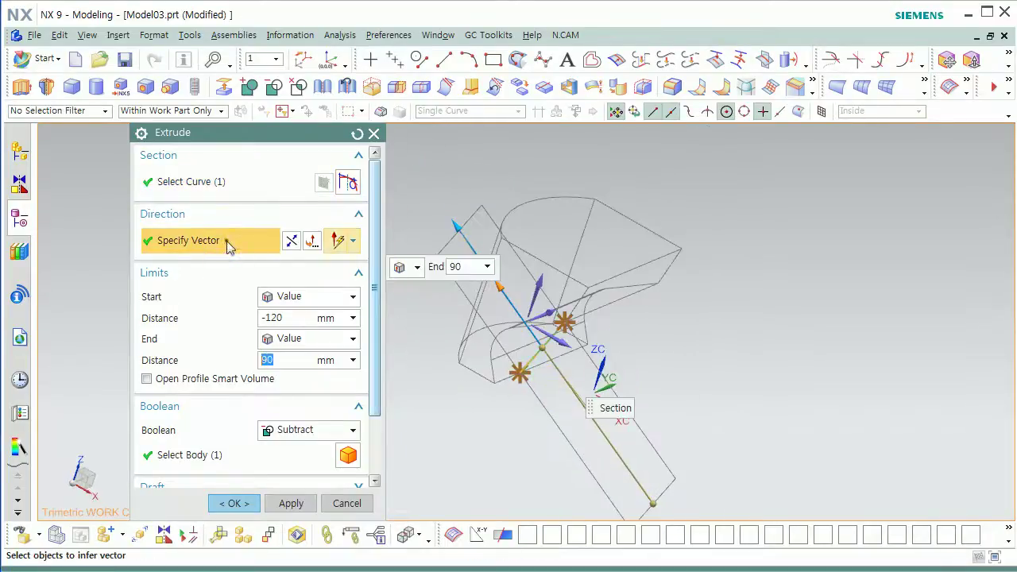
{"action": "mouse_move", "coordinate": [452, 361]}
{"action": "middle_mouse_down"}
{"action": "mouse_move", "coordinate": [499, 358]}
{"action": "mouse_move", "coordinate": [481, 363]}
{"action": "mouse_move", "coordinate": [490, 379]}
{"action": "mouse_move", "coordinate": [477, 400]}
{"action": "mouse_move", "coordinate": [445, 393]}
{"action": "mouse_move", "coordinate": [460, 379]}
{"action": "middle_mouse_up"}
{"action": "middle_click_drag", "start_coordinate": [554, 363], "coordinate": [583, 362], "text": "shift"}
{"action": "middle_click_drag", "start_coordinate": [557, 397], "coordinate": [525, 423], "text": "shift"}
{"action": "middle_click", "coordinate": [522, 429]}
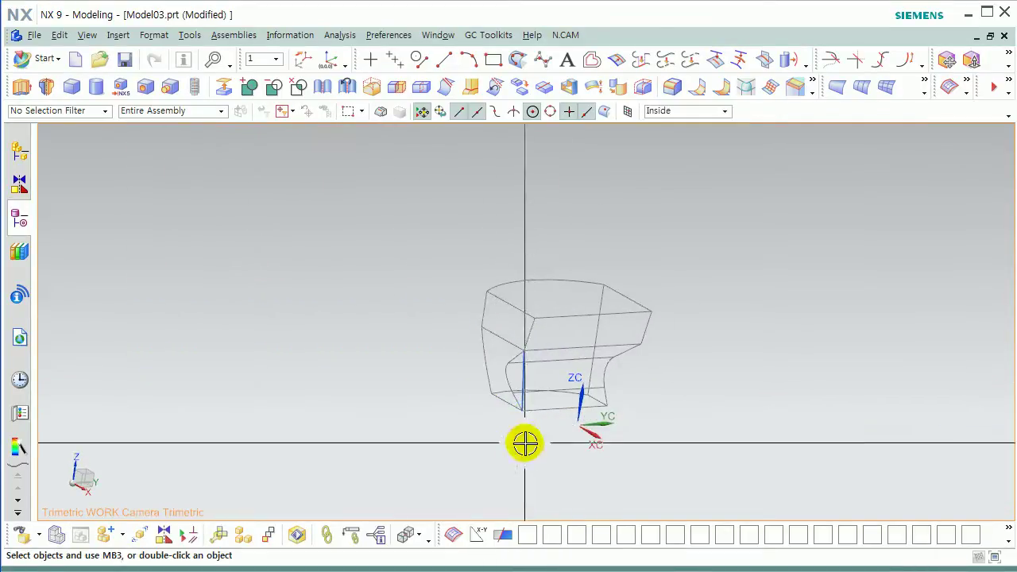
Step: Mirror the slanted side cut to the opposite side using a new plane midway between the block's two flat side faces
{"action": "left_click", "coordinate": [127, 38]}
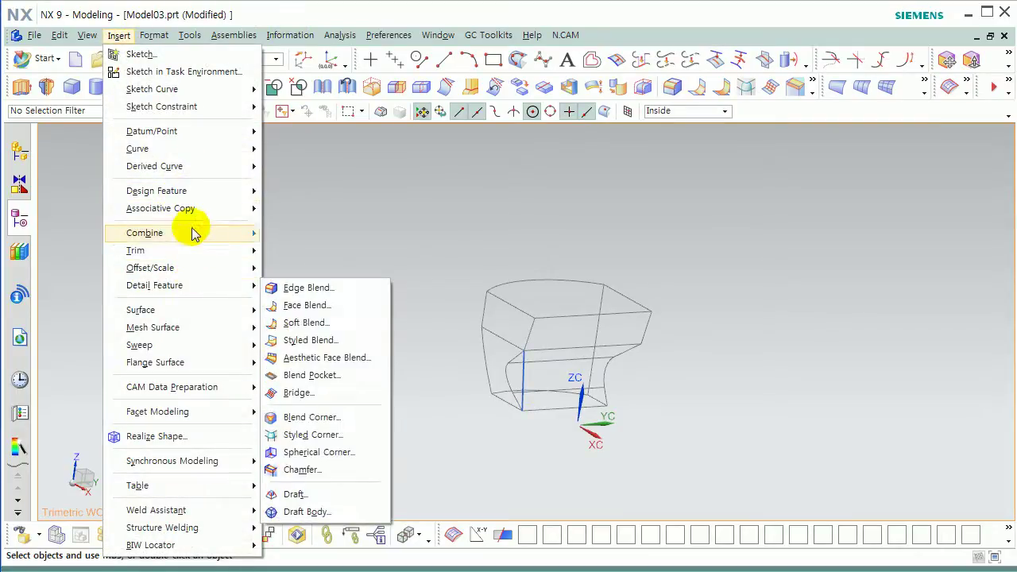
{"action": "mouse_move", "coordinate": [193, 209]}
{"action": "left_click", "coordinate": [322, 339]}
{"action": "left_click", "coordinate": [19, 220]}
{"action": "left_click", "coordinate": [102, 265]}
{"action": "left_click", "coordinate": [328, 281]}
{"action": "left_click", "coordinate": [511, 322]}
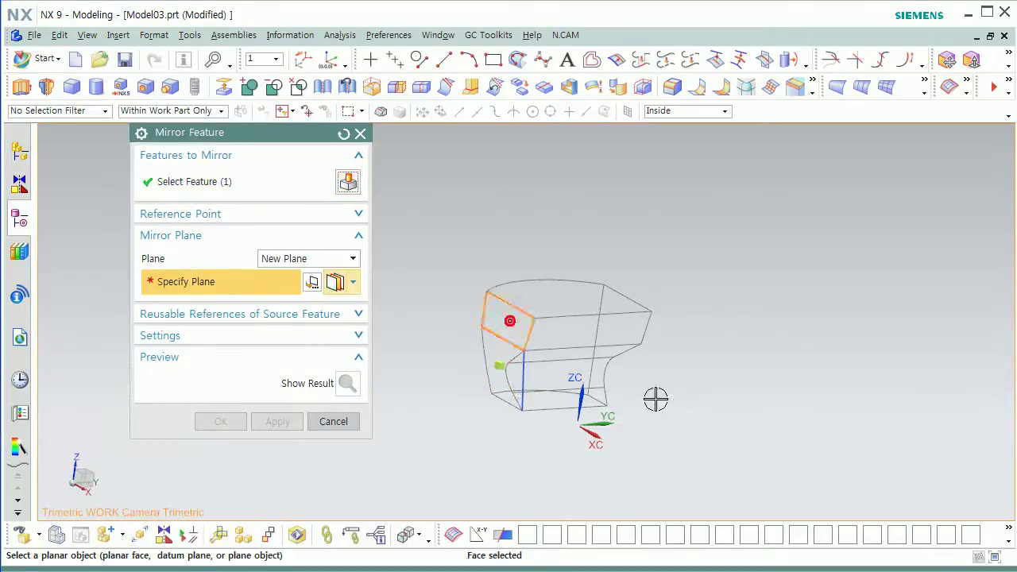
{"action": "middle_click_drag", "start_coordinate": [654, 397], "coordinate": [541, 349]}
{"action": "left_click", "coordinate": [548, 335]}
{"action": "middle_click", "coordinate": [481, 400]}
{"action": "middle_click_drag", "start_coordinate": [481, 399], "coordinate": [585, 418]}
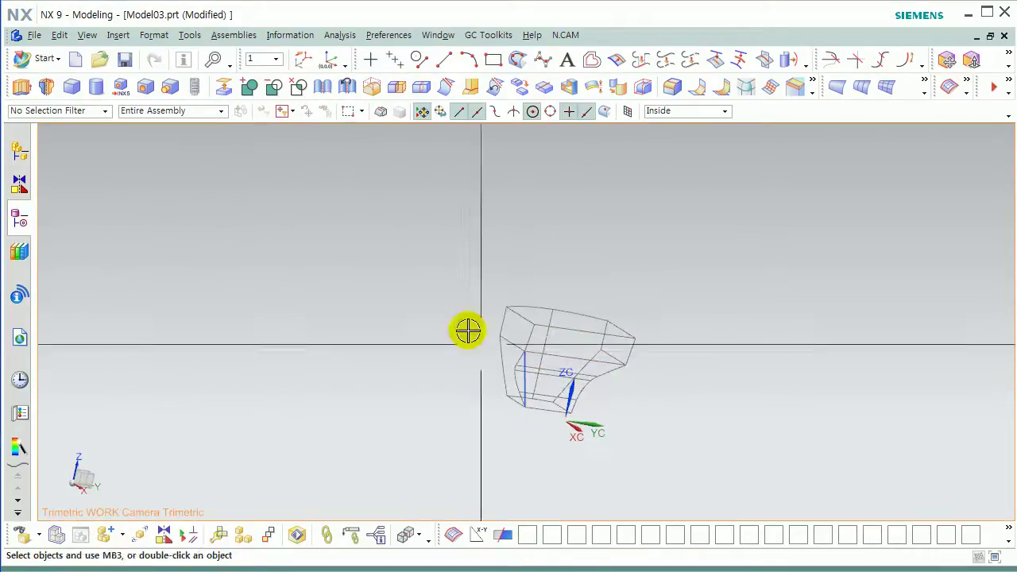
Step: Hide the slanted line used for the side cut
{"action": "key", "text": "ctrl+b"}
{"action": "left_click", "coordinate": [580, 356]}
{"action": "middle_click", "coordinate": [382, 381]}
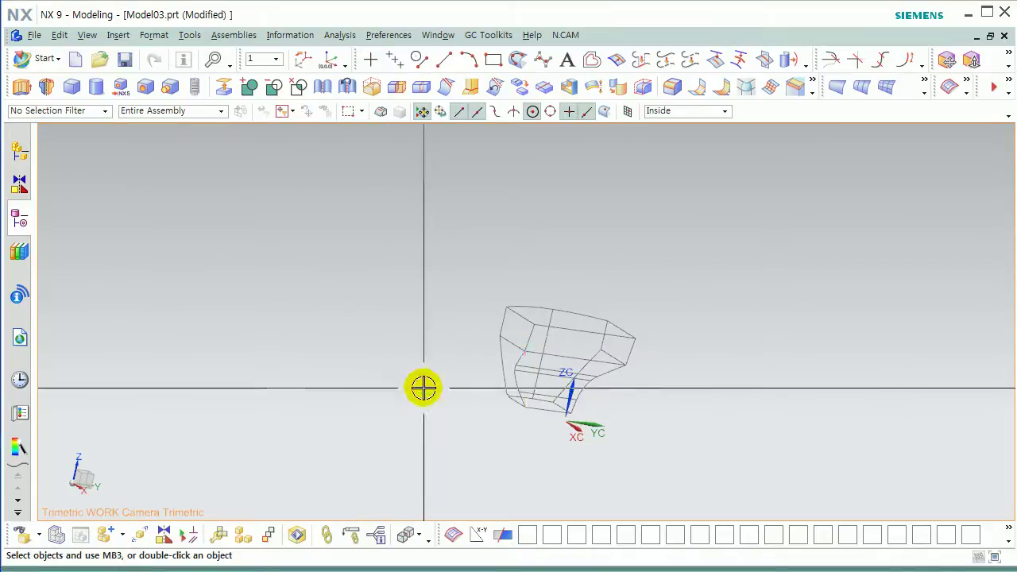
Step: Align the work coordinate system to the side view and draw a horizontal line starting at XC -10, YC 5 above the bottom edge
{"action": "key", "text": "End"}
{"action": "key", "text": "Home"}
{"action": "key", "text": "ctrl+alt+f"}
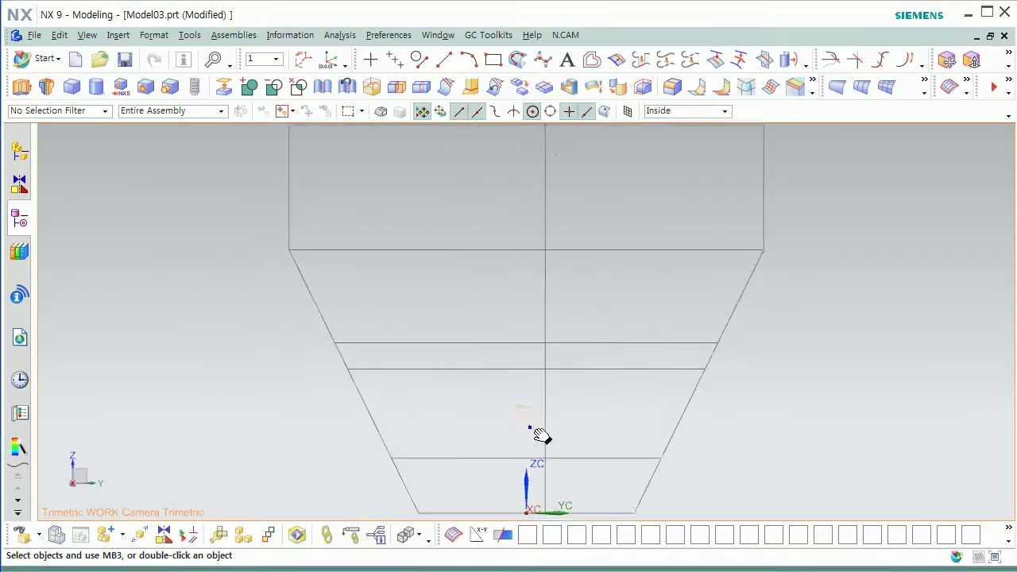
{"action": "left_click", "coordinate": [419, 61]}
{"action": "left_click", "coordinate": [467, 500]}
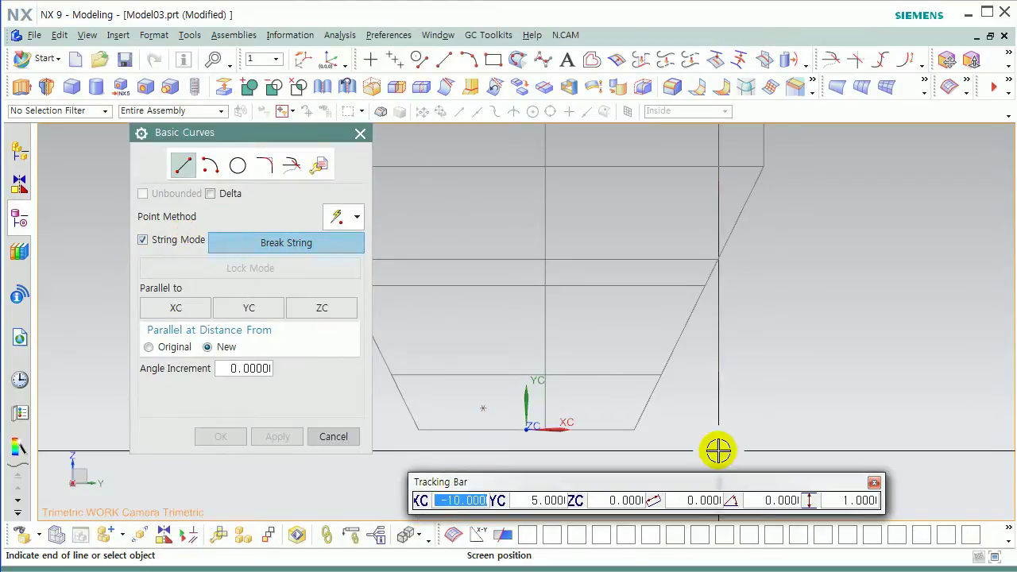
{"action": "left_click", "coordinate": [333, 436]}
Step: Copy the horizontal line by rotating it -135° about its endpoint at XC -10, YC 5
{"action": "key", "text": "ctrl+t"}
{"action": "left_click", "coordinate": [494, 409]}
{"action": "middle_click", "coordinate": [495, 408]}
{"action": "left_click", "coordinate": [247, 205]}
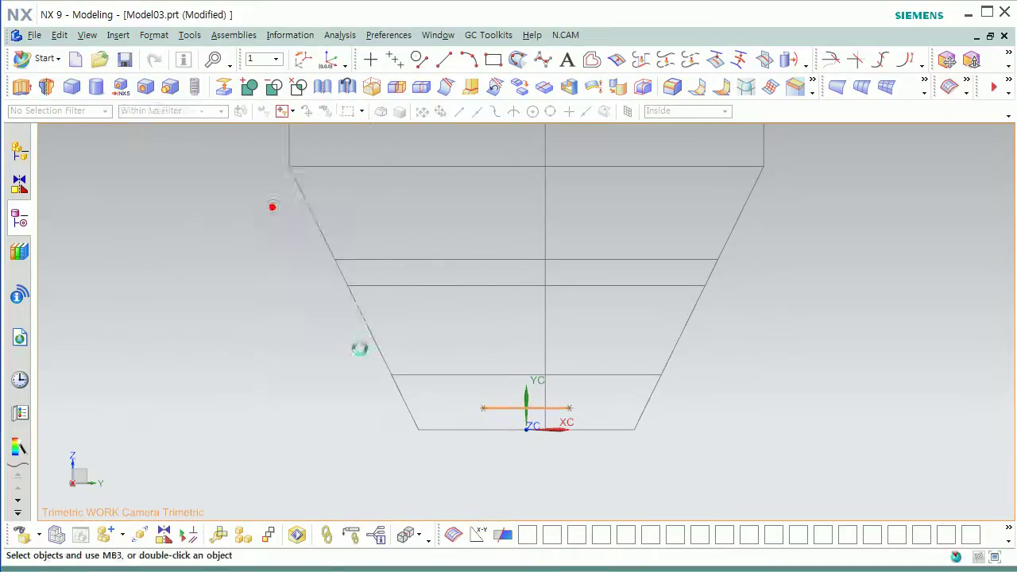
{"action": "left_click", "coordinate": [486, 408]}
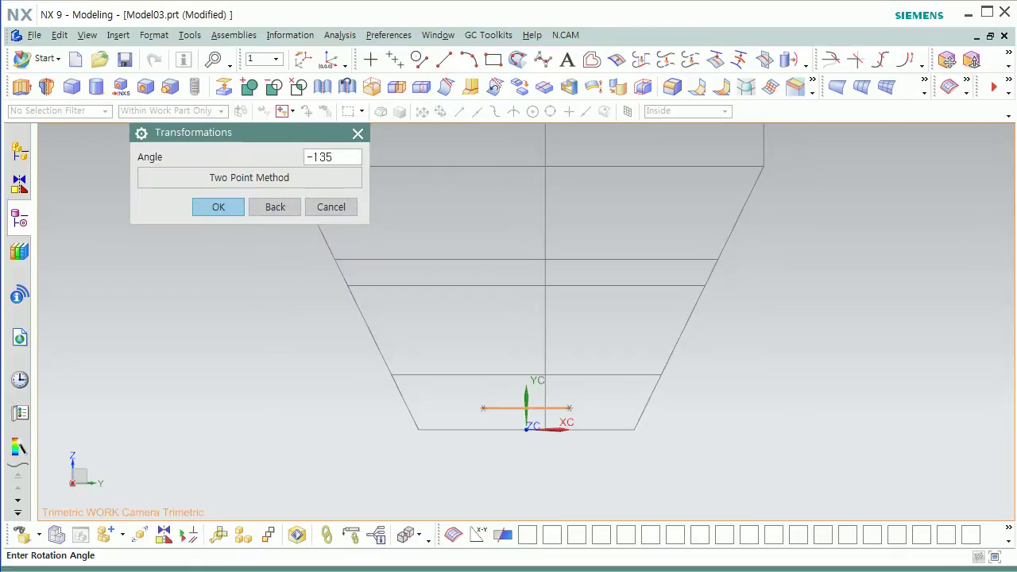
{"action": "key", "text": "Return"}
{"action": "left_click", "coordinate": [271, 295]}
{"action": "left_click", "coordinate": [328, 379]}
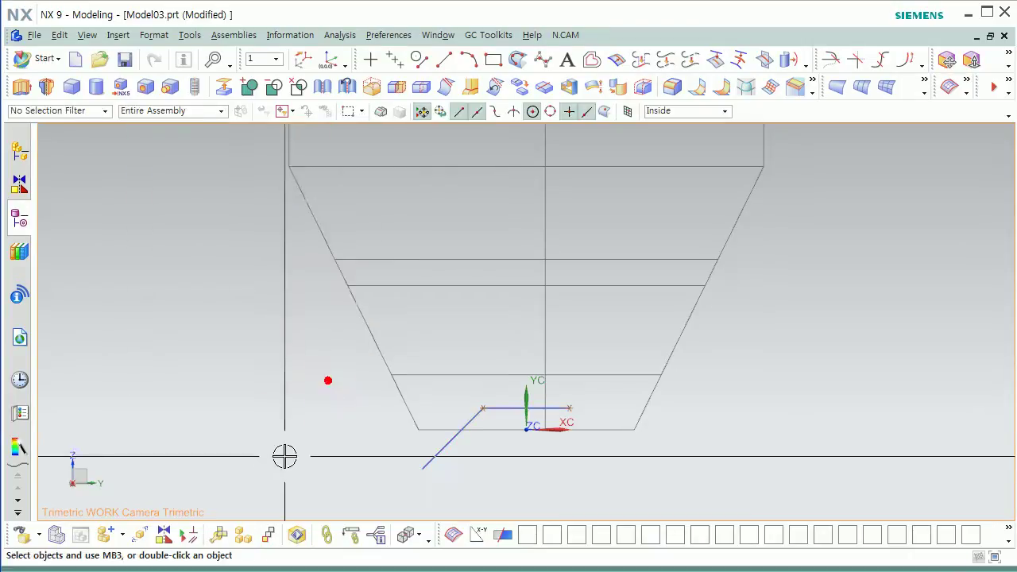
Step: Copy the horizontal notch line by rotating it about its free endpoint, so the copy slopes down and outward opposite the existing diagonal
{"action": "key", "text": "ctrl+t"}
{"action": "left_click", "coordinate": [567, 409]}
{"action": "left_click", "coordinate": [272, 273]}
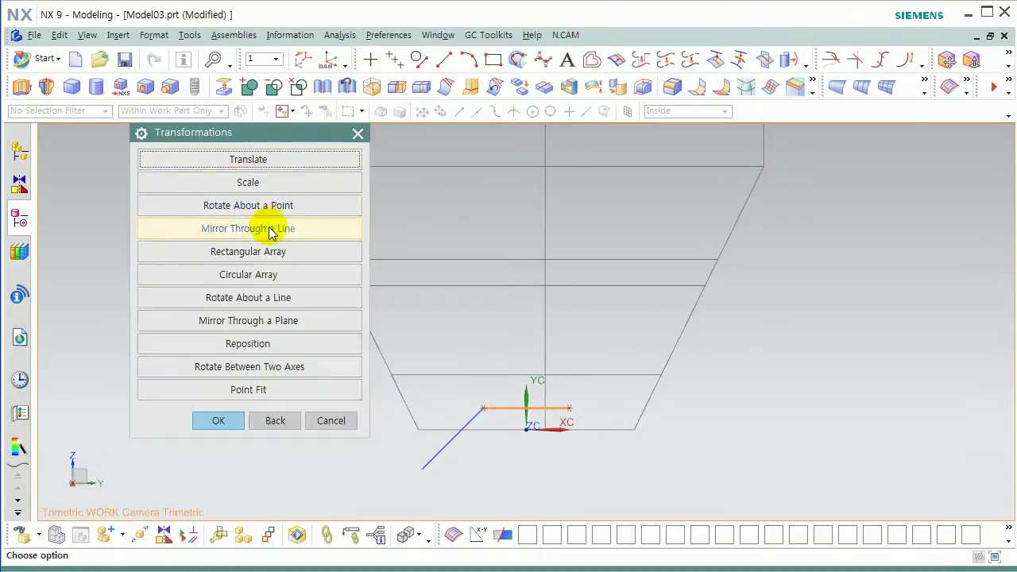
{"action": "left_click", "coordinate": [278, 205]}
{"action": "left_click", "coordinate": [574, 414]}
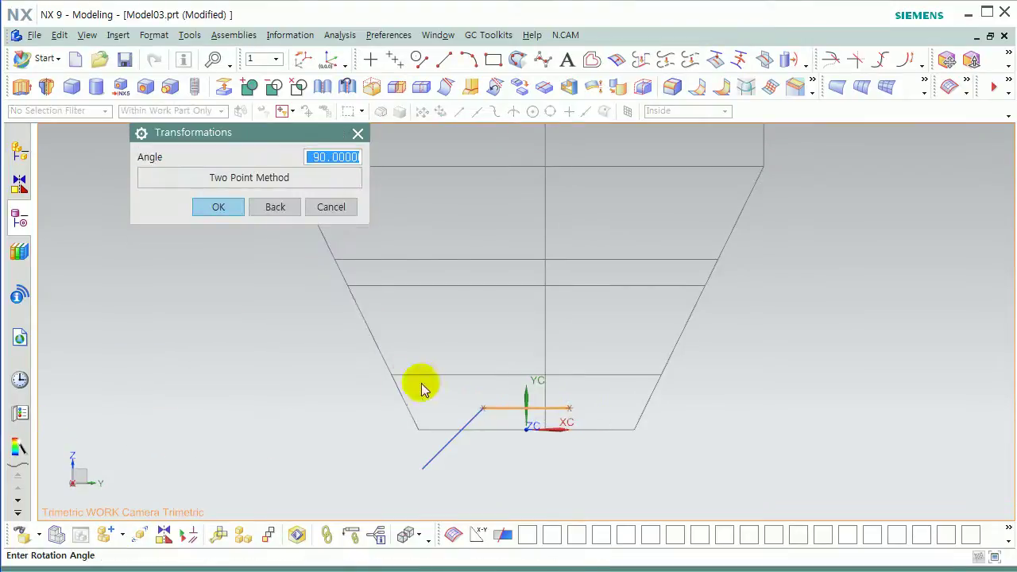
{"action": "key", "text": "Return"}
{"action": "left_click", "coordinate": [295, 294]}
{"action": "left_click", "coordinate": [341, 378]}
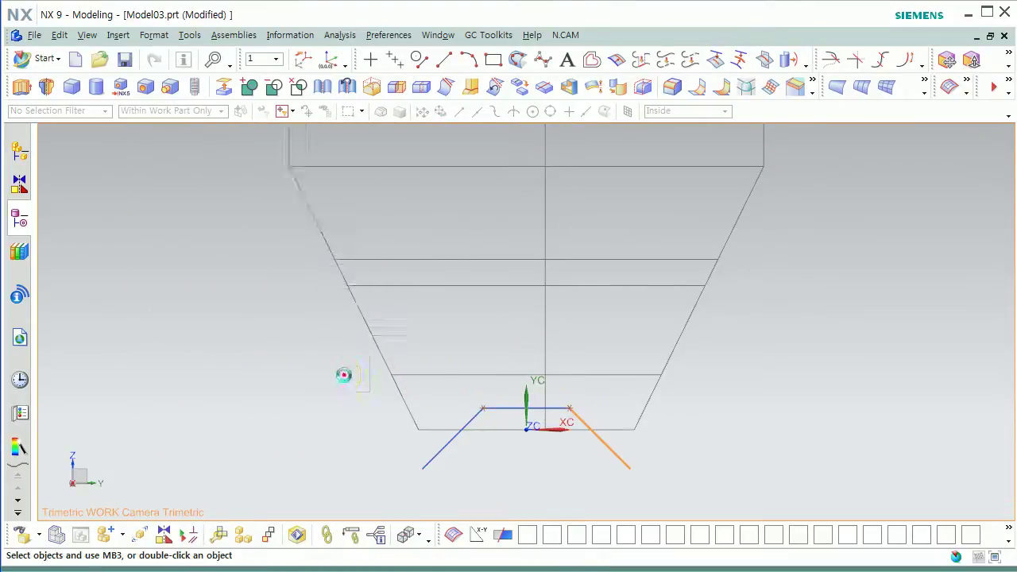
Step: Extrude the three notch lines from -120 to 90 mm with Open Profile Smart Volume enabled, subtracting the result from the block
{"action": "middle_click_drag", "start_coordinate": [588, 484], "coordinate": [373, 342]}
{"action": "left_click", "coordinate": [34, 93]}
{"action": "left_click", "coordinate": [636, 381]}
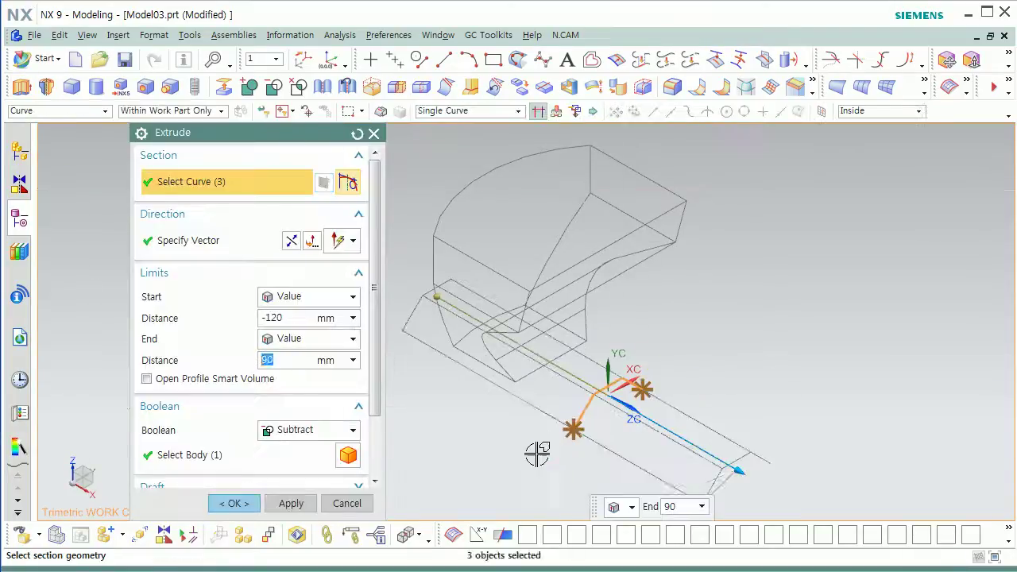
{"action": "middle_click_drag", "start_coordinate": [586, 446], "coordinate": [573, 430], "text": "shift"}
{"action": "left_click", "coordinate": [190, 379]}
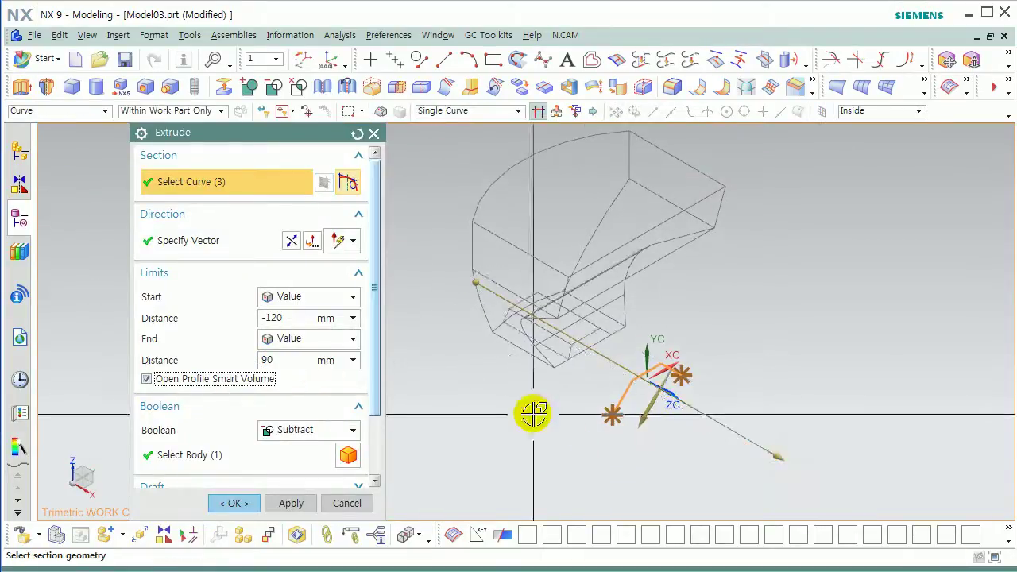
{"action": "middle_click", "coordinate": [504, 397]}
Step: Hide the three notch profile lines and display the block shaded
{"action": "key", "text": "ctrl+b"}
{"action": "left_click_drag", "start_coordinate": [569, 369], "coordinate": [646, 426]}
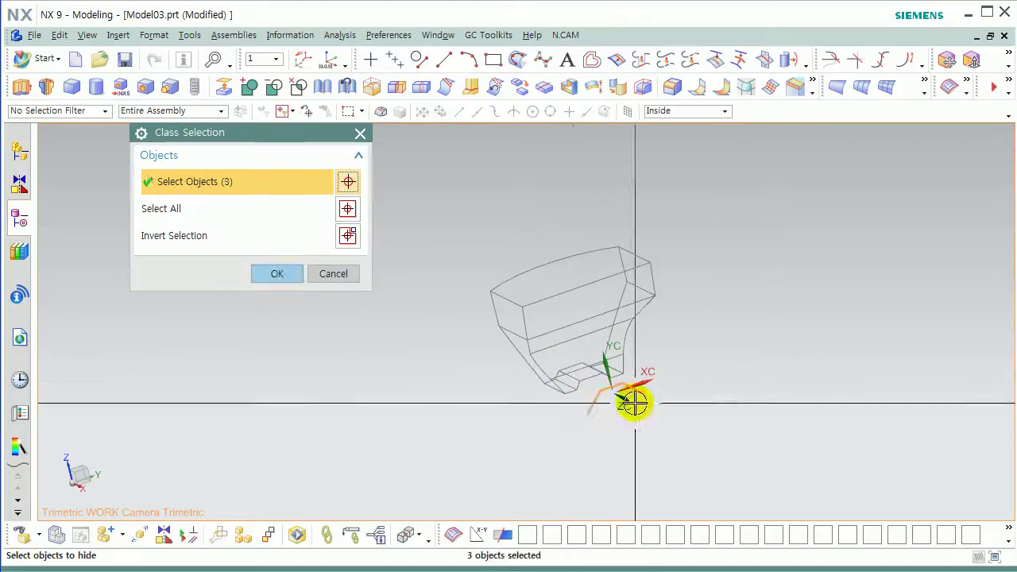
{"action": "middle_click", "coordinate": [492, 377]}
{"action": "right_click_drag", "start_coordinate": [408, 426], "coordinate": [413, 417]}
{"action": "mouse_move", "coordinate": [421, 410]}
{"action": "middle_mouse_down"}
{"action": "mouse_move", "coordinate": [538, 365]}
{"action": "mouse_move", "coordinate": [447, 410]}
{"action": "mouse_move", "coordinate": [313, 384]}
{"action": "middle_mouse_up"}
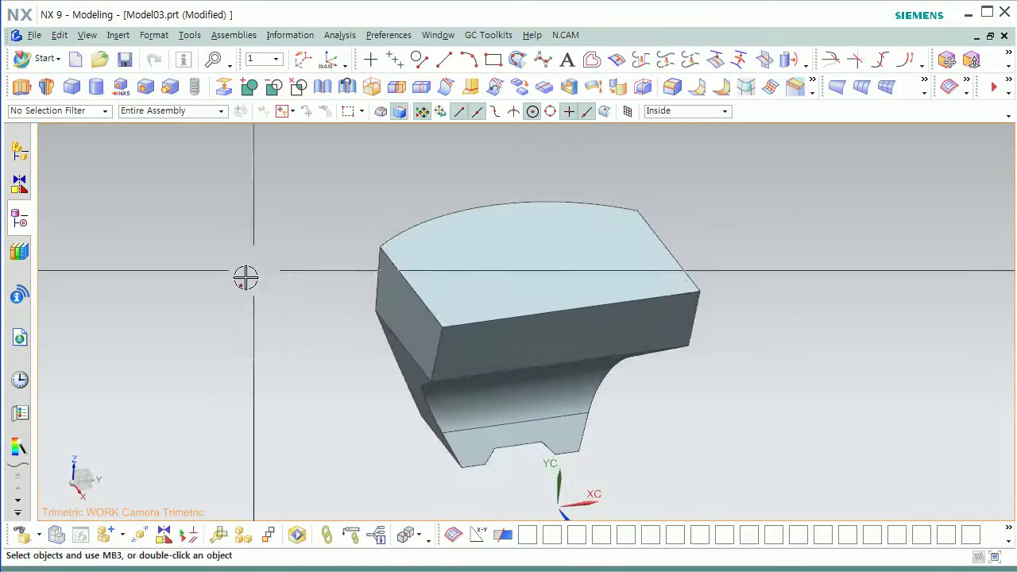
Step: Shell the block into a thin-walled part, leaving its top face and front side open
{"action": "left_click", "coordinate": [570, 84]}
{"action": "left_click", "coordinate": [522, 283]}
{"action": "middle_click_drag", "start_coordinate": [521, 334], "coordinate": [517, 429]}
{"action": "left_click", "coordinate": [495, 377]}
{"action": "middle_click", "coordinate": [516, 429]}
{"action": "middle_click_drag", "start_coordinate": [454, 413], "coordinate": [411, 411]}
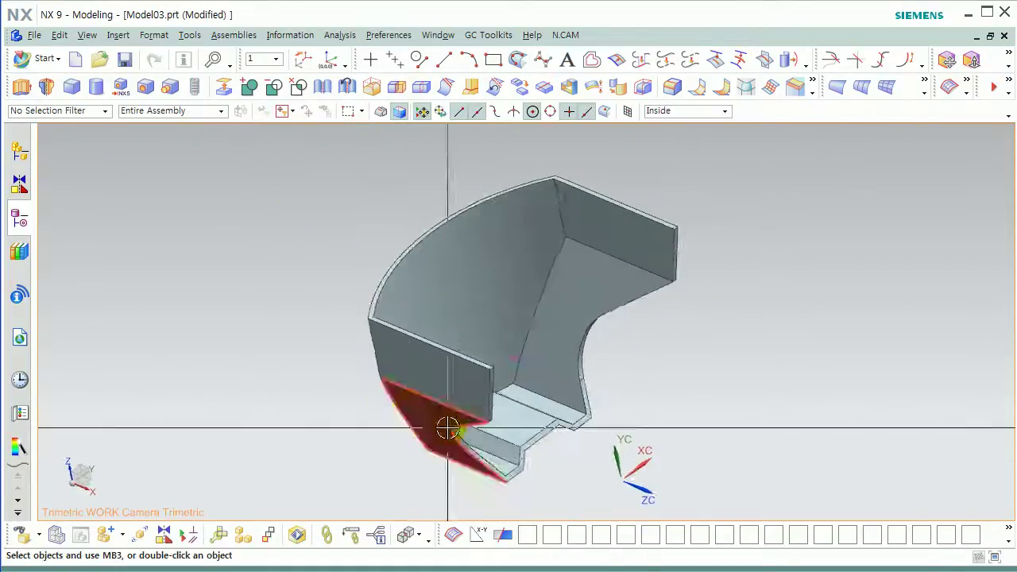
{"action": "key", "text": "F8"}
{"action": "middle_click_drag", "start_coordinate": [352, 370], "coordinate": [364, 371], "text": "shift"}
{"action": "scroll", "coordinate": [365, 359], "scroll_direction": "down", "scroll_amount": 2}
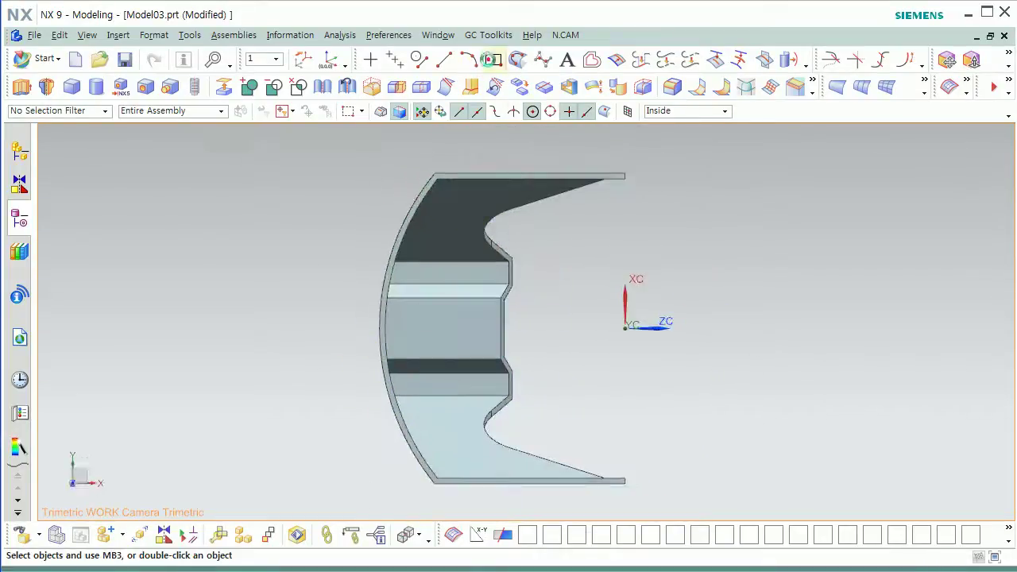
{"action": "left_click", "coordinate": [491, 61]}
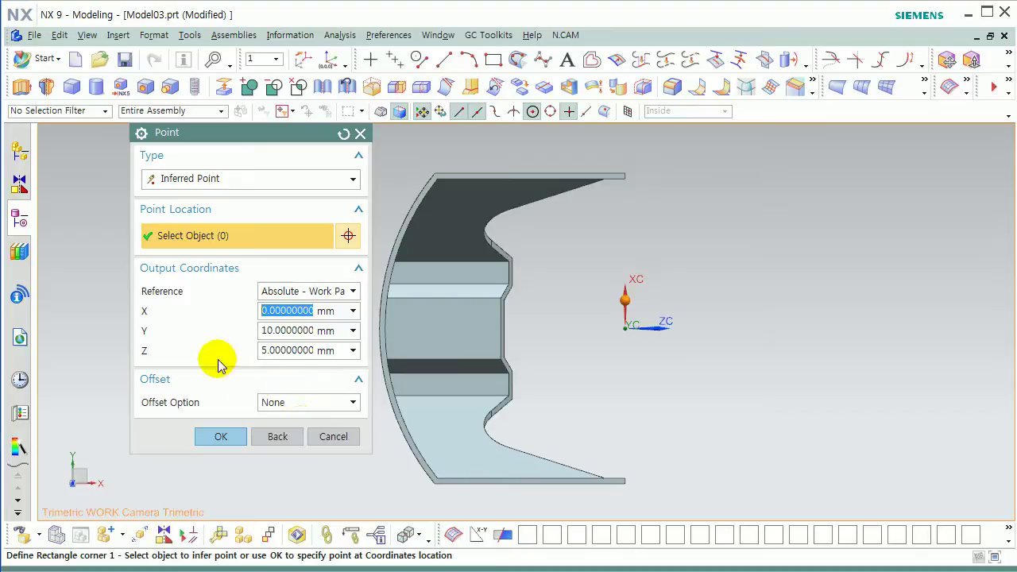
{"action": "left_click", "coordinate": [326, 436]}
{"action": "left_click", "coordinate": [420, 66]}
{"action": "middle_click_drag", "start_coordinate": [569, 333], "coordinate": [610, 330], "text": "shift"}
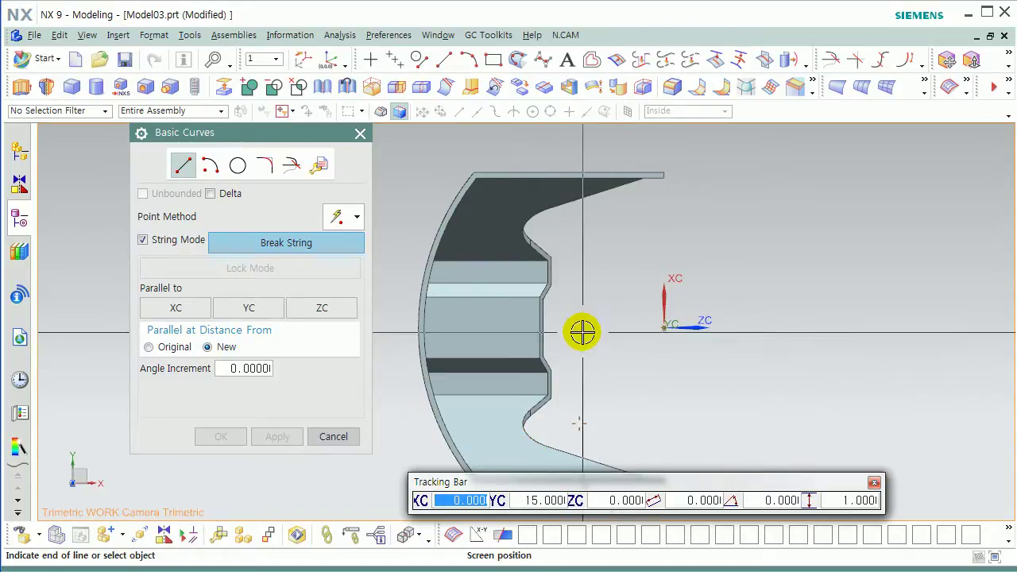
{"action": "middle_click_drag", "start_coordinate": [582, 332], "coordinate": [659, 357], "text": "shift"}
{"action": "left_click", "coordinate": [334, 435]}
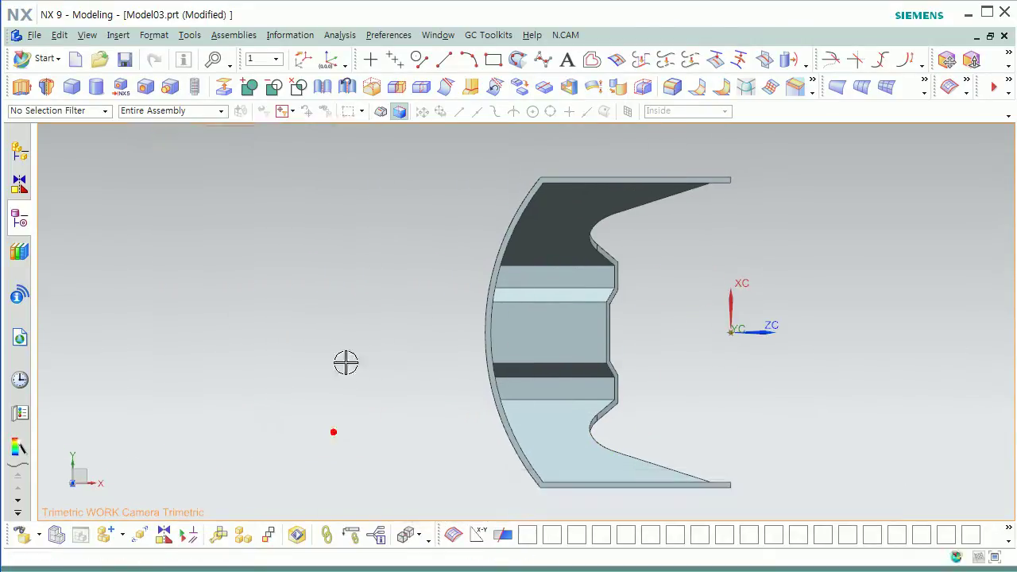
Step: Align the work coordinate system to the top view and draw a line parallel to XC from XC 0, YC 15 past the curved wall
{"action": "left_click", "coordinate": [418, 61]}
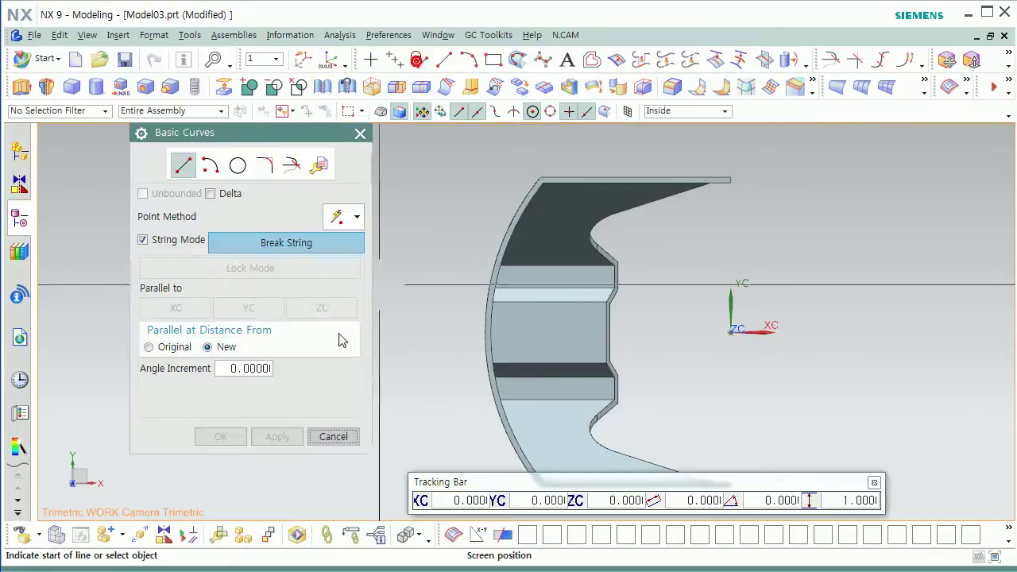
{"action": "left_click", "coordinate": [549, 500]}
{"action": "type", "text": "15"}
{"action": "key", "text": "Return"}
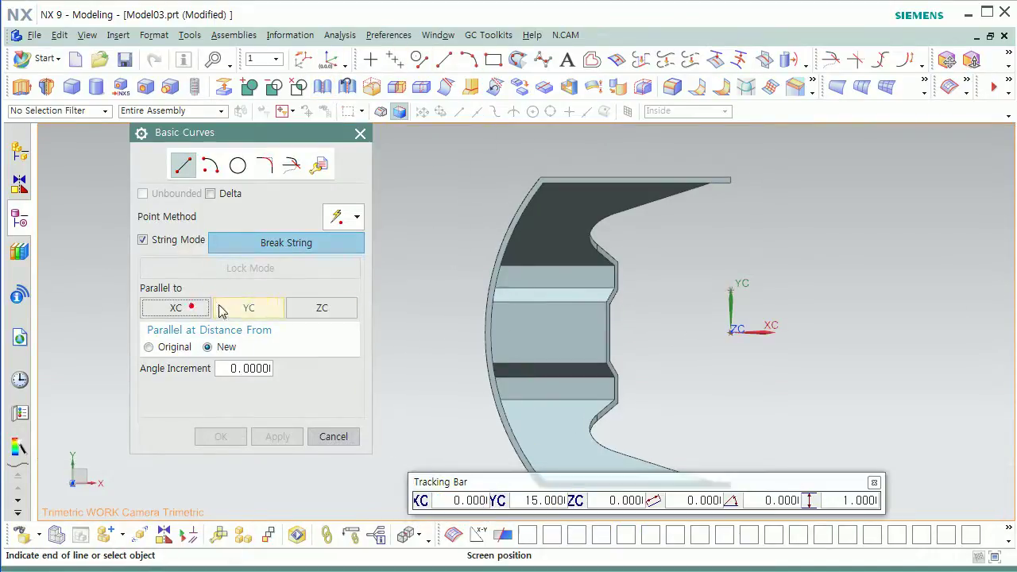
{"action": "left_click", "coordinate": [451, 277]}
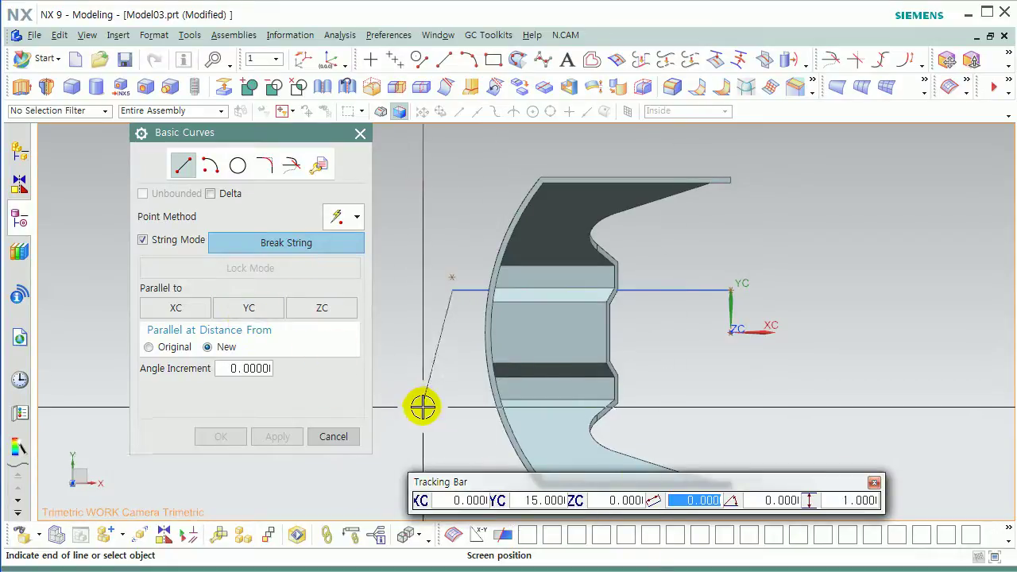
Step: Draw a second line parallel to XC from XC 0, YC -15 past the curved wall
{"action": "left_click", "coordinate": [296, 243]}
{"action": "type", "text": "-15"}
{"action": "key", "text": "Return"}
{"action": "left_click", "coordinate": [188, 310]}
{"action": "left_click", "coordinate": [451, 396]}
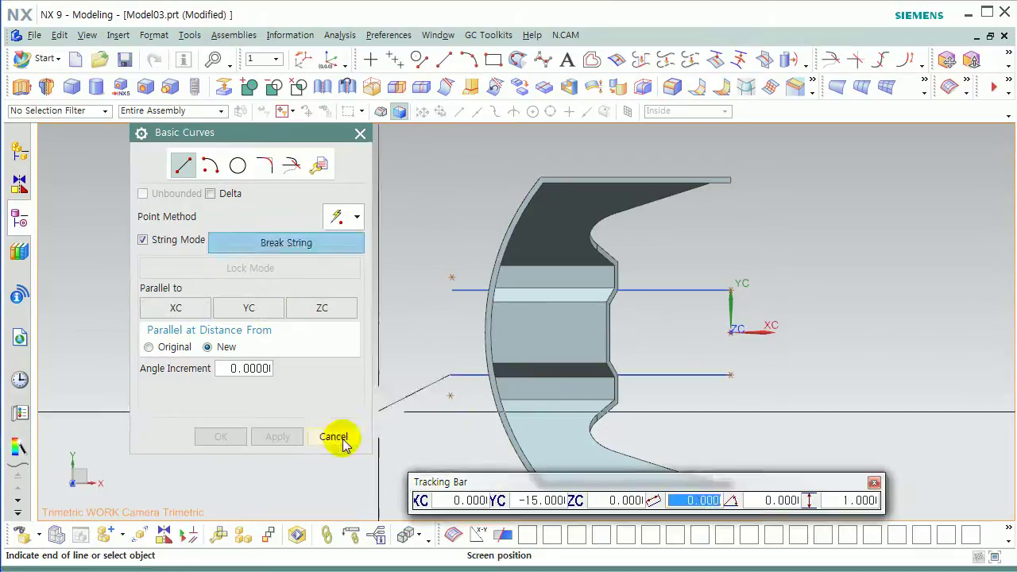
{"action": "left_click", "coordinate": [348, 437]}
Step: Project both parallel lines onto the top rim face of the curved wall along the ZC direction
{"action": "middle_click_drag", "start_coordinate": [452, 404], "coordinate": [374, 270]}
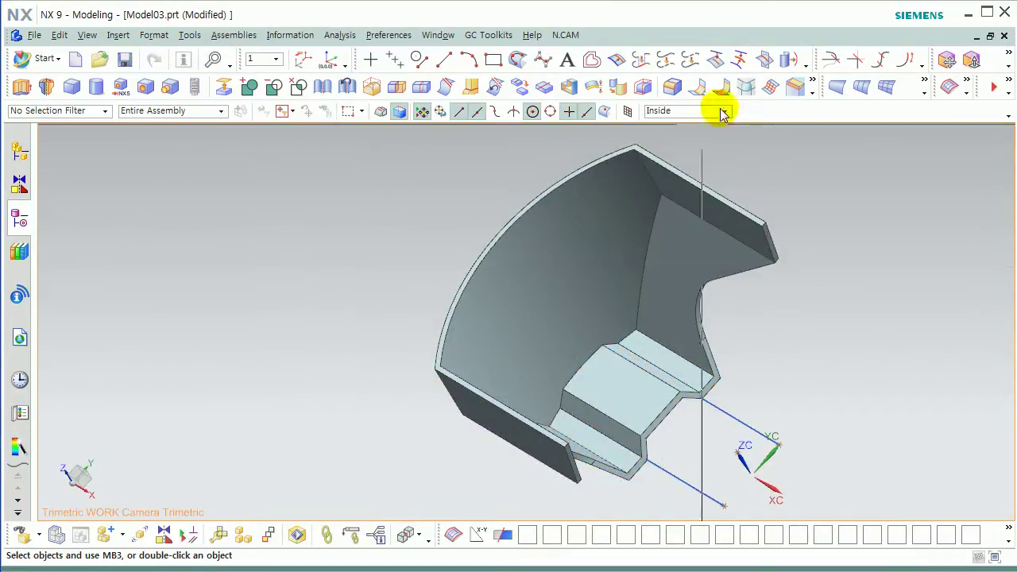
{"action": "left_click", "coordinate": [715, 61]}
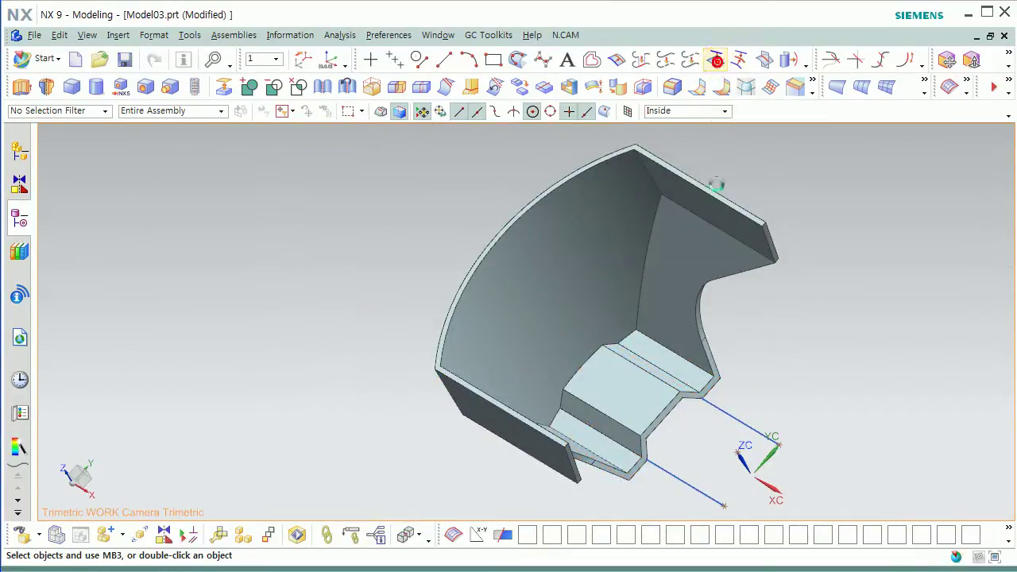
{"action": "left_click", "coordinate": [740, 419]}
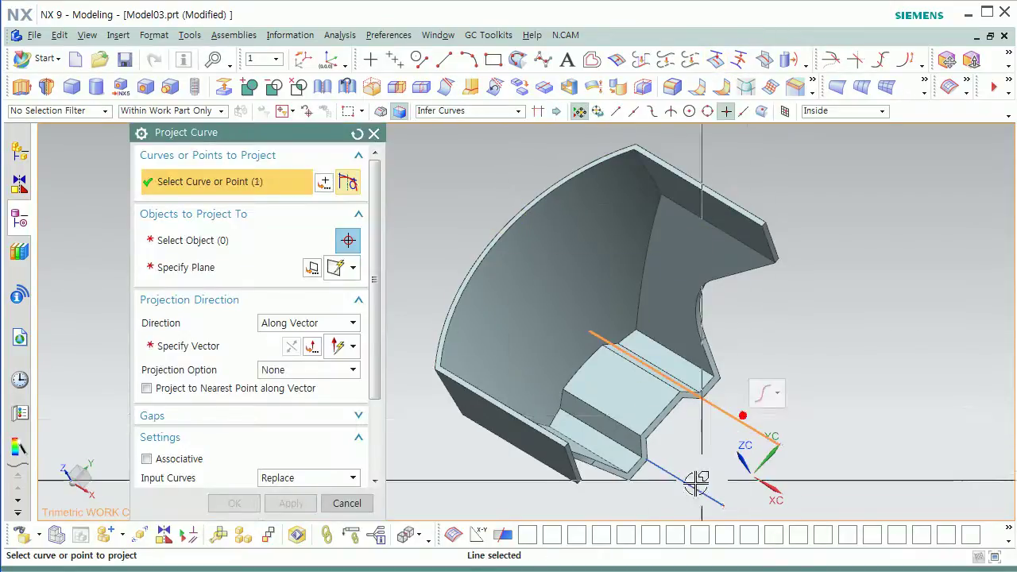
{"action": "middle_click", "coordinate": [602, 410]}
{"action": "scroll", "coordinate": [508, 272], "scroll_direction": "up", "scroll_amount": 5}
{"action": "left_click", "coordinate": [513, 283]}
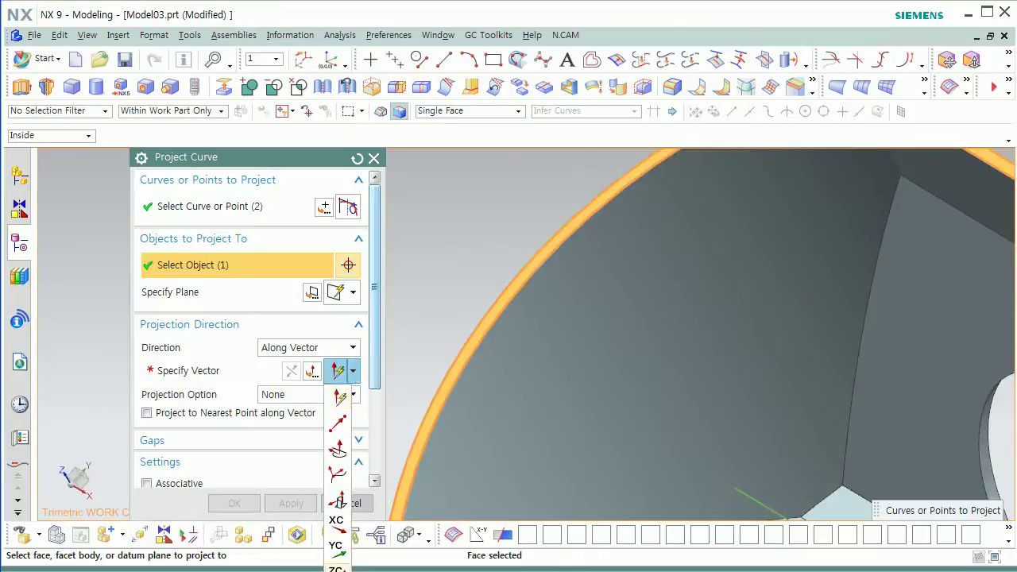
{"action": "left_click", "coordinate": [338, 569]}
{"action": "scroll", "coordinate": [564, 418], "scroll_direction": "down", "scroll_amount": 4}
{"action": "middle_click", "coordinate": [567, 404]}
Step: Select the closed outline of the rim strip between the two projected lines as the Extrude section, using four single curves
{"action": "scroll", "coordinate": [530, 358], "scroll_direction": "up", "scroll_amount": 5}
{"action": "scroll", "coordinate": [555, 347], "scroll_direction": "down", "scroll_amount": 2}
{"action": "left_click", "coordinate": [46, 86]}
{"action": "left_click", "coordinate": [56, 112]}
{"action": "left_click", "coordinate": [56, 126]}
{"action": "scroll", "coordinate": [628, 273], "scroll_direction": "up", "scroll_amount": 2}
{"action": "left_click", "coordinate": [619, 274]}
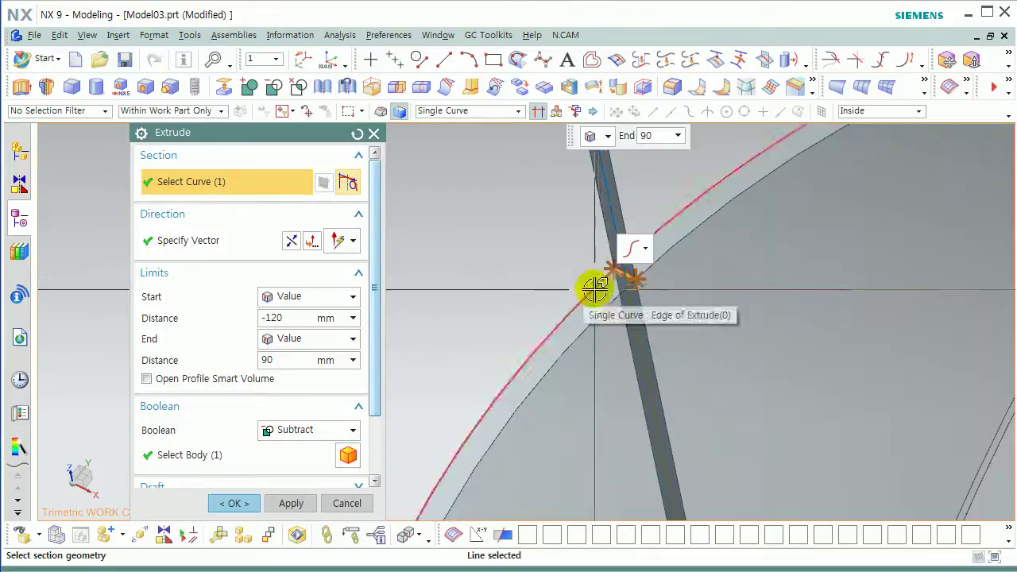
{"action": "scroll", "coordinate": [604, 318], "scroll_direction": "up", "scroll_amount": 3}
{"action": "left_click", "coordinate": [568, 340]}
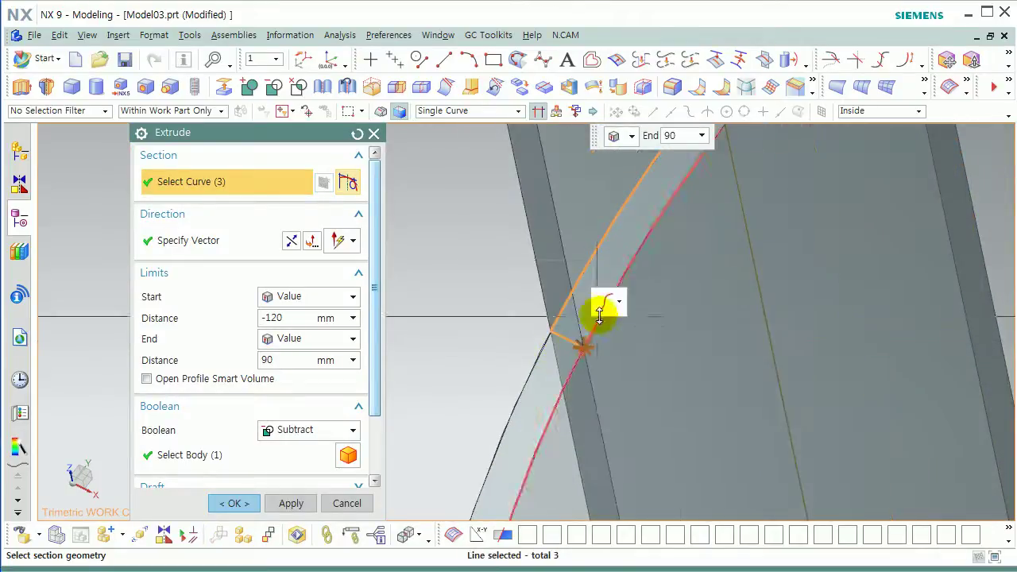
{"action": "scroll", "coordinate": [684, 271], "scroll_direction": "down", "scroll_amount": 3}
{"action": "left_click", "coordinate": [670, 329]}
Step: Extrude the rim strip from 0 to 10 mm and unite it with the shell body
{"action": "left_click", "coordinate": [300, 319]}
{"action": "type", "text": "0"}
{"action": "key", "text": "Return"}
{"action": "key", "text": "Tab"}
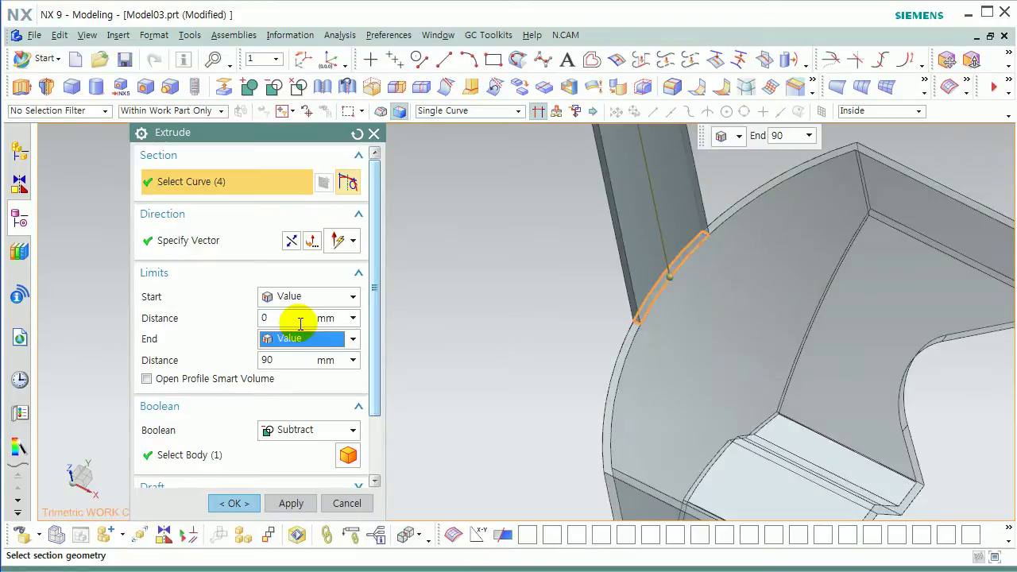
{"action": "type", "text": "10"}
{"action": "key", "text": "Return"}
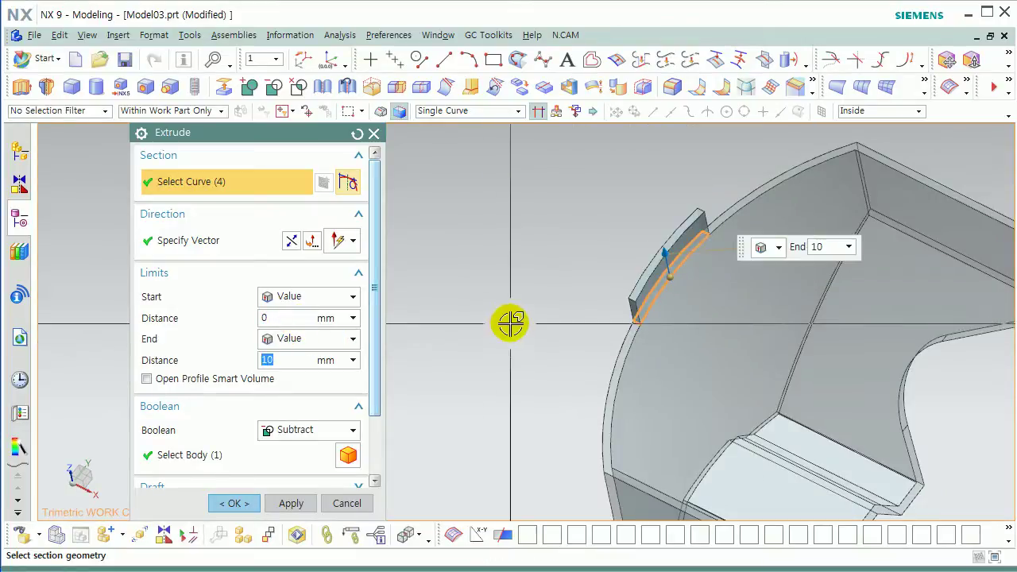
{"action": "left_click", "coordinate": [315, 431]}
{"action": "left_click", "coordinate": [302, 448]}
{"action": "left_click", "coordinate": [299, 431]}
{"action": "left_click", "coordinate": [294, 461]}
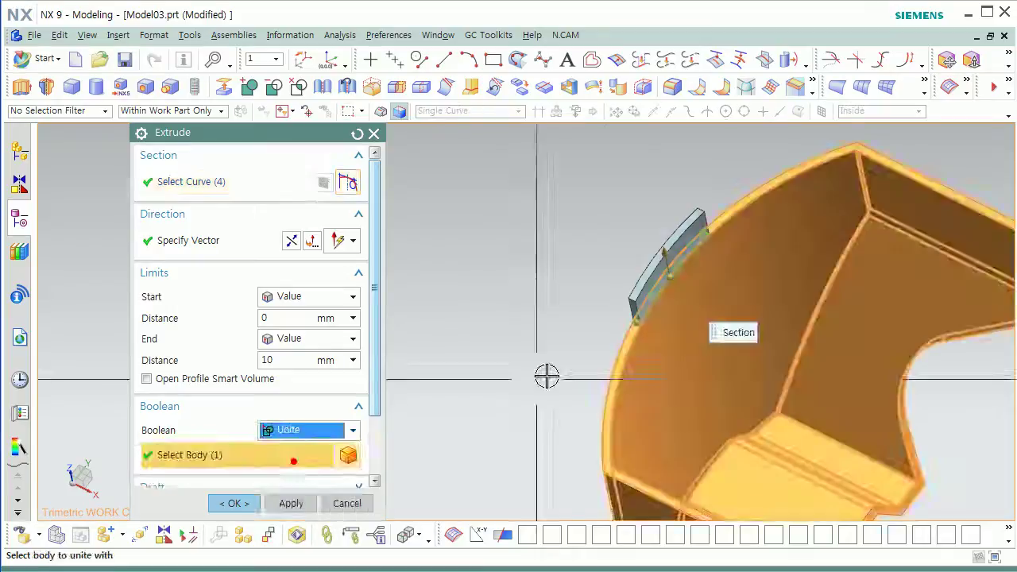
{"action": "middle_click", "coordinate": [312, 465]}
Step: Blend the two inside corner edges where the raised tab meets the rim with a 10 mm radius
{"action": "scroll", "coordinate": [715, 209], "scroll_direction": "up", "scroll_amount": 4}
{"action": "scroll", "coordinate": [614, 312], "scroll_direction": "down", "scroll_amount": 2}
{"action": "middle_click_drag", "start_coordinate": [628, 345], "coordinate": [613, 306], "text": "shift"}
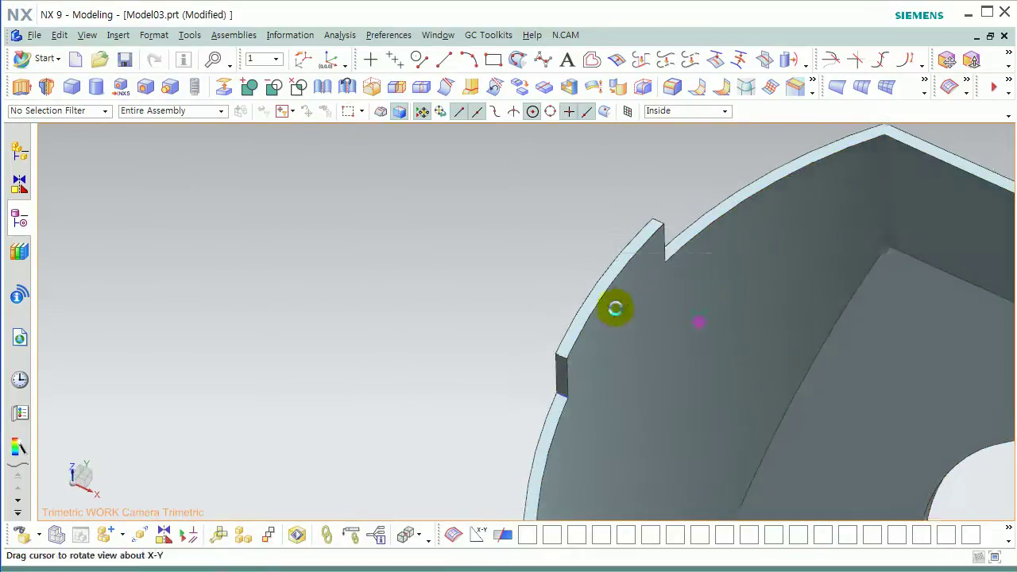
{"action": "left_click", "coordinate": [495, 87]}
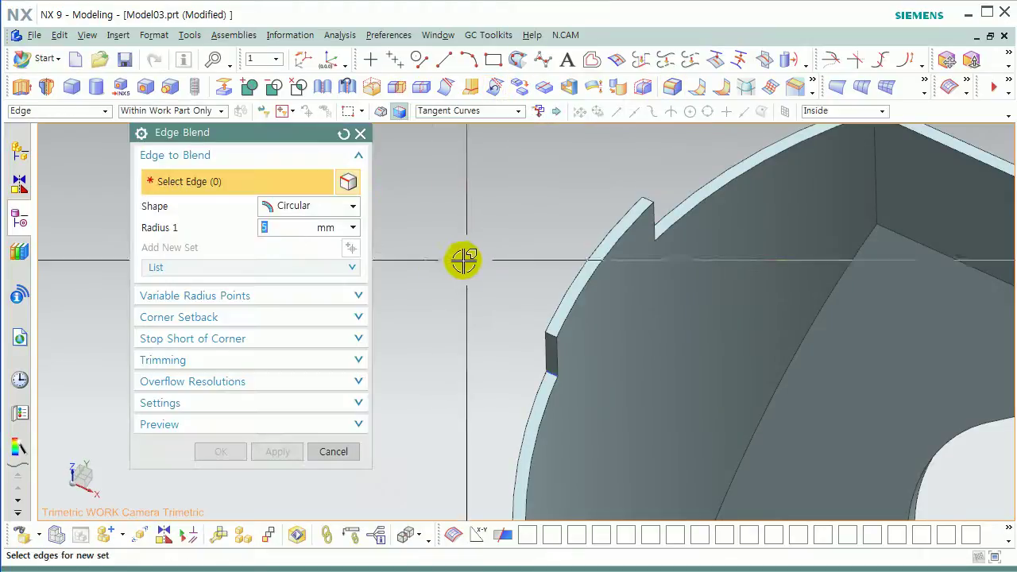
{"action": "left_click", "coordinate": [549, 382]}
{"action": "middle_click_drag", "start_coordinate": [653, 311], "coordinate": [624, 271]}
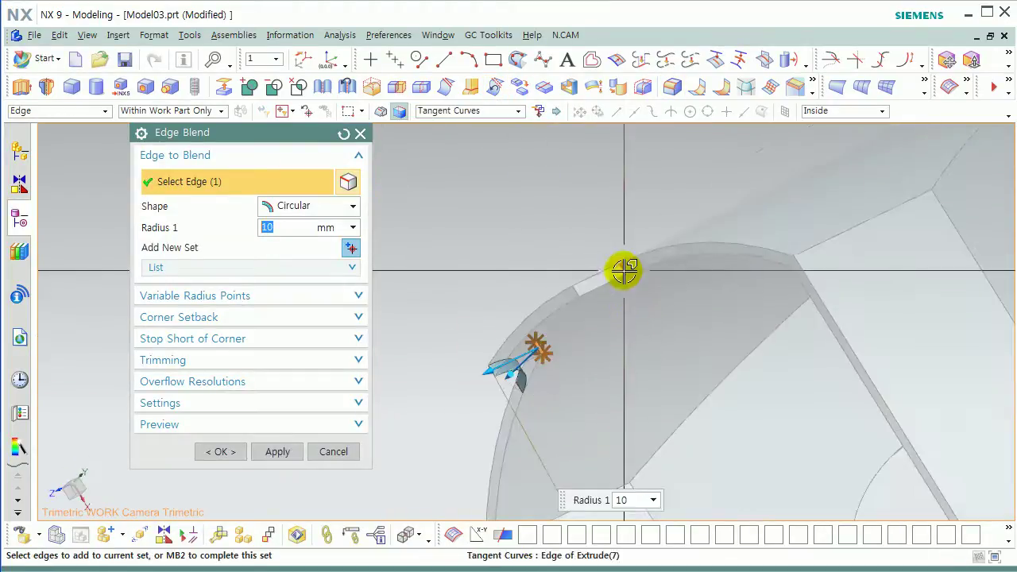
{"action": "left_click", "coordinate": [624, 271]}
{"action": "scroll", "coordinate": [694, 297], "scroll_direction": "down", "scroll_amount": 2}
{"action": "middle_click_drag", "start_coordinate": [694, 297], "coordinate": [578, 350]}
{"action": "middle_click", "coordinate": [726, 272]}
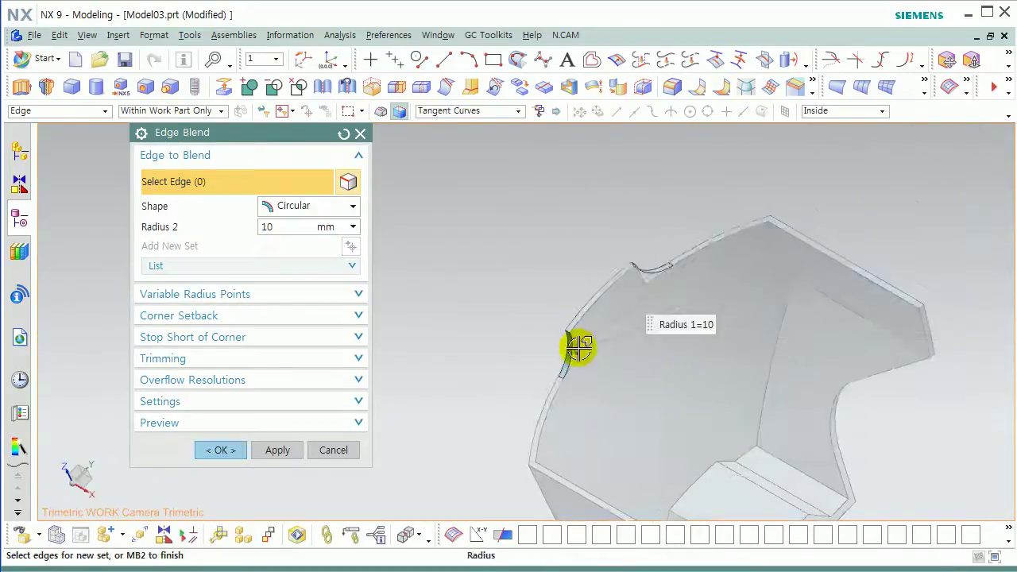
{"action": "middle_click", "coordinate": [579, 348]}
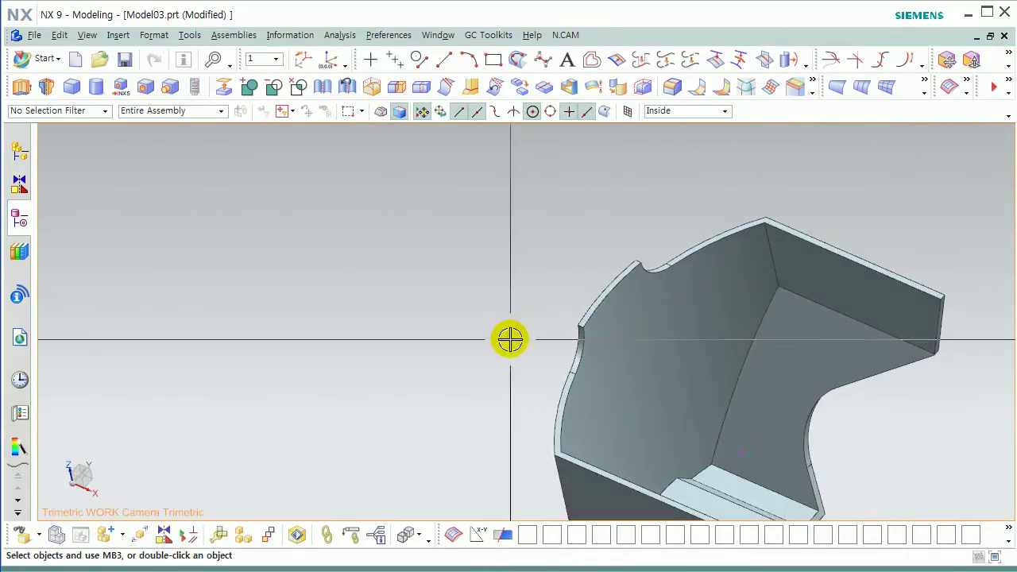
Step: Align the work coordinate system to the side view and swap the shown and hidden objects to display the construction lines
{"action": "middle_click_drag", "start_coordinate": [496, 372], "coordinate": [548, 337]}
{"action": "key", "text": "F8"}
{"action": "scroll", "coordinate": [652, 377], "scroll_direction": "down", "scroll_amount": 1}
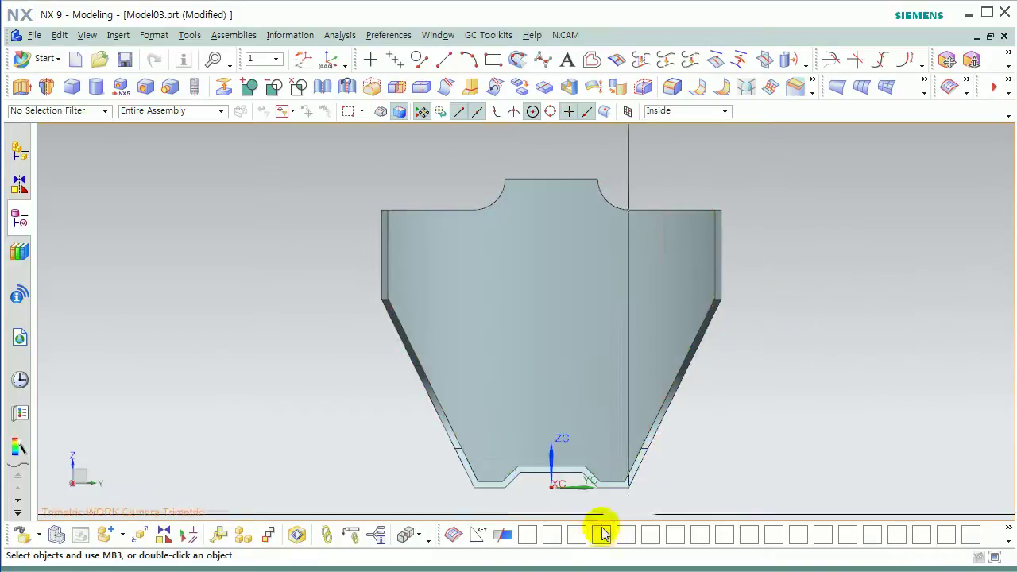
{"action": "left_click", "coordinate": [479, 539]}
{"action": "key", "text": "ctrl+shift+b"}
{"action": "key", "text": "ctrl+b"}
{"action": "left_click", "coordinate": [499, 493]}
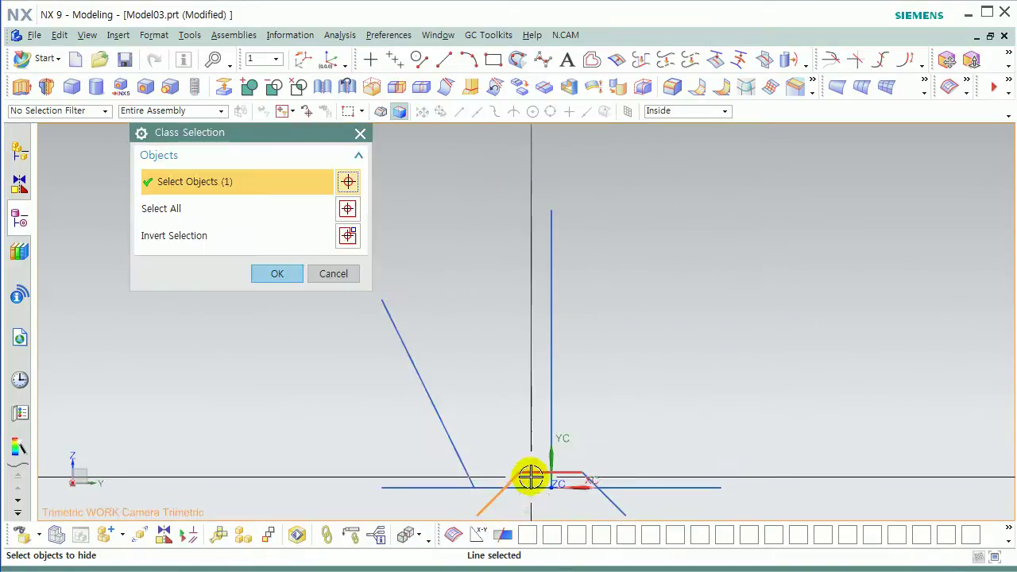
{"action": "left_click", "coordinate": [531, 477]}
{"action": "middle_click", "coordinate": [525, 458]}
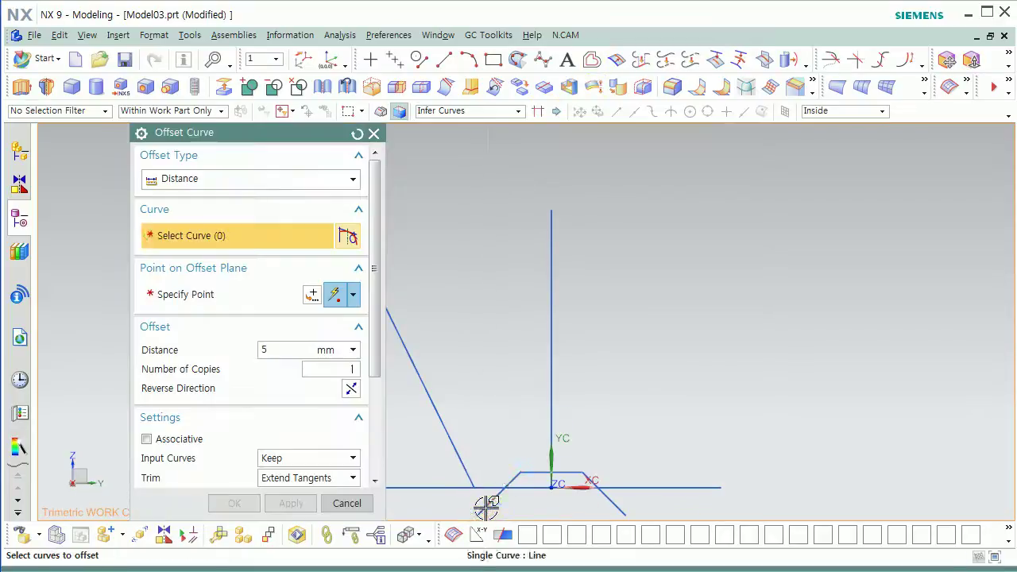
Step: Offset the three notch profile lines upward by 14.5 mm, and offset the resulting curves a further 5 mm
{"action": "left_click", "coordinate": [486, 505]}
{"action": "left_click", "coordinate": [578, 469]}
{"action": "left_click", "coordinate": [635, 509]}
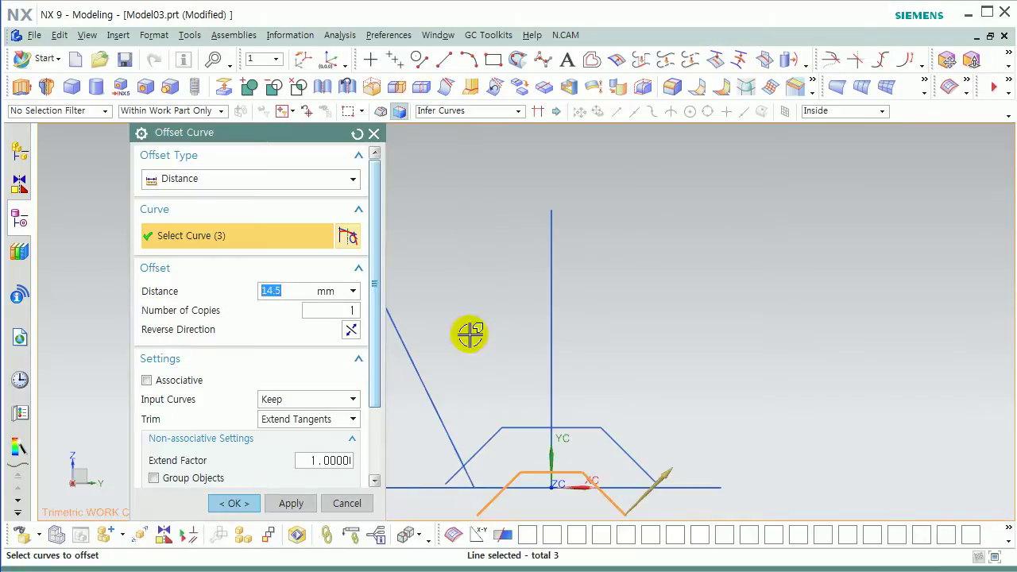
{"action": "left_click", "coordinate": [292, 505]}
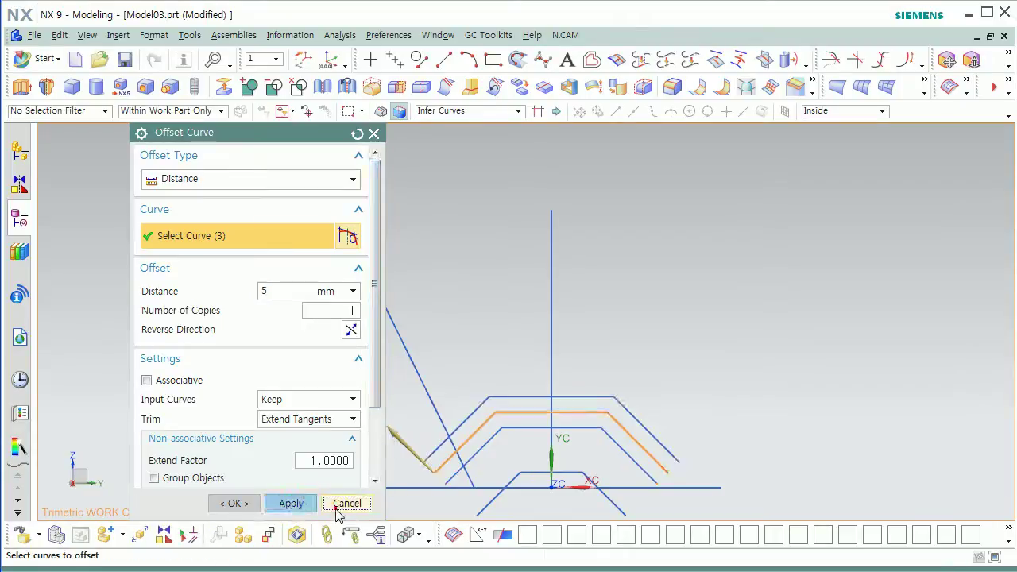
Step: Hide the six offset notch lines and swap the shown and hidden objects to display them with the shell body
{"action": "left_click", "coordinate": [347, 503]}
{"action": "key", "text": "ctrl+b"}
{"action": "left_click", "coordinate": [473, 429]}
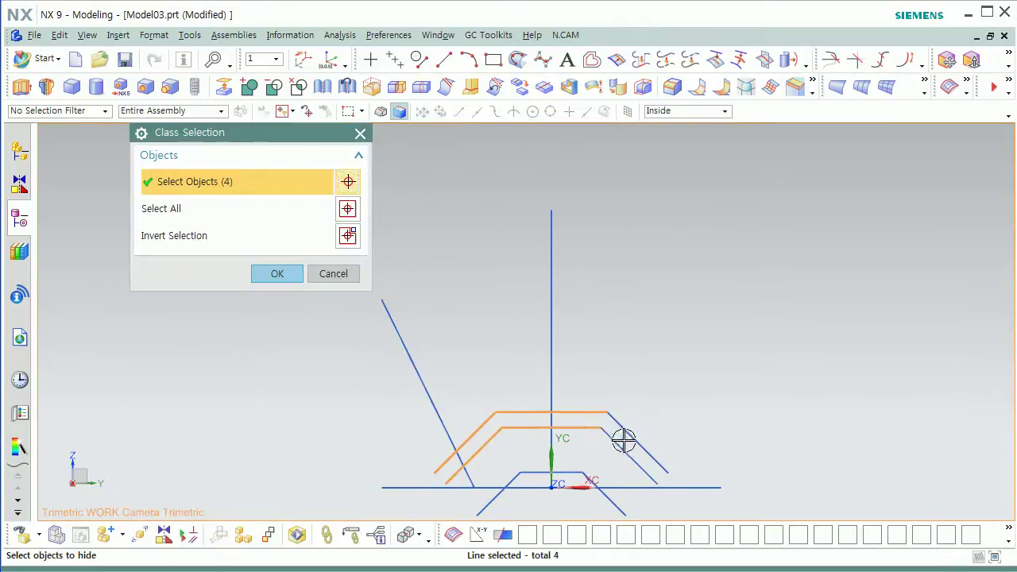
{"action": "middle_click", "coordinate": [551, 420]}
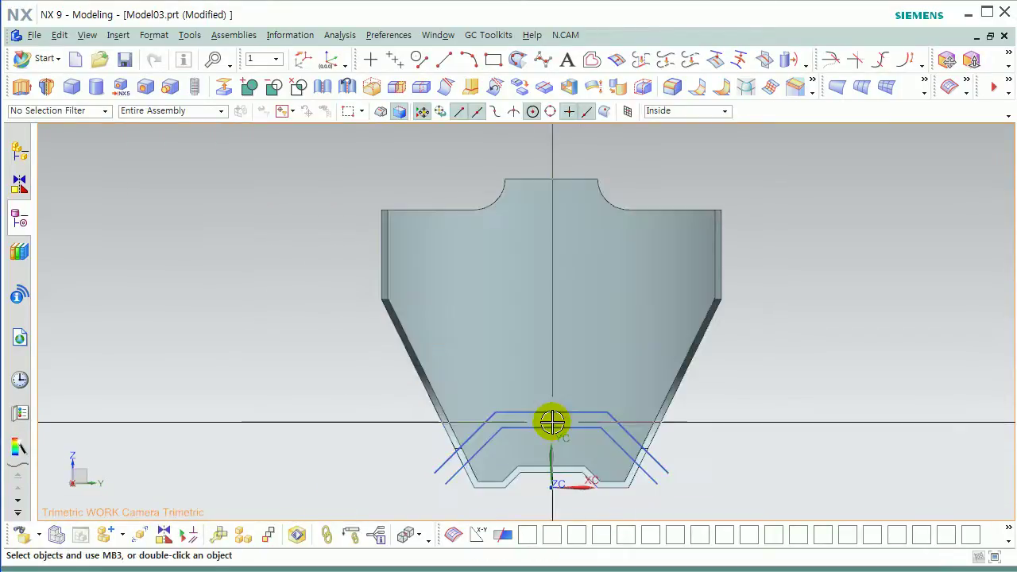
Step: Draw two short lines joining the free ends of the offset notch curves to close the band profile
{"action": "left_click", "coordinate": [426, 54]}
{"action": "left_click", "coordinate": [447, 491]}
{"action": "middle_click_drag", "start_coordinate": [534, 424], "coordinate": [542, 352], "text": "shift"}
{"action": "left_click", "coordinate": [448, 404]}
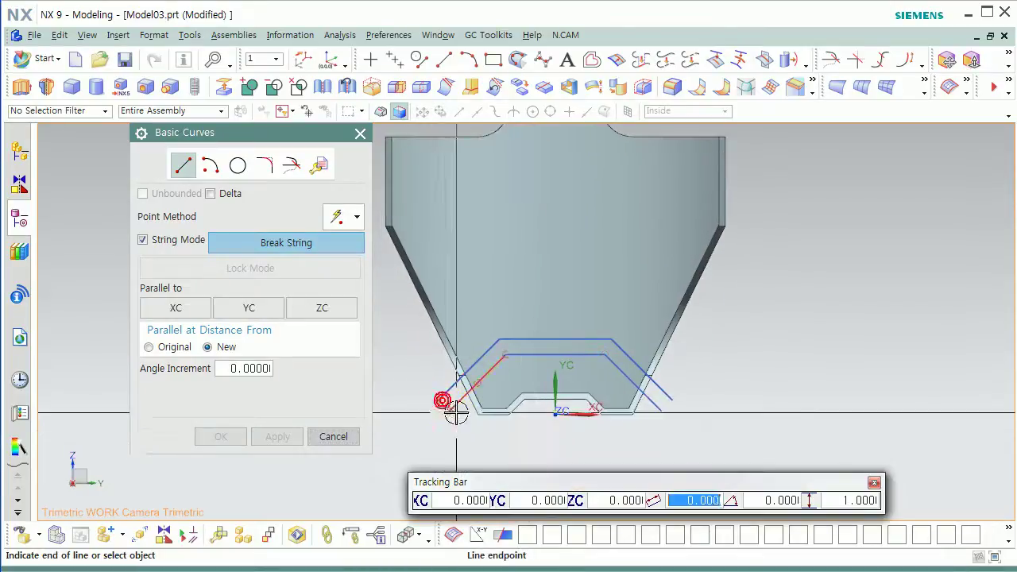
{"action": "middle_click", "coordinate": [664, 446]}
{"action": "left_click", "coordinate": [660, 413]}
{"action": "left_click", "coordinate": [672, 400]}
{"action": "middle_click", "coordinate": [447, 429]}
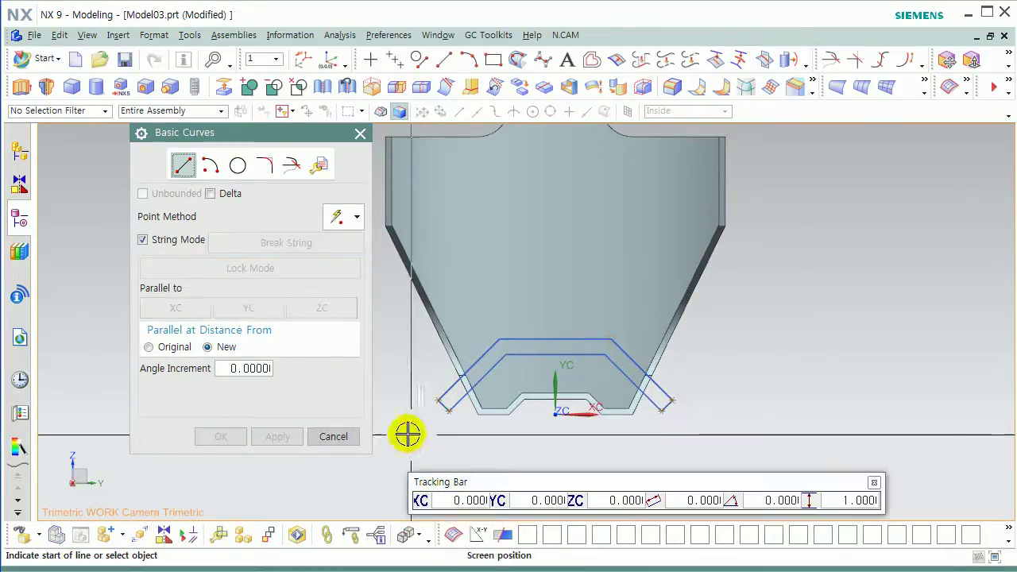
{"action": "left_click", "coordinate": [355, 436]}
Step: Extrude the closed band profile in the reversed direction, from Until Extended at the shell's outer curved face to 129 mm
{"action": "middle_click_drag", "start_coordinate": [428, 446], "coordinate": [404, 381]}
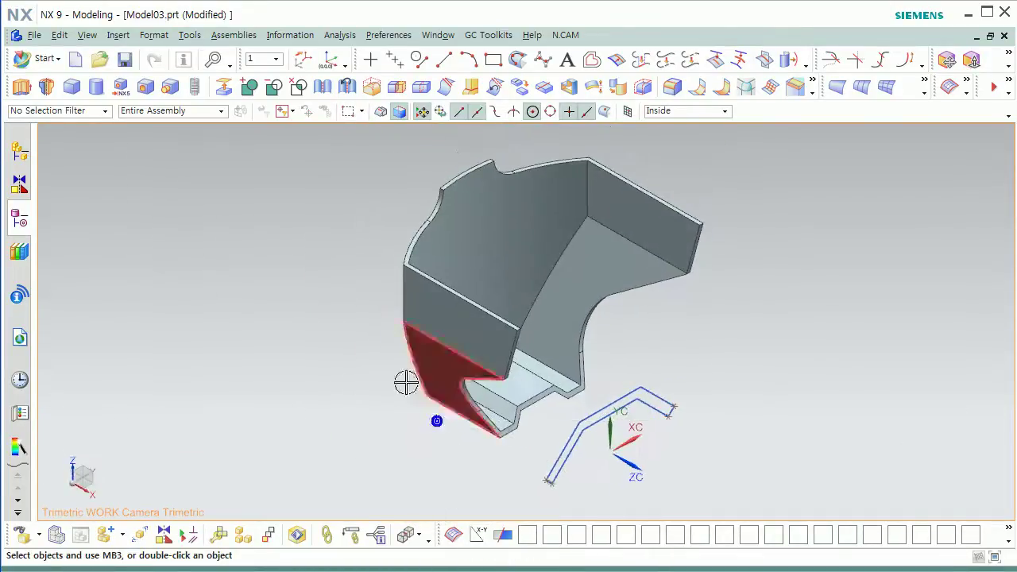
{"action": "left_click", "coordinate": [21, 86]}
{"action": "left_click", "coordinate": [47, 110]}
{"action": "left_click", "coordinate": [49, 139]}
{"action": "left_click_drag", "start_coordinate": [525, 502], "coordinate": [527, 501]}
{"action": "middle_click_drag", "start_coordinate": [551, 483], "coordinate": [622, 498]}
{"action": "left_click", "coordinate": [291, 242]}
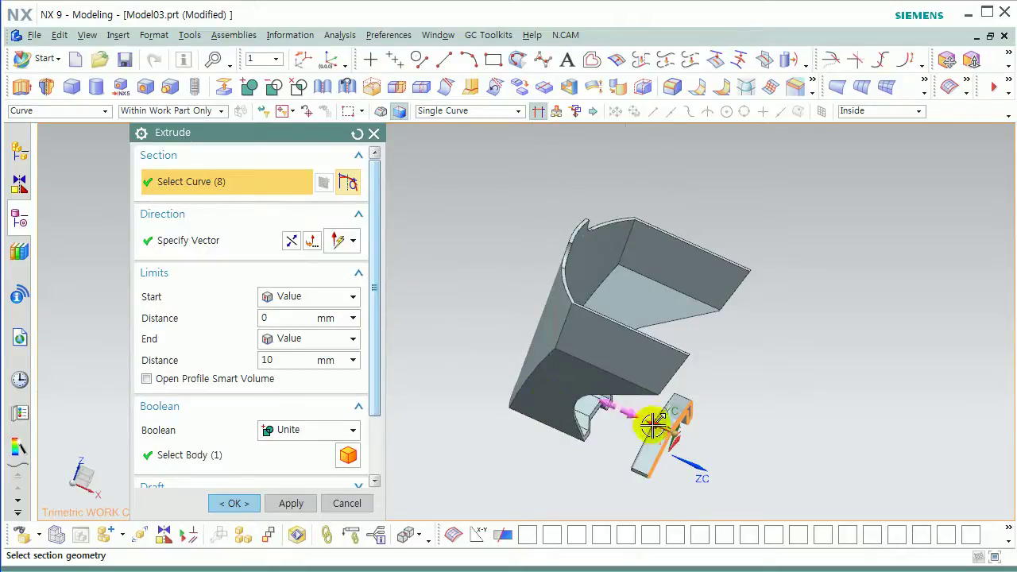
{"action": "left_click_drag", "start_coordinate": [656, 427], "coordinate": [447, 320]}
{"action": "left_click", "coordinate": [313, 296]}
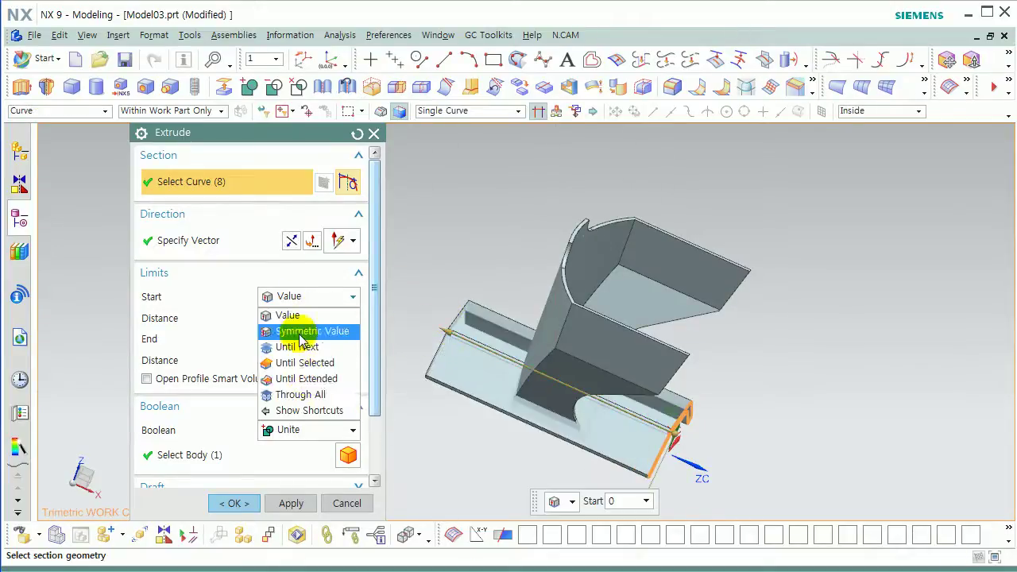
{"action": "left_click", "coordinate": [310, 379]}
{"action": "left_click", "coordinate": [558, 310]}
{"action": "middle_click", "coordinate": [613, 447]}
Step: Offset the extruded band's end face next to the shell by 1 mm
{"action": "scroll", "coordinate": [612, 447], "scroll_direction": "up", "scroll_amount": 5}
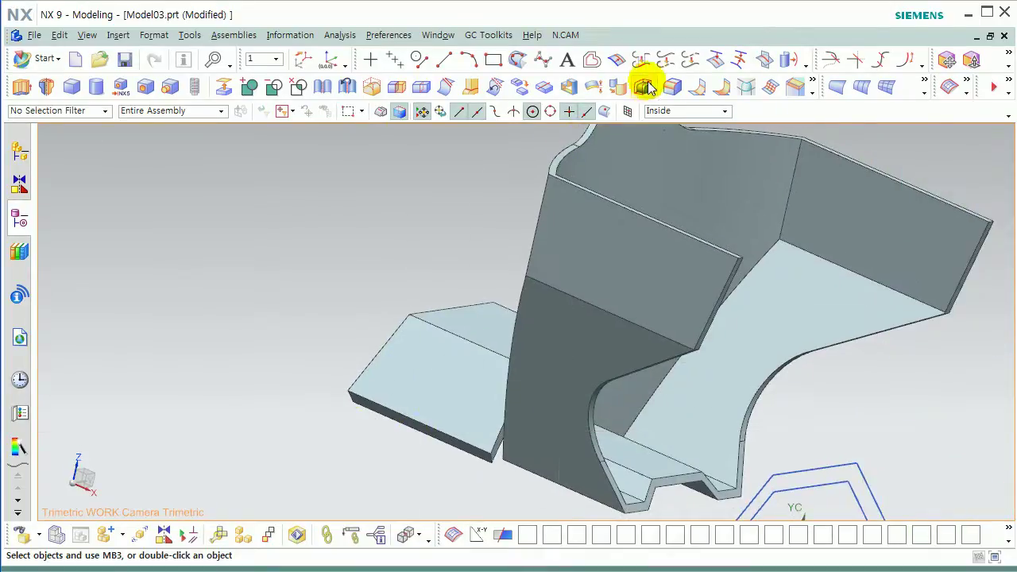
{"action": "left_click", "coordinate": [672, 85]}
{"action": "scroll", "coordinate": [560, 454], "scroll_direction": "up", "scroll_amount": 3}
{"action": "left_click", "coordinate": [517, 443]}
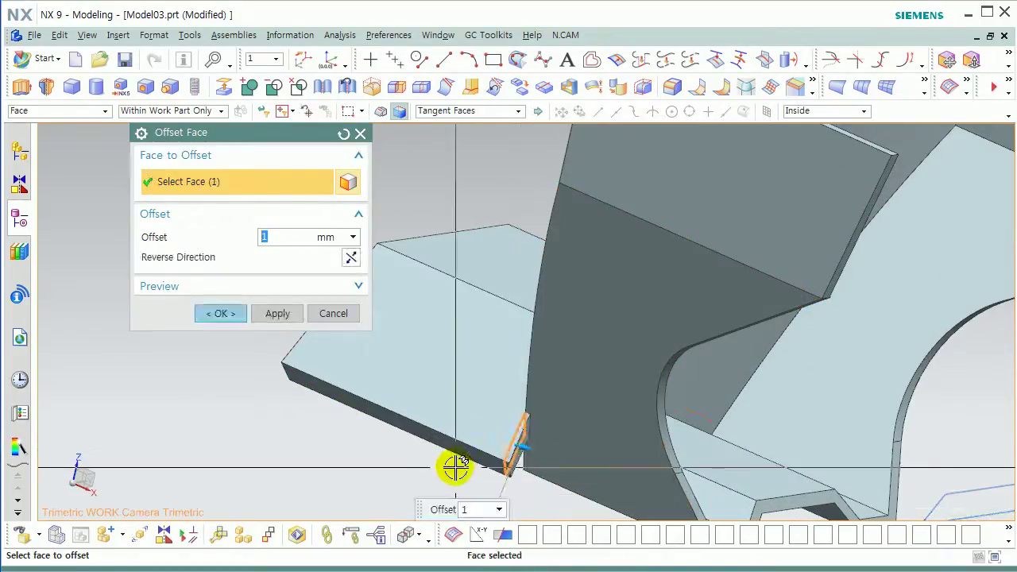
{"action": "middle_click", "coordinate": [457, 474]}
{"action": "scroll", "coordinate": [456, 463], "scroll_direction": "down", "scroll_amount": 5}
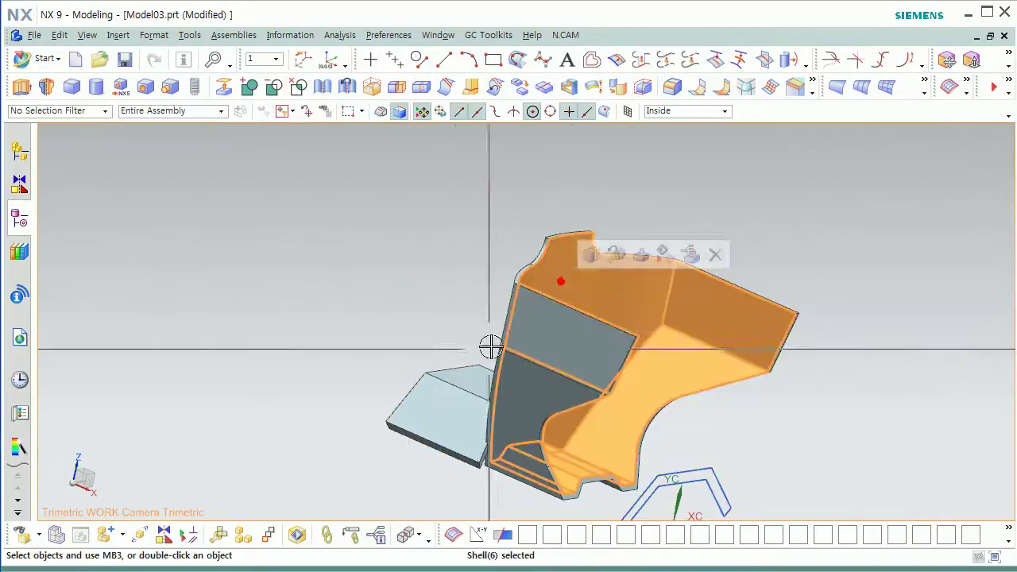
{"action": "left_click", "coordinate": [273, 87]}
{"action": "left_click", "coordinate": [583, 294]}
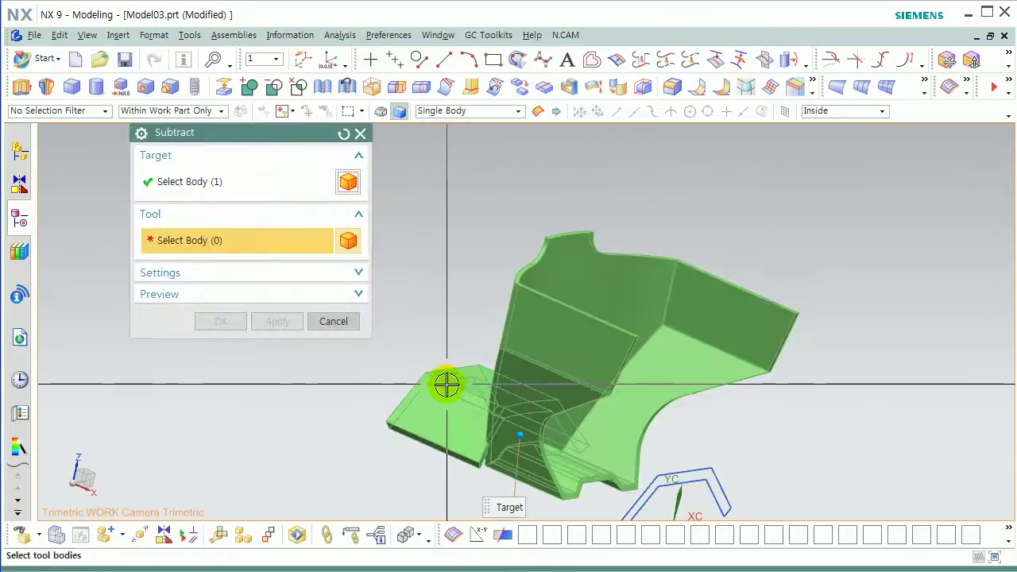
{"action": "key", "text": "Escape"}
Step: Try to change the band extrusion's Boolean from Unite to Subtract
{"action": "double_click", "coordinate": [437, 418]}
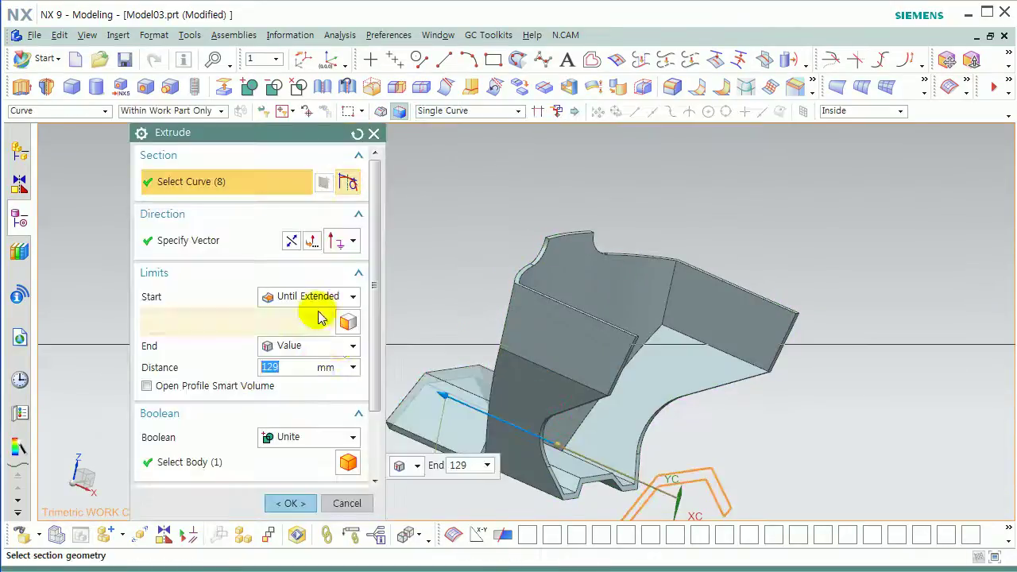
{"action": "left_click", "coordinate": [294, 442]}
{"action": "left_click", "coordinate": [294, 488]}
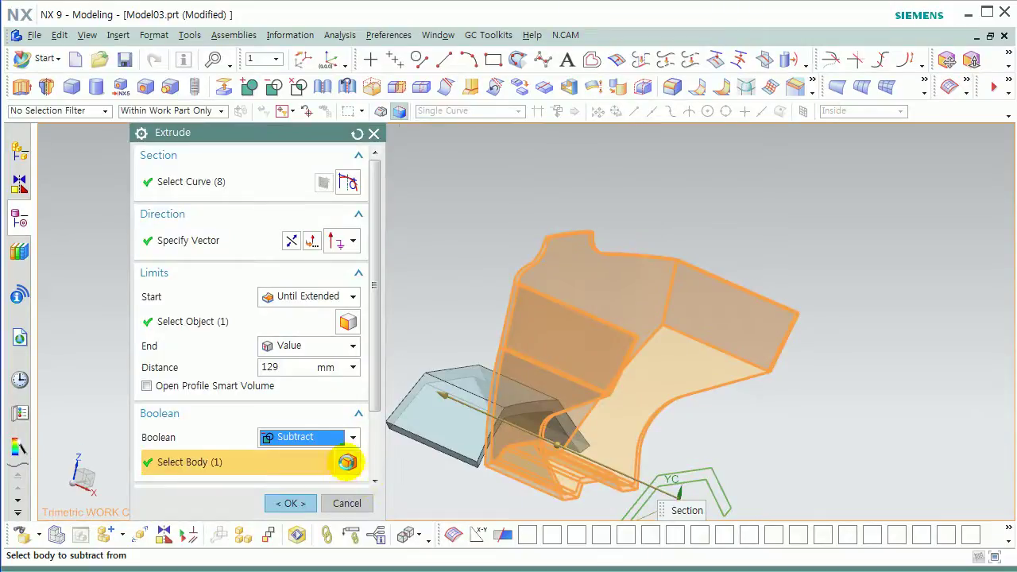
{"action": "middle_click", "coordinate": [347, 473]}
{"action": "double_click", "coordinate": [444, 417]}
{"action": "middle_click", "coordinate": [435, 391]}
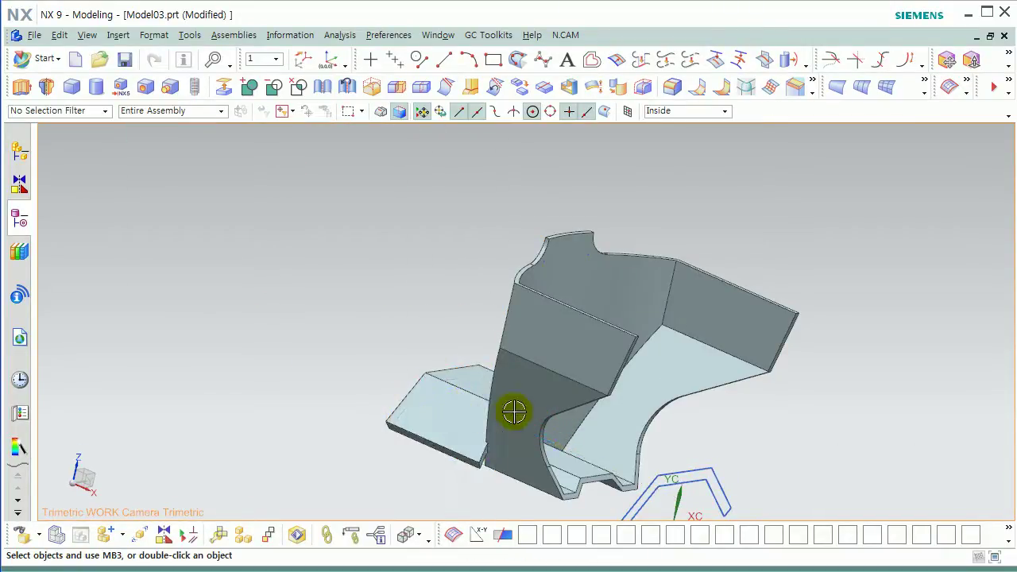
Step: Edit the band extrusion from the model history and set its Boolean to None
{"action": "left_click", "coordinate": [20, 217]}
{"action": "double_click", "coordinate": [123, 375]}
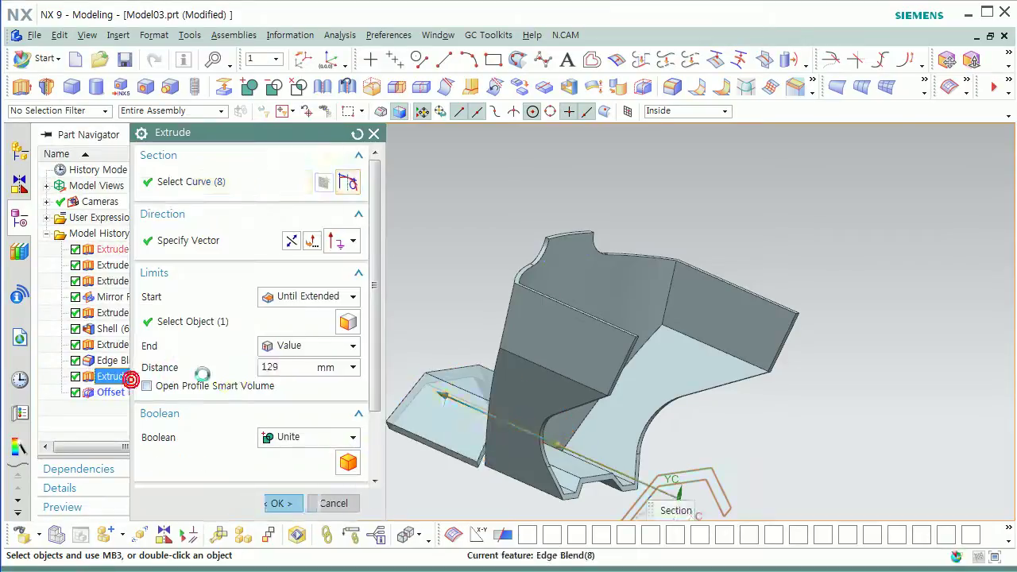
{"action": "left_click", "coordinate": [293, 437]}
{"action": "left_click", "coordinate": [302, 457]}
{"action": "middle_click", "coordinate": [250, 390]}
Step: Subtract the band body from the shell to cut the shallow front groove, and hide the band's profile curves
{"action": "left_click", "coordinate": [249, 87]}
{"action": "left_click", "coordinate": [547, 312]}
{"action": "left_click", "coordinate": [457, 425]}
{"action": "middle_click", "coordinate": [461, 442]}
{"action": "middle_click_drag", "start_coordinate": [461, 443], "coordinate": [509, 455]}
{"action": "key", "text": "ctrl+b"}
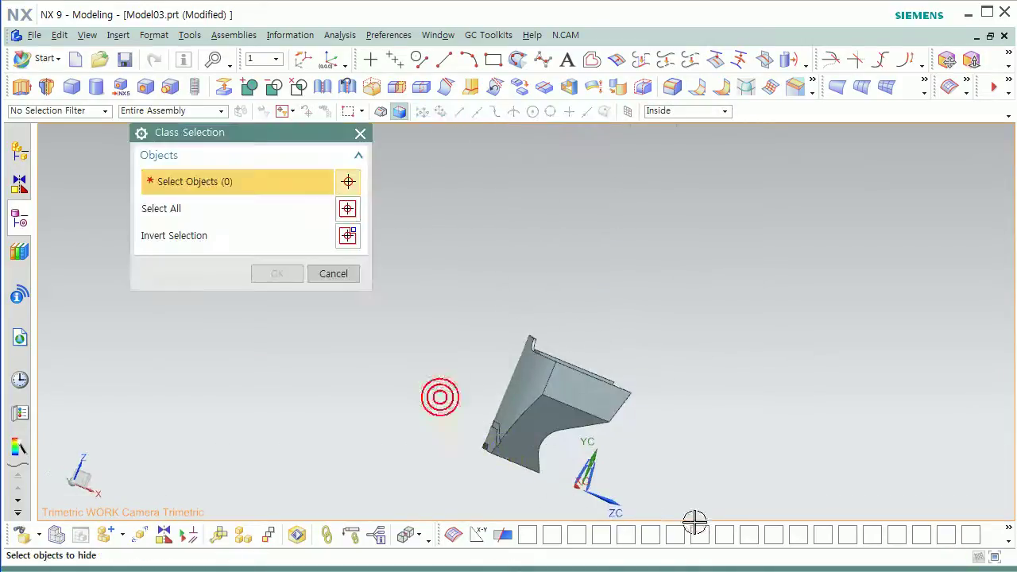
{"action": "middle_click", "coordinate": [534, 410]}
Step: Create an extended line from the groove's upper side corner edge with Curve Length, using Incremental length on Start and End
{"action": "scroll", "coordinate": [613, 447], "scroll_direction": "up", "scroll_amount": 10}
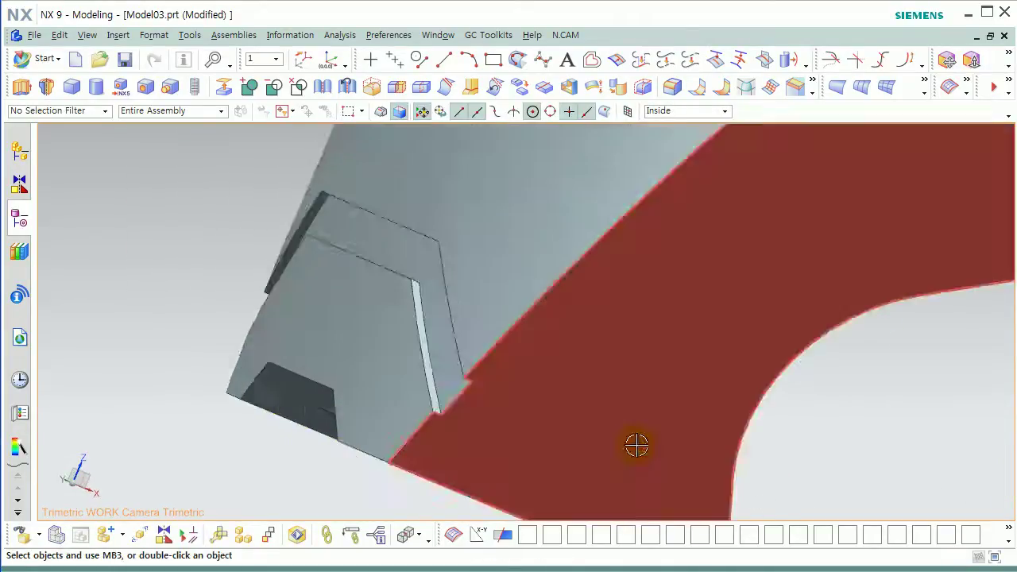
{"action": "left_click", "coordinate": [901, 59]}
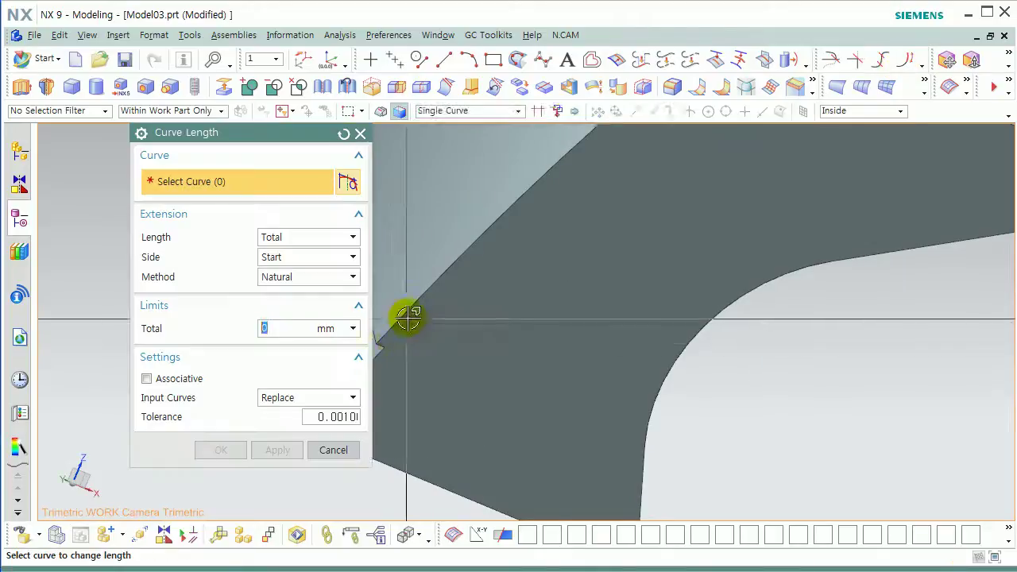
{"action": "left_click", "coordinate": [297, 256]}
{"action": "scroll", "coordinate": [447, 336], "scroll_direction": "up", "scroll_amount": 4}
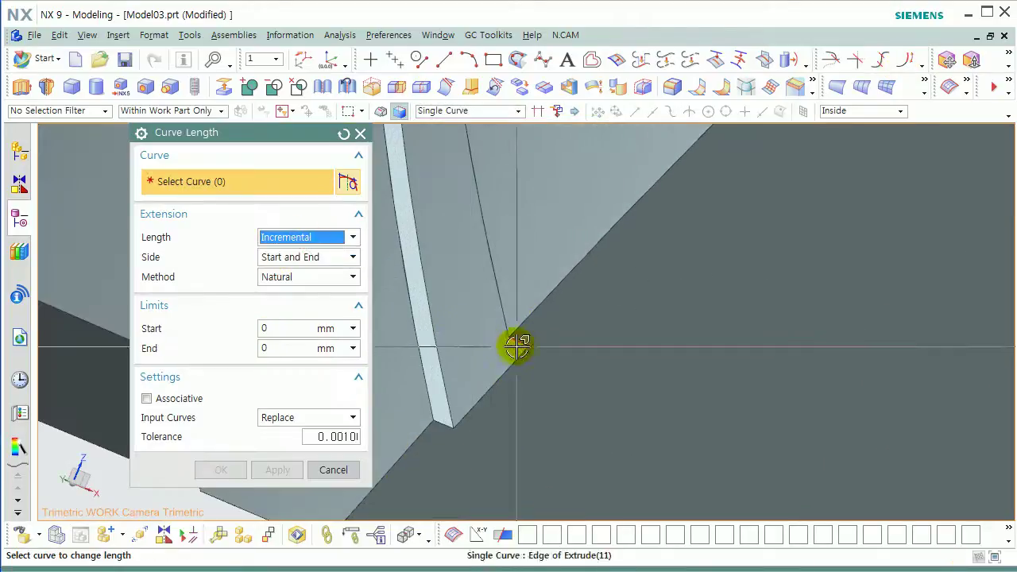
{"action": "left_click", "coordinate": [518, 347]}
{"action": "scroll", "coordinate": [512, 345], "scroll_direction": "down", "scroll_amount": 4}
{"action": "left_click_drag", "start_coordinate": [522, 346], "coordinate": [686, 427]}
{"action": "left_click_drag", "start_coordinate": [473, 331], "coordinate": [442, 318]}
{"action": "scroll", "coordinate": [478, 358], "scroll_direction": "up", "scroll_amount": 6}
{"action": "left_click", "coordinate": [277, 472]}
Step: Extend the groove's lower side corner edge in both directions, about 44 mm at its start
{"action": "left_click", "coordinate": [452, 356]}
{"action": "scroll", "coordinate": [503, 358], "scroll_direction": "down", "scroll_amount": 6}
{"action": "left_click_drag", "start_coordinate": [524, 380], "coordinate": [678, 427]}
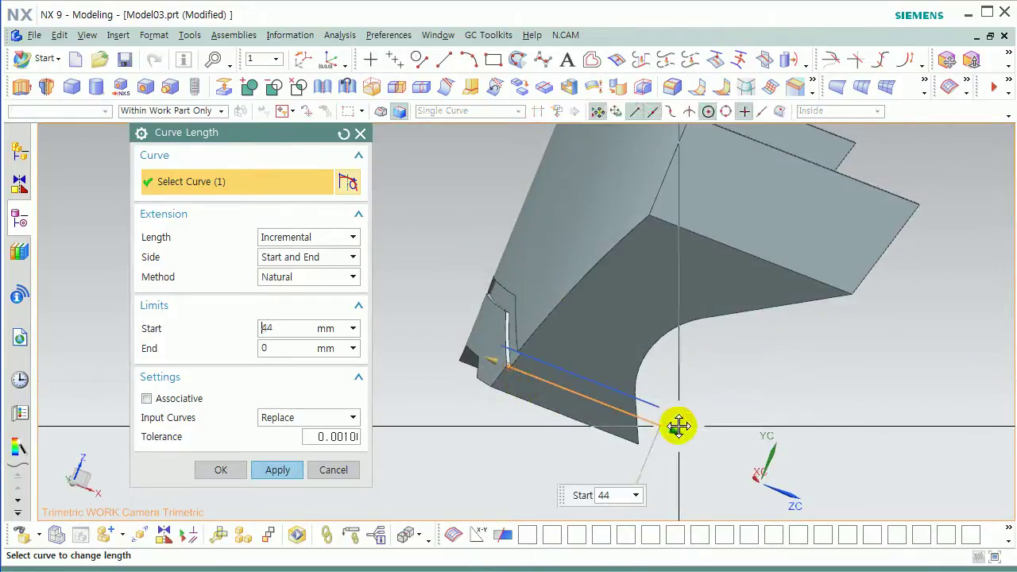
{"action": "left_click_drag", "start_coordinate": [486, 361], "coordinate": [472, 356]}
{"action": "middle_click", "coordinate": [446, 413]}
{"action": "scroll", "coordinate": [449, 414], "scroll_direction": "down", "scroll_amount": 3}
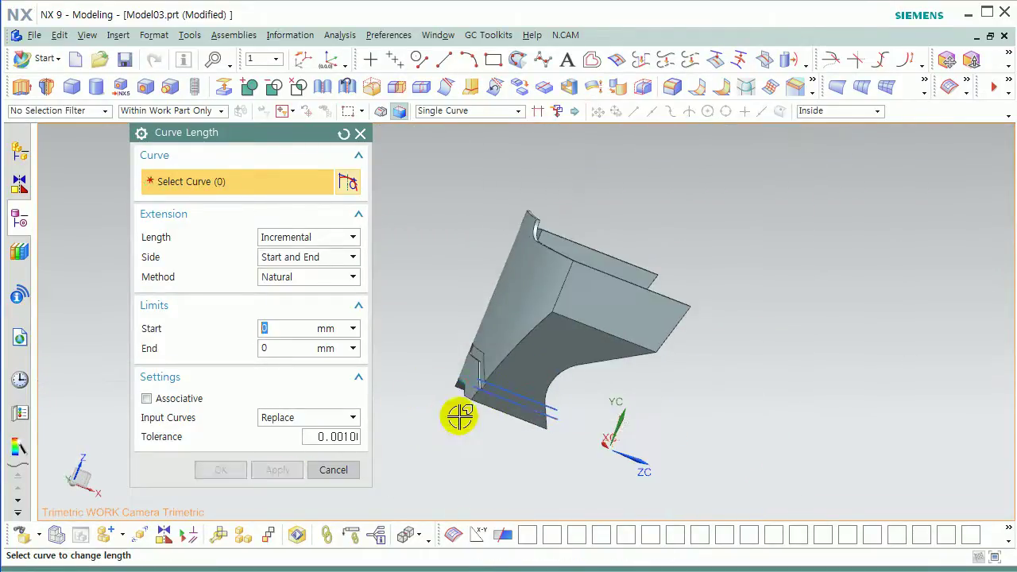
{"action": "left_click", "coordinate": [333, 471]}
Step: Draw lines joining both pairs of endpoints of the two extended lines to close the side groove profile
{"action": "scroll", "coordinate": [524, 397], "scroll_direction": "down", "scroll_amount": 4}
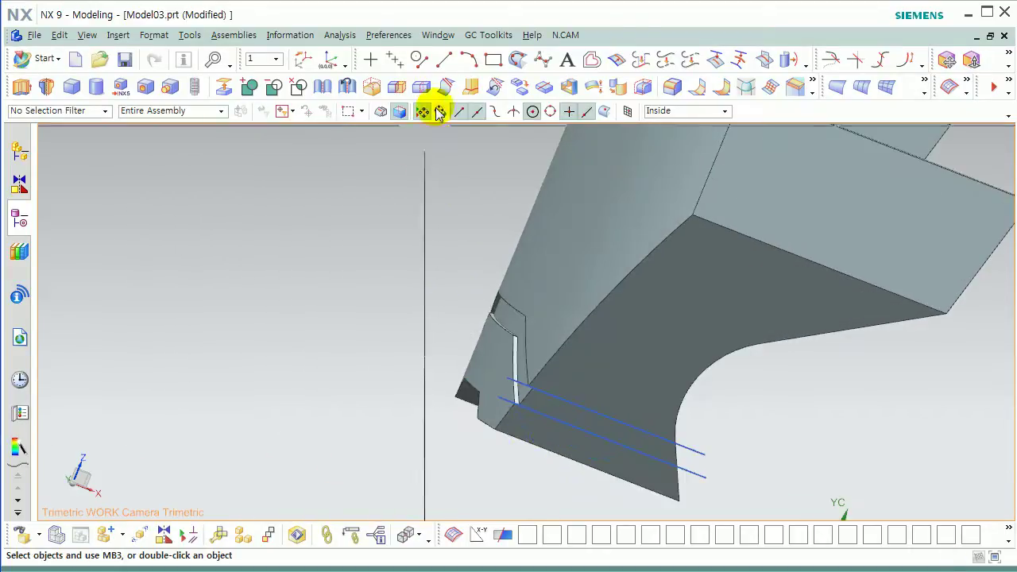
{"action": "left_click", "coordinate": [435, 64]}
{"action": "scroll", "coordinate": [505, 366], "scroll_direction": "down", "scroll_amount": 3}
{"action": "left_click", "coordinate": [505, 366]}
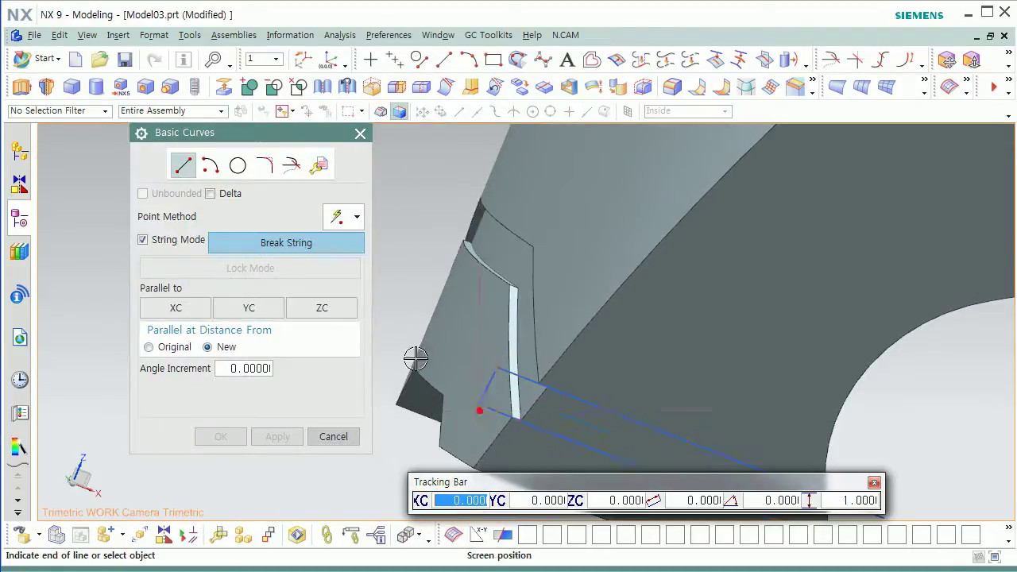
{"action": "scroll", "coordinate": [480, 410], "scroll_direction": "up", "scroll_amount": 4}
{"action": "middle_click", "coordinate": [492, 367]}
{"action": "middle_click_drag", "start_coordinate": [615, 413], "coordinate": [535, 294], "text": "shift"}
{"action": "scroll", "coordinate": [540, 297], "scroll_direction": "down", "scroll_amount": 4}
{"action": "left_click", "coordinate": [622, 316]}
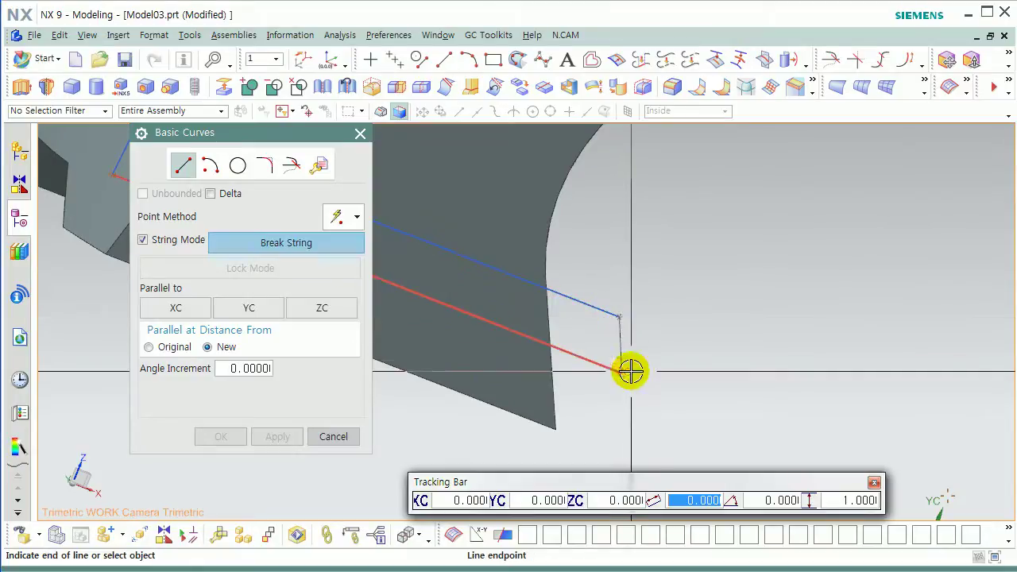
{"action": "left_click", "coordinate": [333, 436]}
Step: Set up an extrusion of the four side profile lines, directed along the slanted construction line and reversed
{"action": "middle_click_drag", "start_coordinate": [488, 378], "coordinate": [380, 328]}
{"action": "left_click", "coordinate": [257, 259]}
{"action": "left_click", "coordinate": [23, 89]}
{"action": "left_click", "coordinate": [455, 353]}
{"action": "middle_click_drag", "start_coordinate": [456, 353], "coordinate": [456, 422]}
{"action": "left_click", "coordinate": [188, 238]}
{"action": "mouse_move", "coordinate": [556, 357]}
{"action": "middle_mouse_down"}
{"action": "mouse_move", "coordinate": [602, 397]}
{"action": "mouse_move", "coordinate": [617, 357]}
{"action": "middle_mouse_up"}
{"action": "scroll", "coordinate": [595, 363], "scroll_direction": "down", "scroll_amount": 2}
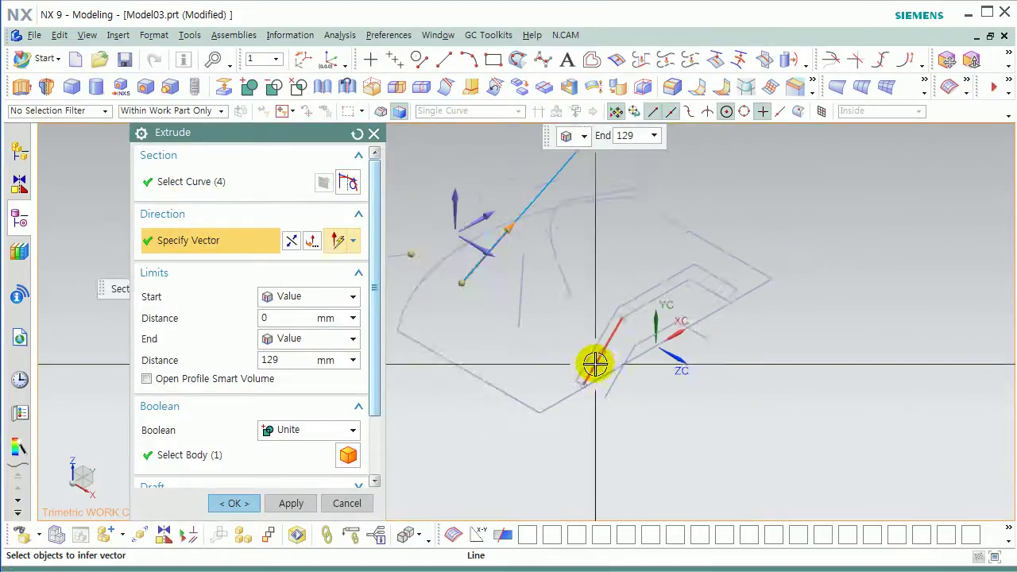
{"action": "scroll", "coordinate": [594, 363], "scroll_direction": "up", "scroll_amount": 1}
{"action": "left_click", "coordinate": [583, 355]}
{"action": "scroll", "coordinate": [578, 388], "scroll_direction": "down", "scroll_amount": 4}
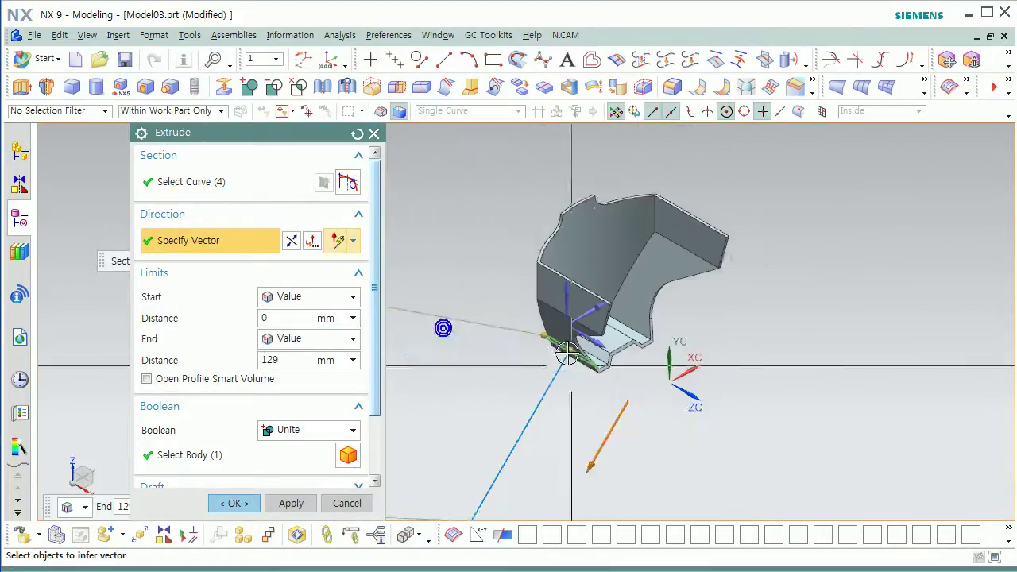
{"action": "scroll", "coordinate": [575, 381], "scroll_direction": "up", "scroll_amount": 4}
{"action": "left_click", "coordinate": [294, 244]}
Step: Extrude the side profile from -1 to 1 mm and subtract it from the shell body
{"action": "scroll", "coordinate": [588, 378], "scroll_direction": "up", "scroll_amount": 3}
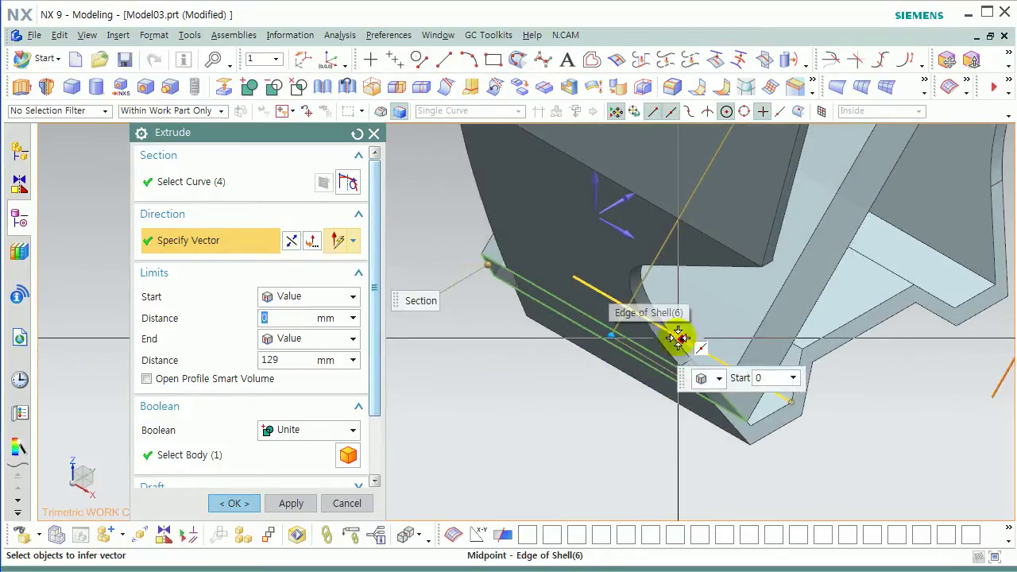
{"action": "left_click", "coordinate": [284, 362]}
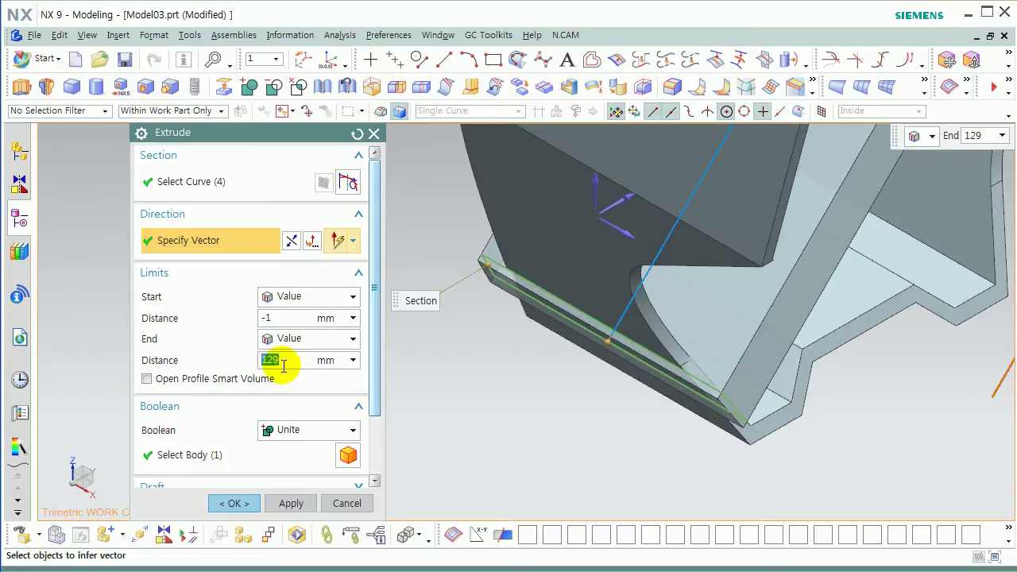
{"action": "type", "text": "1"}
{"action": "key", "text": "Return"}
{"action": "left_click", "coordinate": [282, 433]}
{"action": "left_click", "coordinate": [283, 481]}
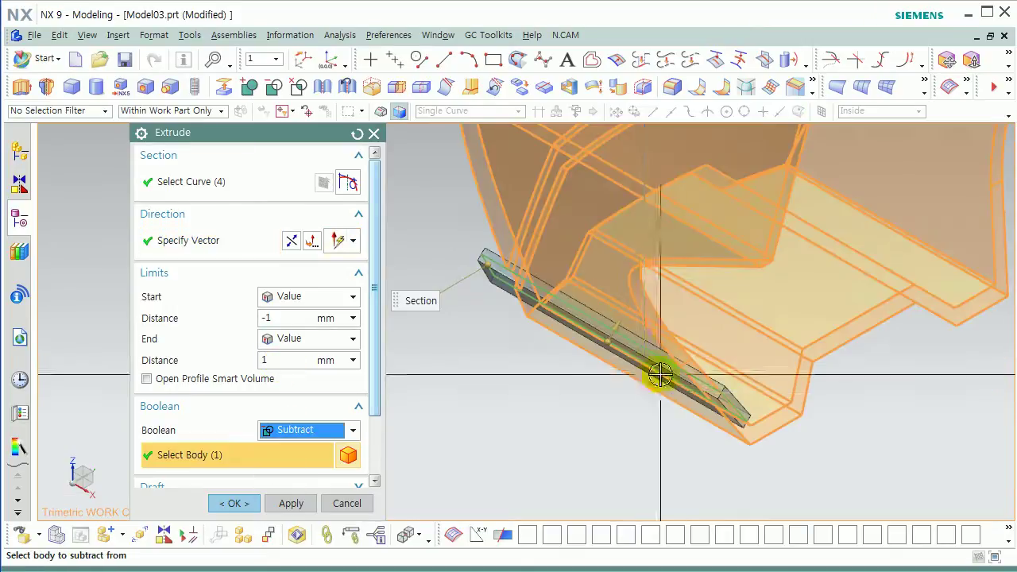
{"action": "middle_click", "coordinate": [619, 370]}
Step: Mirror the side groove extrusion about a new plane midway between the shell's two opposite side faces
{"action": "left_click", "coordinate": [154, 35]}
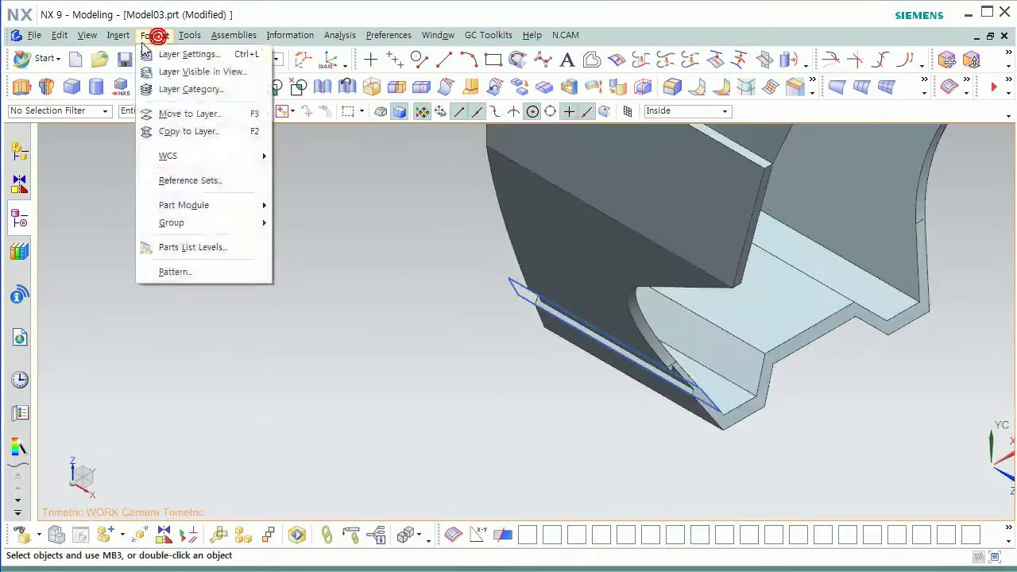
{"action": "mouse_move", "coordinate": [118, 35]}
{"action": "mouse_move", "coordinate": [179, 219]}
{"action": "left_click", "coordinate": [377, 346]}
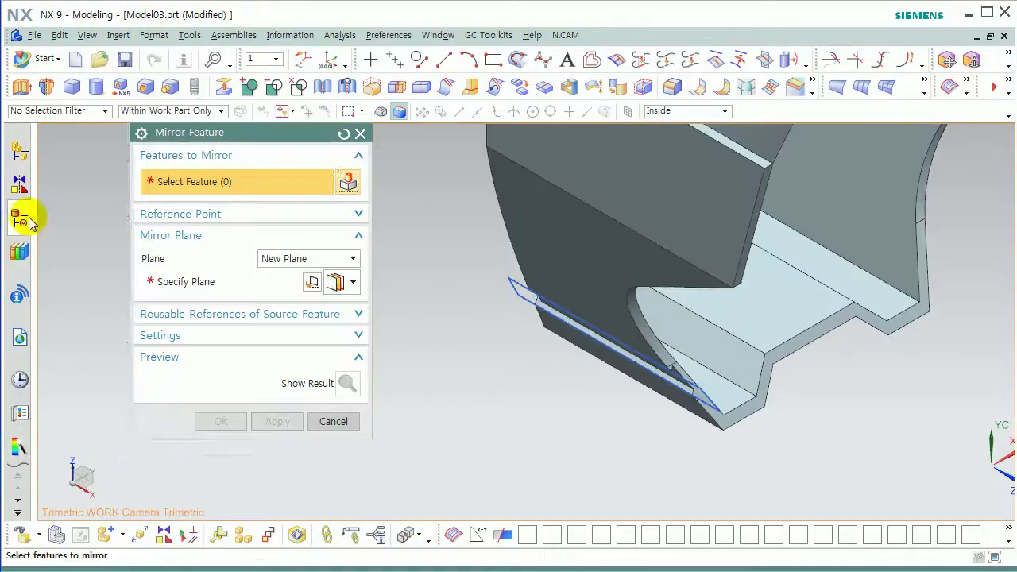
{"action": "left_click", "coordinate": [20, 218]}
{"action": "left_click", "coordinate": [111, 424]}
{"action": "left_click", "coordinate": [303, 307]}
{"action": "left_click", "coordinate": [241, 285]}
{"action": "scroll", "coordinate": [442, 317], "scroll_direction": "down", "scroll_amount": 2}
{"action": "middle_click_drag", "start_coordinate": [697, 268], "coordinate": [695, 376], "text": "shift"}
{"action": "left_click", "coordinate": [549, 332]}
{"action": "middle_click_drag", "start_coordinate": [798, 366], "coordinate": [726, 270]}
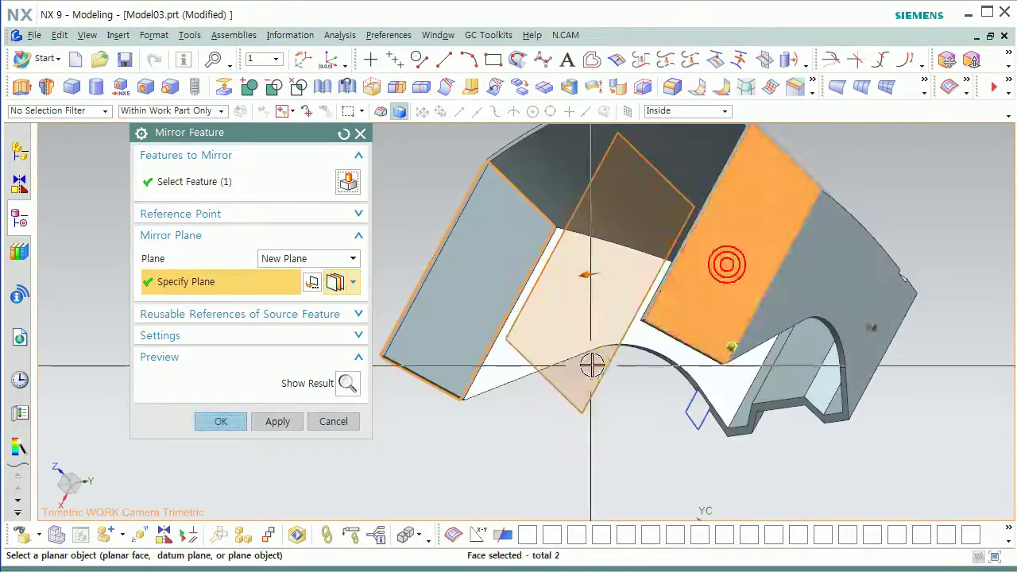
{"action": "middle_click", "coordinate": [588, 365]}
Step: Hide the side groove's profile lines and return to the isometric view
{"action": "middle_click_drag", "start_coordinate": [585, 363], "coordinate": [678, 278]}
{"action": "scroll", "coordinate": [678, 279], "scroll_direction": "down", "scroll_amount": 2}
{"action": "key", "text": "ctrl+b"}
{"action": "left_click_drag", "start_coordinate": [840, 336], "coordinate": [626, 501]}
{"action": "middle_click", "coordinate": [638, 415]}
{"action": "mouse_move", "coordinate": [637, 416]}
{"action": "middle_mouse_down"}
{"action": "mouse_move", "coordinate": [694, 360]}
{"action": "mouse_move", "coordinate": [715, 368]}
{"action": "middle_mouse_up"}
{"action": "key", "text": "End"}
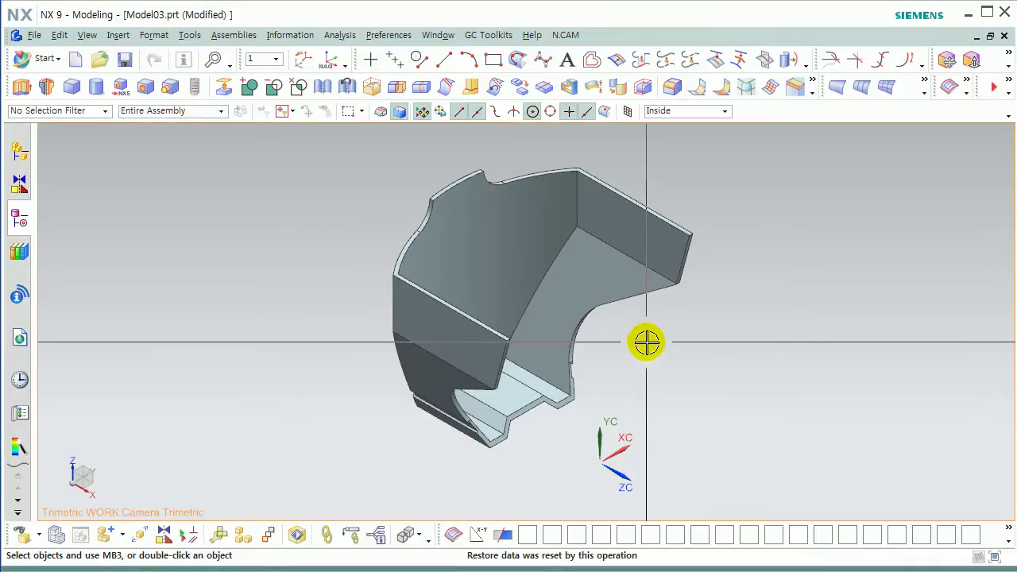
Step: Change the shell body's display colour to yellow
{"action": "key", "text": "ctrl+j"}
{"action": "left_click", "coordinate": [509, 243]}
{"action": "left_click", "coordinate": [272, 272]}
{"action": "left_click", "coordinate": [302, 221]}
{"action": "left_click", "coordinate": [215, 180]}
{"action": "middle_click", "coordinate": [447, 429]}
{"action": "middle_click", "coordinate": [447, 431]}
Step: Reset the work coordinate system to absolute and save the part
{"action": "middle_click_drag", "start_coordinate": [438, 428], "coordinate": [294, 341]}
{"action": "key", "text": "ctrl+b"}
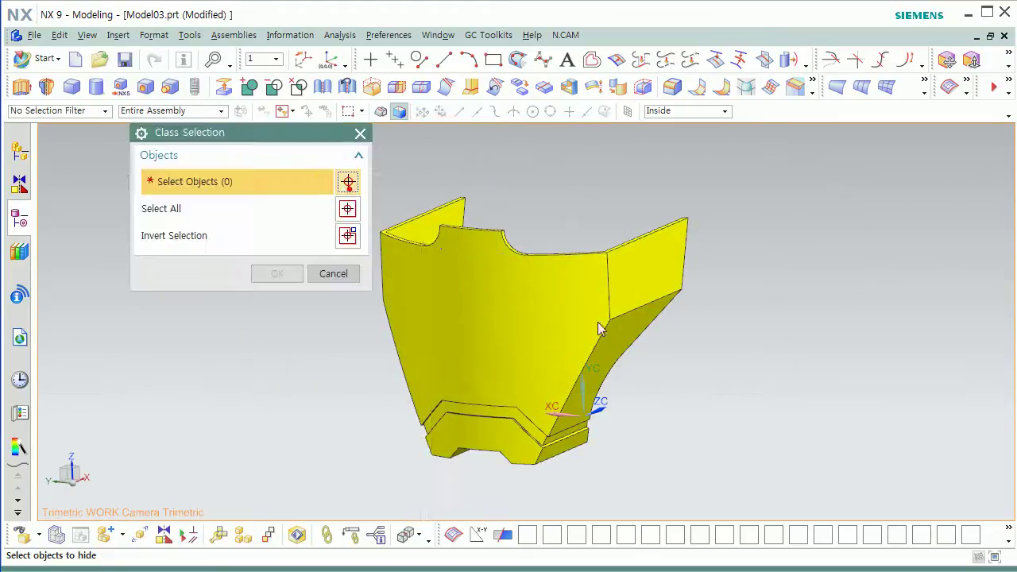
{"action": "left_click_drag", "start_coordinate": [425, 174], "coordinate": [629, 358]}
{"action": "middle_click", "coordinate": [320, 375]}
{"action": "left_click", "coordinate": [296, 383]}
{"action": "middle_click_drag", "start_coordinate": [294, 383], "coordinate": [513, 424]}
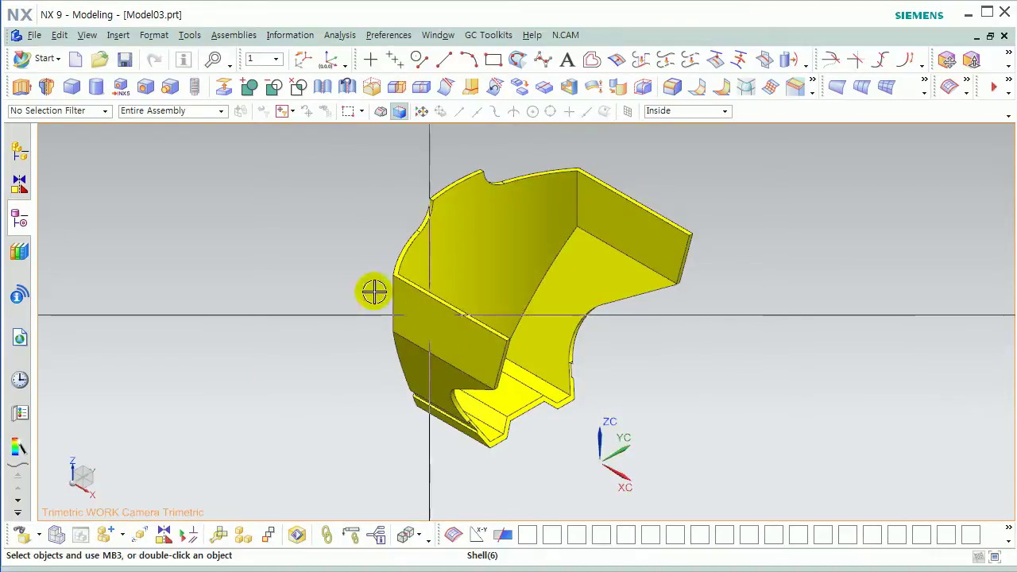
Step: Copy the yellow shell to the clipboard as a solid body, limiting the selection to solid bodies
{"action": "left_click", "coordinate": [86, 116]}
{"action": "left_click", "coordinate": [82, 202]}
{"action": "left_click", "coordinate": [441, 275]}
{"action": "key", "text": "ctrl+c"}
{"action": "left_click", "coordinate": [322, 392]}
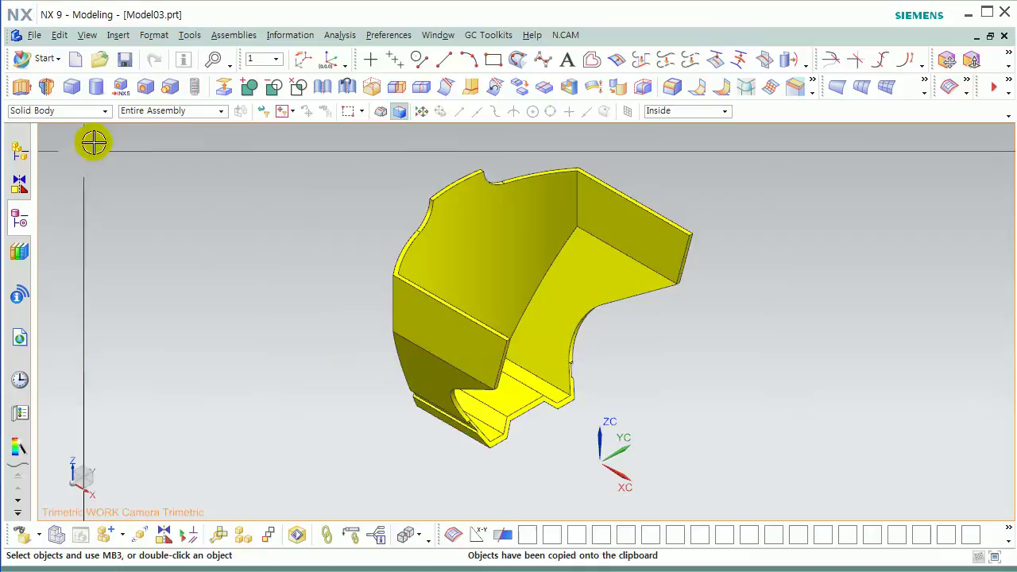
Step: Create a blank millimetre part named Model04 in the Iron Man folder and start the Modeling application
{"action": "left_click", "coordinate": [75, 59]}
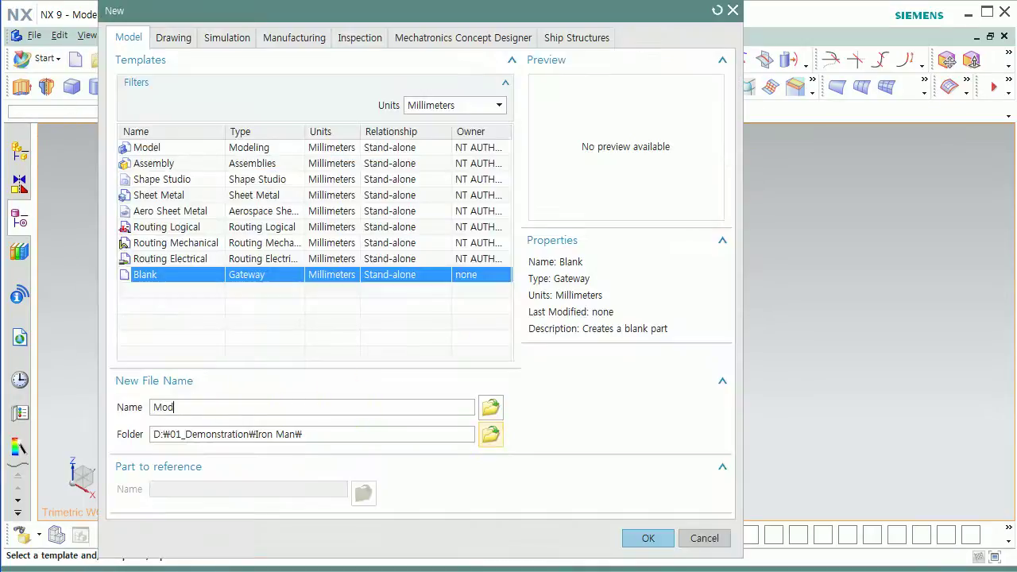
{"action": "key", "text": "Return"}
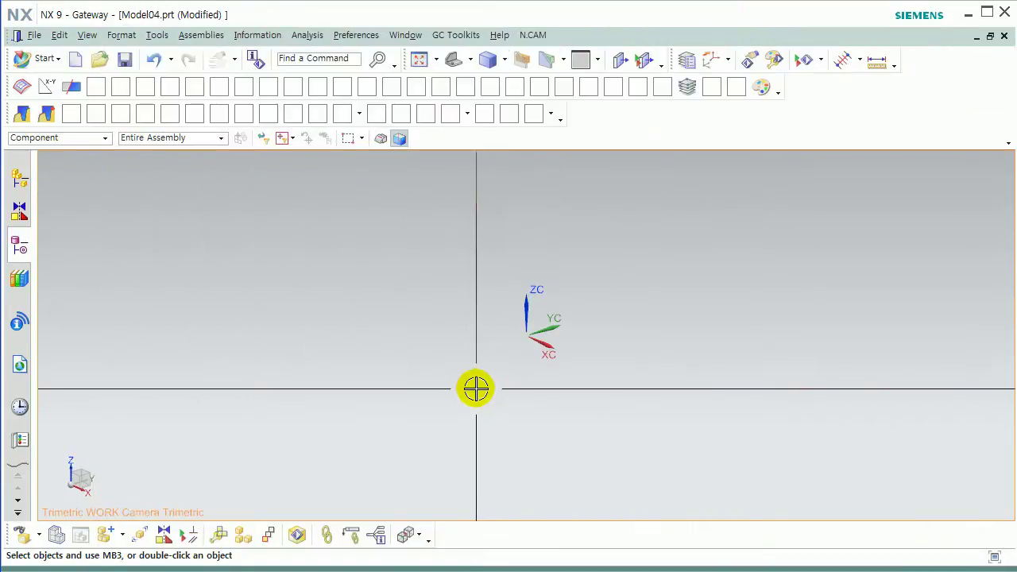
{"action": "key", "text": "ctrl+m"}
Step: Paste the copied shell onto layer 100 and make layer 1 the work layer
{"action": "key", "text": "ctrl+l"}
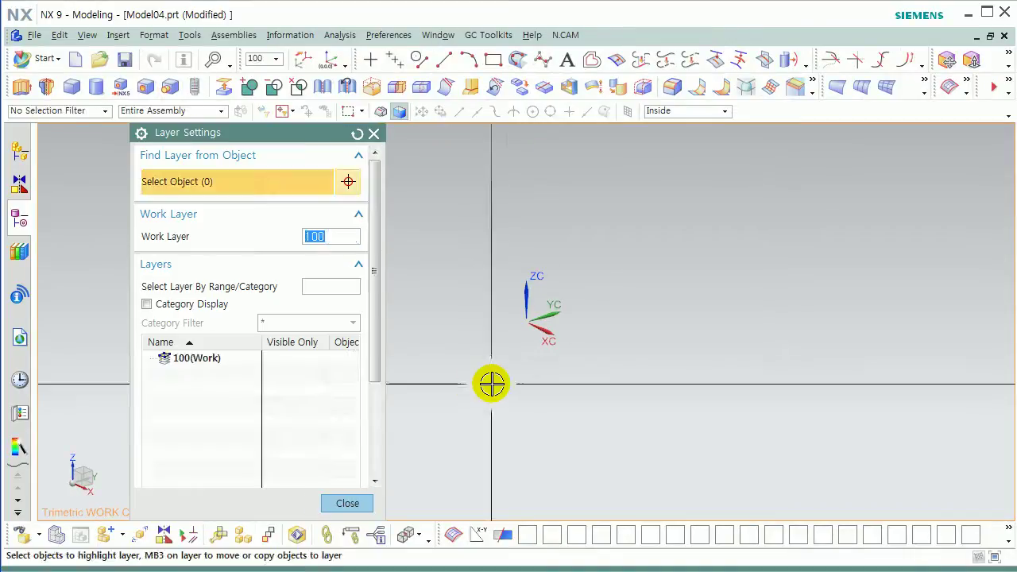
{"action": "middle_click", "coordinate": [476, 389]}
{"action": "key", "text": "ctrl+v"}
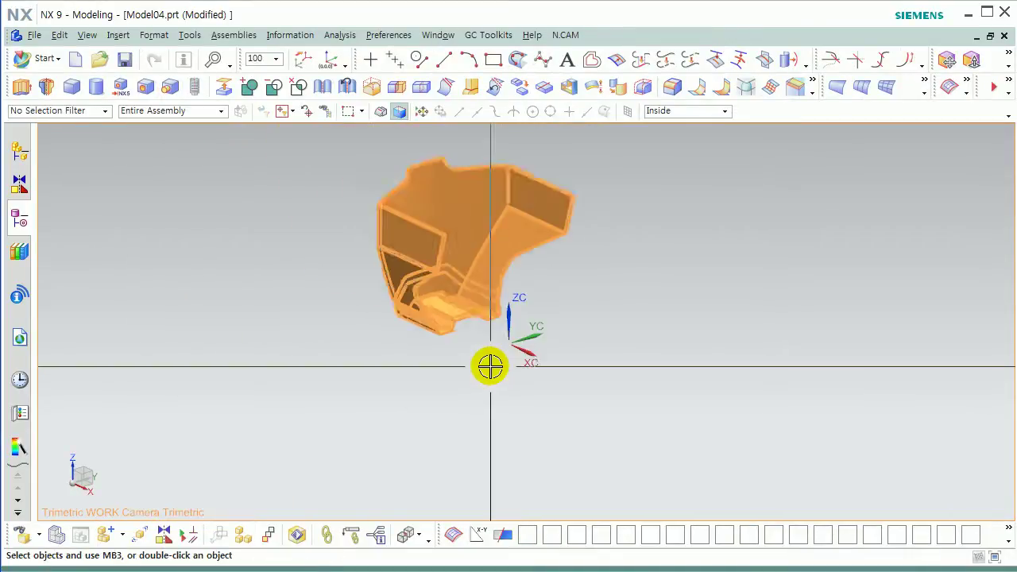
{"action": "key", "text": "Escape"}
{"action": "key", "text": "End"}
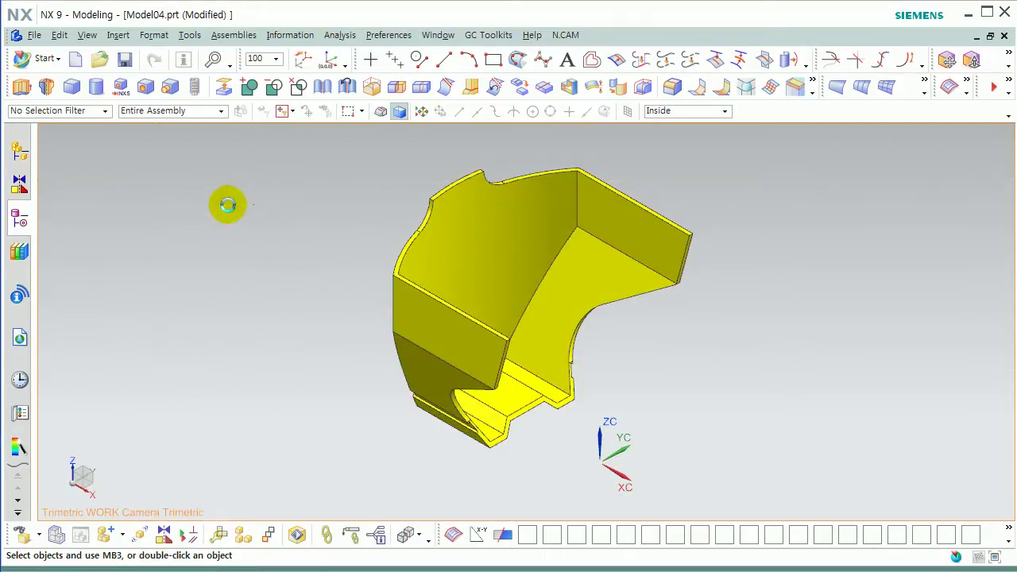
{"action": "key", "text": "ctrl+l"}
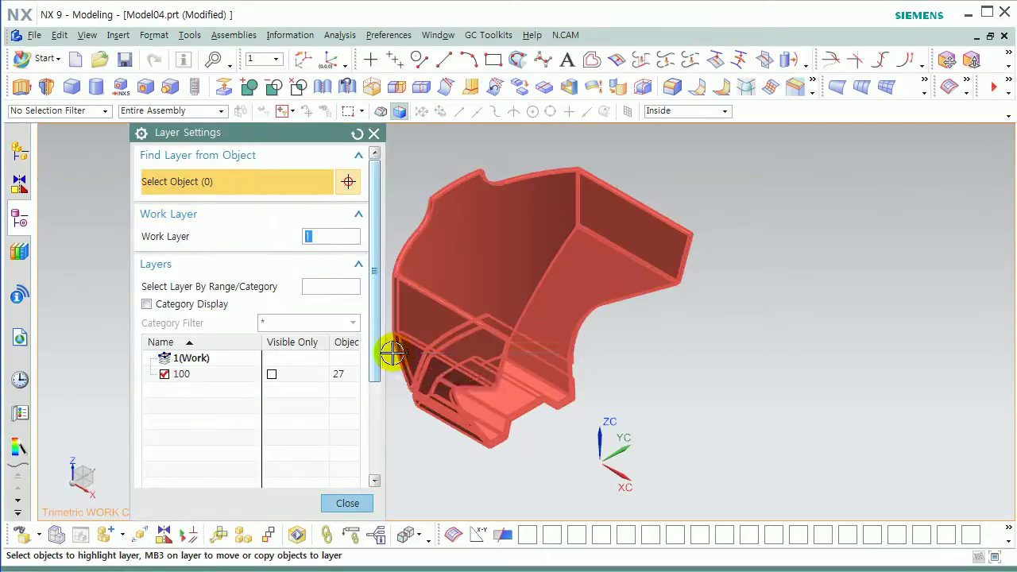
{"action": "middle_click", "coordinate": [477, 408]}
Step: Extract four outer edges from the stepped underside of the shell as curves: two long straight edges and two short side edges
{"action": "middle_click_drag", "start_coordinate": [476, 408], "coordinate": [499, 329]}
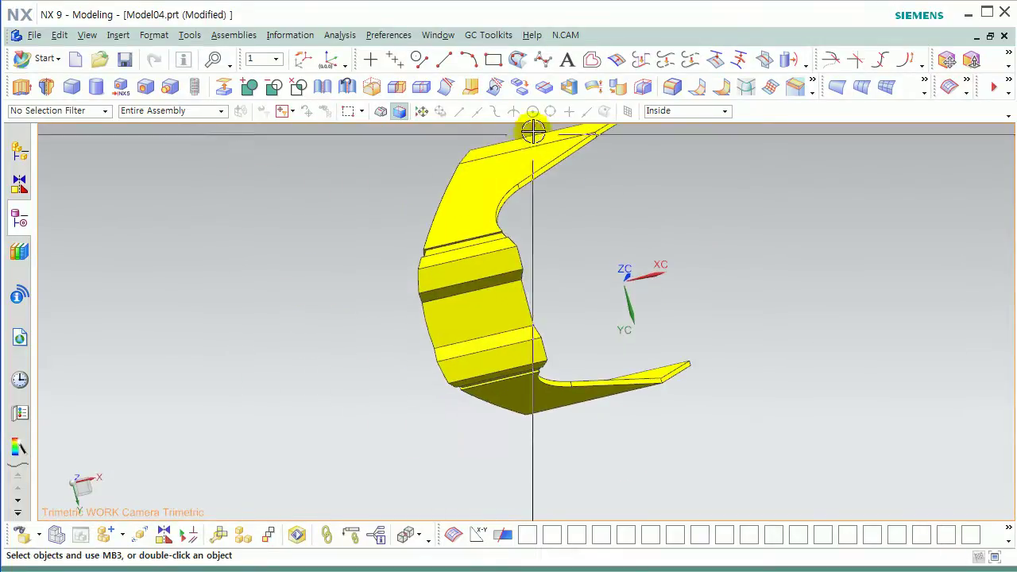
{"action": "middle_click_drag", "start_coordinate": [446, 199], "coordinate": [545, 166]}
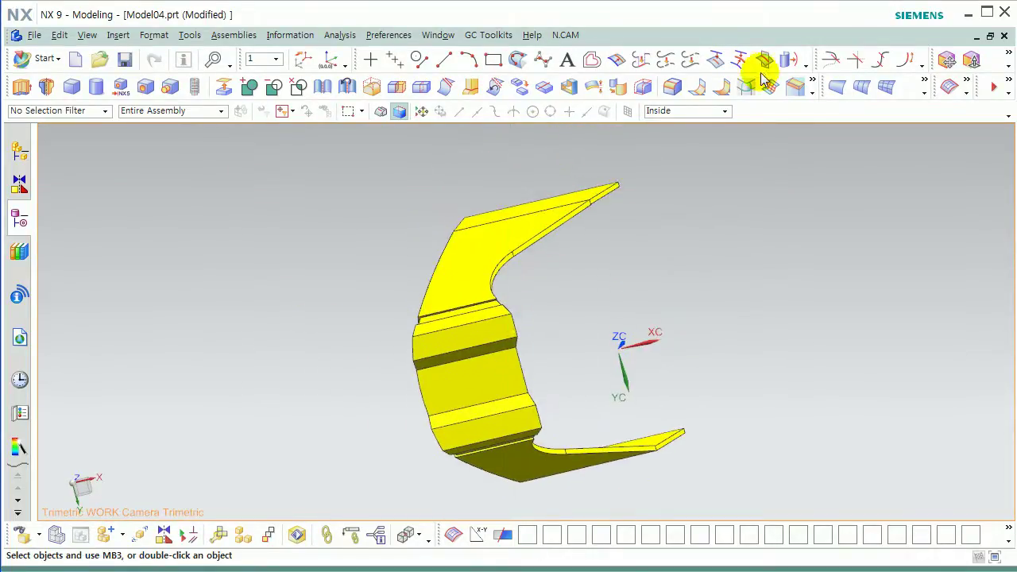
{"action": "left_click", "coordinate": [717, 81]}
{"action": "scroll", "coordinate": [426, 302], "scroll_direction": "up", "scroll_amount": 3}
{"action": "left_click", "coordinate": [295, 158]}
{"action": "scroll", "coordinate": [495, 302], "scroll_direction": "up", "scroll_amount": 3}
{"action": "left_click", "coordinate": [495, 302]}
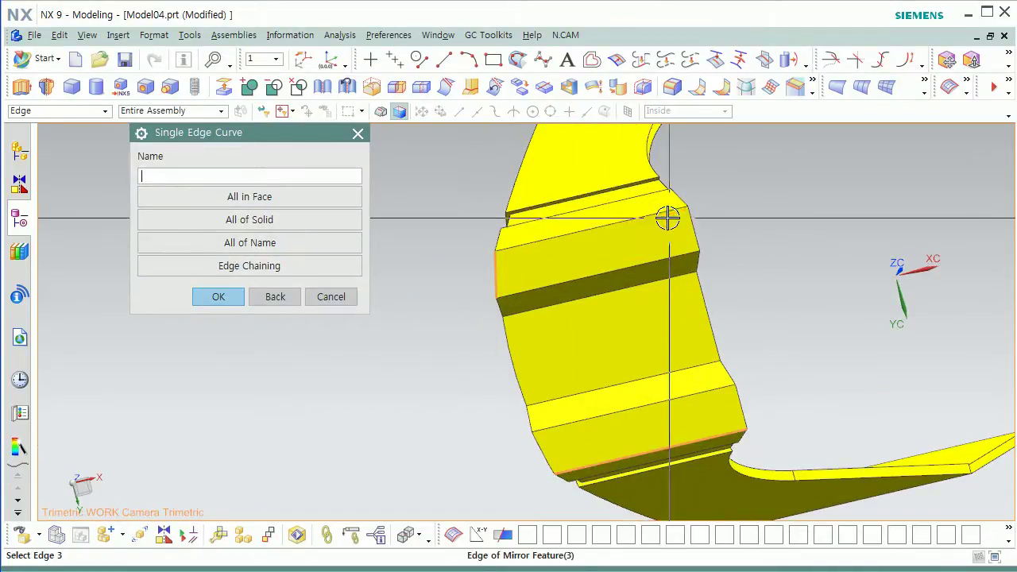
{"action": "middle_click", "coordinate": [608, 282]}
{"action": "left_click", "coordinate": [318, 307]}
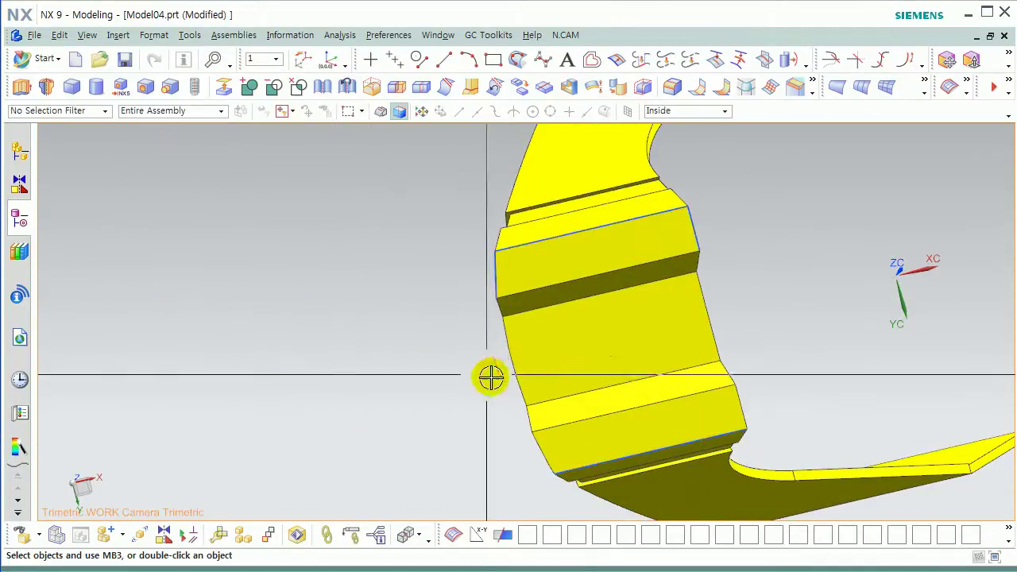
Step: Hide the pasted shell body and view the extracted curves from the top
{"action": "key", "text": "End"}
{"action": "key", "text": "ctrl+b"}
{"action": "left_click", "coordinate": [442, 313]}
{"action": "middle_click", "coordinate": [441, 316]}
{"action": "key", "text": "ctrl+f"}
{"action": "middle_click_drag", "start_coordinate": [415, 342], "coordinate": [512, 341]}
{"action": "key", "text": "F8"}
{"action": "scroll", "coordinate": [512, 341], "scroll_direction": "down", "scroll_amount": 1}
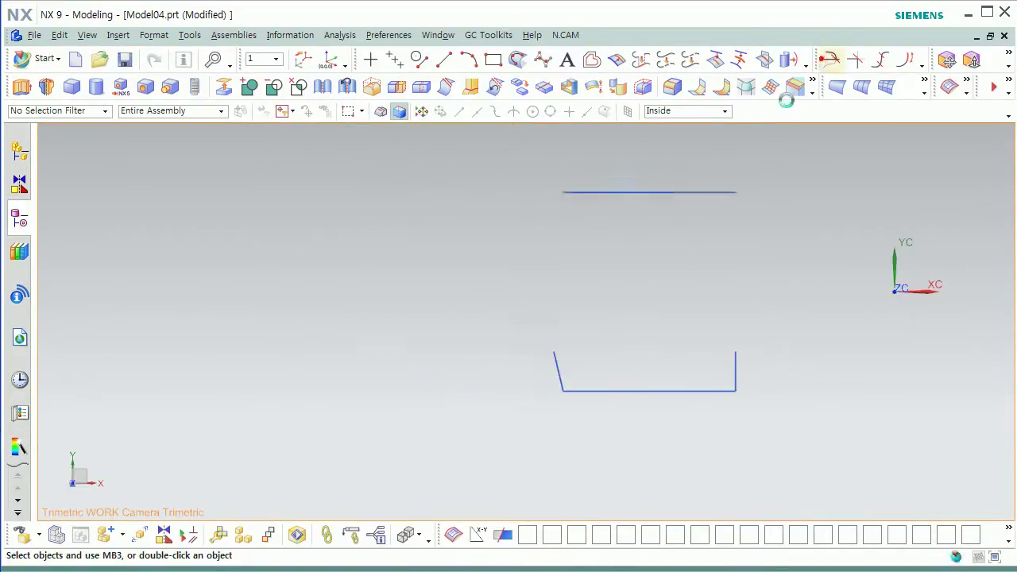
Step: Extend the curved and straight side curves up to the opposite long line with Trim Curve to close the profile
{"action": "left_click", "coordinate": [830, 61]}
{"action": "middle_click_drag", "start_coordinate": [477, 178], "coordinate": [608, 193], "text": "shift"}
{"action": "scroll", "coordinate": [609, 193], "scroll_direction": "down", "scroll_amount": 1}
{"action": "left_click", "coordinate": [553, 359]}
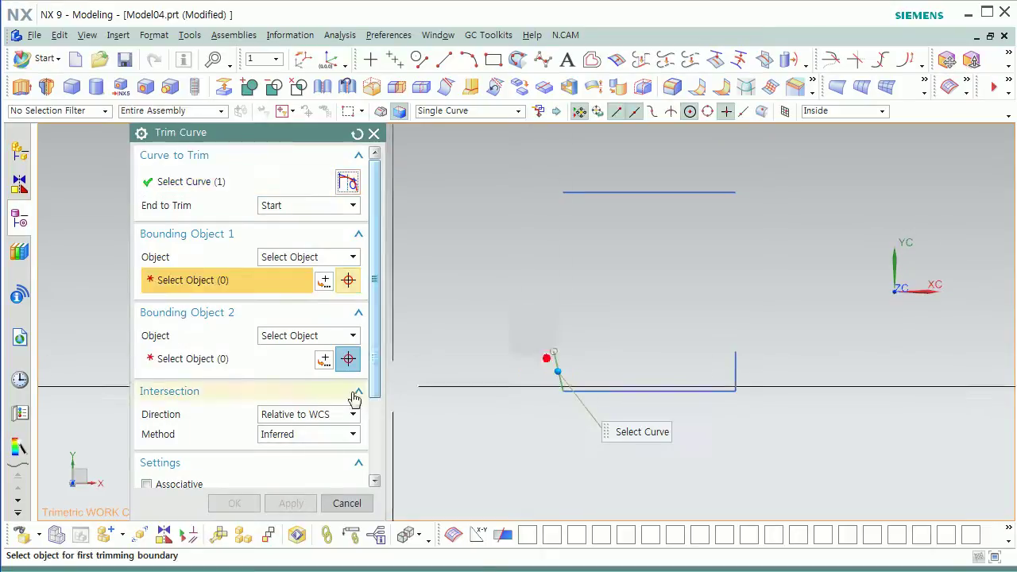
{"action": "left_click", "coordinate": [614, 189]}
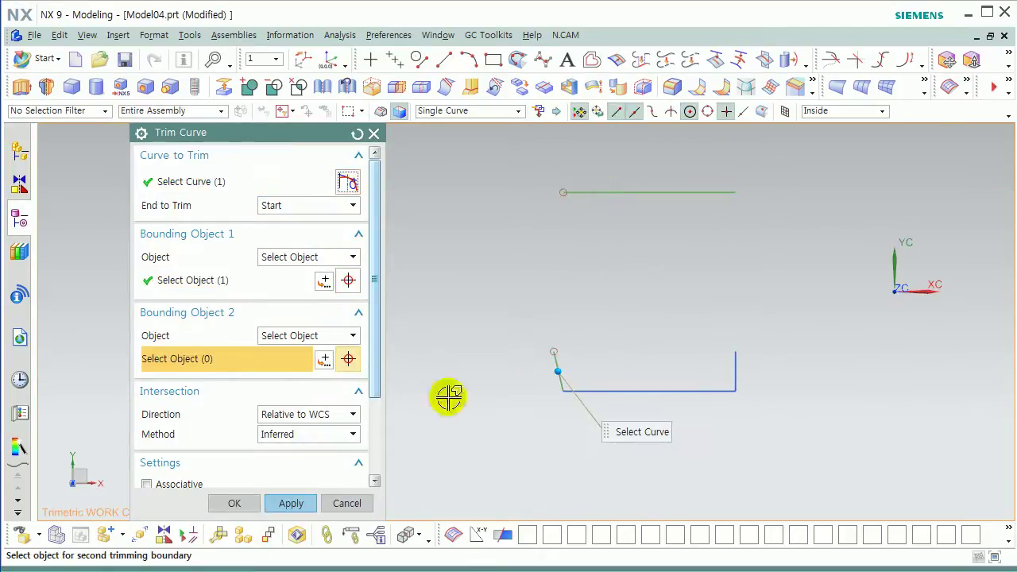
{"action": "left_click", "coordinate": [291, 502]}
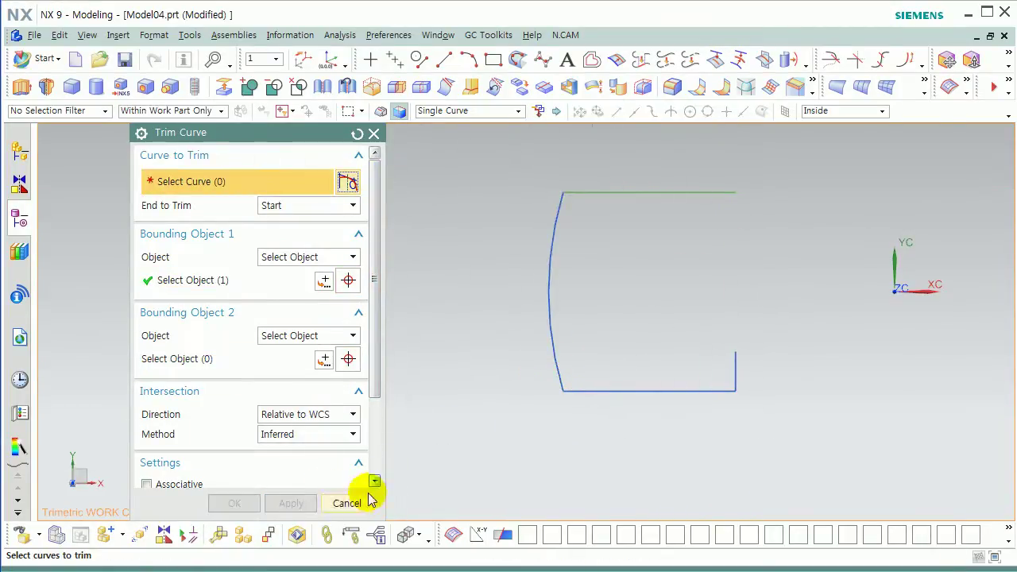
{"action": "left_click", "coordinate": [734, 354]}
{"action": "left_click", "coordinate": [347, 503]}
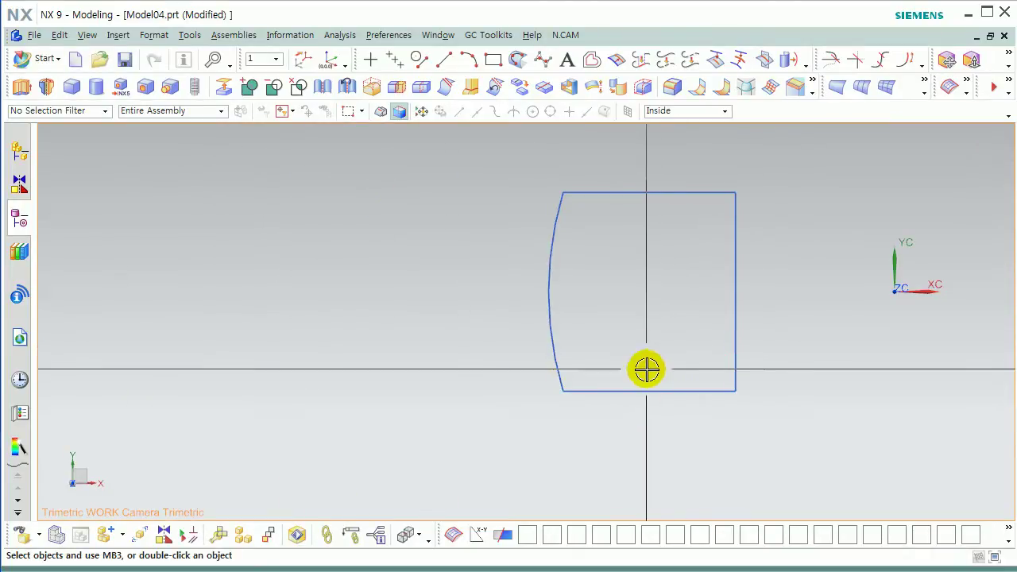
Step: Extrude the closed four-curve profile downward from 0 to 20 mm as a separate body with Boolean None
{"action": "mouse_move", "coordinate": [579, 247]}
{"action": "middle_mouse_down"}
{"action": "mouse_move", "coordinate": [733, 297]}
{"action": "mouse_move", "coordinate": [615, 389]}
{"action": "middle_mouse_up"}
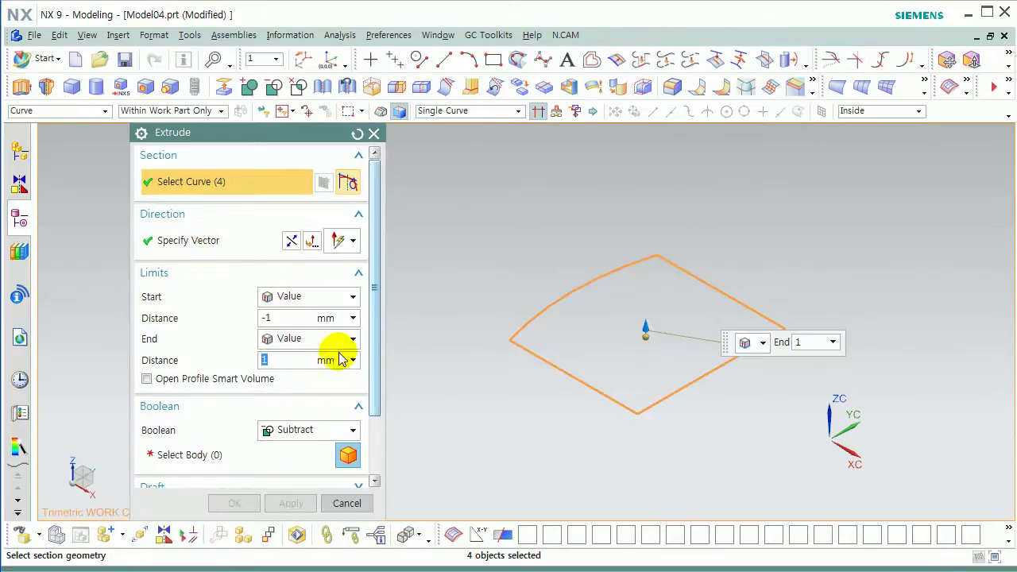
{"action": "left_click", "coordinate": [295, 319]}
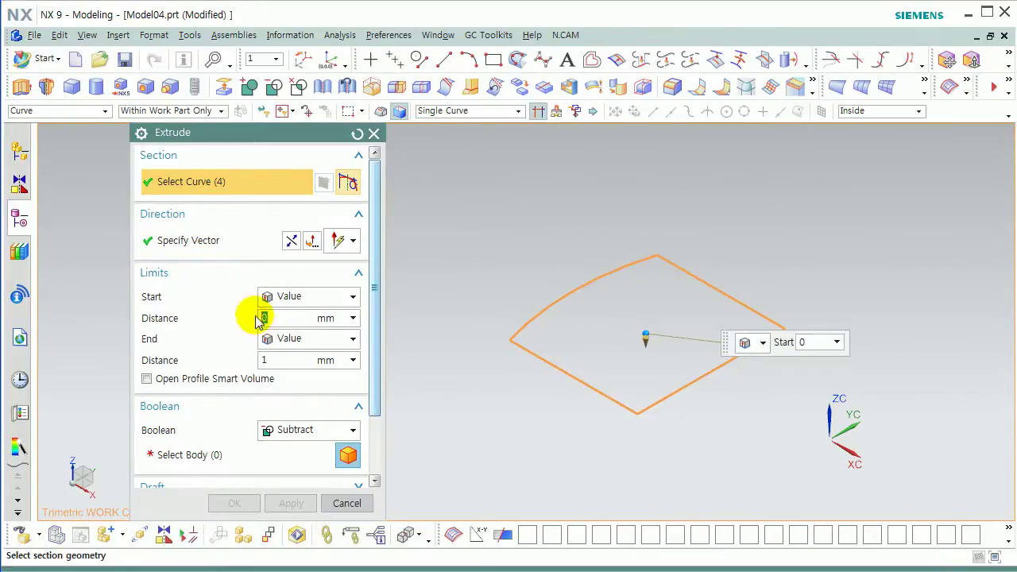
{"action": "type", "text": "20"}
{"action": "key", "text": "Return"}
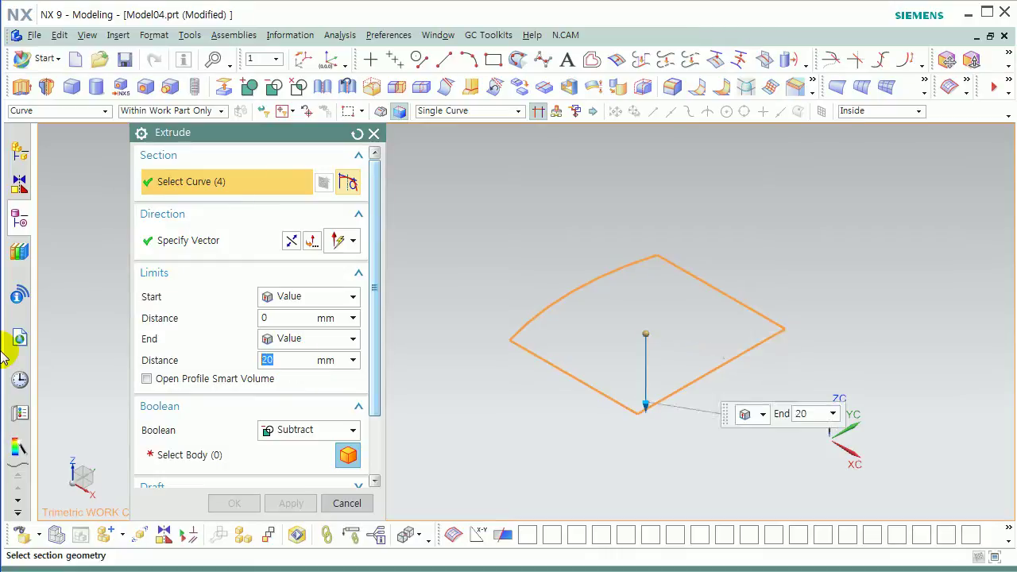
{"action": "left_click", "coordinate": [317, 429]}
{"action": "left_click", "coordinate": [286, 448]}
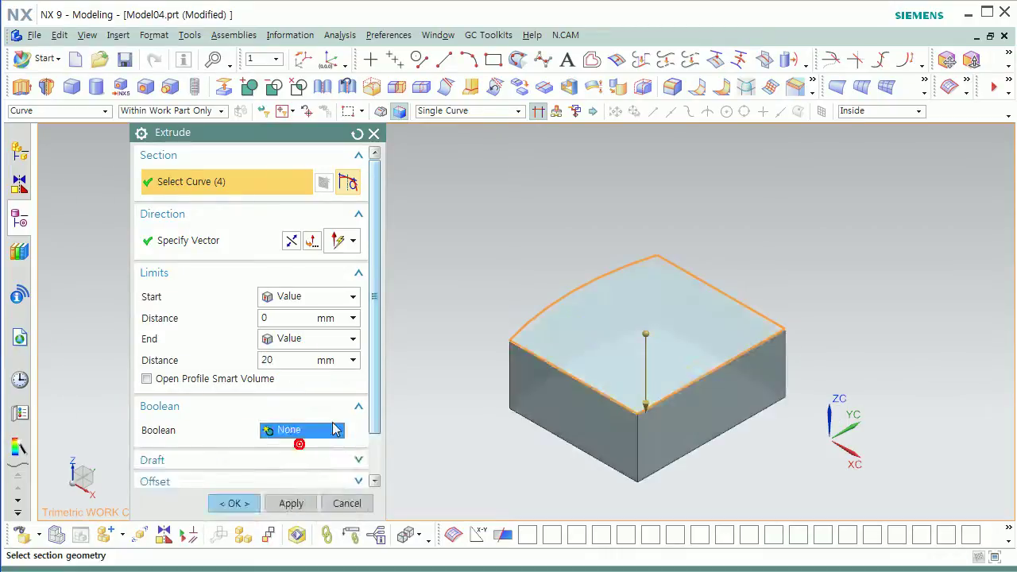
{"action": "middle_click", "coordinate": [438, 416]}
Step: Align the work coordinate system to the front view of the block
{"action": "middle_click_drag", "start_coordinate": [517, 454], "coordinate": [536, 465], "text": "shift"}
{"action": "left_click", "coordinate": [560, 532]}
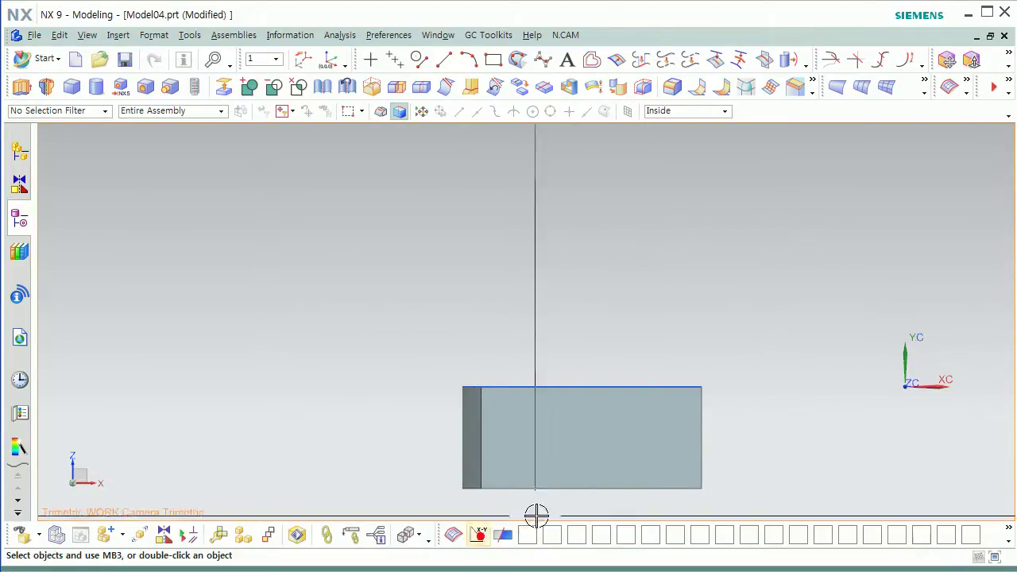
{"action": "left_click", "coordinate": [479, 534]}
Step: Start a line at a point offset 10 mm in X from the block's lower front corner at the curved end
{"action": "mouse_move", "coordinate": [509, 475]}
{"action": "middle_mouse_down"}
{"action": "mouse_move", "coordinate": [501, 479]}
{"action": "mouse_move", "coordinate": [520, 461]}
{"action": "middle_mouse_up"}
{"action": "left_click", "coordinate": [420, 60]}
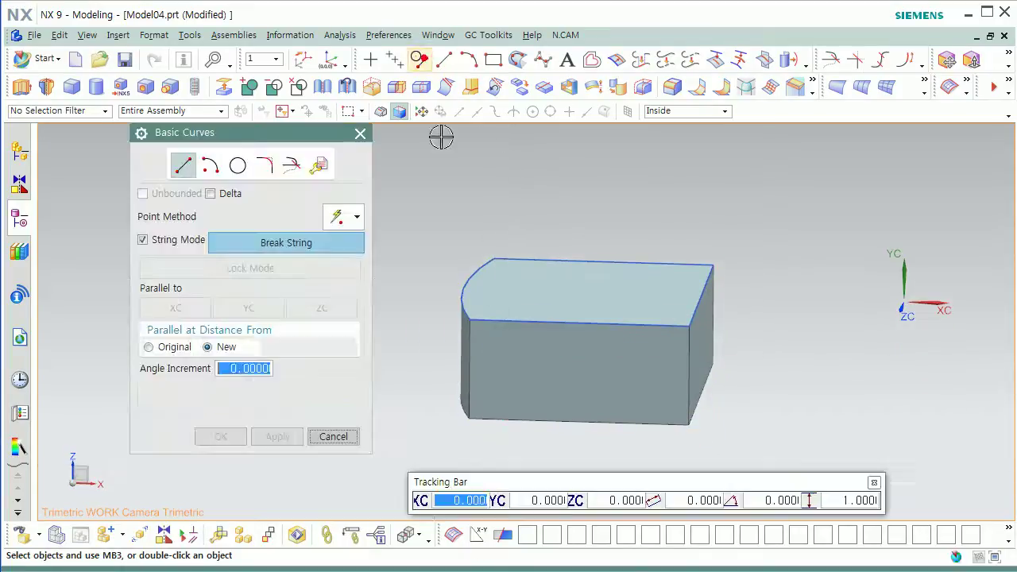
{"action": "left_click", "coordinate": [356, 221]}
{"action": "left_click", "coordinate": [339, 447]}
{"action": "left_click", "coordinate": [482, 399]}
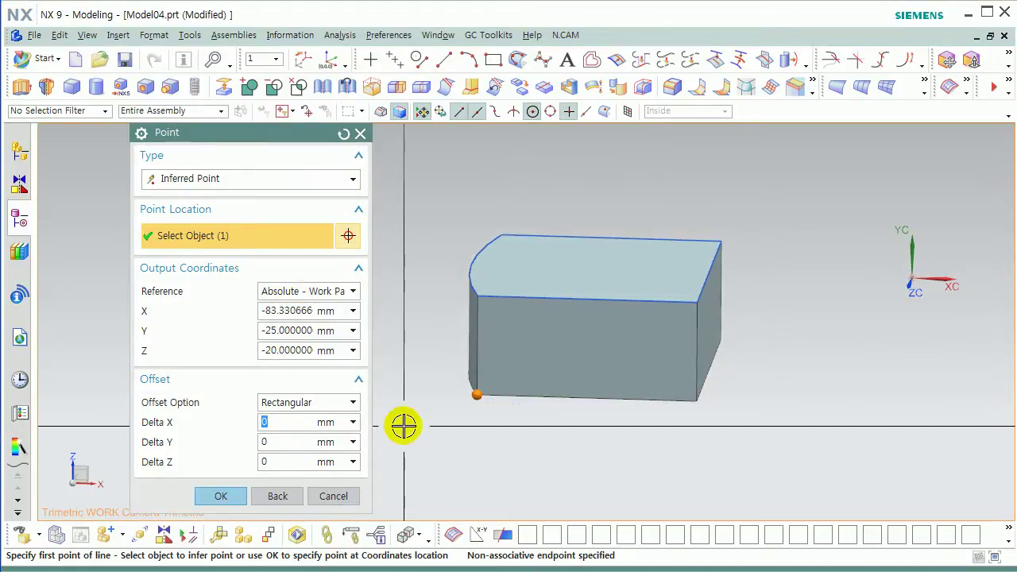
{"action": "left_click", "coordinate": [221, 496]}
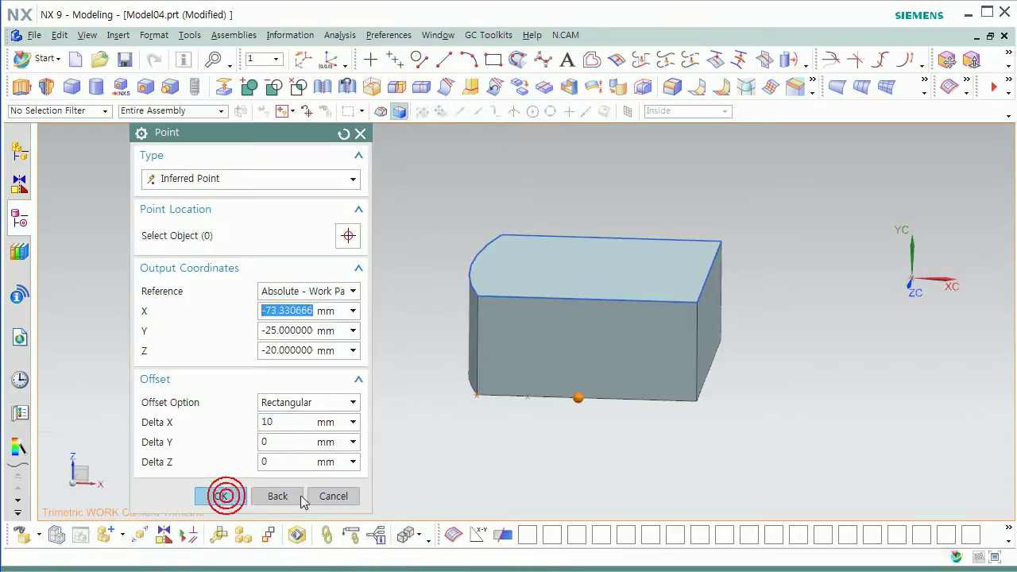
Step: Finish the line across the block's lower corner toward the curved end, using a 45° angle increment
{"action": "scroll", "coordinate": [492, 329], "scroll_direction": "down", "scroll_amount": 1}
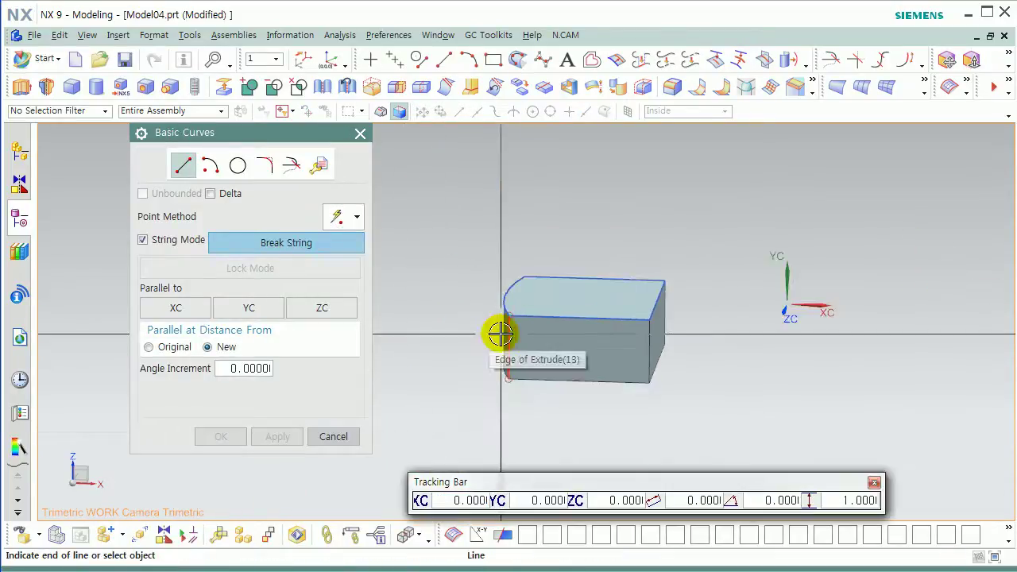
{"action": "key", "text": "F8"}
{"action": "scroll", "coordinate": [499, 334], "scroll_direction": "down", "scroll_amount": 2}
{"action": "middle_click_drag", "start_coordinate": [470, 336], "coordinate": [614, 341], "text": "shift"}
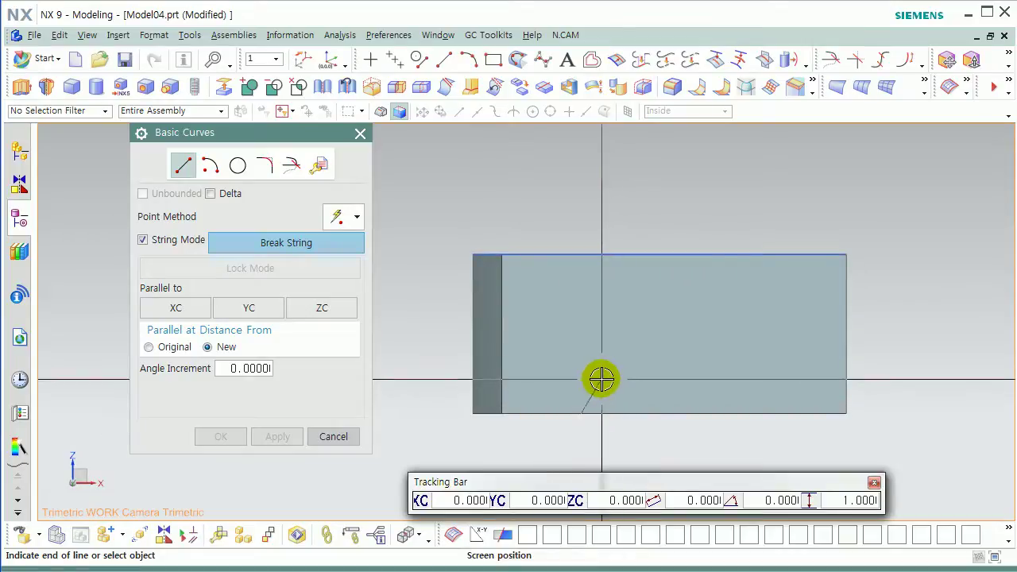
{"action": "left_click", "coordinate": [249, 368]}
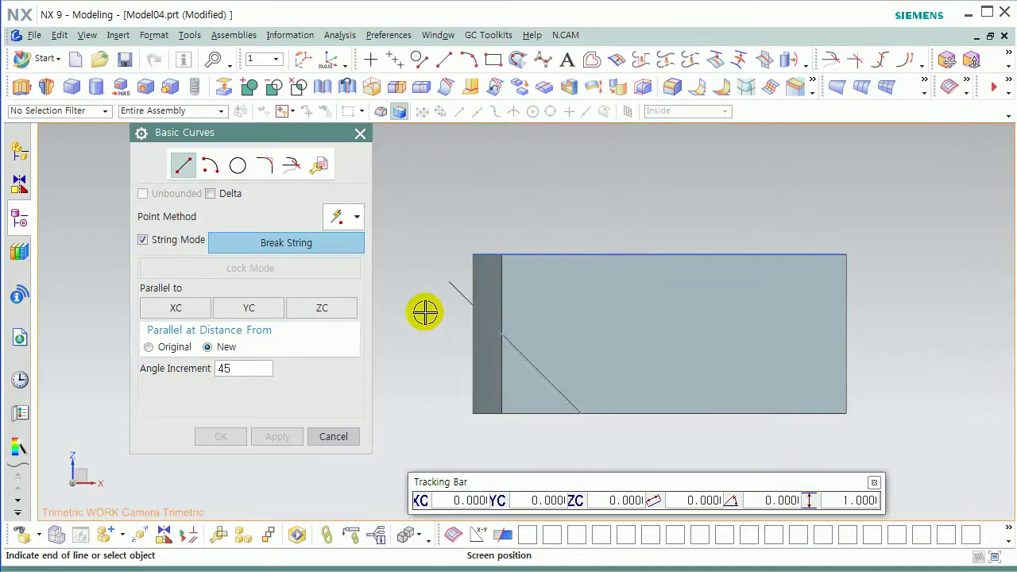
{"action": "key", "text": "Return"}
{"action": "left_click", "coordinate": [350, 443]}
Step: Extrude the 45° line across the block's width from -80 to 20 mm with Open Profile Smart Volume on and Boolean None
{"action": "scroll", "coordinate": [540, 433], "scroll_direction": "down", "scroll_amount": 3}
{"action": "middle_click_drag", "start_coordinate": [590, 447], "coordinate": [572, 460]}
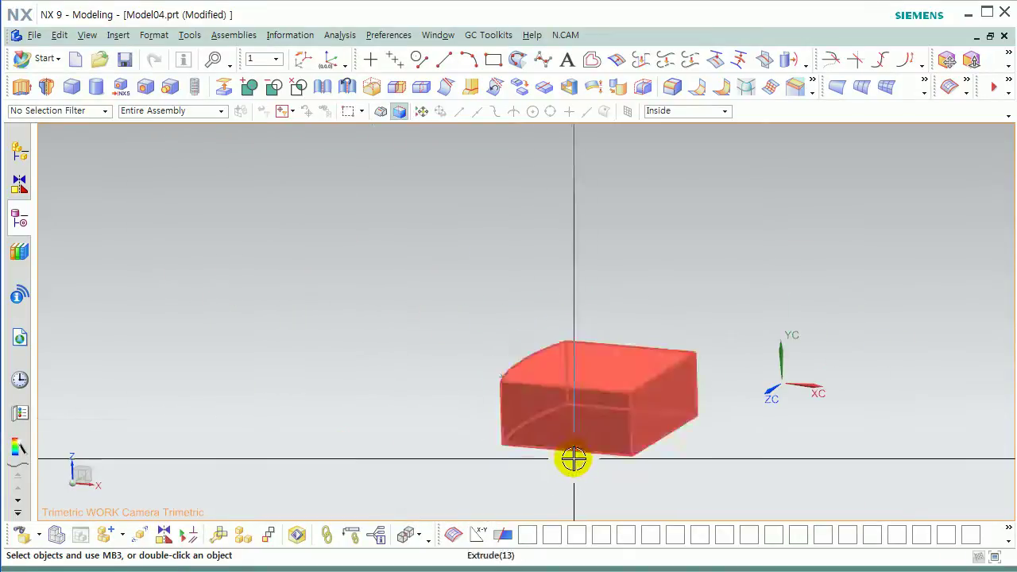
{"action": "right_click_drag", "start_coordinate": [572, 460], "coordinate": [529, 405]}
{"action": "scroll", "coordinate": [528, 403], "scroll_direction": "down", "scroll_amount": 1}
{"action": "key", "text": "x"}
{"action": "left_click", "coordinate": [527, 402]}
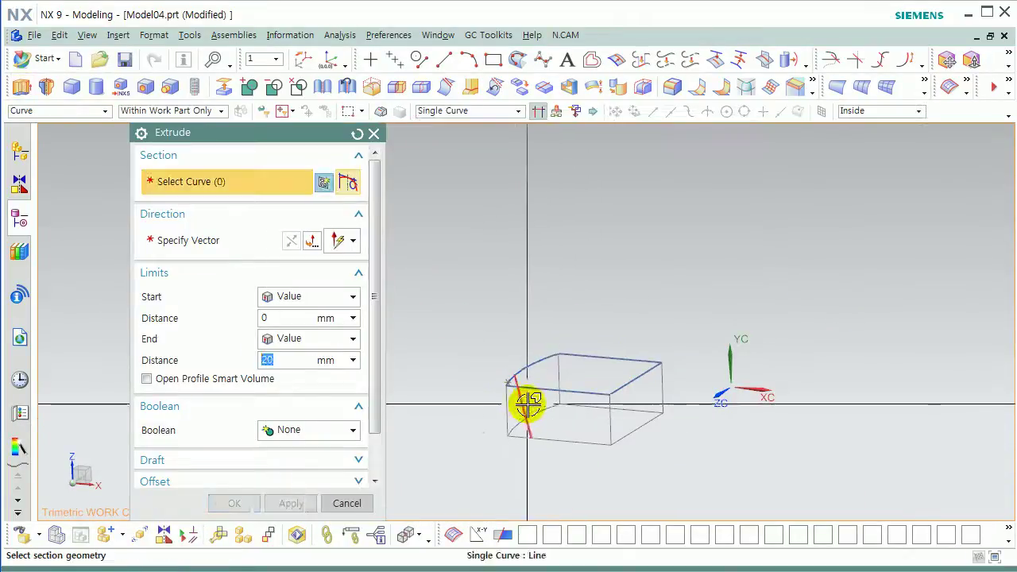
{"action": "middle_click_drag", "start_coordinate": [512, 475], "coordinate": [470, 416]}
{"action": "left_click", "coordinate": [202, 243]}
{"action": "left_click", "coordinate": [511, 347]}
{"action": "middle_click_drag", "start_coordinate": [567, 395], "coordinate": [568, 338], "text": "shift"}
{"action": "left_click_drag", "start_coordinate": [521, 374], "coordinate": [602, 290]}
{"action": "left_click", "coordinate": [222, 380]}
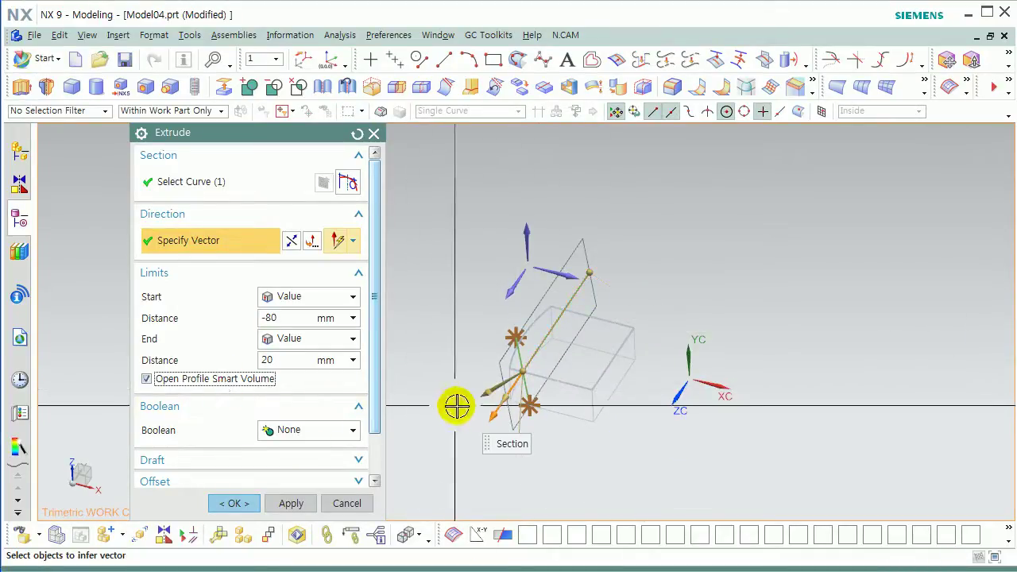
{"action": "middle_click", "coordinate": [447, 404]}
Step: Edit the angled line's extrusion to use Boolean Subtract and cut off the block's lower corner
{"action": "middle_click_drag", "start_coordinate": [460, 406], "coordinate": [446, 425]}
{"action": "key", "text": "F8"}
{"action": "scroll", "coordinate": [491, 402], "scroll_direction": "down", "scroll_amount": 6}
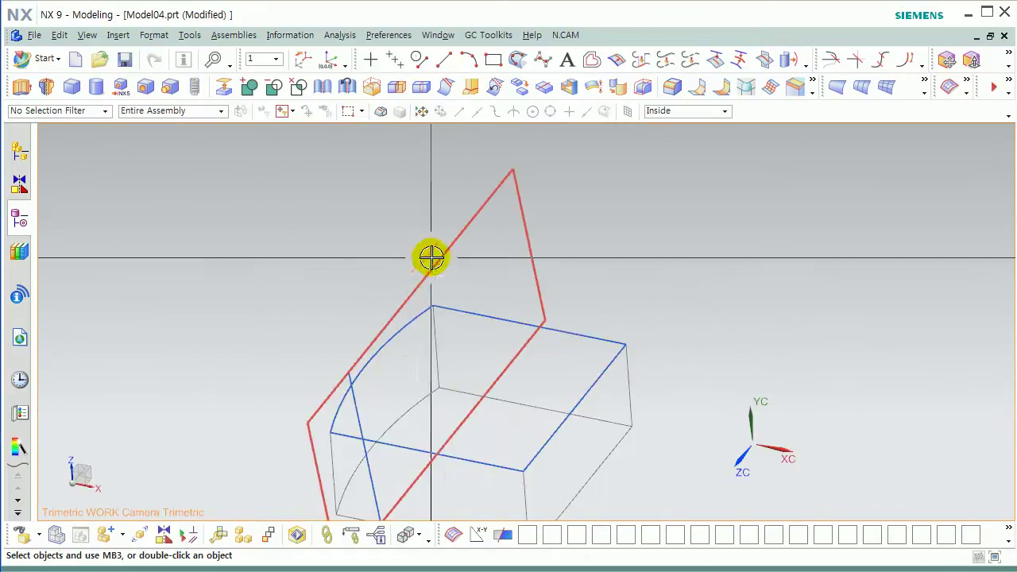
{"action": "double_click", "coordinate": [439, 264]}
{"action": "left_click", "coordinate": [322, 430]}
{"action": "left_click", "coordinate": [293, 480]}
{"action": "middle_click", "coordinate": [565, 390]}
Step: Hide the profile curves and the angled line, and return to the isometric view
{"action": "middle_click_drag", "start_coordinate": [565, 390], "coordinate": [590, 351]}
{"action": "key", "text": "F8"}
{"action": "key", "text": "ctrl+b"}
{"action": "middle_click_drag", "start_coordinate": [524, 261], "coordinate": [555, 260], "text": "shift"}
{"action": "key", "text": "Escape"}
{"action": "key", "text": "ctrl+b"}
{"action": "left_click_drag", "start_coordinate": [395, 226], "coordinate": [860, 451]}
{"action": "middle_click", "coordinate": [751, 360]}
{"action": "mouse_move", "coordinate": [465, 438]}
{"action": "middle_mouse_down"}
{"action": "mouse_move", "coordinate": [502, 440]}
{"action": "mouse_move", "coordinate": [504, 459]}
{"action": "mouse_move", "coordinate": [494, 444]}
{"action": "middle_mouse_up"}
{"action": "key", "text": "End"}
{"action": "left_click", "coordinate": [345, 230]}
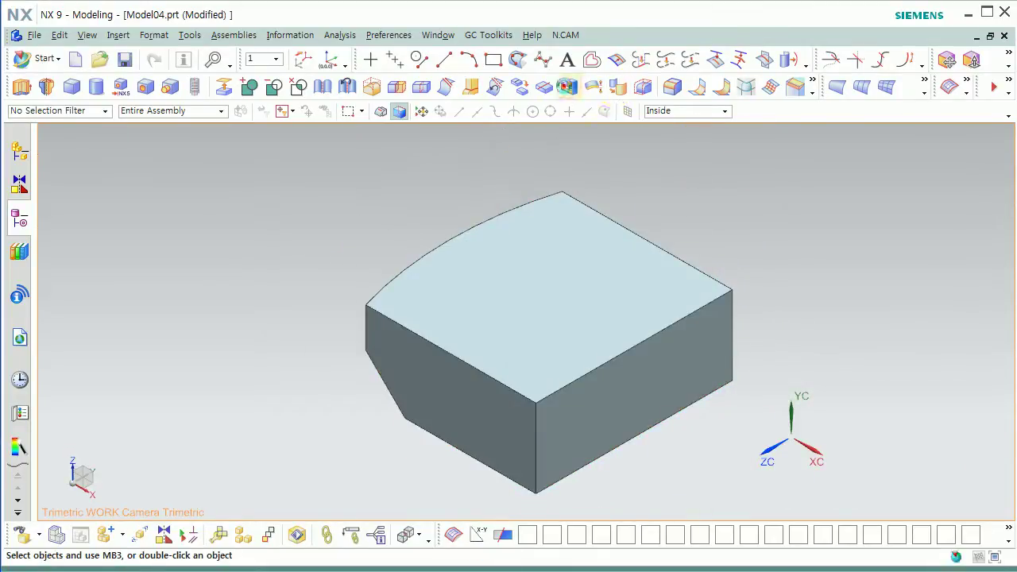
Step: Shell the block, removing its top face and the flat end face opposite the curved side
{"action": "left_click", "coordinate": [568, 89]}
{"action": "left_click", "coordinate": [618, 332]}
{"action": "left_click", "coordinate": [624, 389]}
{"action": "middle_click", "coordinate": [426, 456]}
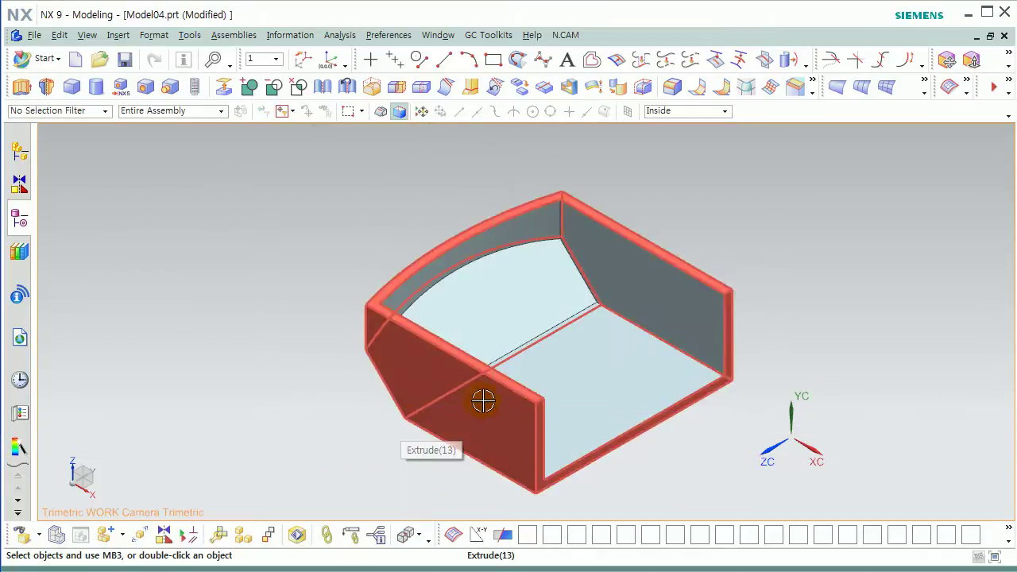
Step: In the top view, draw a line starting at XC 0, YC 14 parallel to XC across the block, with angle increment 0
{"action": "key", "text": "ctrl+alt+t"}
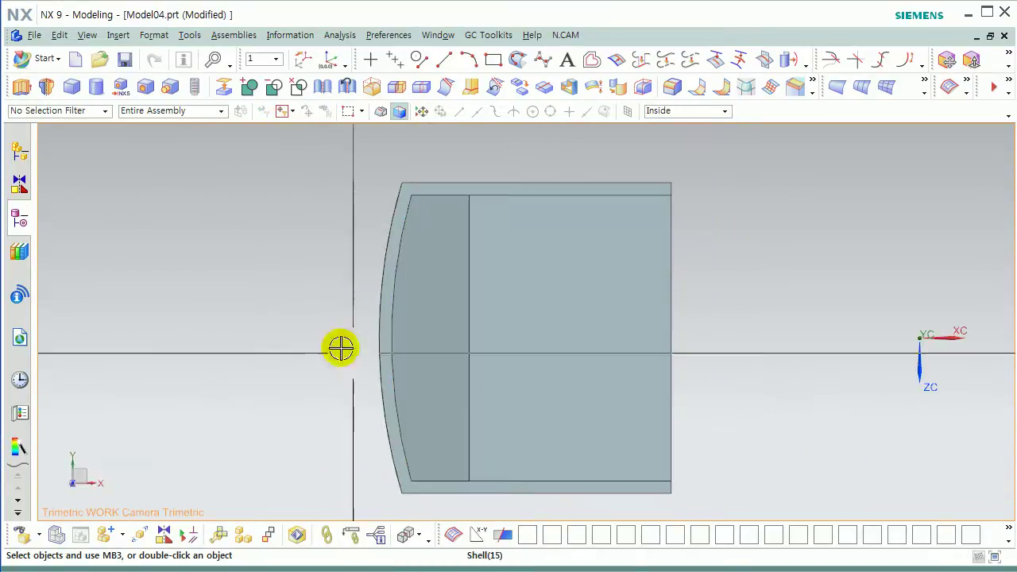
{"action": "left_click", "coordinate": [419, 59]}
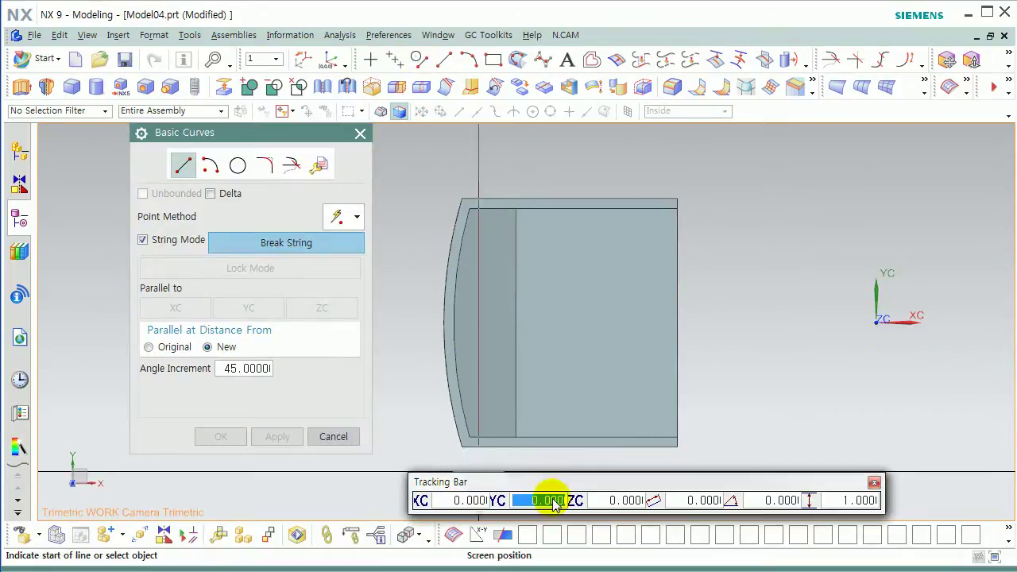
{"action": "key", "text": "Return"}
{"action": "middle_click_drag", "start_coordinate": [408, 313], "coordinate": [429, 312], "text": "shift"}
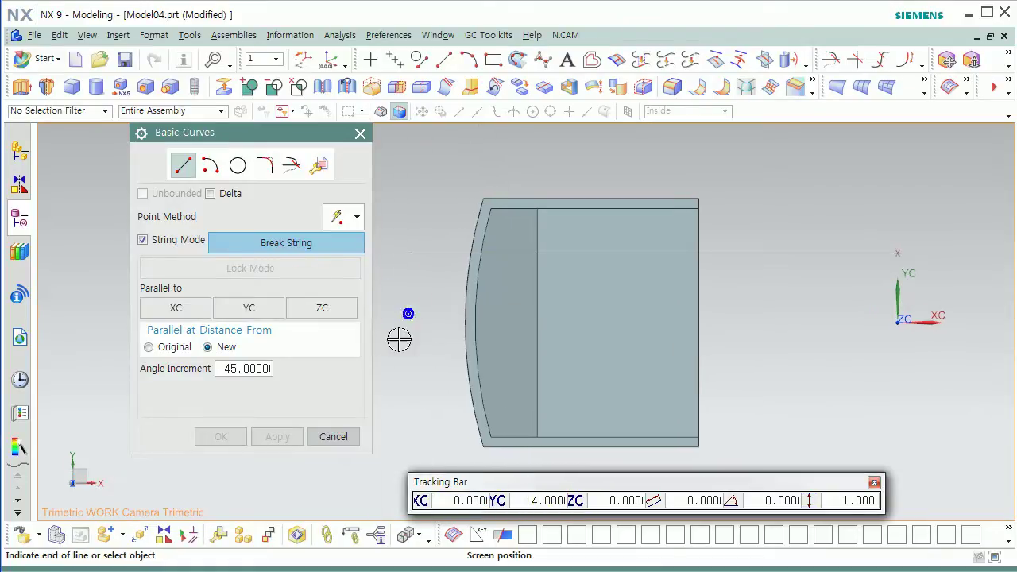
{"action": "left_click", "coordinate": [244, 368]}
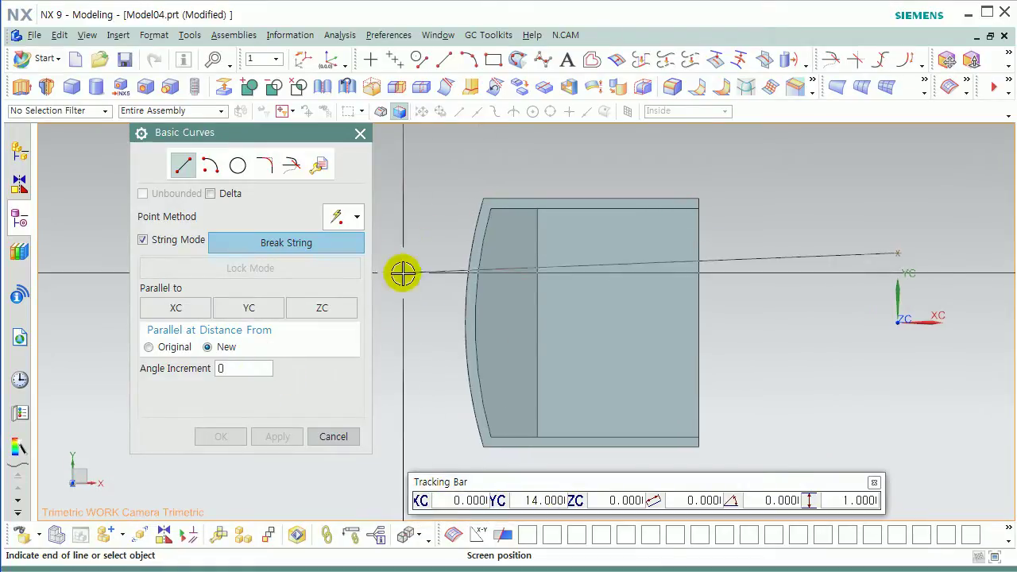
{"action": "left_click", "coordinate": [176, 310]}
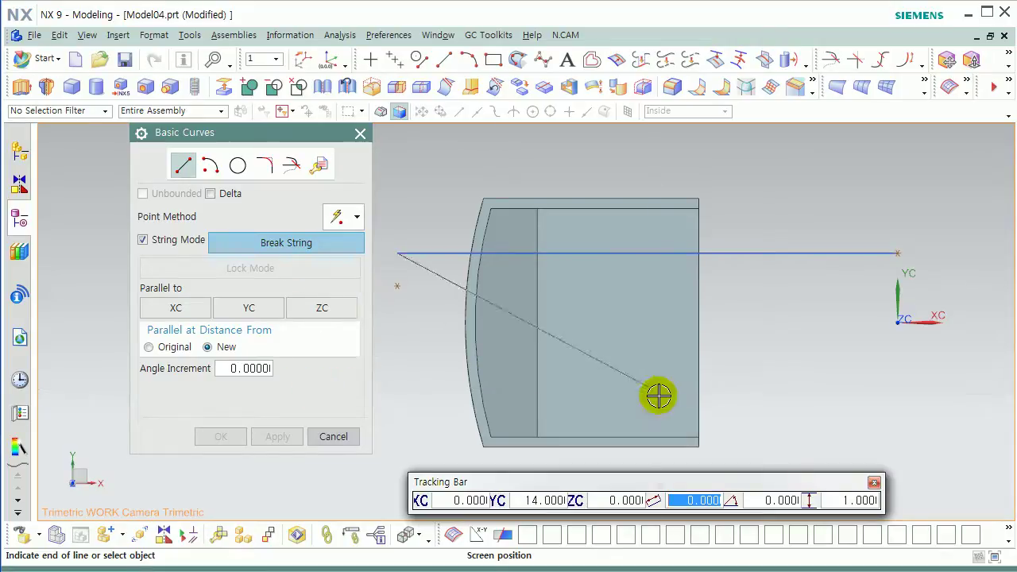
Step: Draw a second line parallel to XC across the block, starting at XC 0, YC -14
{"action": "left_click", "coordinate": [306, 260]}
{"action": "left_click", "coordinate": [526, 500]}
{"action": "type", "text": "-14"}
{"action": "key", "text": "Return"}
{"action": "left_click", "coordinate": [176, 308]}
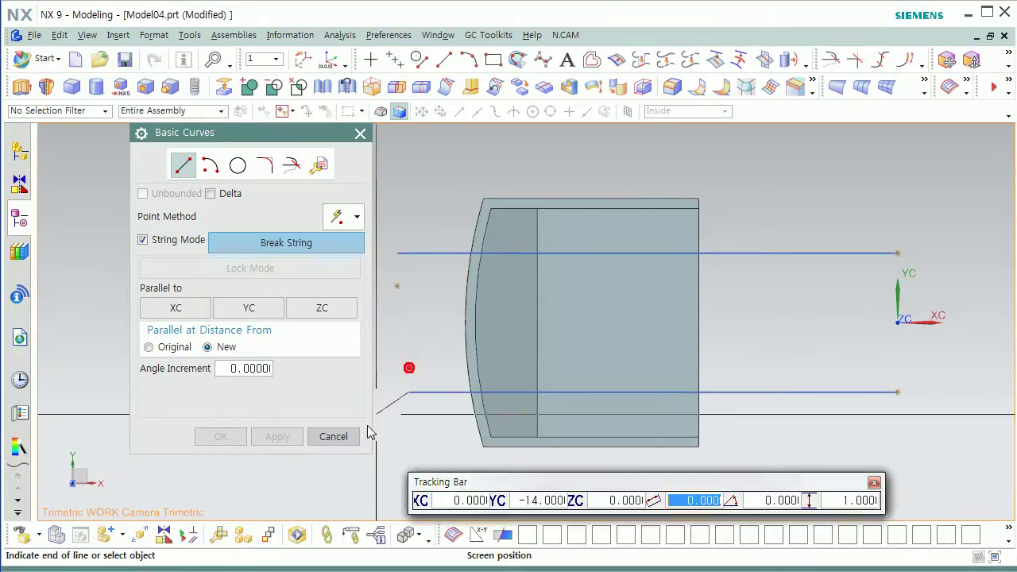
{"action": "left_click", "coordinate": [335, 438]}
Step: Project the two parallel lines along ZC onto the top rim face of the shelled block
{"action": "middle_click_drag", "start_coordinate": [352, 469], "coordinate": [786, 258]}
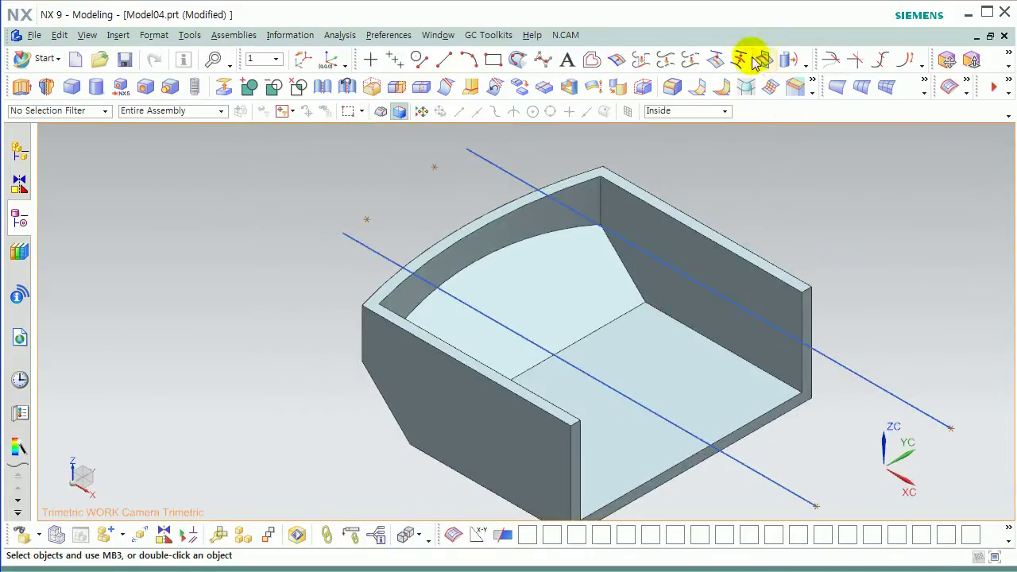
{"action": "left_click", "coordinate": [719, 60]}
{"action": "left_click", "coordinate": [517, 177]}
{"action": "middle_click_drag", "start_coordinate": [520, 272], "coordinate": [690, 277], "text": "shift"}
{"action": "left_click", "coordinate": [537, 254]}
{"action": "middle_click", "coordinate": [526, 316]}
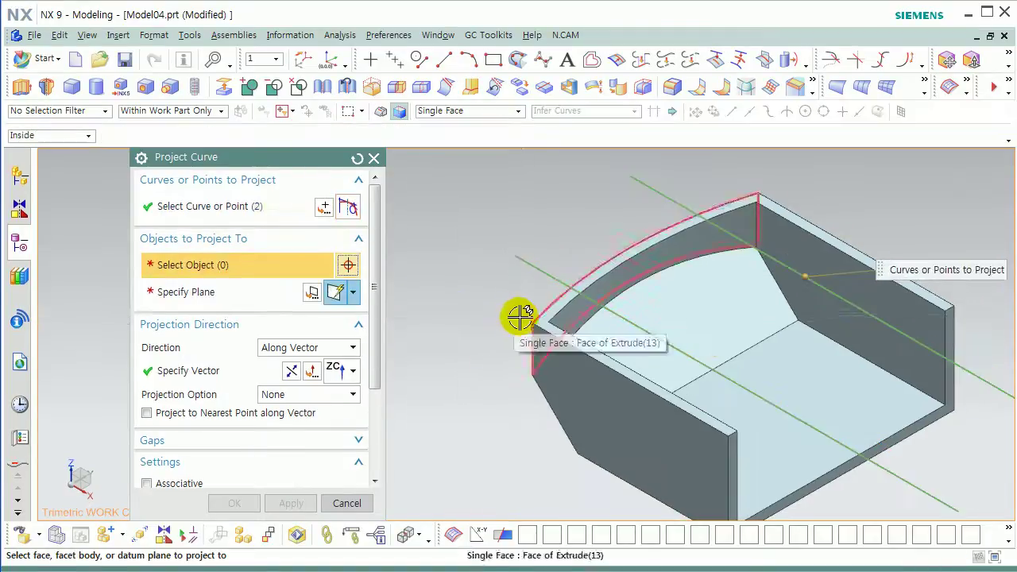
{"action": "scroll", "coordinate": [526, 316], "scroll_direction": "up", "scroll_amount": 3}
{"action": "left_click", "coordinate": [576, 315]}
{"action": "scroll", "coordinate": [478, 316], "scroll_direction": "down", "scroll_amount": 4}
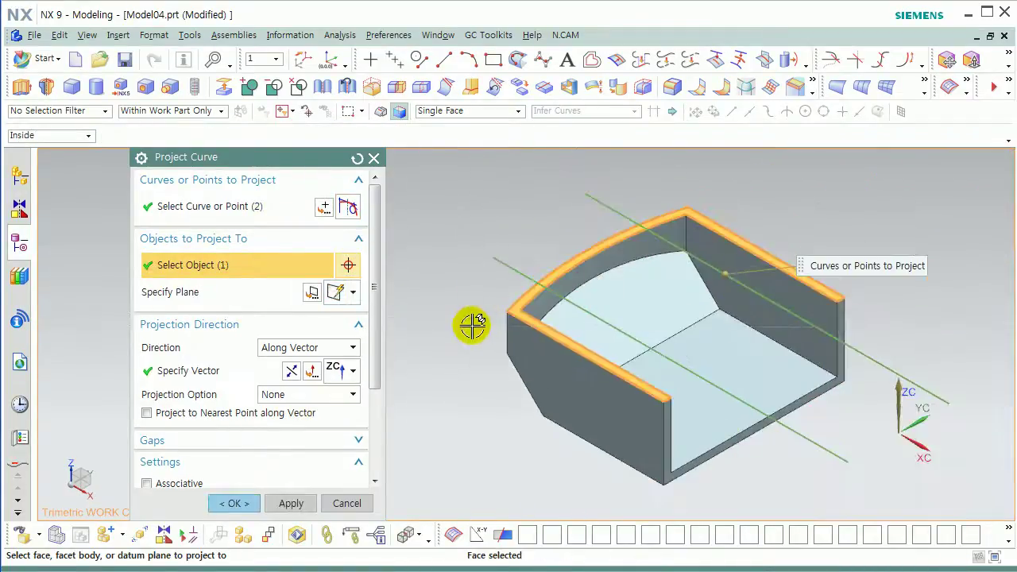
{"action": "middle_click", "coordinate": [472, 326]}
Step: Start an Extrude with a closed section of the curved wall's outer and inner top edges between the two projected lines
{"action": "scroll", "coordinate": [552, 275], "scroll_direction": "up", "scroll_amount": 5}
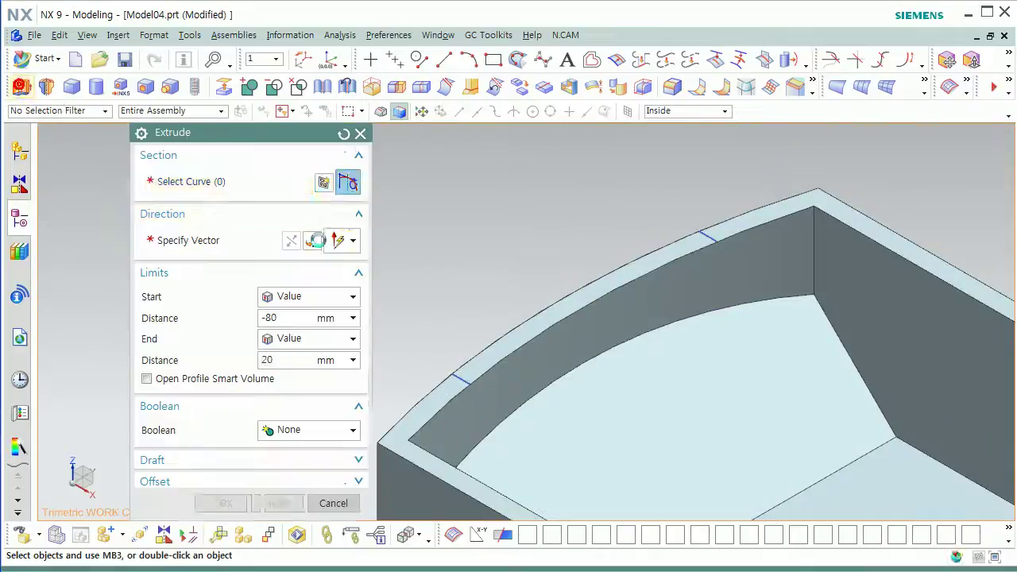
{"action": "left_click", "coordinate": [56, 110]}
{"action": "left_click", "coordinate": [36, 121]}
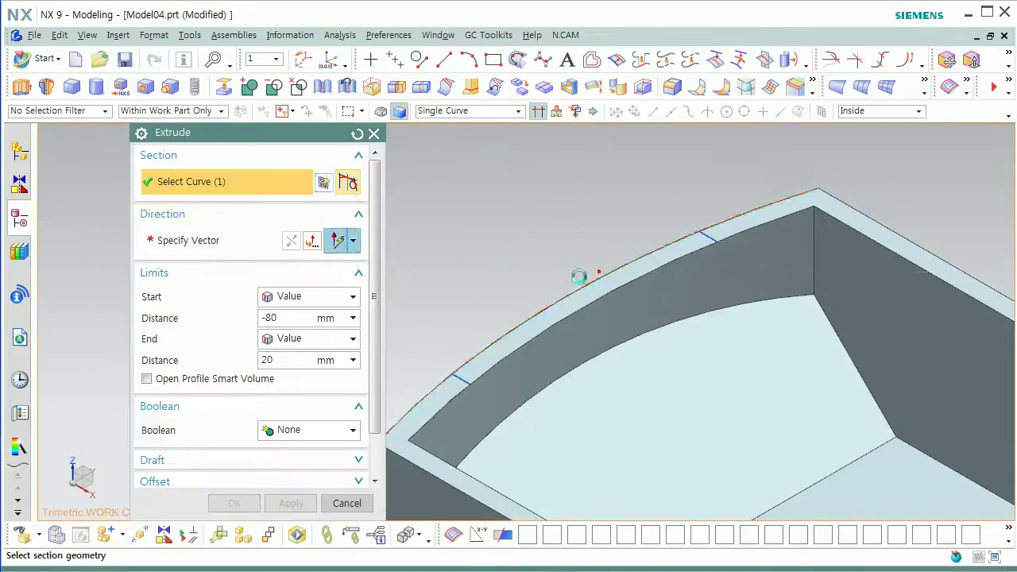
{"action": "left_click", "coordinate": [600, 271]}
{"action": "left_click", "coordinate": [462, 379]}
{"action": "left_click", "coordinate": [712, 235]}
{"action": "scroll", "coordinate": [713, 235], "scroll_direction": "up", "scroll_amount": 4}
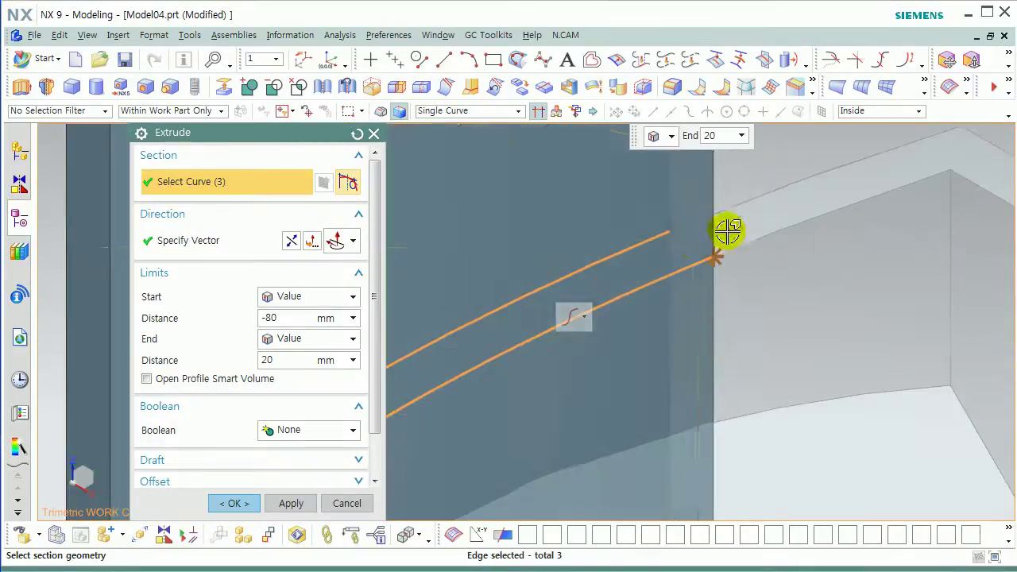
{"action": "left_click", "coordinate": [698, 247]}
Step: Extrude the curved section upward from 0 to 4 mm with Boolean None
{"action": "scroll", "coordinate": [704, 274], "scroll_direction": "down", "scroll_amount": 7}
{"action": "double_click", "coordinate": [281, 316]}
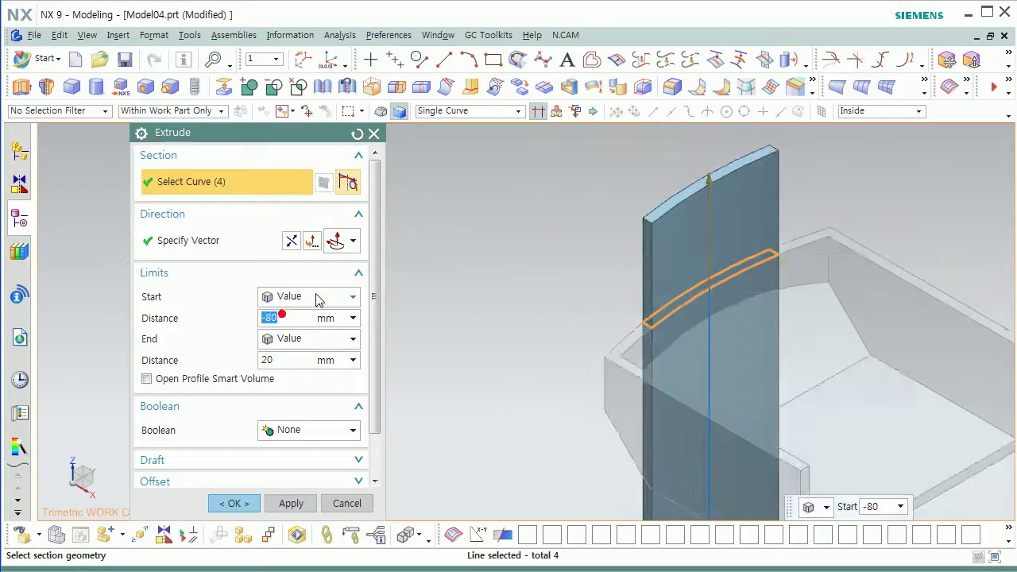
{"action": "type", "text": "0"}
{"action": "key", "text": "Return"}
{"action": "left_click", "coordinate": [276, 358]}
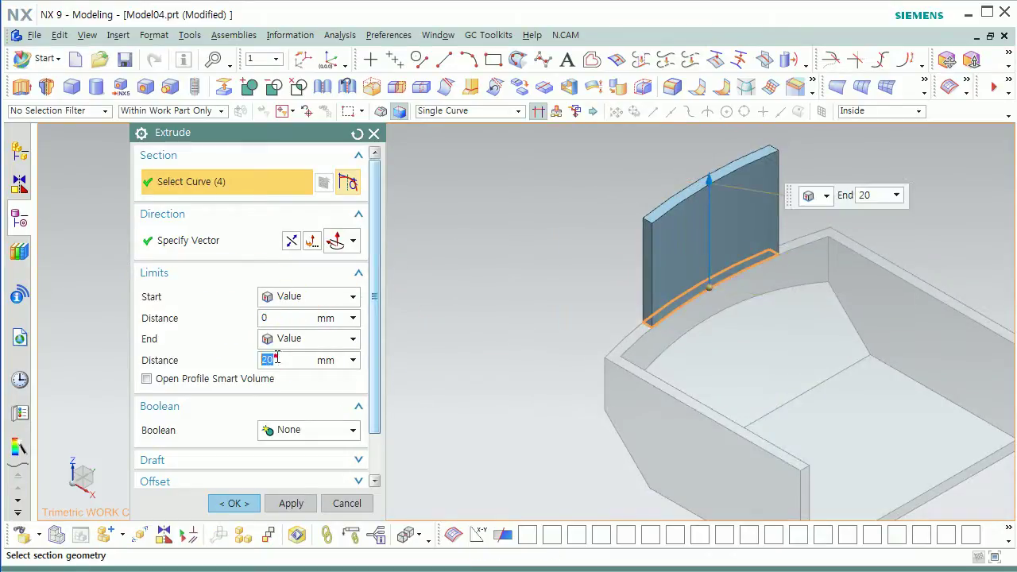
{"action": "type", "text": "4"}
{"action": "key", "text": "Return"}
{"action": "middle_click", "coordinate": [499, 352]}
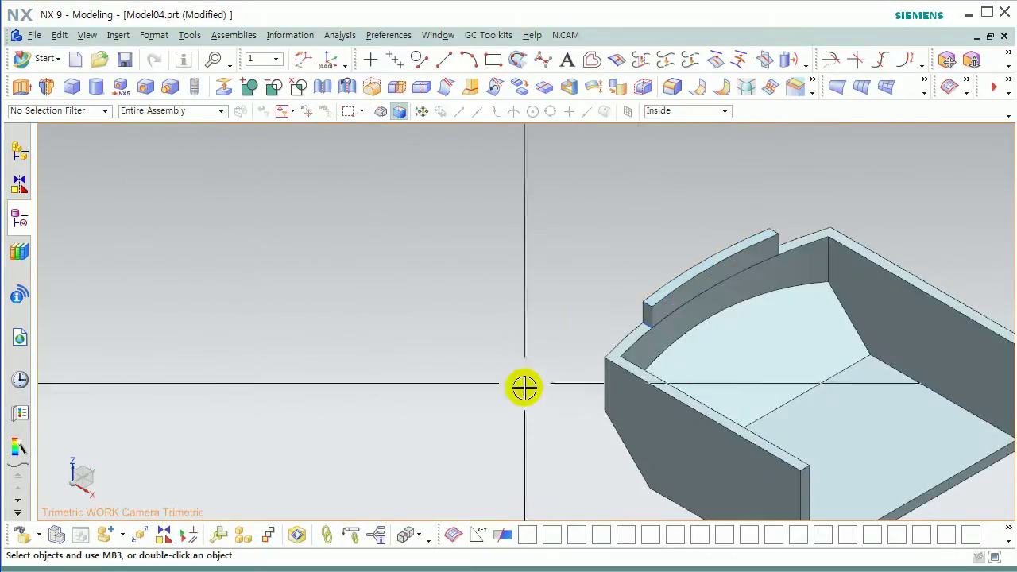
Step: Unite the raised curved strip with the shelled block
{"action": "scroll", "coordinate": [735, 302], "scroll_direction": "up", "scroll_amount": 4}
{"action": "scroll", "coordinate": [660, 327], "scroll_direction": "down", "scroll_amount": 1}
{"action": "left_click", "coordinate": [250, 87]}
{"action": "left_click", "coordinate": [689, 370]}
{"action": "left_click", "coordinate": [624, 263]}
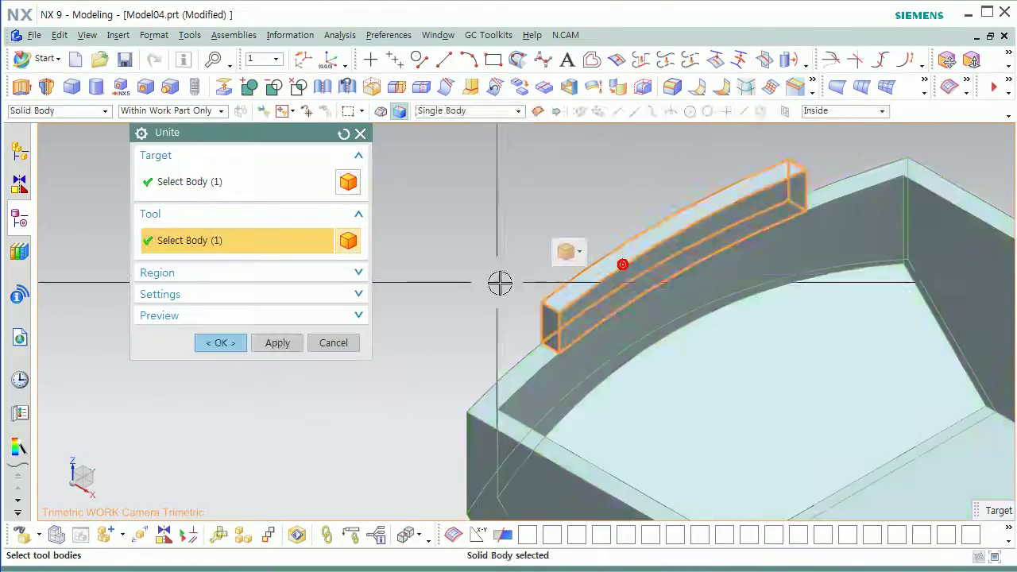
{"action": "middle_click", "coordinate": [562, 283]}
Step: Chamfer the short top edges at both ends of the raised strip with a symmetric 4 mm distance
{"action": "scroll", "coordinate": [446, 298], "scroll_direction": "up", "scroll_amount": 2}
{"action": "left_click", "coordinate": [392, 227]}
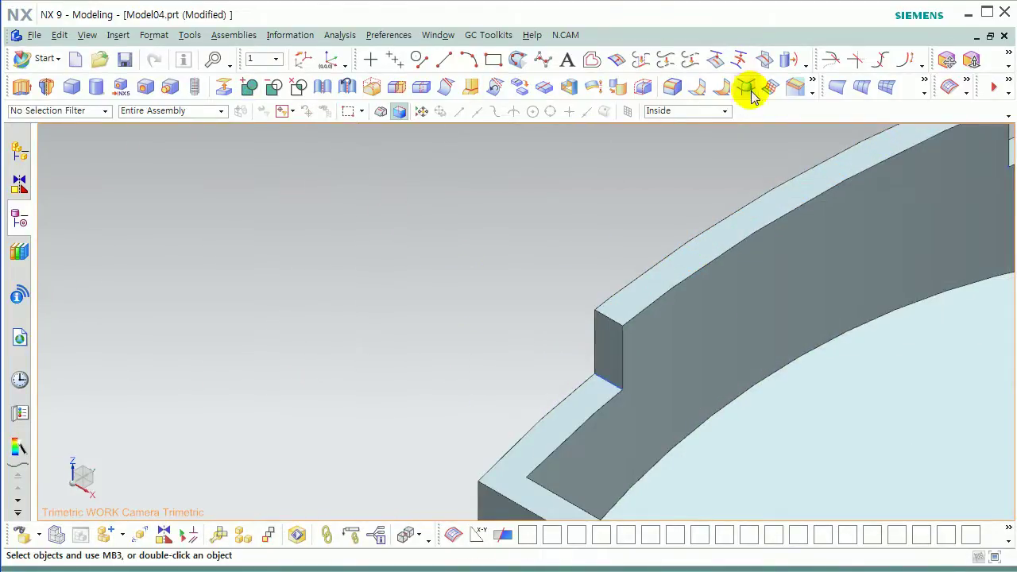
{"action": "left_click", "coordinate": [792, 88]}
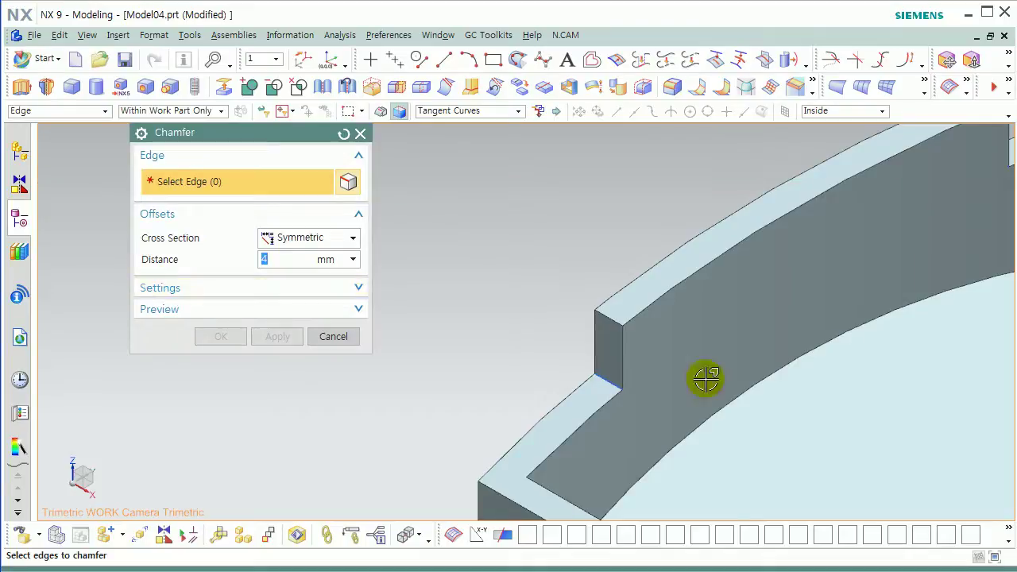
{"action": "left_click", "coordinate": [622, 319]}
{"action": "middle_click_drag", "start_coordinate": [624, 356], "coordinate": [651, 340]}
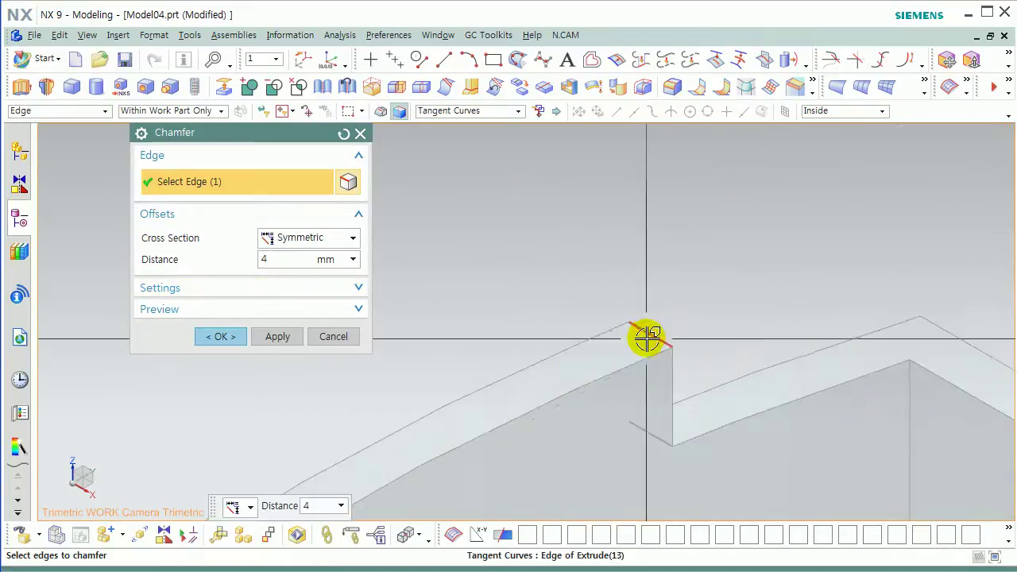
{"action": "left_click", "coordinate": [646, 337]}
{"action": "middle_click", "coordinate": [777, 306]}
Step: Hide the leftover projected line at the foot of the raised strip on the curved wall
{"action": "scroll", "coordinate": [454, 354], "scroll_direction": "down", "scroll_amount": 3}
{"action": "key", "text": "ctrl+b"}
{"action": "left_click", "coordinate": [447, 319]}
{"action": "middle_click", "coordinate": [352, 427]}
{"action": "scroll", "coordinate": [357, 433], "scroll_direction": "up", "scroll_amount": 5}
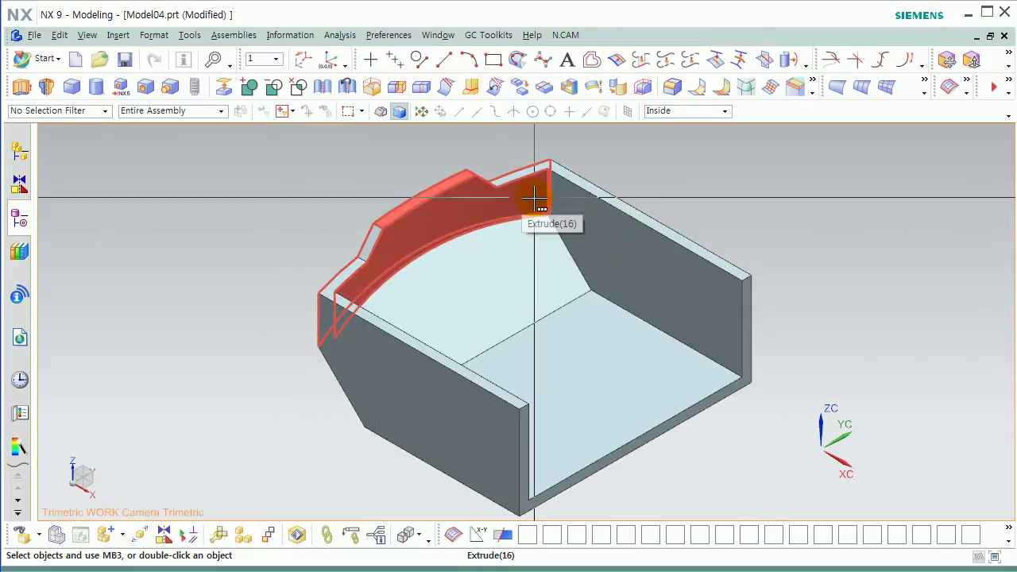
{"action": "scroll", "coordinate": [492, 300], "scroll_direction": "up", "scroll_amount": 3}
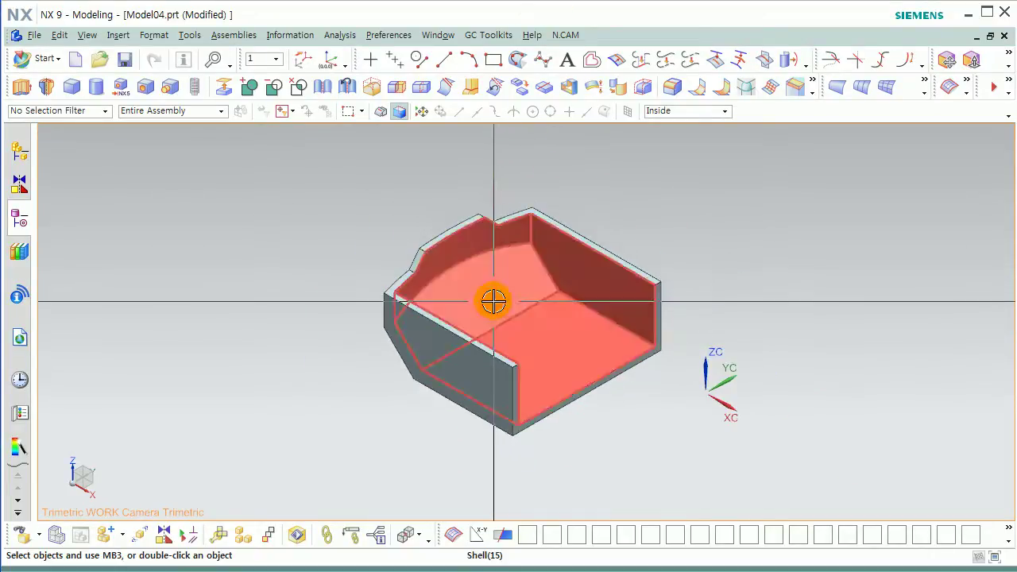
Step: Bring the hidden straight line on the yellow body's outer plate back into view beside the block
{"action": "middle_click_drag", "start_coordinate": [492, 290], "coordinate": [655, 302]}
{"action": "key", "text": "ctrl+d"}
{"action": "left_click", "coordinate": [697, 182]}
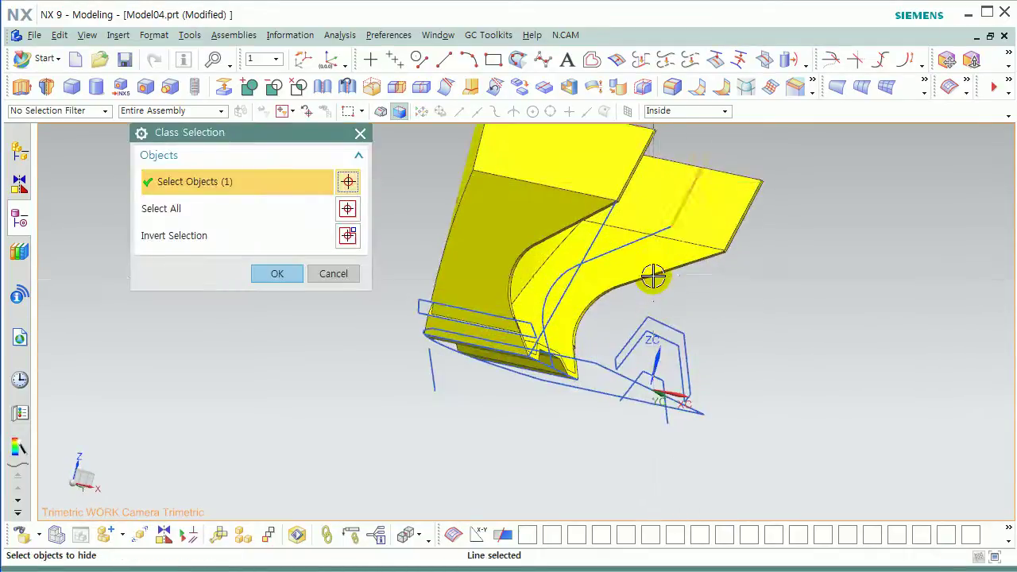
{"action": "middle_click", "coordinate": [706, 324]}
{"action": "key", "text": "ctrl+shift+b"}
{"action": "middle_click_drag", "start_coordinate": [706, 324], "coordinate": [595, 399]}
{"action": "scroll", "coordinate": [595, 402], "scroll_direction": "up", "scroll_amount": 3}
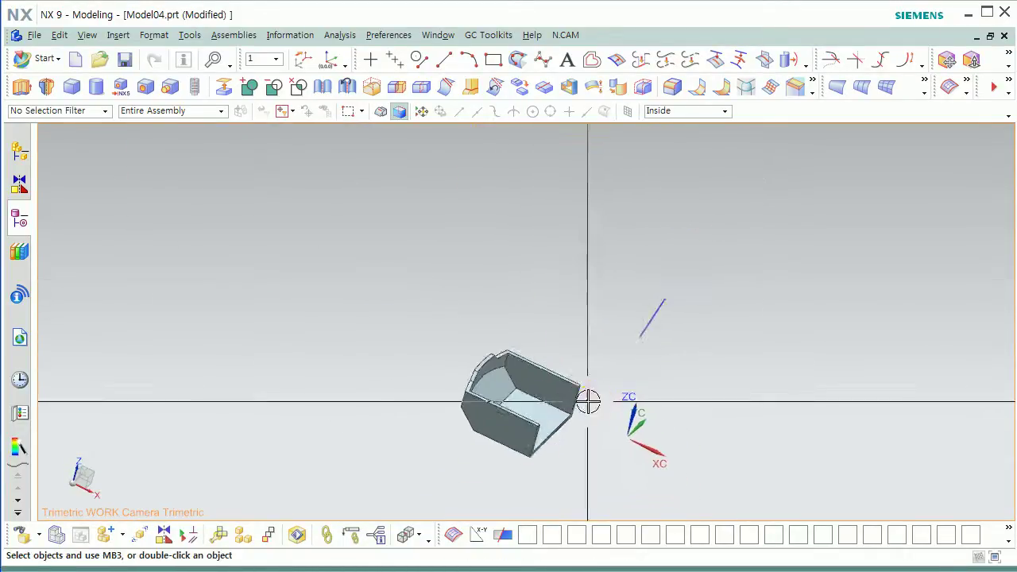
Step: Start a Basic Curves line and set its start point type to Between Two Points
{"action": "middle_click_drag", "start_coordinate": [548, 344], "coordinate": [421, 59]}
{"action": "left_click", "coordinate": [359, 217]}
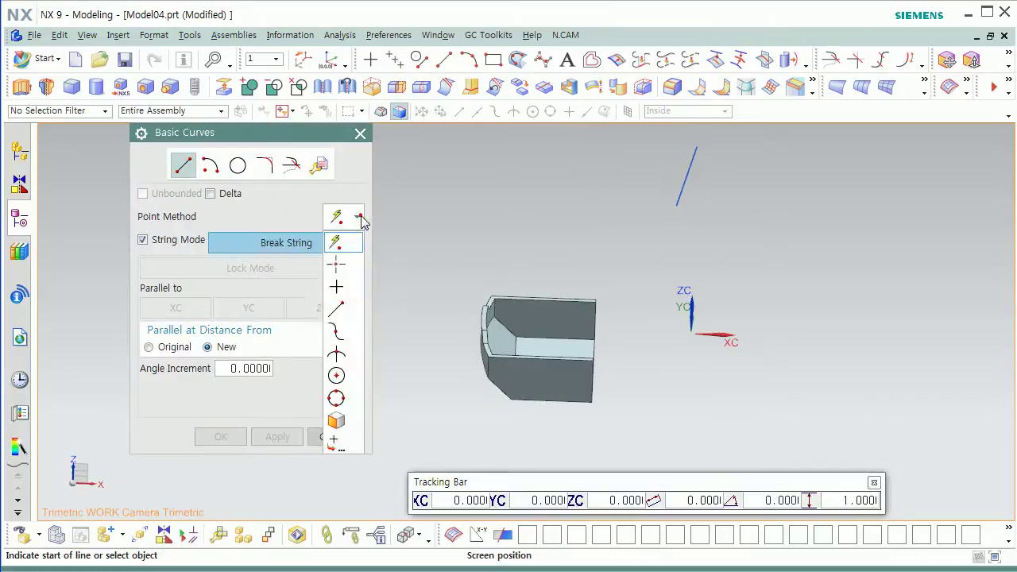
{"action": "left_click", "coordinate": [341, 449]}
{"action": "left_click", "coordinate": [280, 386]}
{"action": "scroll", "coordinate": [301, 397], "scroll_direction": "down", "scroll_amount": 2}
{"action": "left_click", "coordinate": [302, 410]}
{"action": "left_click", "coordinate": [282, 424]}
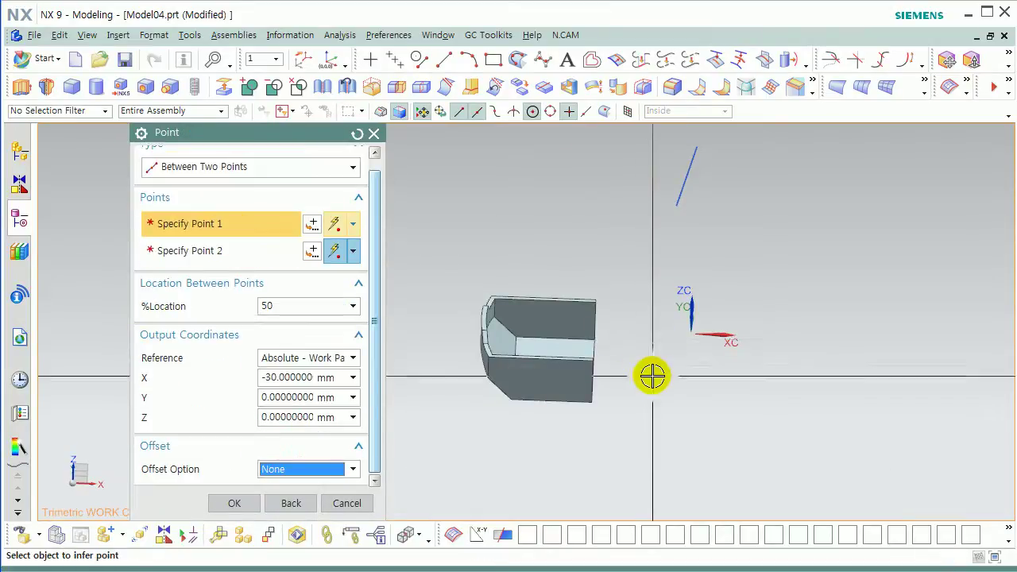
Step: Draw the line from the 50% point between the open end's two upper corners to the lower end of the restored line
{"action": "scroll", "coordinate": [635, 362], "scroll_direction": "up", "scroll_amount": 6}
{"action": "left_click", "coordinate": [718, 321]}
{"action": "scroll", "coordinate": [722, 342], "scroll_direction": "down", "scroll_amount": 5}
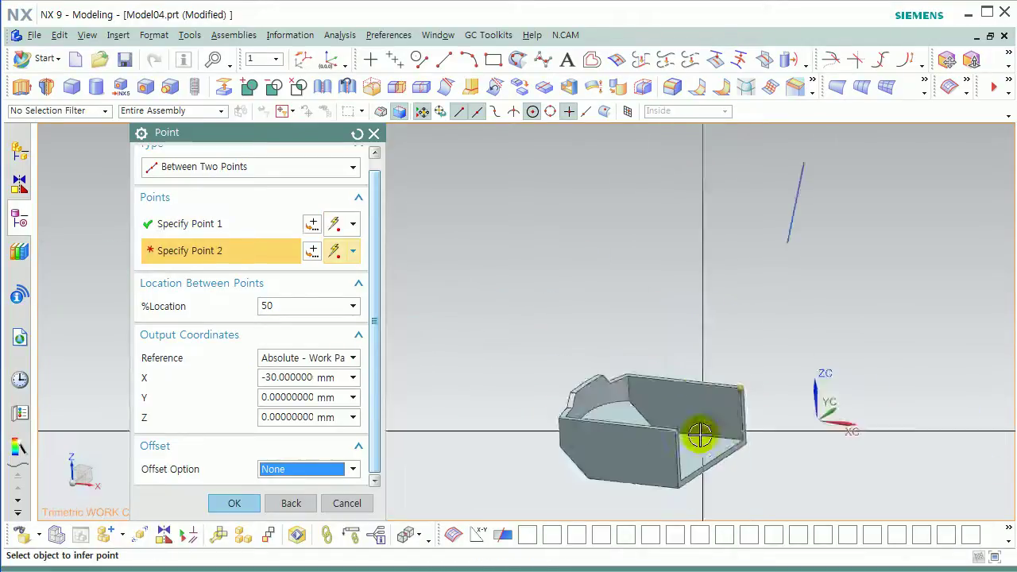
{"action": "scroll", "coordinate": [688, 442], "scroll_direction": "up", "scroll_amount": 5}
{"action": "left_click", "coordinate": [649, 404]}
{"action": "scroll", "coordinate": [649, 404], "scroll_direction": "down", "scroll_amount": 3}
{"action": "scroll", "coordinate": [514, 415], "scroll_direction": "down", "scroll_amount": 2}
{"action": "middle_click_drag", "start_coordinate": [517, 416], "coordinate": [598, 432]}
{"action": "scroll", "coordinate": [490, 407], "scroll_direction": "down", "scroll_amount": 3}
{"action": "middle_click", "coordinate": [488, 398]}
{"action": "left_click", "coordinate": [235, 503]}
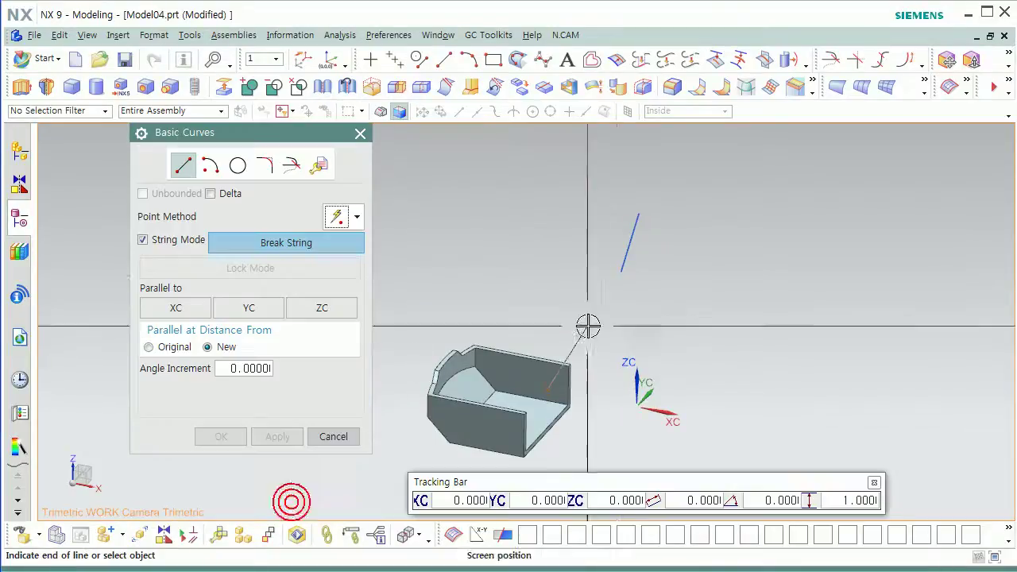
{"action": "left_click", "coordinate": [334, 436]}
Step: Draw a line from the slanted line's lower end perpendicular to the bottom outer edge of the block's open end
{"action": "scroll", "coordinate": [618, 410], "scroll_direction": "up", "scroll_amount": 4}
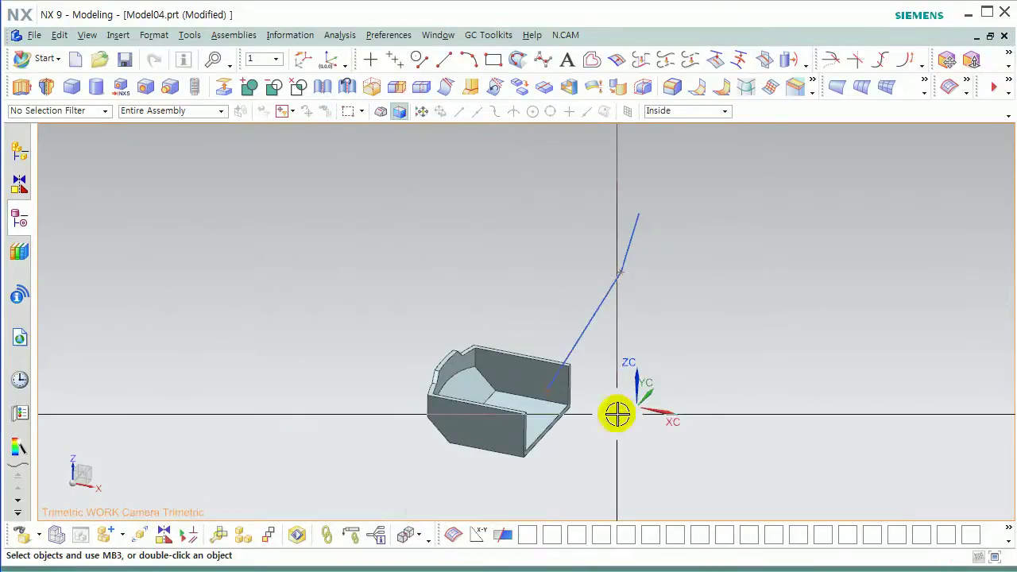
{"action": "scroll", "coordinate": [514, 322], "scroll_direction": "up", "scroll_amount": 2}
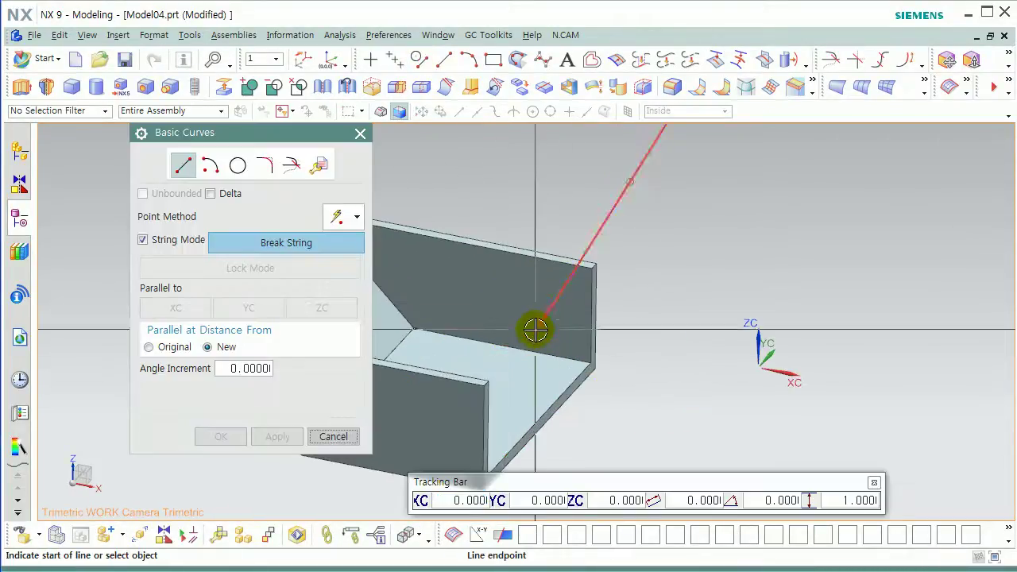
{"action": "left_click", "coordinate": [535, 329]}
{"action": "scroll", "coordinate": [535, 422], "scroll_direction": "up", "scroll_amount": 3}
{"action": "left_click", "coordinate": [554, 434]}
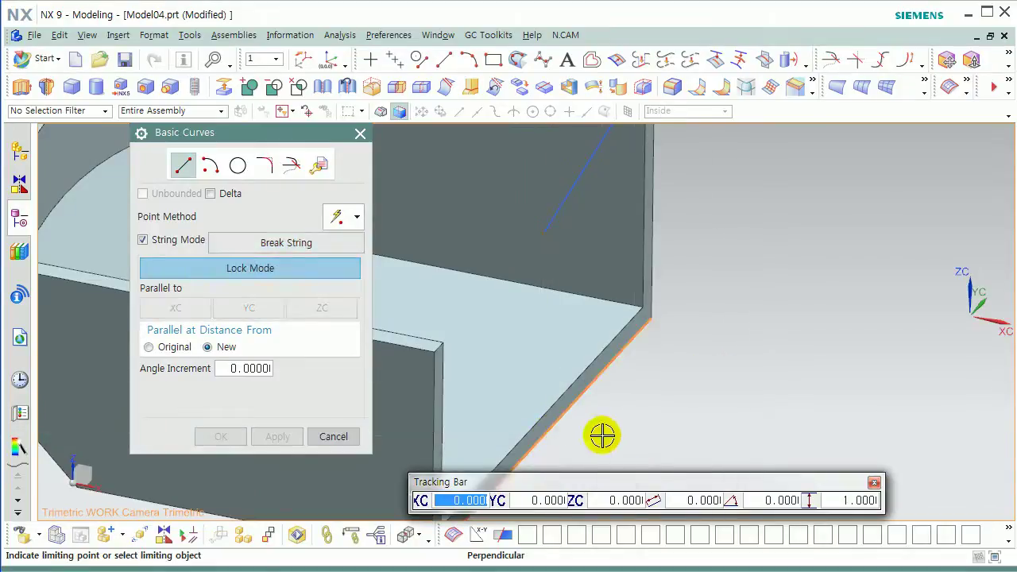
{"action": "left_click", "coordinate": [546, 442]}
Step: In the front view, draw a horizontal line from the vertical line's lower end outward away from the block, and break the string
{"action": "scroll", "coordinate": [527, 358], "scroll_direction": "down", "scroll_amount": 5}
{"action": "middle_click_drag", "start_coordinate": [527, 358], "coordinate": [585, 400]}
{"action": "scroll", "coordinate": [586, 408], "scroll_direction": "up", "scroll_amount": 5}
{"action": "key", "text": "ctrl+alt+f"}
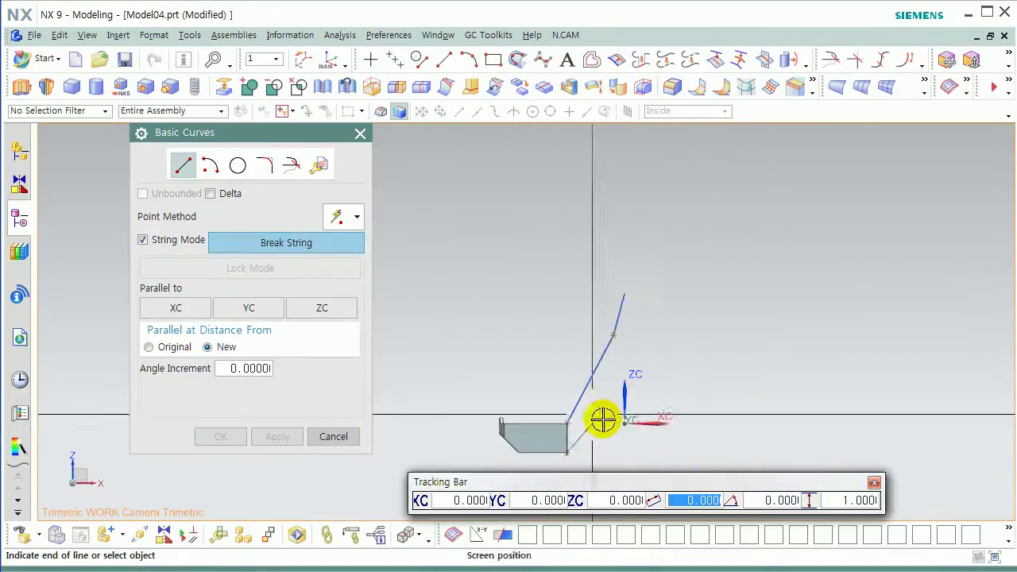
{"action": "left_click", "coordinate": [714, 405]}
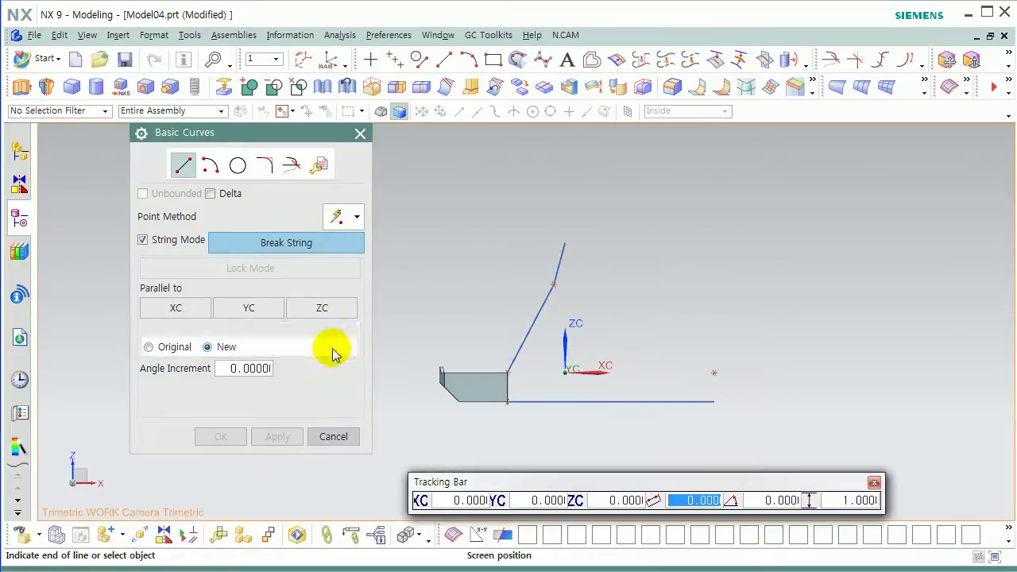
{"action": "left_click", "coordinate": [334, 437]}
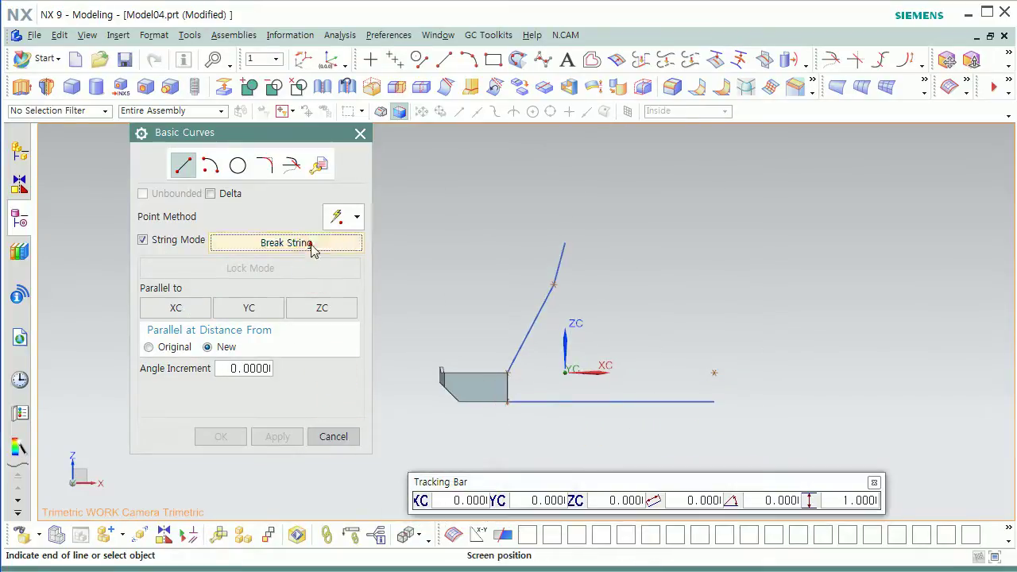
Step: Draw a line parallel to XC from the upper end of the top slanted line, extending away from the block
{"action": "left_click", "coordinate": [571, 240]}
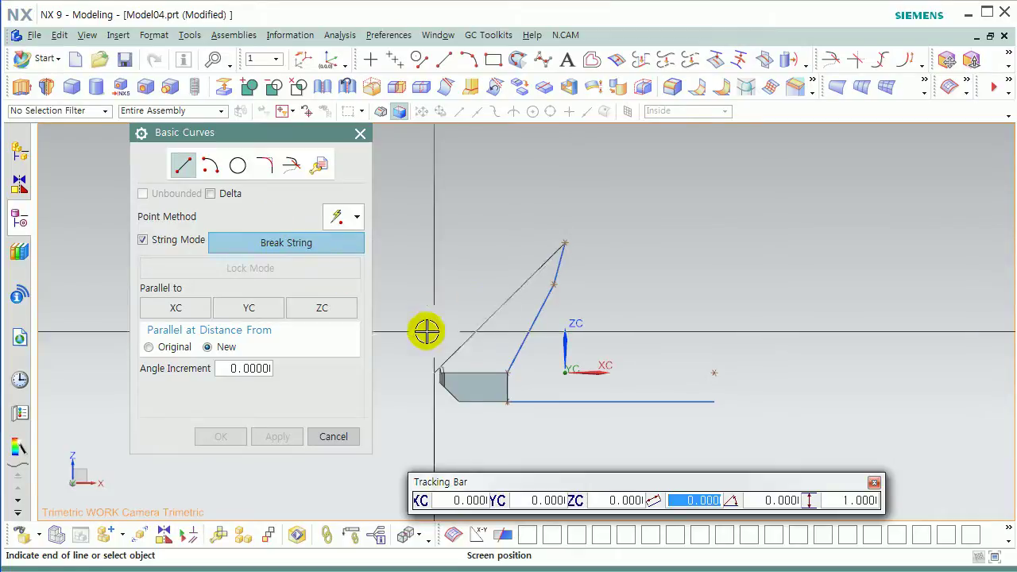
{"action": "left_click", "coordinate": [176, 307]}
{"action": "left_click", "coordinate": [674, 252]}
{"action": "left_click", "coordinate": [351, 439]}
Step: Set the upper horizontal line's total curve length to 15 mm
{"action": "left_click", "coordinate": [908, 86]}
{"action": "left_click", "coordinate": [635, 242]}
{"action": "left_click", "coordinate": [318, 238]}
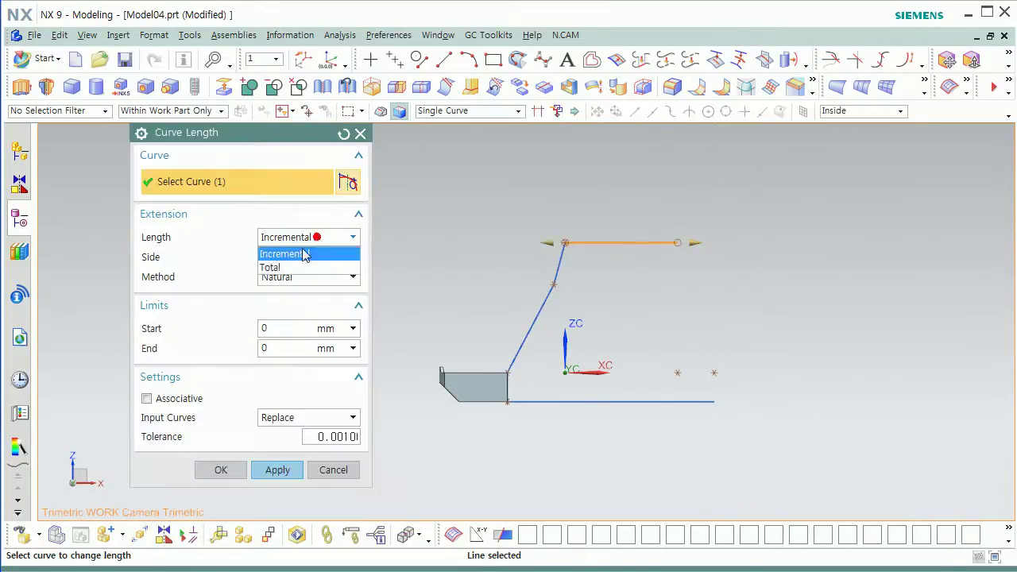
{"action": "left_click", "coordinate": [316, 268]}
{"action": "left_click", "coordinate": [301, 331]}
{"action": "type", "text": "15"}
{"action": "key", "text": "Return"}
{"action": "middle_click", "coordinate": [499, 275]}
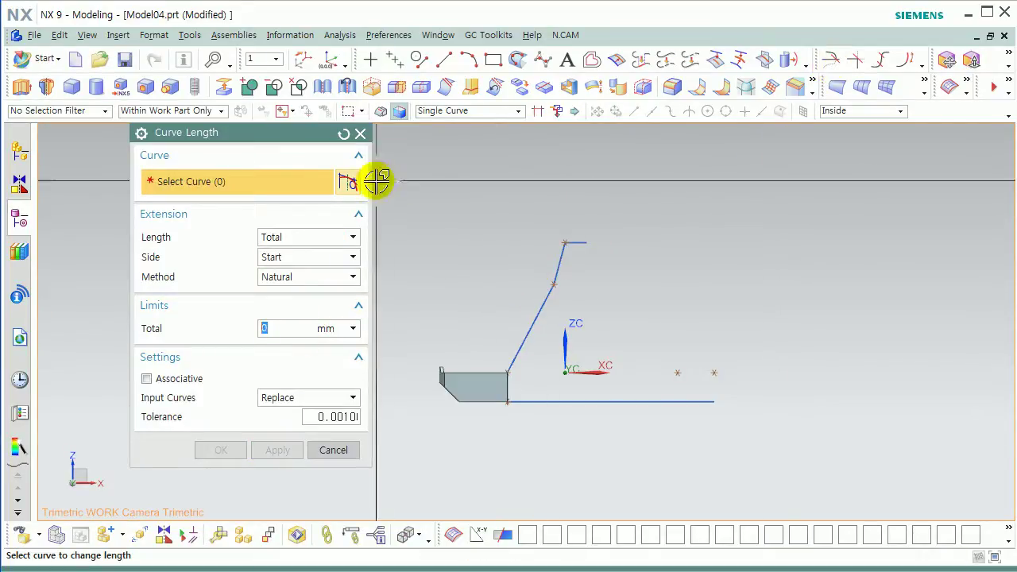
Step: Draw a line parallel to ZC, running down from the free end of the profile's short top line
{"action": "left_click", "coordinate": [423, 67]}
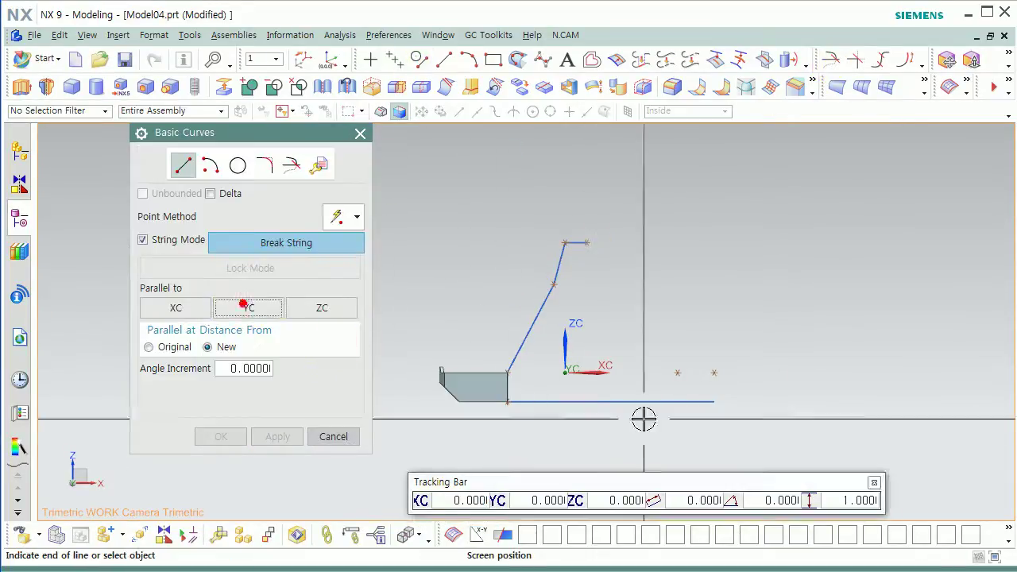
{"action": "left_click", "coordinate": [320, 308]}
{"action": "left_click", "coordinate": [607, 373]}
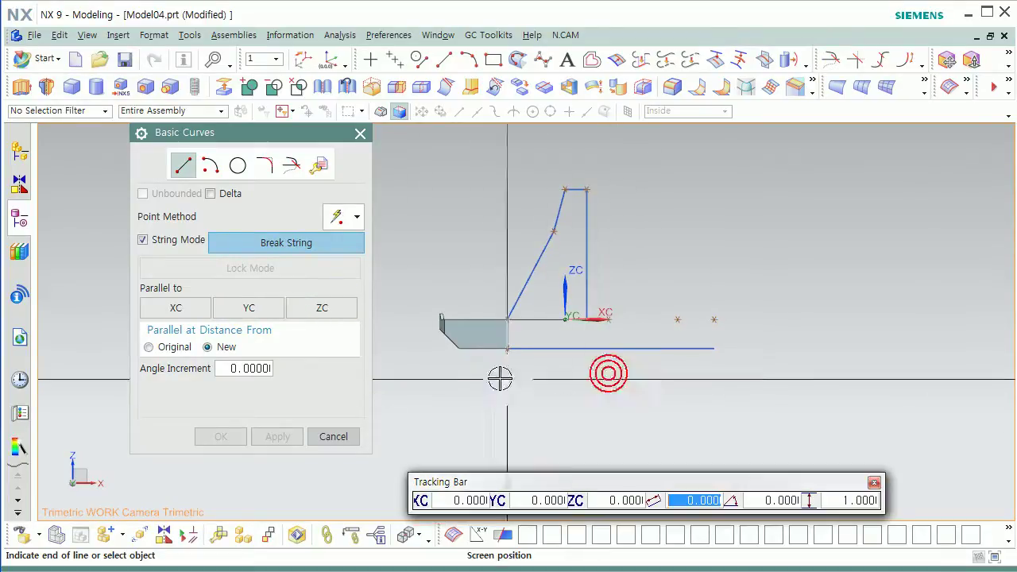
{"action": "left_click", "coordinate": [695, 349]}
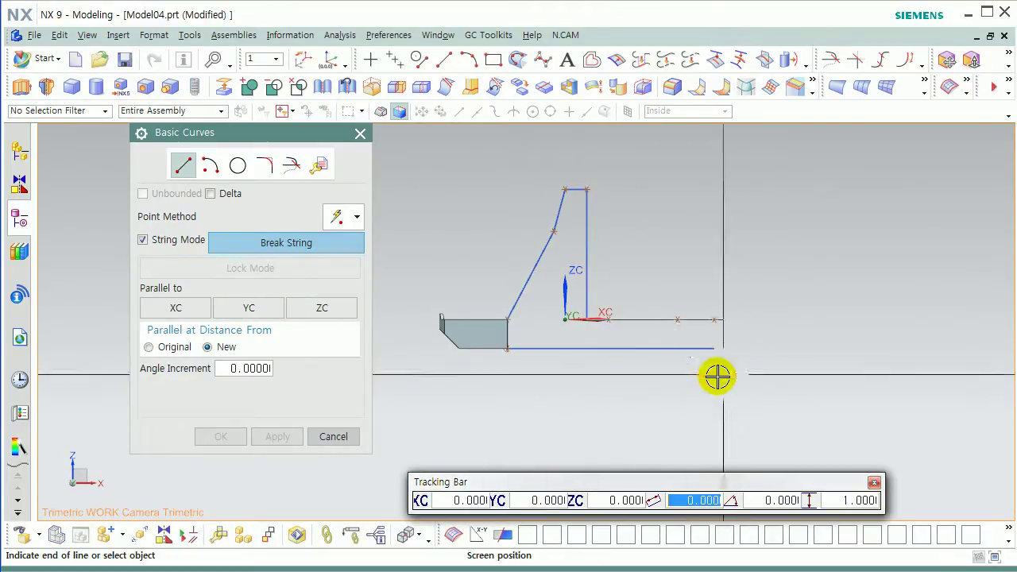
{"action": "left_click", "coordinate": [334, 437]}
Step: Trim the corner between the new vertical line and the long bottom line to close the profile
{"action": "scroll", "coordinate": [336, 427], "scroll_direction": "down", "scroll_amount": 3}
{"action": "left_click", "coordinate": [679, 327]}
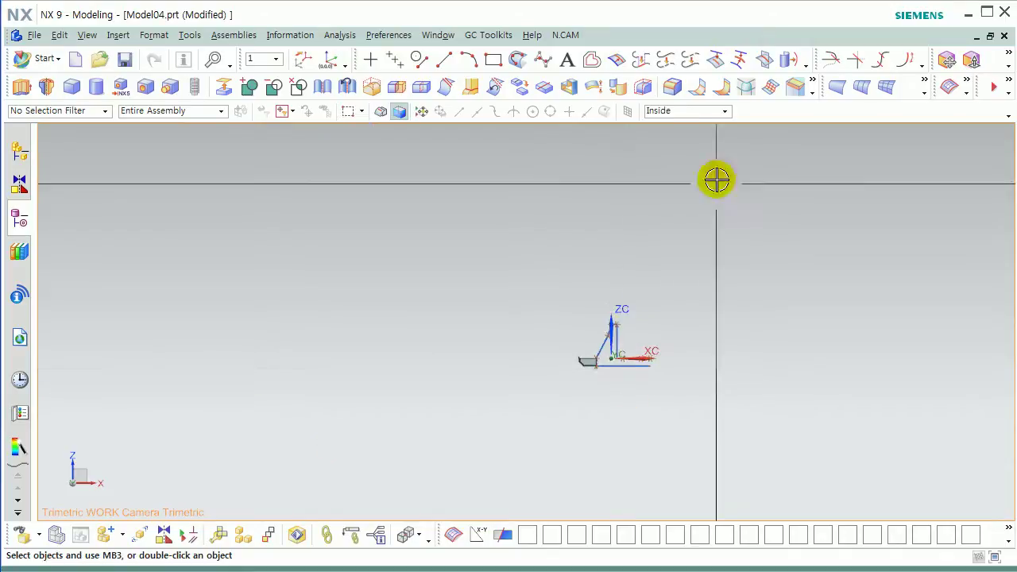
{"action": "left_click", "coordinate": [855, 61]}
{"action": "scroll", "coordinate": [633, 345], "scroll_direction": "up", "scroll_amount": 5}
{"action": "middle_click_drag", "start_coordinate": [615, 365], "coordinate": [573, 383]}
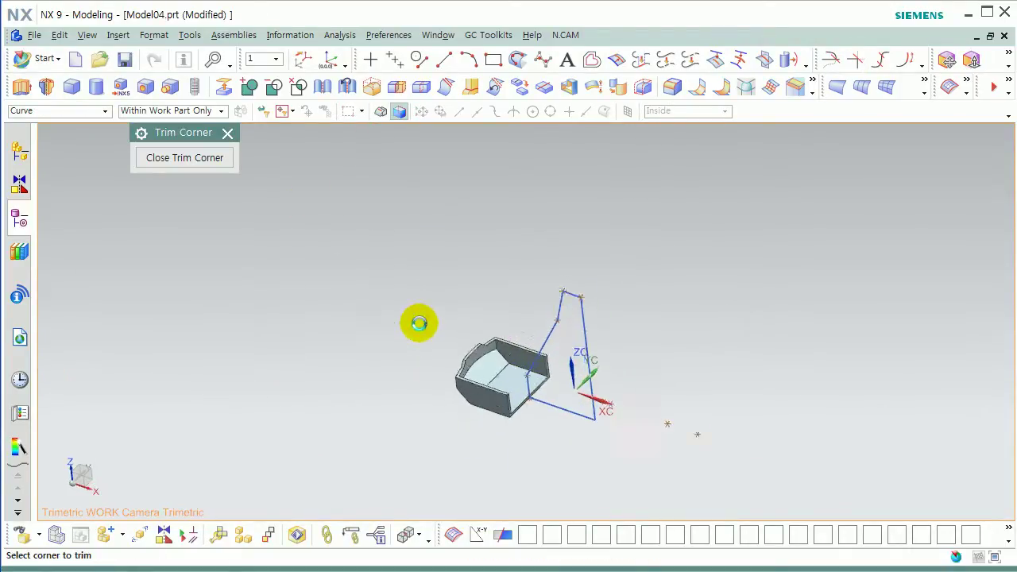
{"action": "key", "text": "Escape"}
{"action": "key", "text": "ctrl+f"}
{"action": "key", "text": "End"}
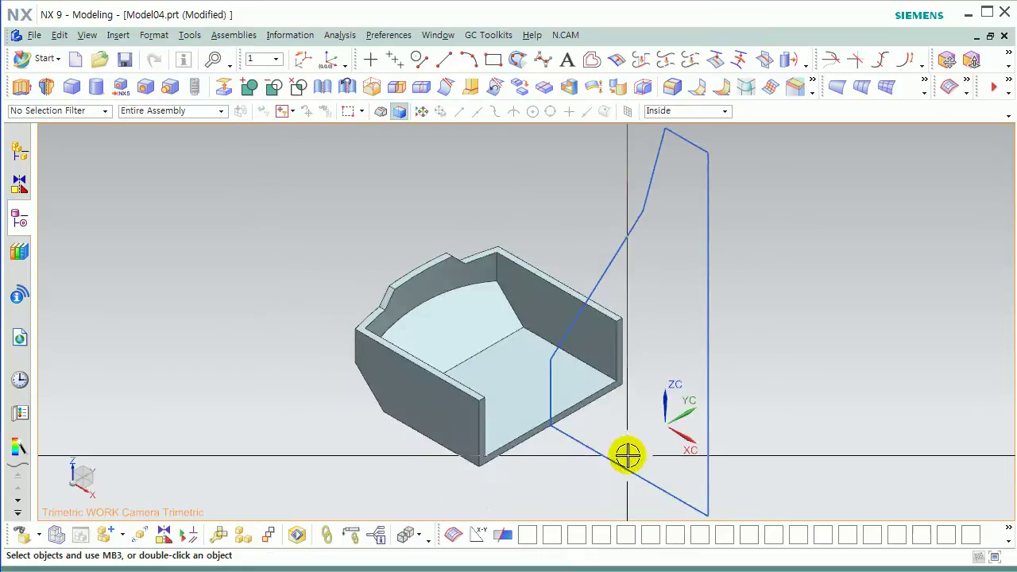
Step: Extrude the six curves of the closed profile from -55 mm to 55 mm as a separate body
{"action": "scroll", "coordinate": [626, 450], "scroll_direction": "down", "scroll_amount": 3}
{"action": "middle_click_drag", "start_coordinate": [583, 418], "coordinate": [597, 428]}
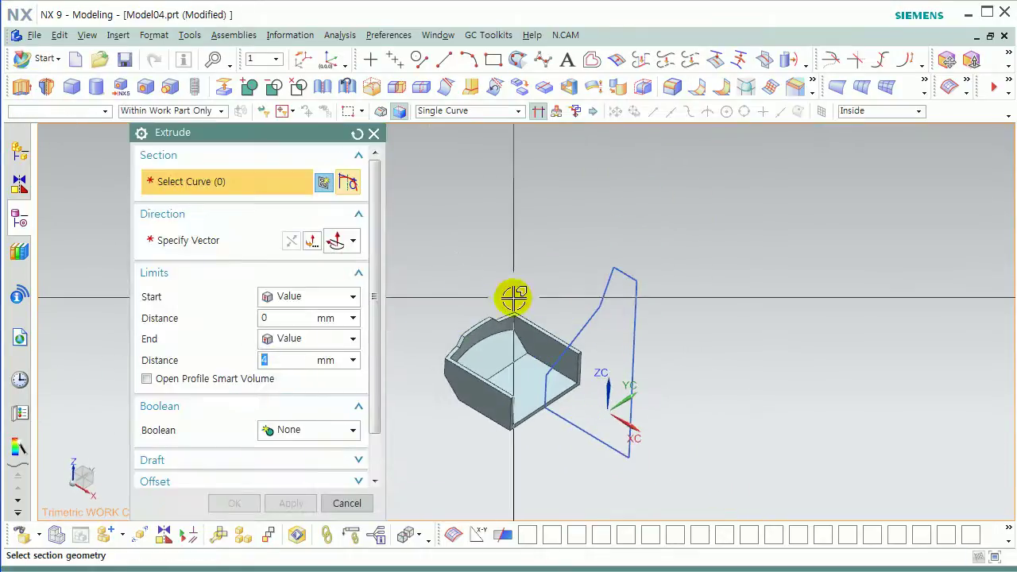
{"action": "middle_click_drag", "start_coordinate": [458, 307], "coordinate": [521, 298], "text": "shift"}
{"action": "left_click", "coordinate": [59, 113]}
{"action": "left_click", "coordinate": [50, 136]}
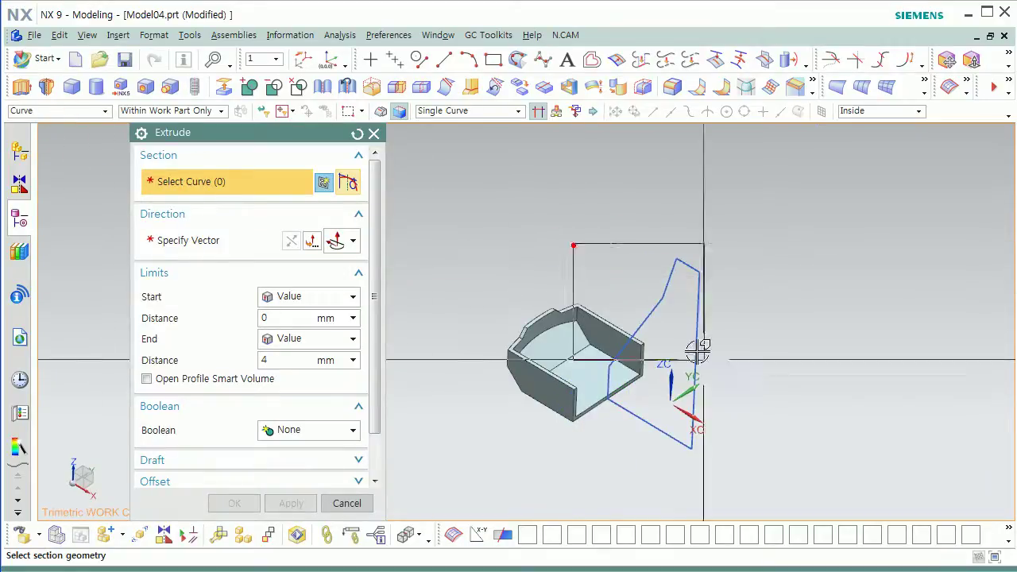
{"action": "left_click_drag", "start_coordinate": [574, 245], "coordinate": [749, 474]}
{"action": "middle_click_drag", "start_coordinate": [611, 434], "coordinate": [658, 386], "text": "shift"}
{"action": "key", "text": "F8"}
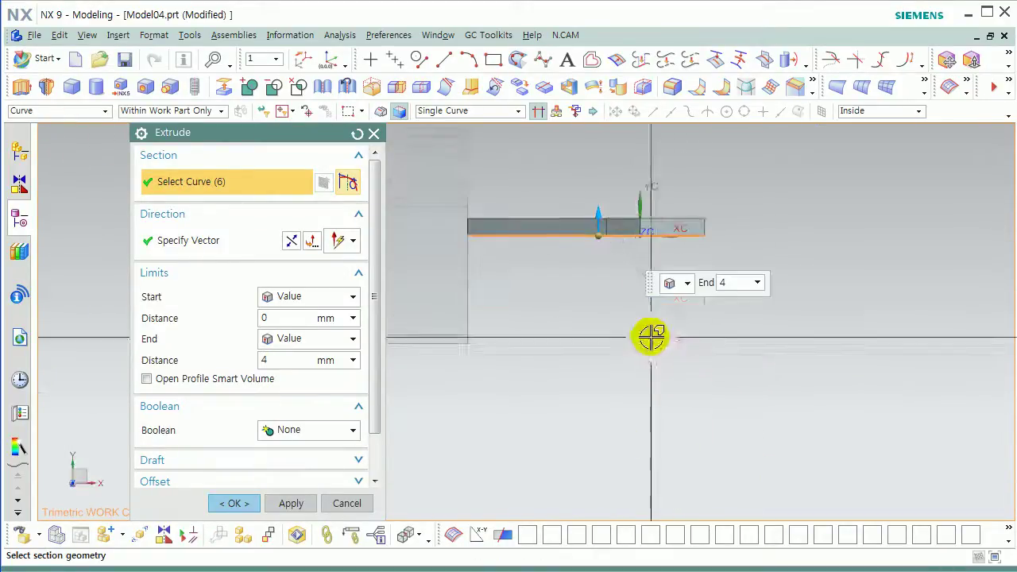
{"action": "left_click", "coordinate": [272, 317]}
{"action": "key", "text": "Tab"}
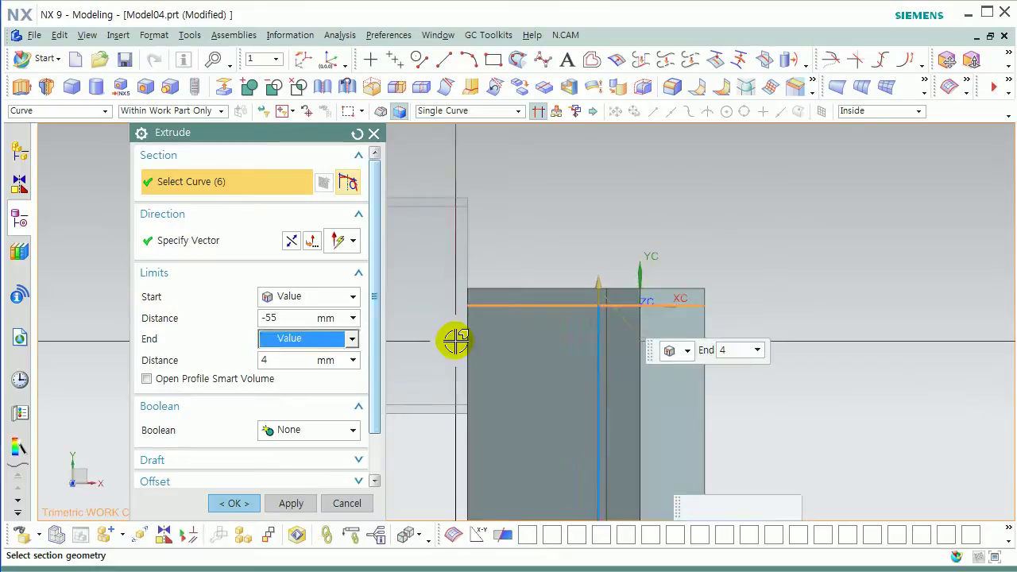
{"action": "type", "text": "55"}
{"action": "middle_click_drag", "start_coordinate": [455, 340], "coordinate": [692, 359]}
{"action": "middle_click", "coordinate": [660, 379]}
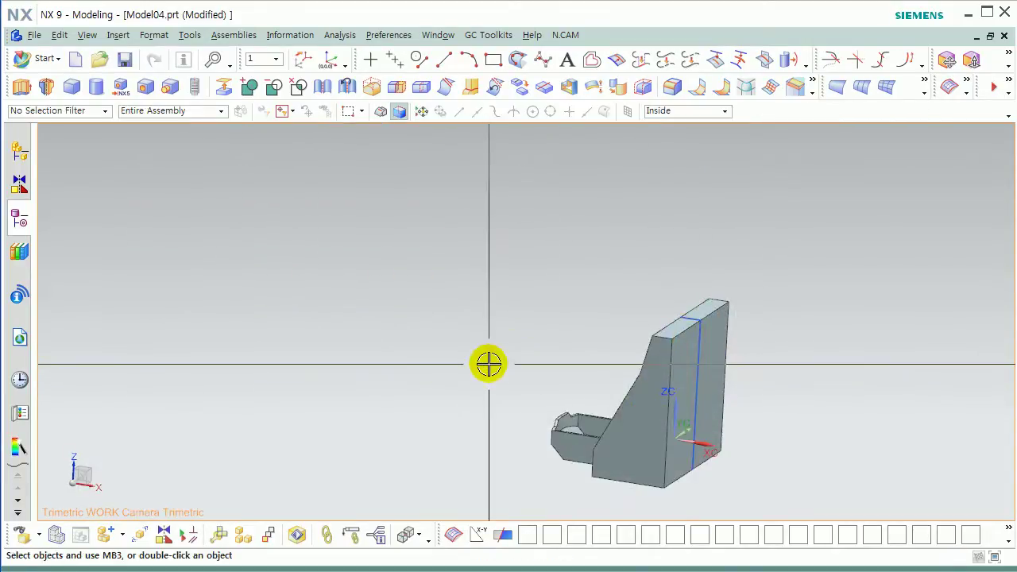
Step: Reorient the WCS onto the block's tall flat face and move its origin to the lower end of the profile line
{"action": "middle_click_drag", "start_coordinate": [444, 411], "coordinate": [561, 452]}
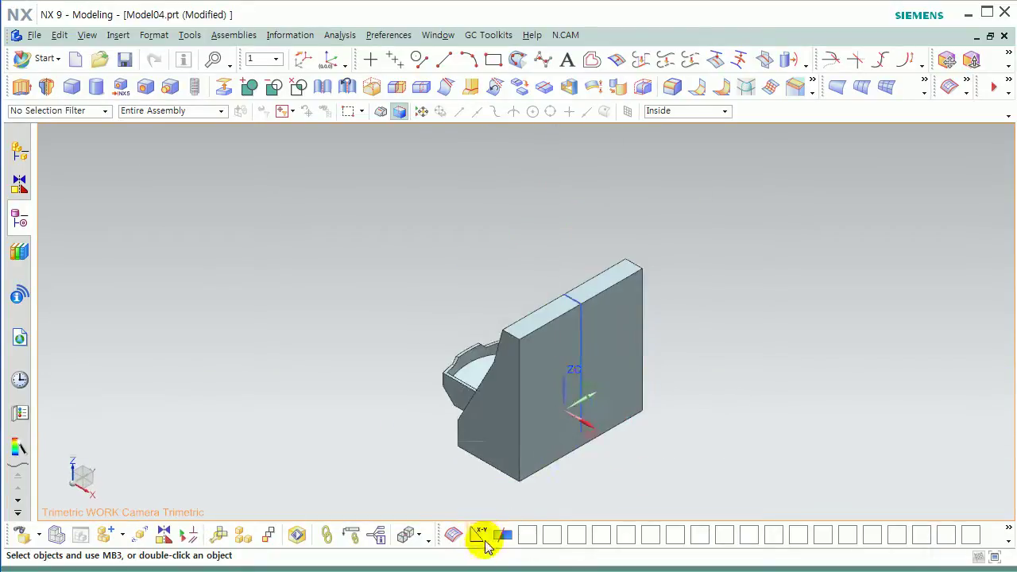
{"action": "middle_click_drag", "start_coordinate": [601, 381], "coordinate": [676, 445]}
{"action": "left_click", "coordinate": [481, 537]}
{"action": "scroll", "coordinate": [538, 486], "scroll_direction": "down", "scroll_amount": 2}
{"action": "middle_click_drag", "start_coordinate": [539, 486], "coordinate": [583, 470]}
{"action": "double_click", "coordinate": [586, 387]}
{"action": "scroll", "coordinate": [577, 452], "scroll_direction": "up", "scroll_amount": 1}
{"action": "scroll", "coordinate": [576, 453], "scroll_direction": "up", "scroll_amount": 1}
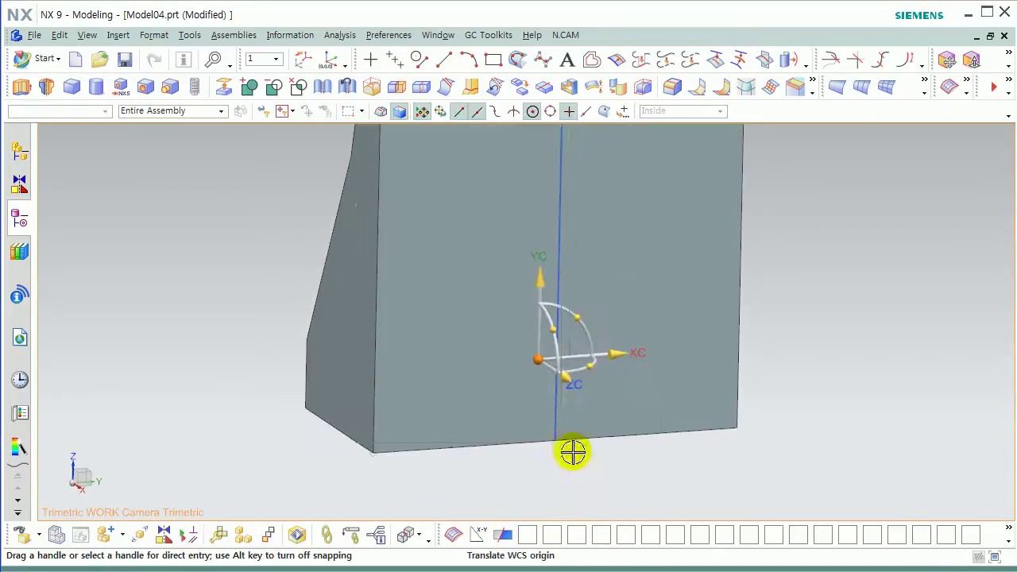
{"action": "left_click", "coordinate": [559, 444]}
{"action": "scroll", "coordinate": [754, 420], "scroll_direction": "down", "scroll_amount": 2}
{"action": "middle_click", "coordinate": [755, 422]}
Step: Display the model in wireframe and hide the block's profile curves
{"action": "middle_click_drag", "start_coordinate": [361, 429], "coordinate": [347, 424]}
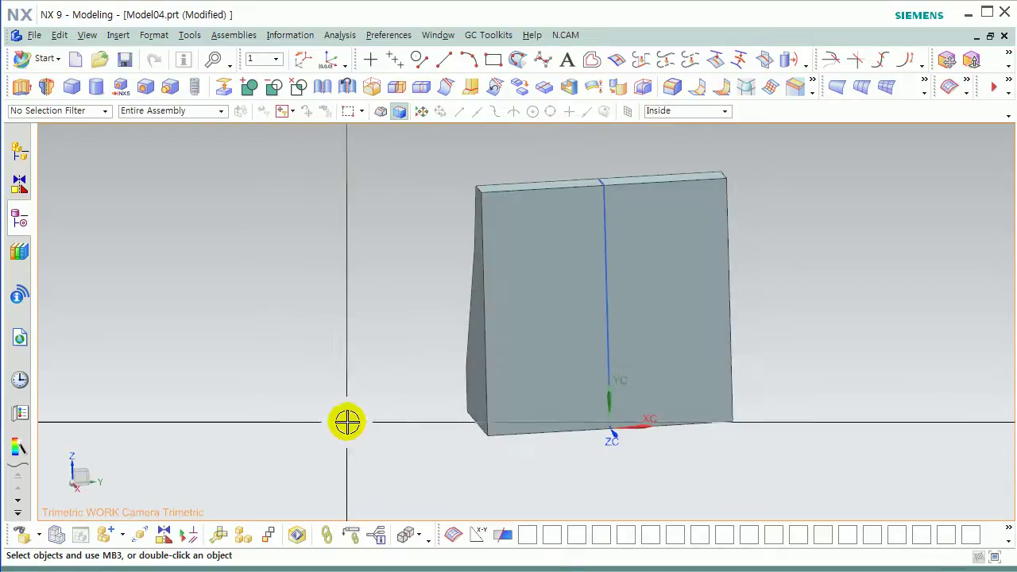
{"action": "right_click_drag", "start_coordinate": [329, 328], "coordinate": [324, 322]}
{"action": "scroll", "coordinate": [483, 329], "scroll_direction": "down", "scroll_amount": 1}
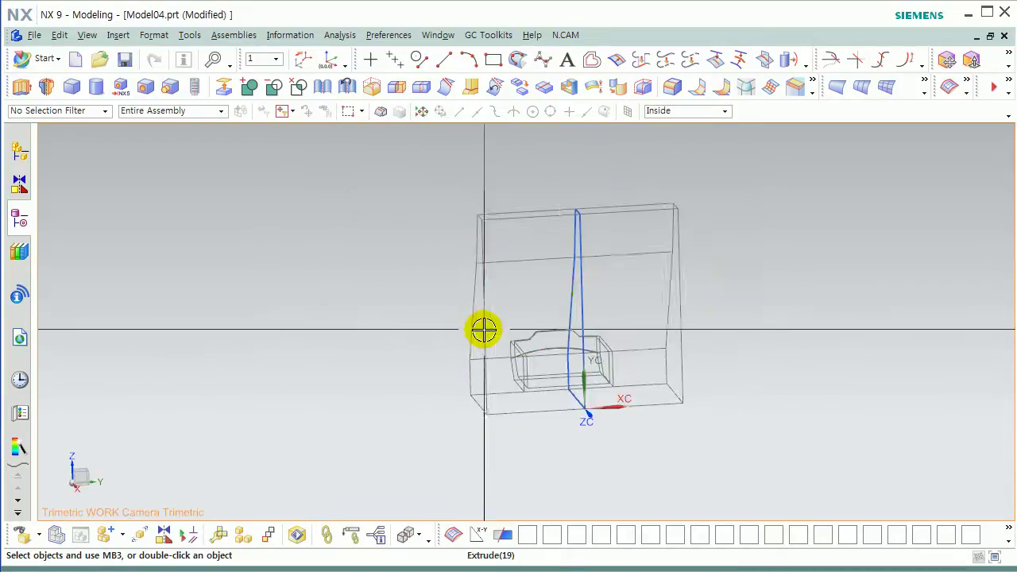
{"action": "key", "text": "ctrl+b"}
{"action": "left_click_drag", "start_coordinate": [547, 188], "coordinate": [610, 447]}
{"action": "middle_click", "coordinate": [610, 447]}
{"action": "middle_click_drag", "start_coordinate": [532, 456], "coordinate": [466, 374]}
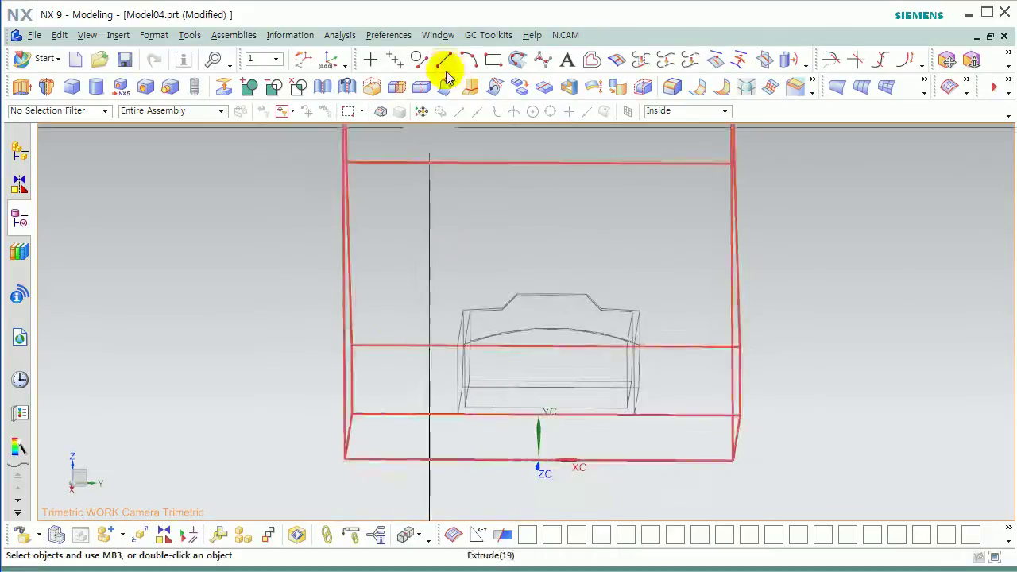
{"action": "left_click", "coordinate": [422, 59]}
{"action": "middle_click_drag", "start_coordinate": [453, 436], "coordinate": [583, 372], "text": "shift"}
{"action": "left_click", "coordinate": [472, 394]}
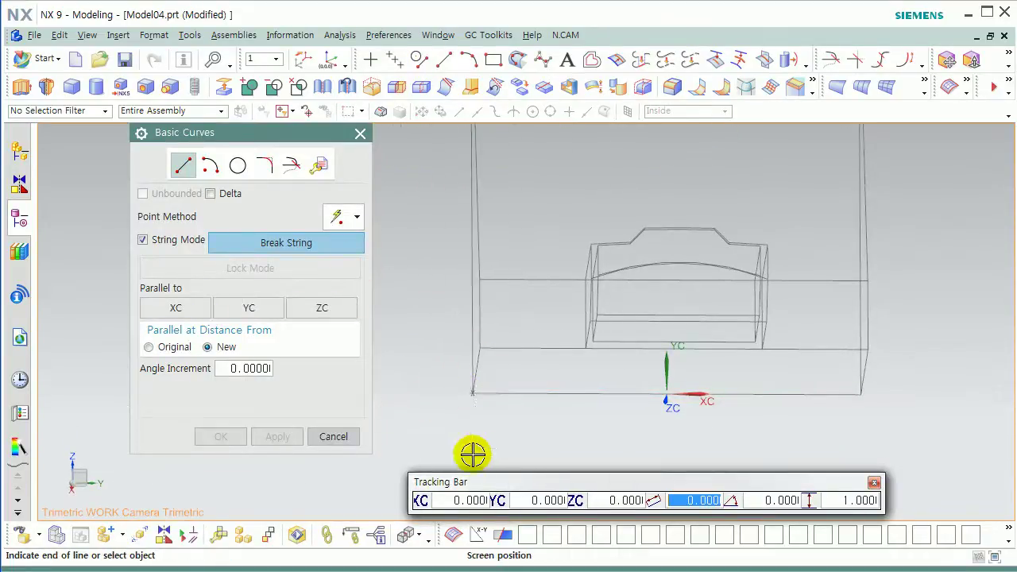
{"action": "left_click", "coordinate": [349, 436]}
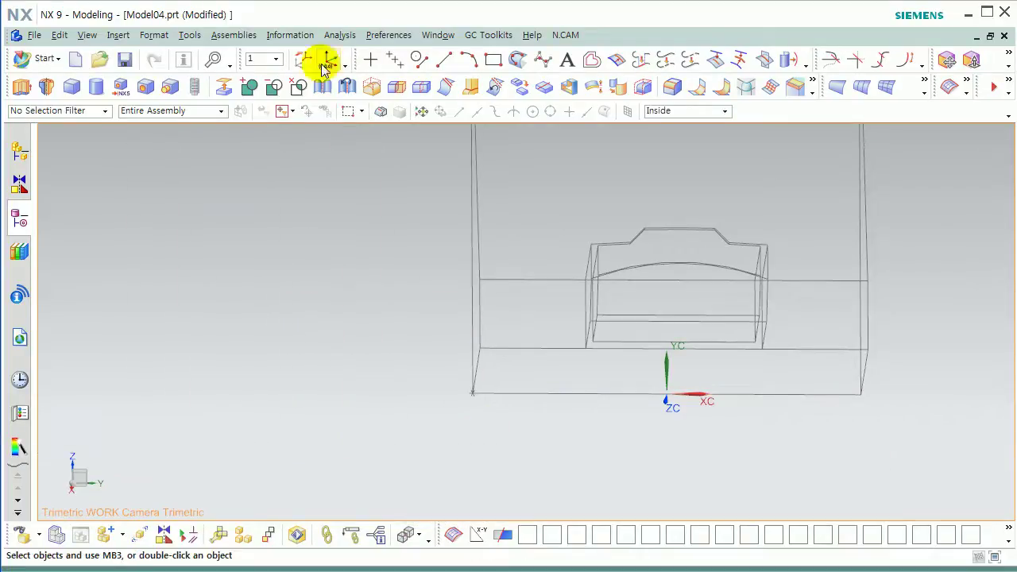
Step: Reset the WCS to absolute and start a line on the block's bottom edge, using a rectangular offset in Y from the lower corner
{"action": "middle_click_drag", "start_coordinate": [367, 359], "coordinate": [398, 383]}
{"action": "left_click", "coordinate": [417, 59]}
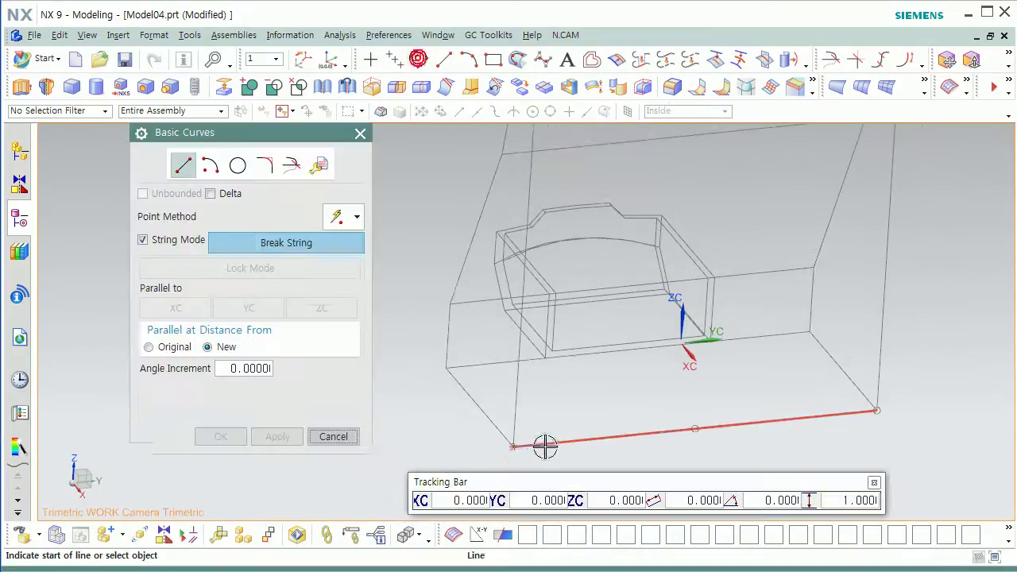
{"action": "left_click", "coordinate": [356, 216]}
{"action": "left_click", "coordinate": [332, 438]}
{"action": "left_click", "coordinate": [249, 181]}
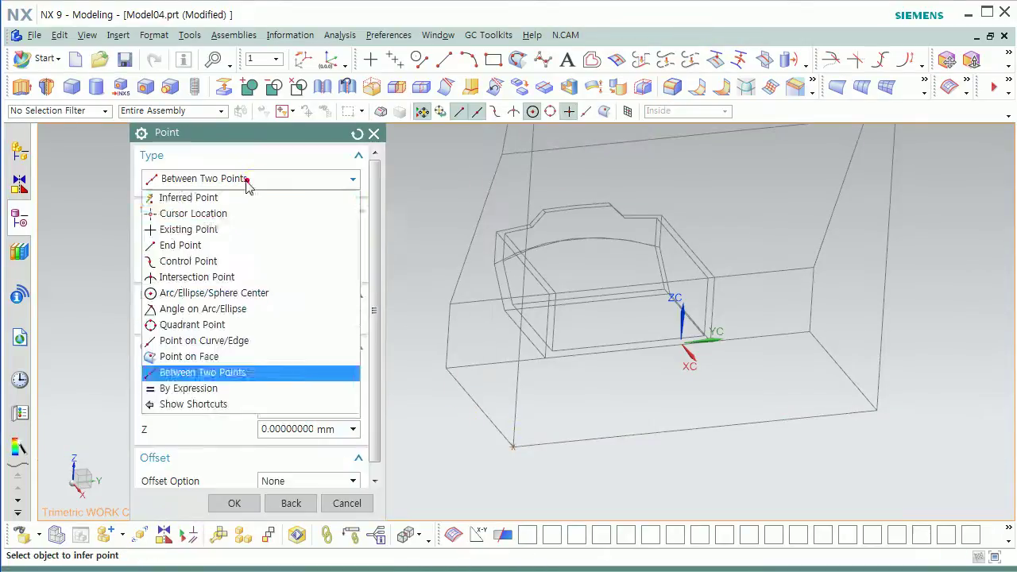
{"action": "left_click", "coordinate": [236, 195]}
{"action": "left_click", "coordinate": [299, 401]}
{"action": "left_click", "coordinate": [299, 433]}
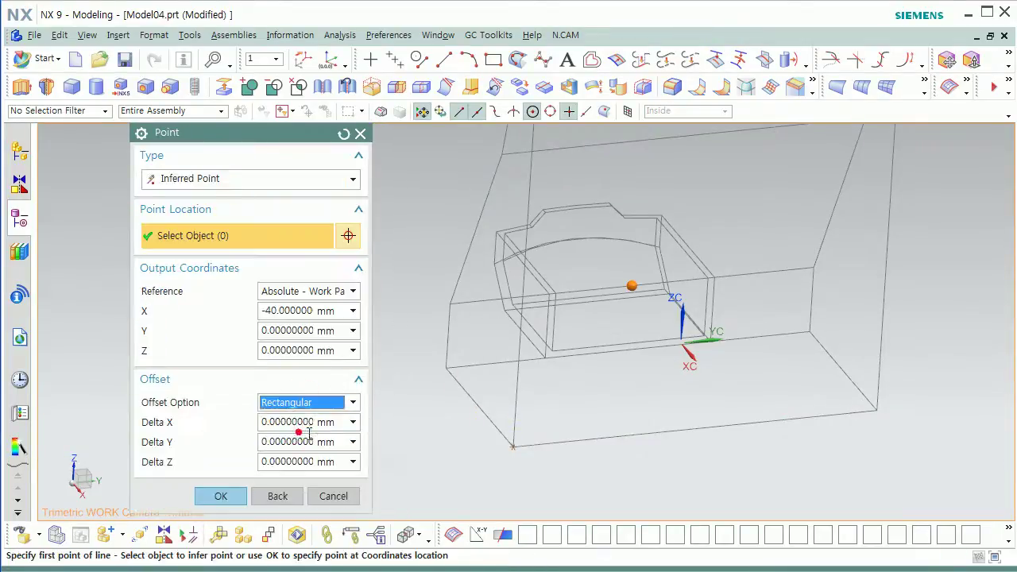
{"action": "left_click", "coordinate": [513, 447]}
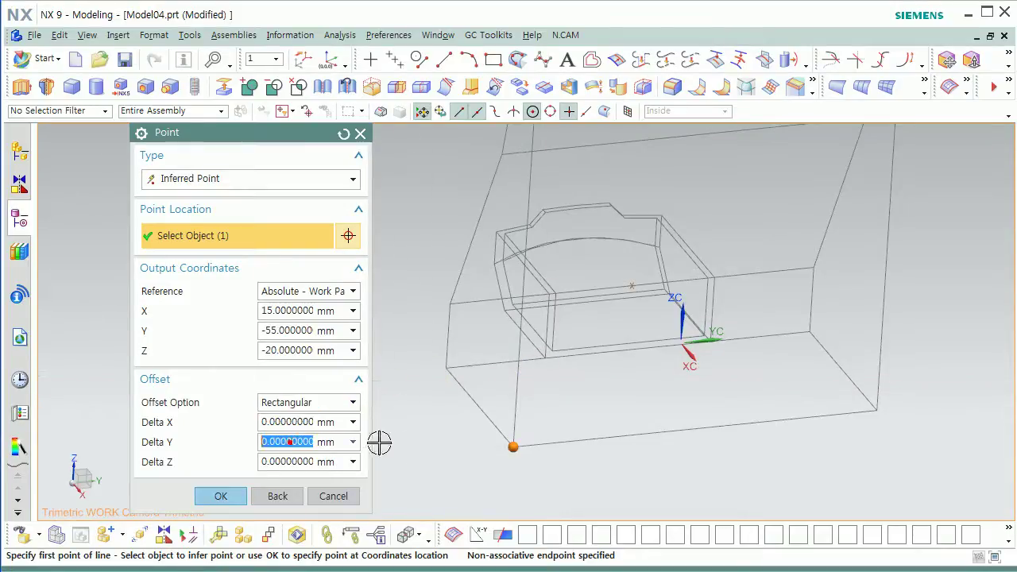
{"action": "left_click", "coordinate": [222, 494]}
{"action": "left_click", "coordinate": [284, 495]}
{"action": "middle_click_drag", "start_coordinate": [597, 366], "coordinate": [634, 345], "text": "shift"}
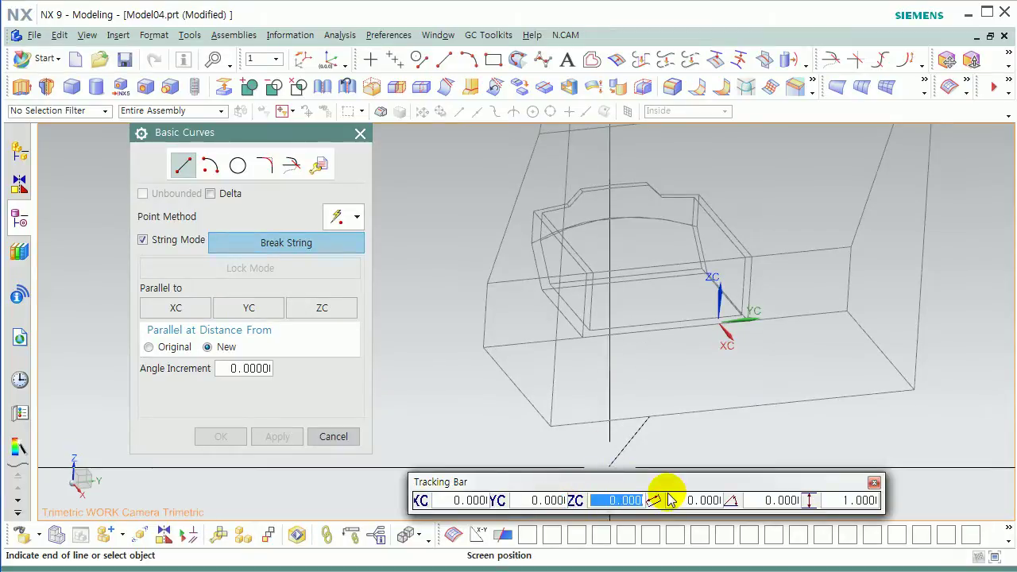
Step: Draw a vertical segment using a delta Z value, continued by a slanted line to the end of the block's upper slope edge
{"action": "left_click", "coordinate": [222, 196]}
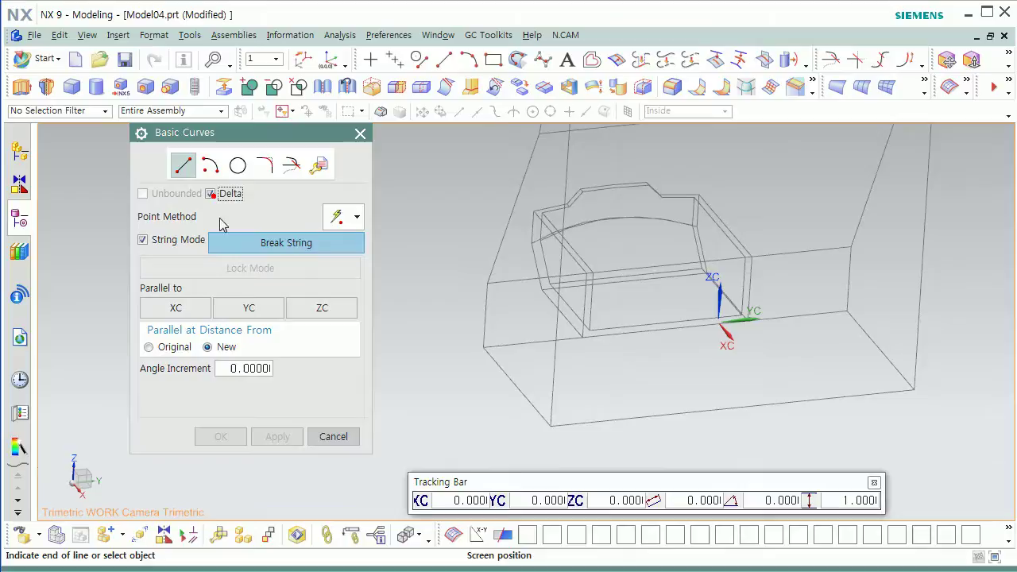
{"action": "left_click", "coordinate": [618, 499]}
{"action": "middle_click_drag", "start_coordinate": [764, 358], "coordinate": [567, 242]}
{"action": "left_click", "coordinate": [564, 230]}
{"action": "left_click", "coordinate": [332, 430]}
Step: Set up an extrusion of the two connected lines with its start limit at -70 mm and its end at 55 mm
{"action": "middle_click_drag", "start_coordinate": [445, 413], "coordinate": [481, 393]}
{"action": "left_click", "coordinate": [31, 87]}
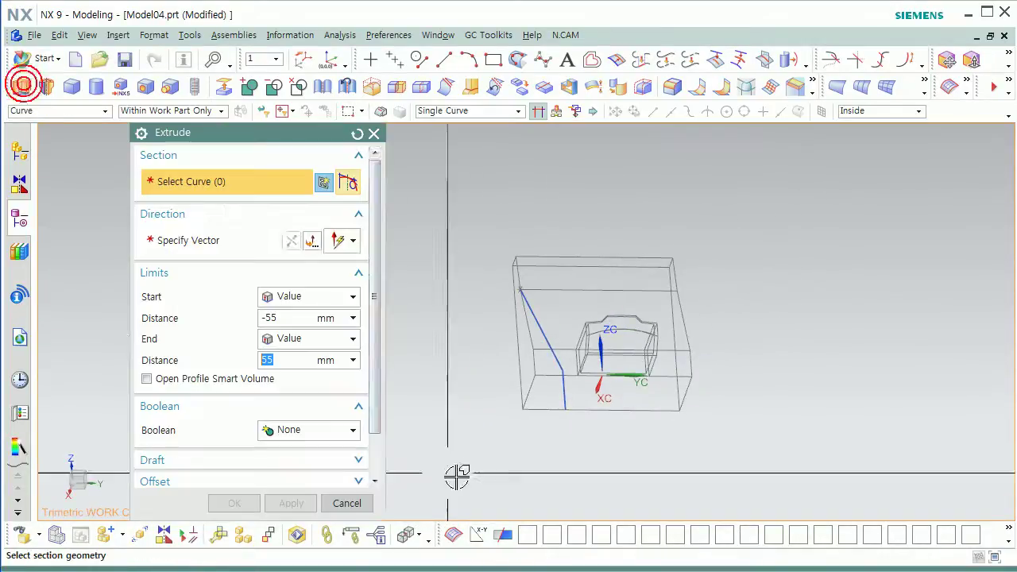
{"action": "left_click", "coordinate": [512, 314]}
{"action": "middle_click_drag", "start_coordinate": [581, 458], "coordinate": [569, 476]}
{"action": "left_click", "coordinate": [190, 239]}
{"action": "middle_click_drag", "start_coordinate": [551, 329], "coordinate": [468, 362]}
{"action": "left_click_drag", "start_coordinate": [476, 347], "coordinate": [455, 335]}
{"action": "middle_click_drag", "start_coordinate": [515, 436], "coordinate": [514, 404]}
{"action": "middle_click_drag", "start_coordinate": [554, 436], "coordinate": [447, 463]}
Step: Subtract the extrusion from the block to cut away its side
{"action": "left_click", "coordinate": [322, 430]}
{"action": "left_click", "coordinate": [318, 480]}
{"action": "mouse_move", "coordinate": [561, 433]}
{"action": "middle_mouse_down"}
{"action": "mouse_move", "coordinate": [572, 431]}
{"action": "mouse_move", "coordinate": [542, 437]}
{"action": "middle_mouse_up"}
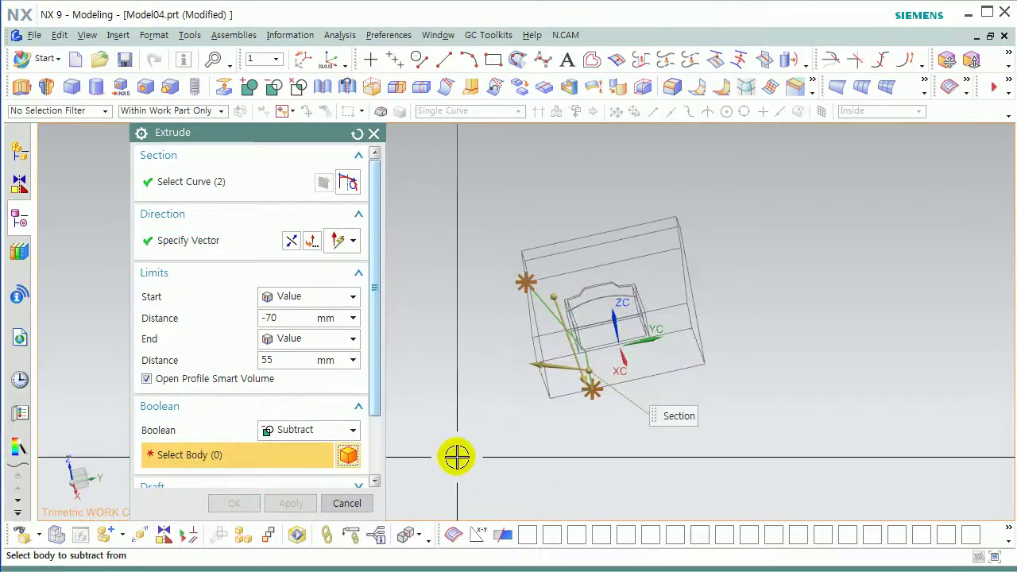
{"action": "left_click", "coordinate": [526, 380]}
{"action": "middle_click", "coordinate": [455, 377]}
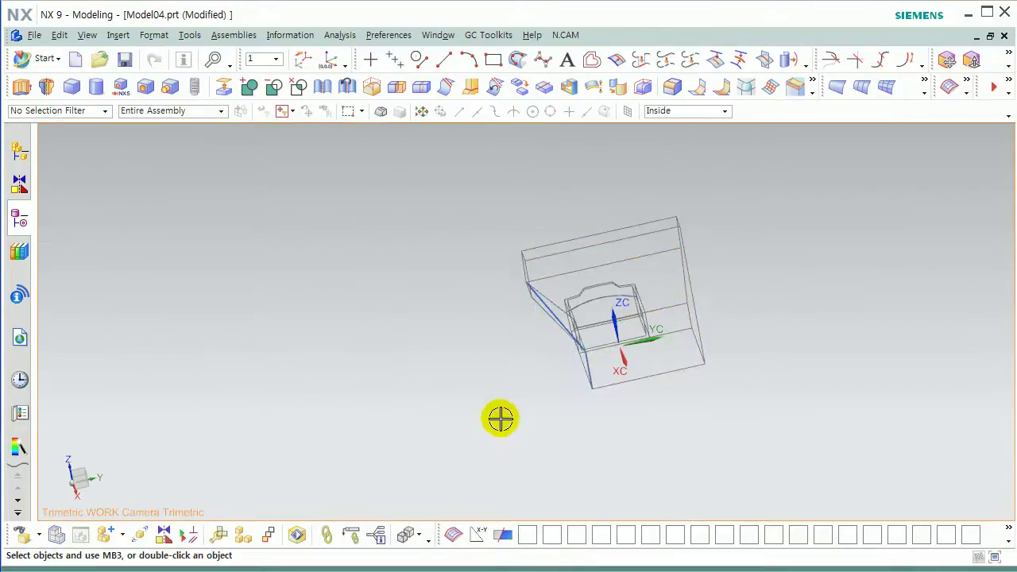
Step: Mirror the side cut about a new plane midway between two opposite faces of the block
{"action": "middle_click_drag", "start_coordinate": [170, 405], "coordinate": [333, 326]}
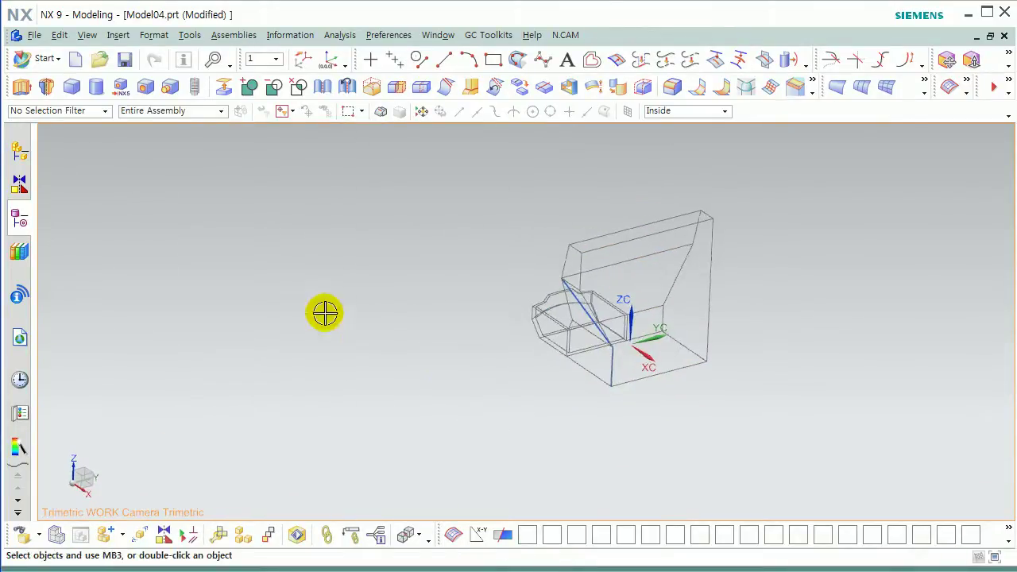
{"action": "left_click", "coordinate": [119, 35]}
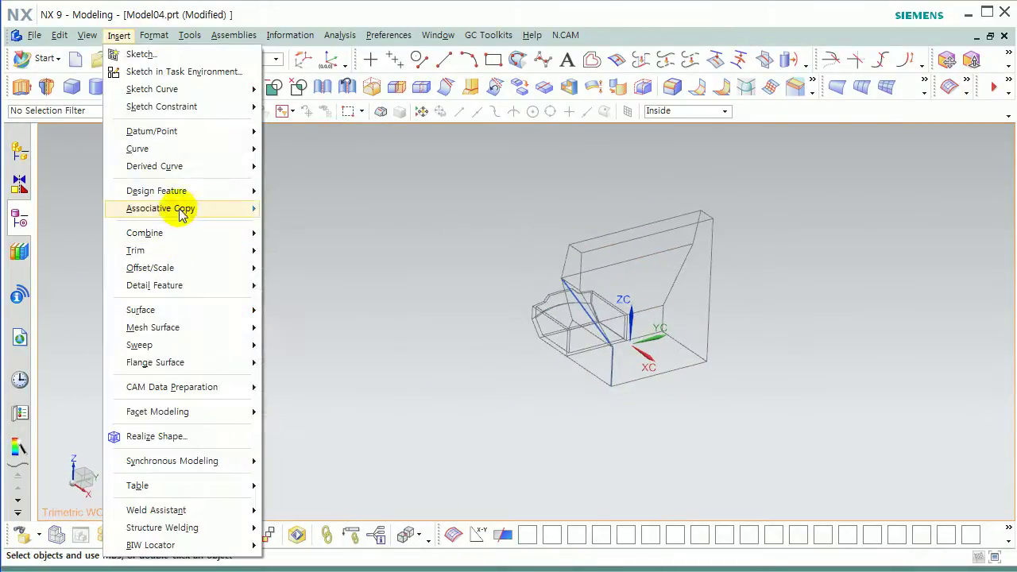
{"action": "left_click", "coordinate": [328, 351]}
{"action": "left_click", "coordinate": [19, 220]}
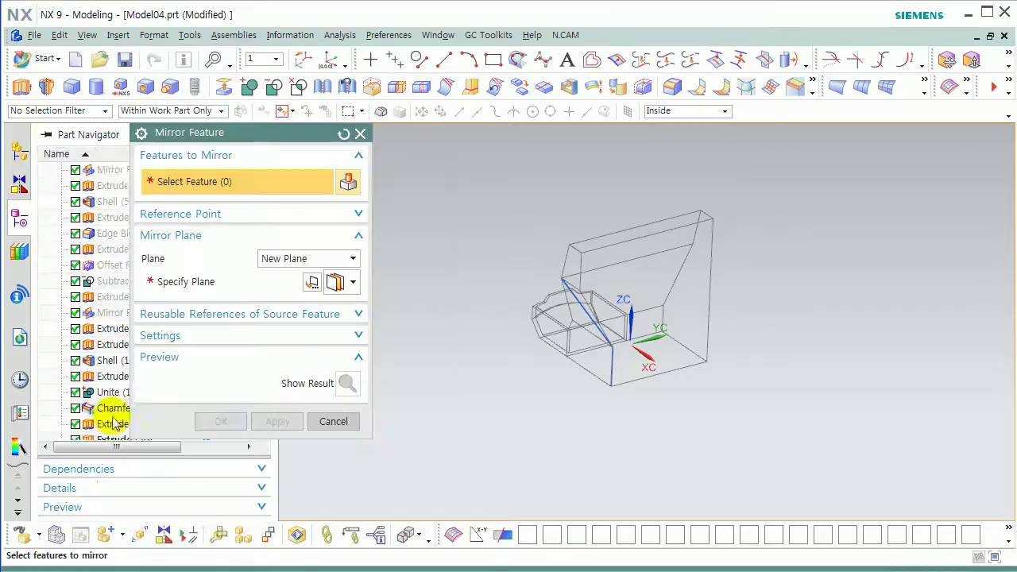
{"action": "left_click", "coordinate": [113, 423]}
{"action": "scroll", "coordinate": [553, 257], "scroll_direction": "up", "scroll_amount": 2}
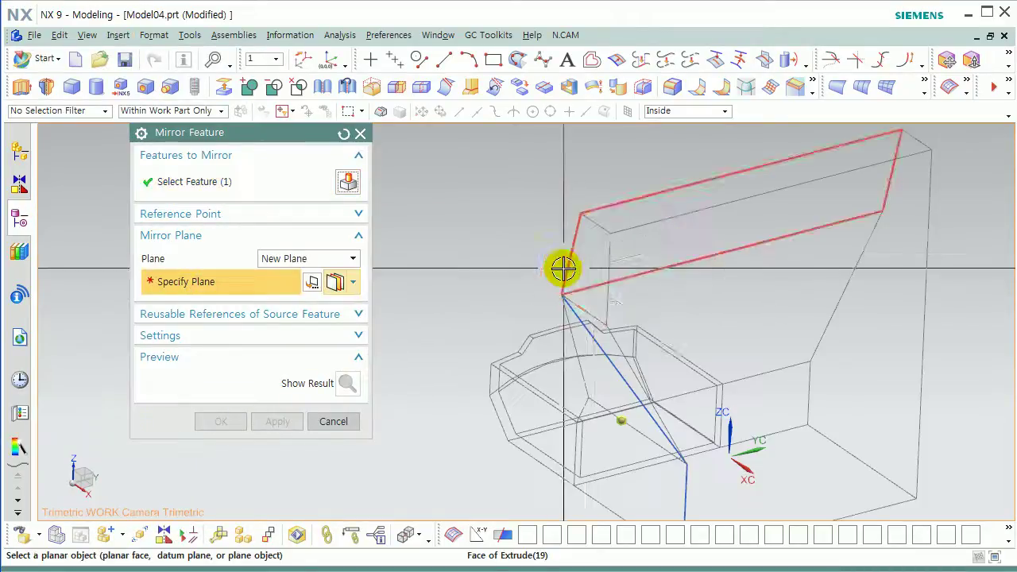
{"action": "middle_click_drag", "start_coordinate": [587, 247], "coordinate": [633, 315]}
{"action": "scroll", "coordinate": [633, 315], "scroll_direction": "up", "scroll_amount": 2}
{"action": "scroll", "coordinate": [633, 315], "scroll_direction": "down", "scroll_amount": 2}
{"action": "left_click", "coordinate": [633, 316]}
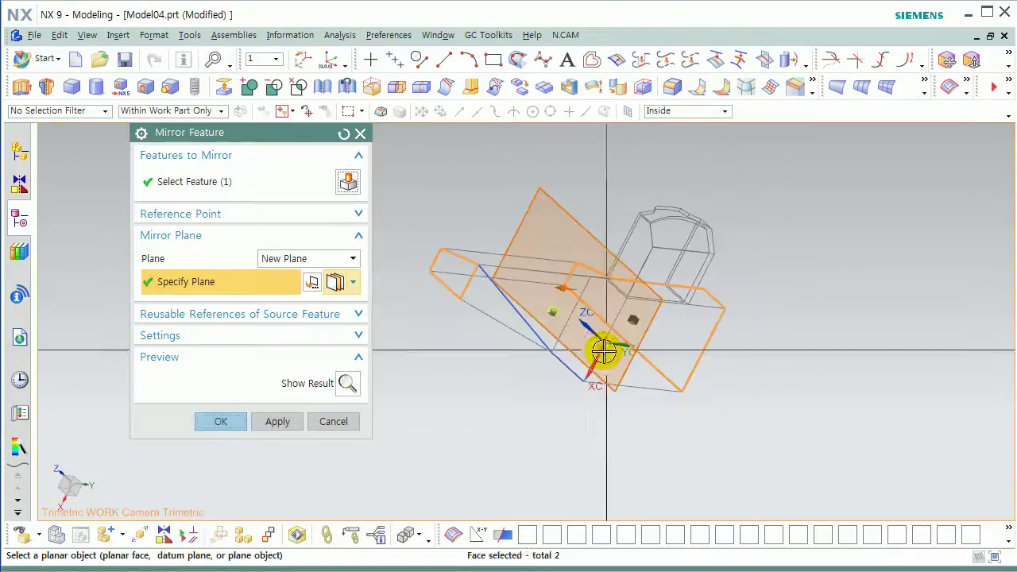
{"action": "middle_click", "coordinate": [633, 315]}
Step: Hide the profile lines of the side cut
{"action": "middle_click_drag", "start_coordinate": [604, 352], "coordinate": [653, 356]}
{"action": "middle_click_drag", "start_coordinate": [558, 344], "coordinate": [674, 320]}
{"action": "key", "text": "ctrl+b"}
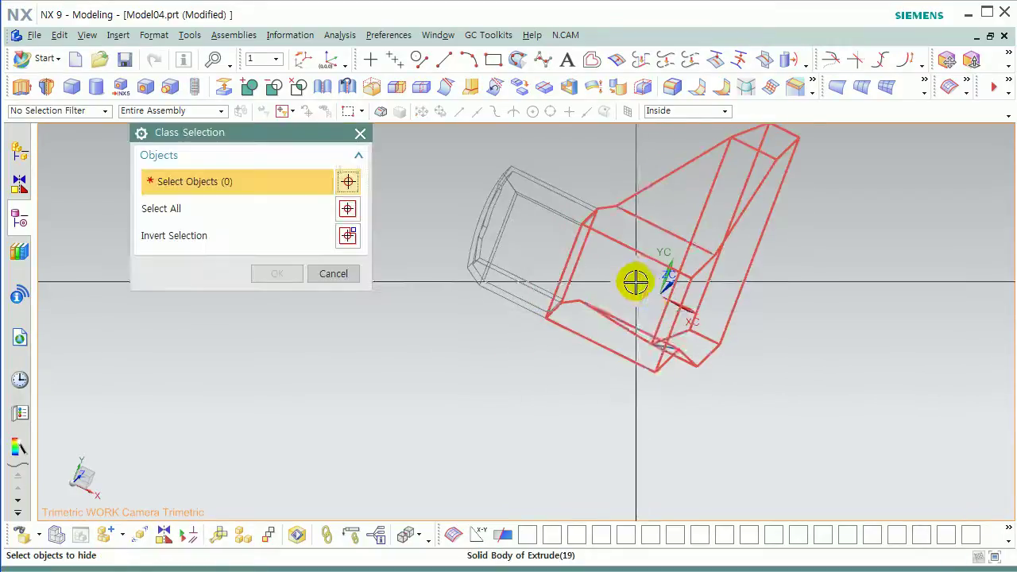
{"action": "middle_click", "coordinate": [601, 318]}
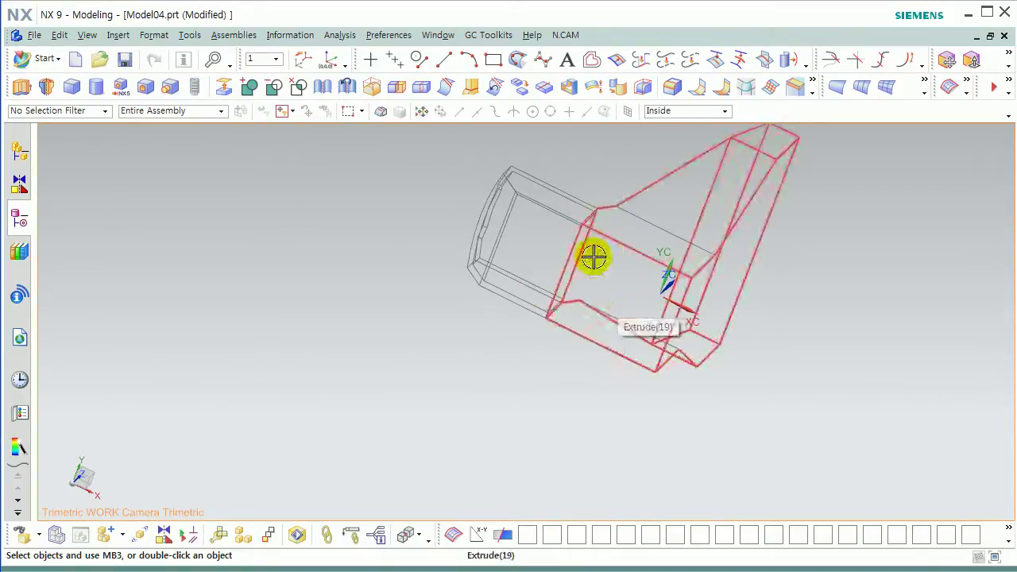
{"action": "left_click", "coordinate": [380, 235]}
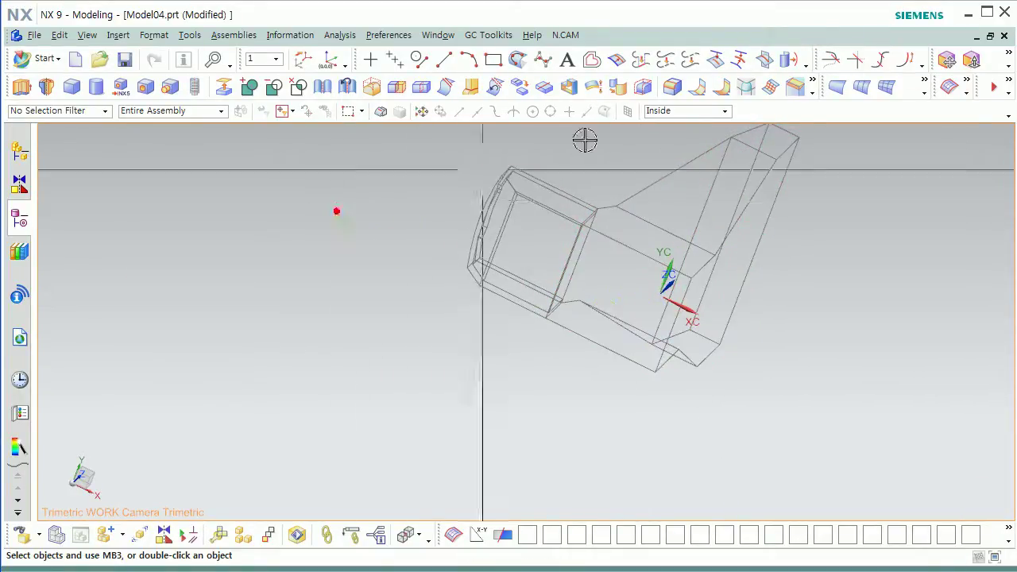
Step: Shell the tall sloped block with a 2 mm wall thickness, removing all faces between its two sides except the floor
{"action": "key", "text": "F12"}
{"action": "left_click", "coordinate": [572, 87]}
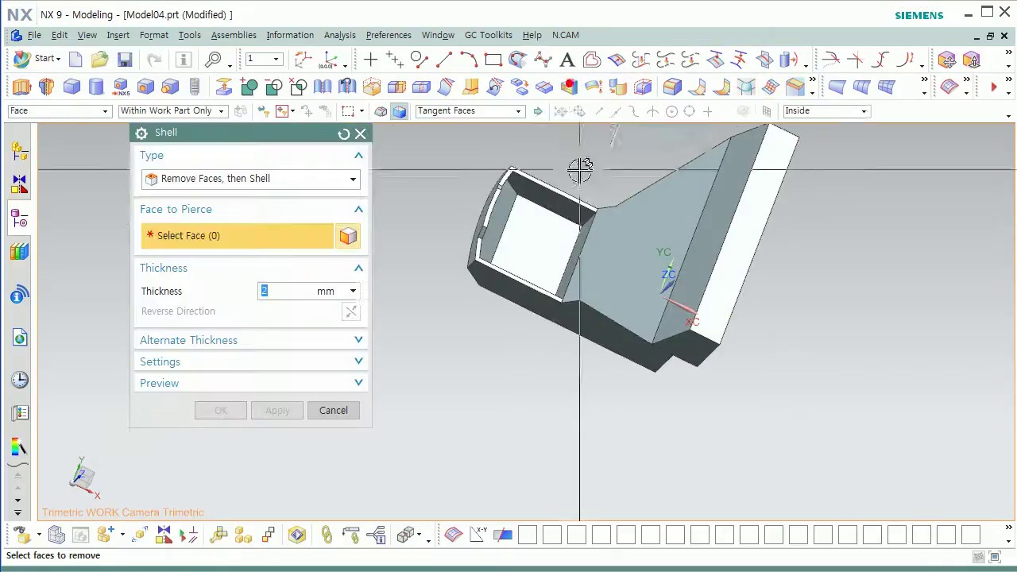
{"action": "scroll", "coordinate": [567, 303], "scroll_direction": "up", "scroll_amount": 3}
{"action": "left_click", "coordinate": [578, 217]}
{"action": "left_click", "coordinate": [634, 243]}
{"action": "middle_click_drag", "start_coordinate": [684, 290], "coordinate": [643, 281]}
{"action": "left_click", "coordinate": [703, 309]}
{"action": "left_click", "coordinate": [681, 313]}
{"action": "middle_click_drag", "start_coordinate": [704, 309], "coordinate": [482, 258]}
{"action": "left_click", "coordinate": [651, 292]}
{"action": "middle_click", "coordinate": [638, 329]}
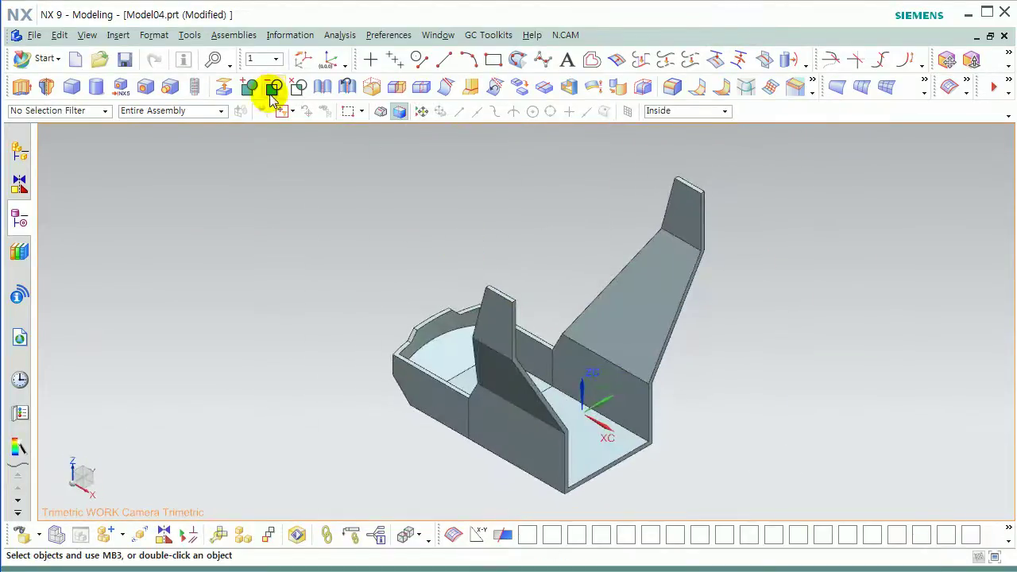
Step: Unite the tray-shaped body with the shelled block into one solid
{"action": "left_click", "coordinate": [273, 86]}
{"action": "left_click", "coordinate": [443, 363]}
{"action": "middle_click", "coordinate": [397, 374]}
{"action": "mouse_move", "coordinate": [397, 374]}
{"action": "middle_mouse_down"}
{"action": "mouse_move", "coordinate": [402, 427]}
{"action": "mouse_move", "coordinate": [408, 386]}
{"action": "middle_mouse_up"}
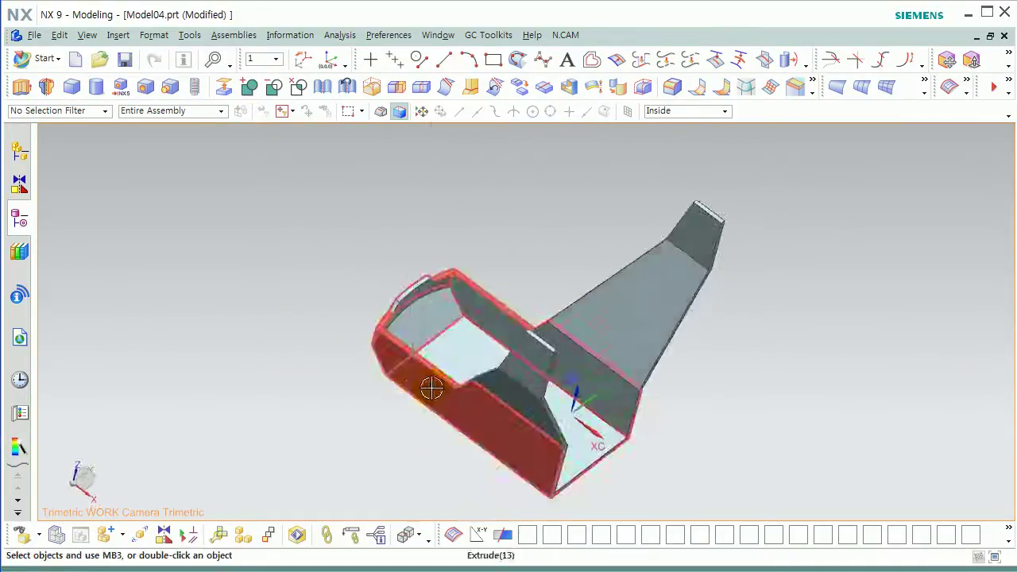
Step: Change the display color of the united body to red
{"action": "key", "text": "ctrl+j"}
{"action": "left_click", "coordinate": [484, 422]}
{"action": "middle_click", "coordinate": [281, 370]}
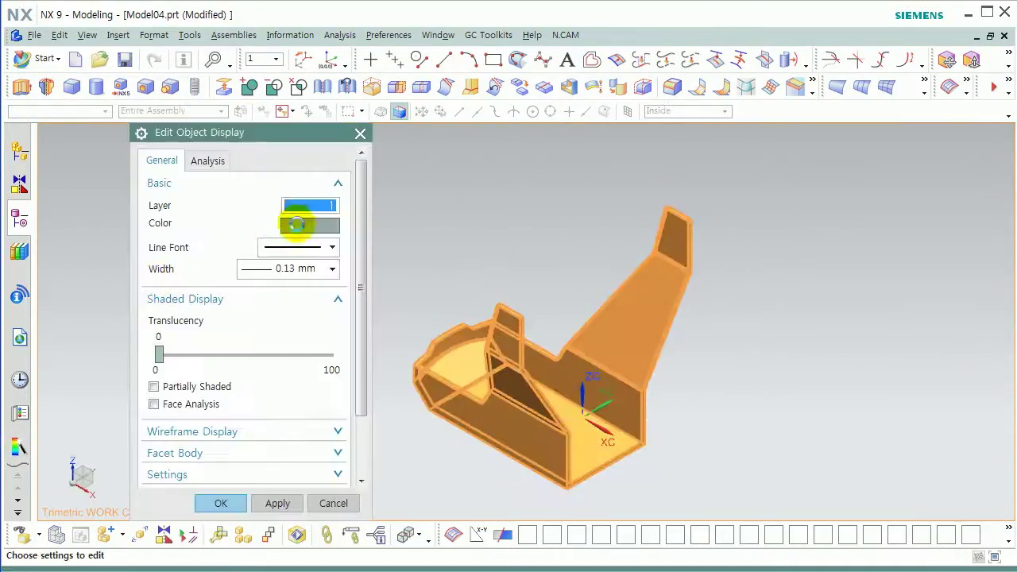
{"action": "left_click", "coordinate": [297, 224]}
{"action": "double_click", "coordinate": [191, 182]}
{"action": "middle_click", "coordinate": [389, 266]}
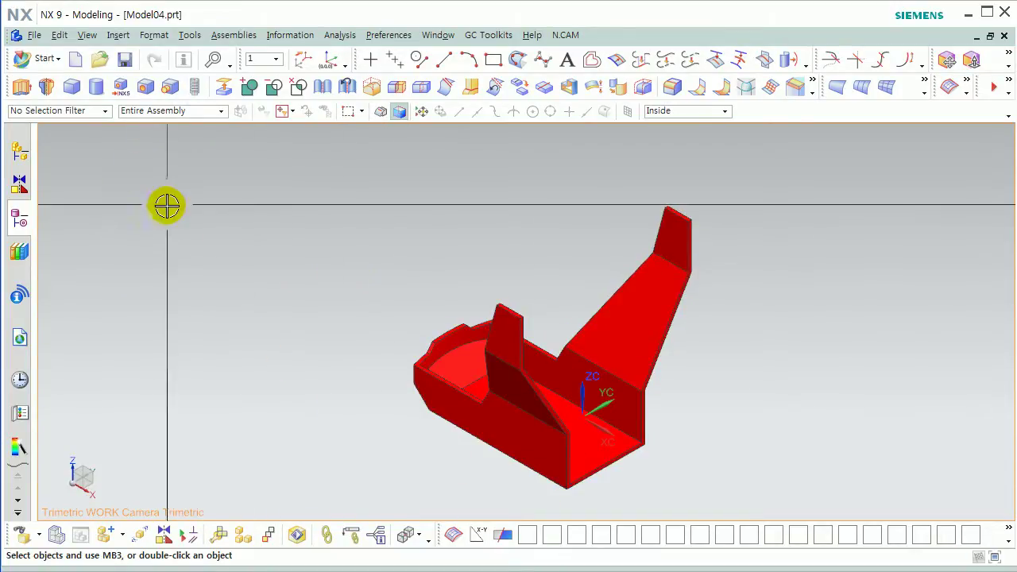
Step: Limit selection to solid bodies and copy the red body
{"action": "left_click", "coordinate": [63, 113]}
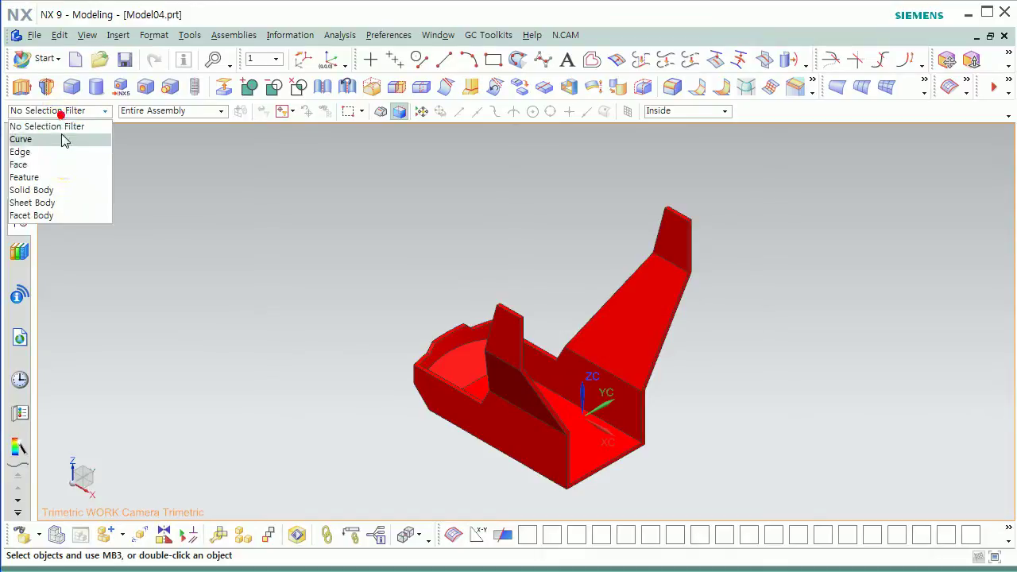
{"action": "left_click", "coordinate": [32, 190]}
{"action": "left_click", "coordinate": [517, 413]}
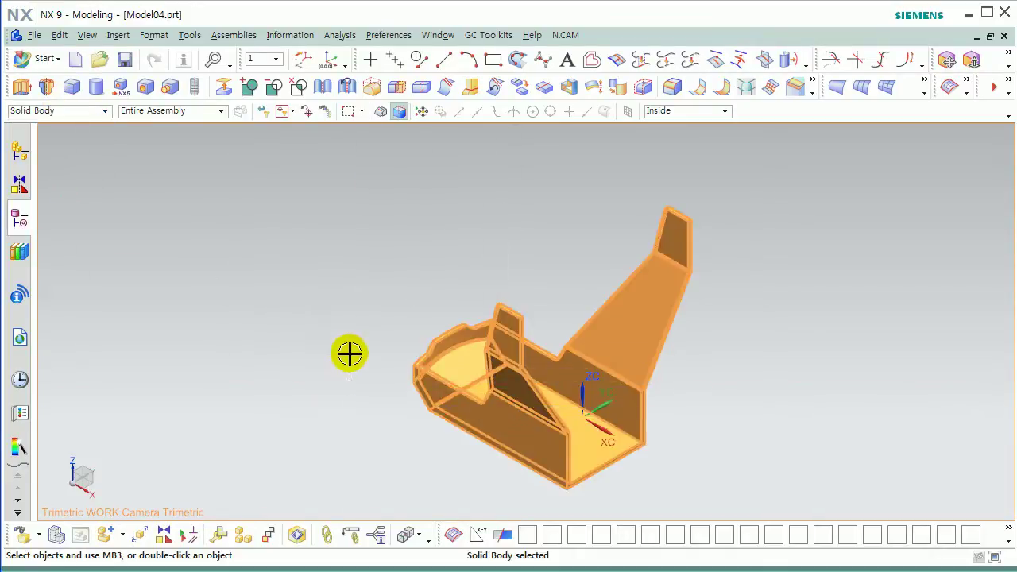
{"action": "key", "text": "ctrl+c"}
Step: Create a new blank part in millimetres named Model05 in the Iron Man folder
{"action": "left_click", "coordinate": [44, 60]}
{"action": "left_click", "coordinate": [49, 71]}
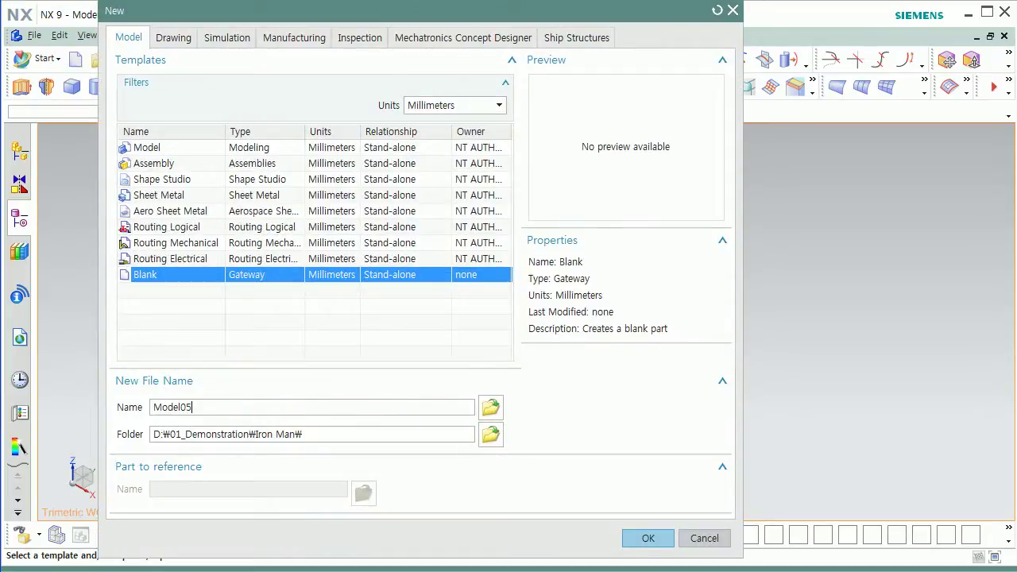
{"action": "key", "text": "Return"}
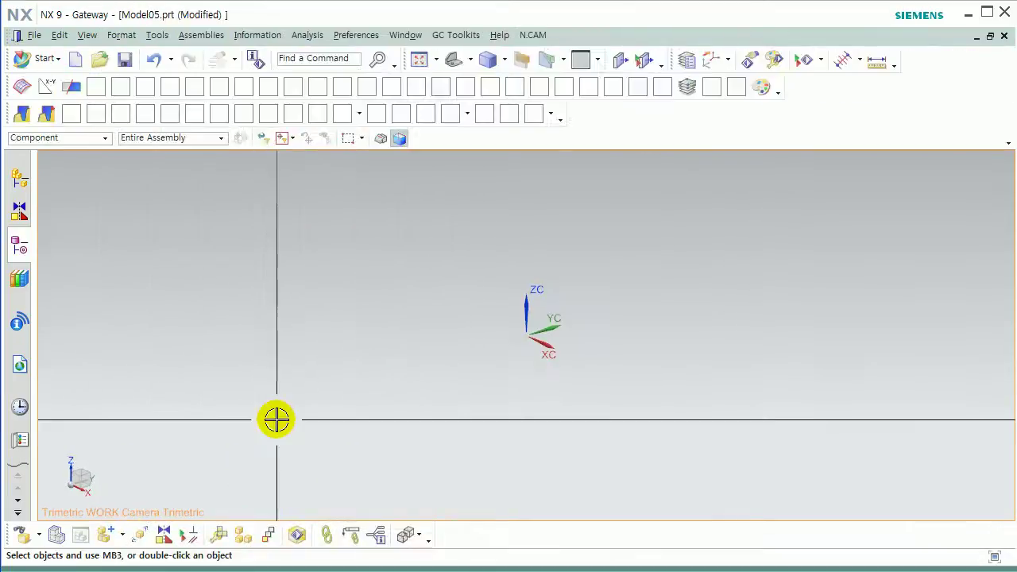
Step: Make 100 the work layer and paste the copied body onto it
{"action": "key", "text": "ctrl+l"}
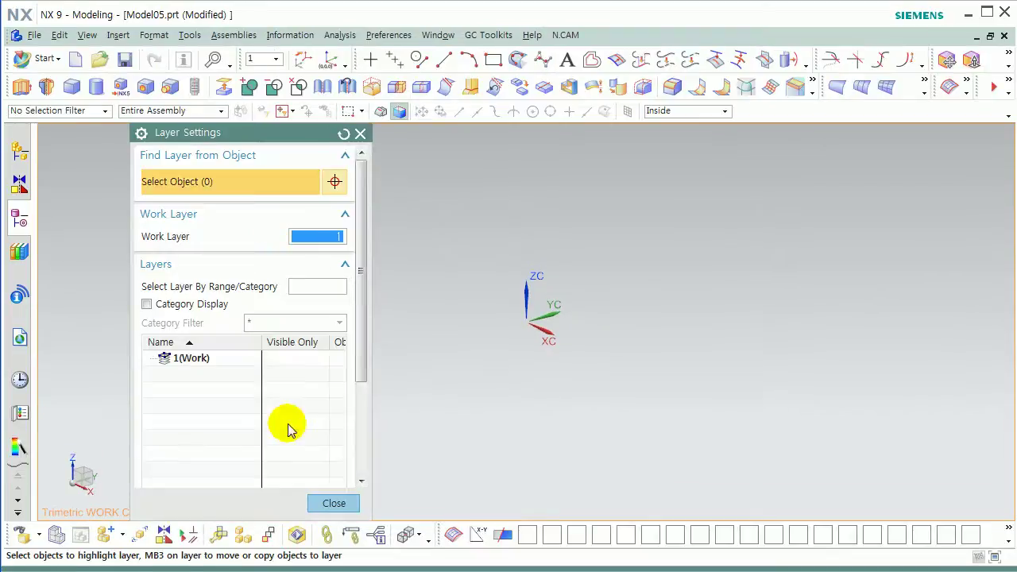
{"action": "key", "text": "Escape"}
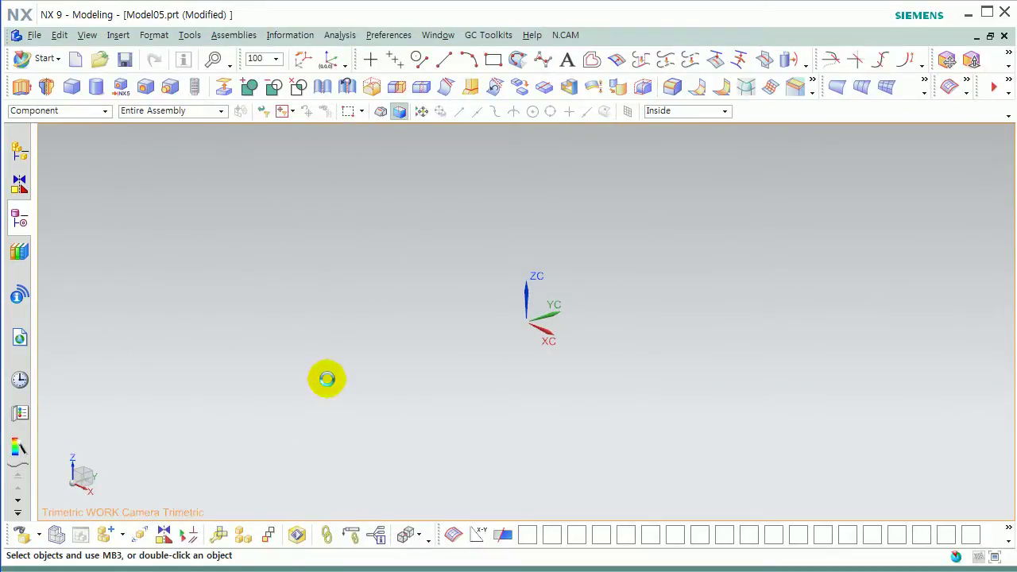
{"action": "key", "text": "ctrl+v"}
Step: Set the work layer back to 1 and hide layer 100
{"action": "type", "text": "1"}
{"action": "key", "text": "Return"}
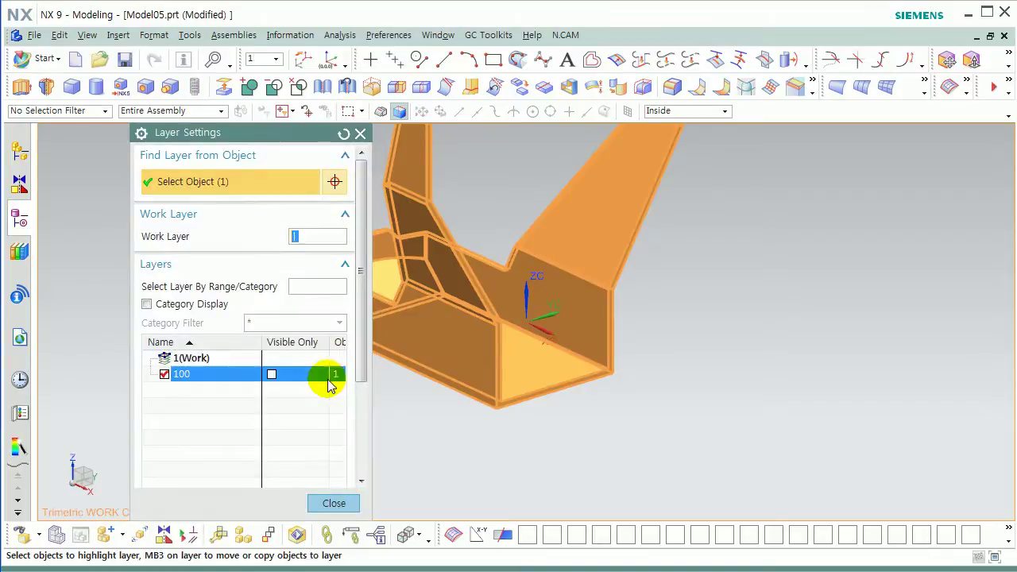
{"action": "left_click", "coordinate": [165, 374]}
{"action": "middle_click", "coordinate": [395, 357]}
{"action": "key", "text": "ctrl+alt+t"}
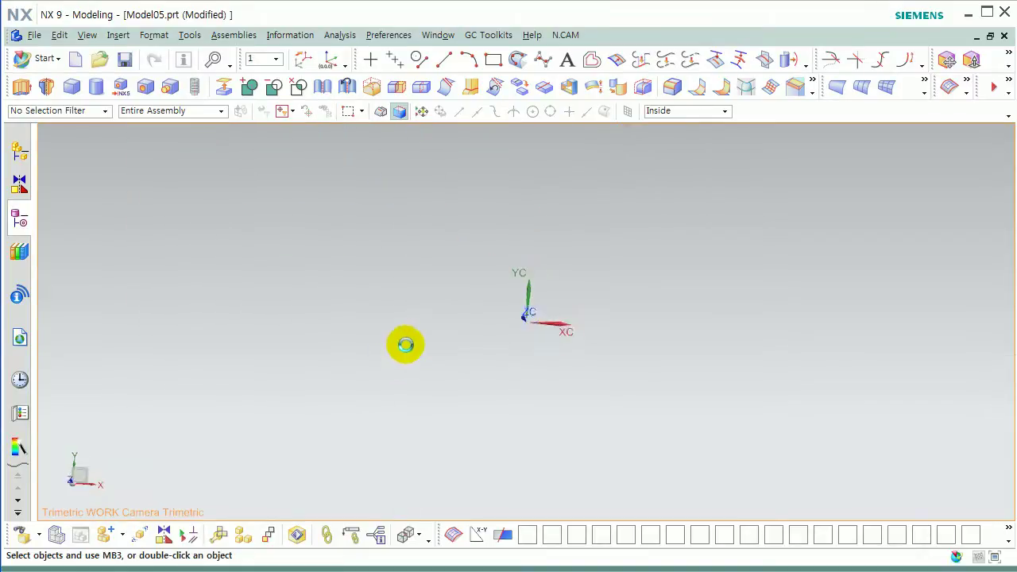
{"action": "left_click", "coordinate": [420, 61]}
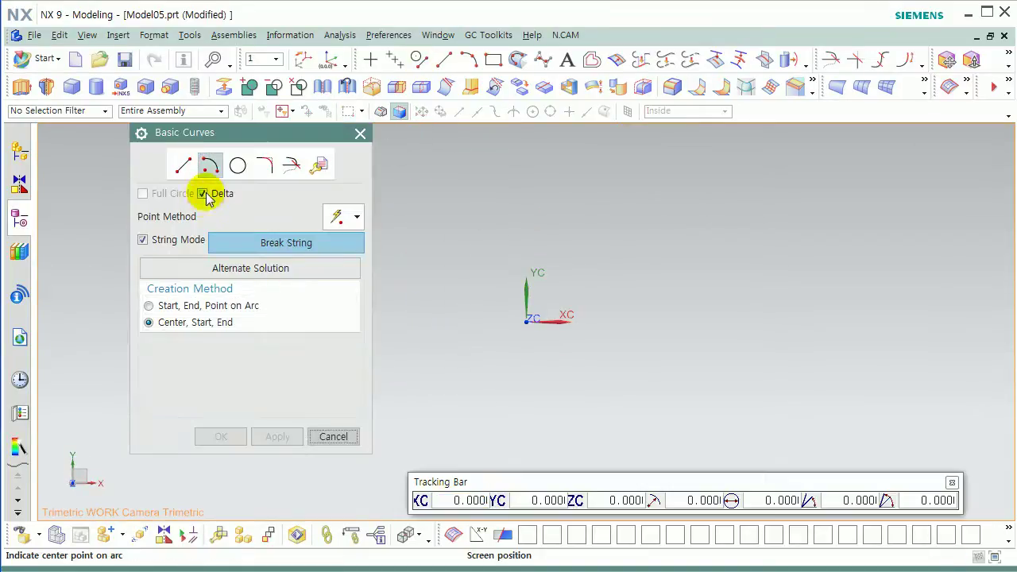
{"action": "left_click", "coordinate": [540, 502]}
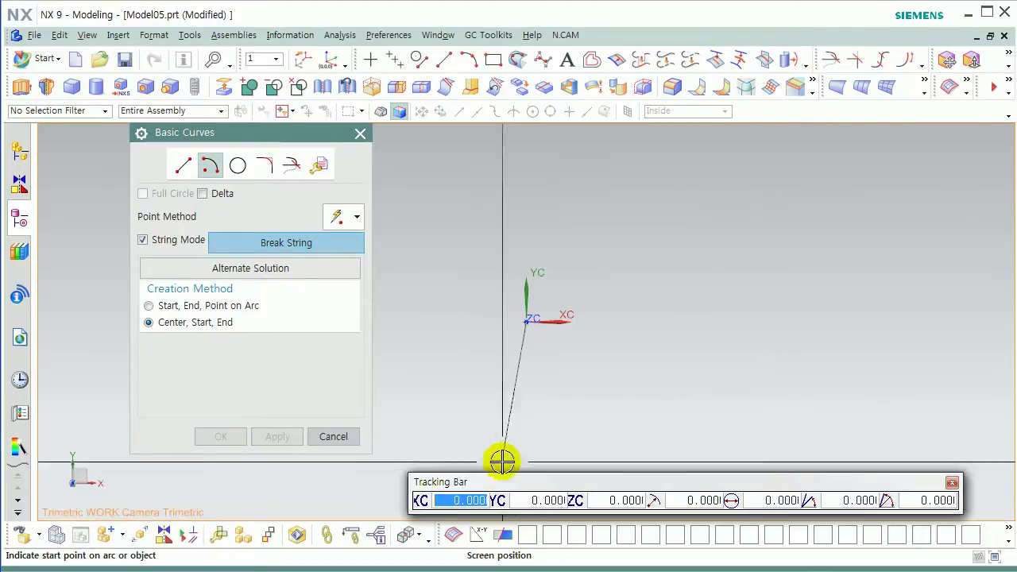
{"action": "type", "text": "5"}
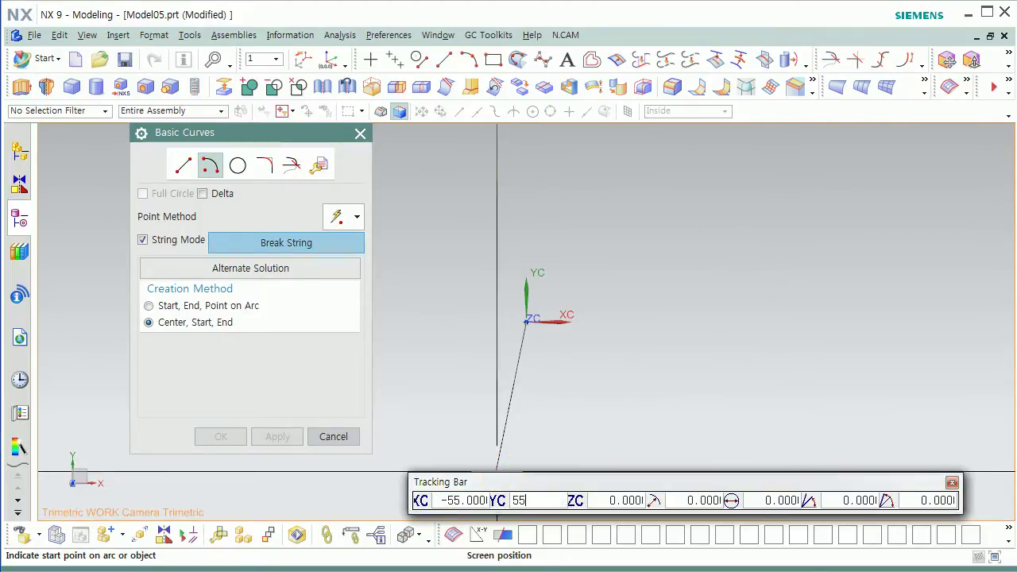
{"action": "type", "text": "5"}
{"action": "key", "text": "Return"}
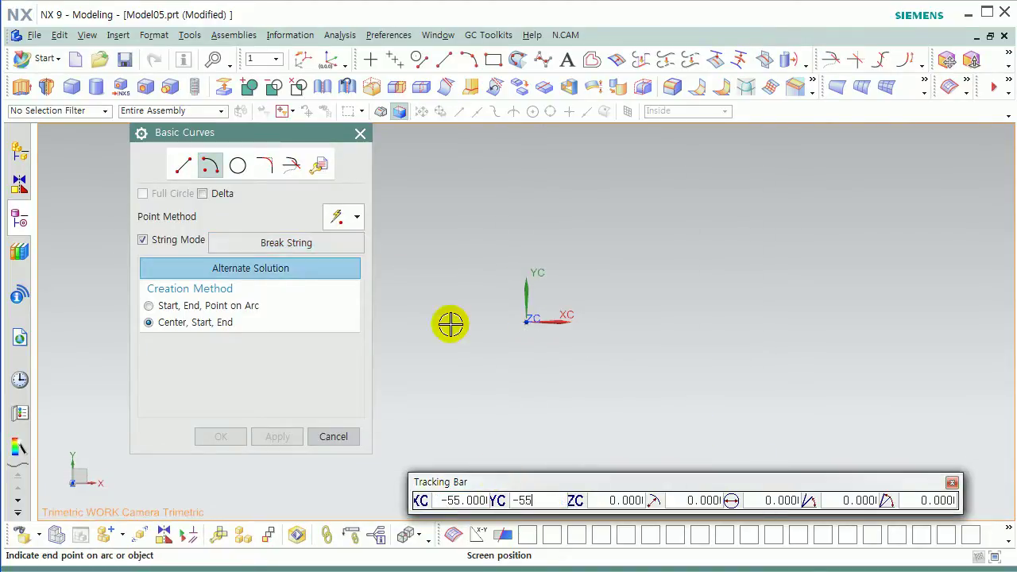
{"action": "key", "text": "Escape"}
Step: Draw an arc centred on the origin, starting at X -75, Y 55 and ending at X -75, Y -55
{"action": "left_click", "coordinate": [420, 56]}
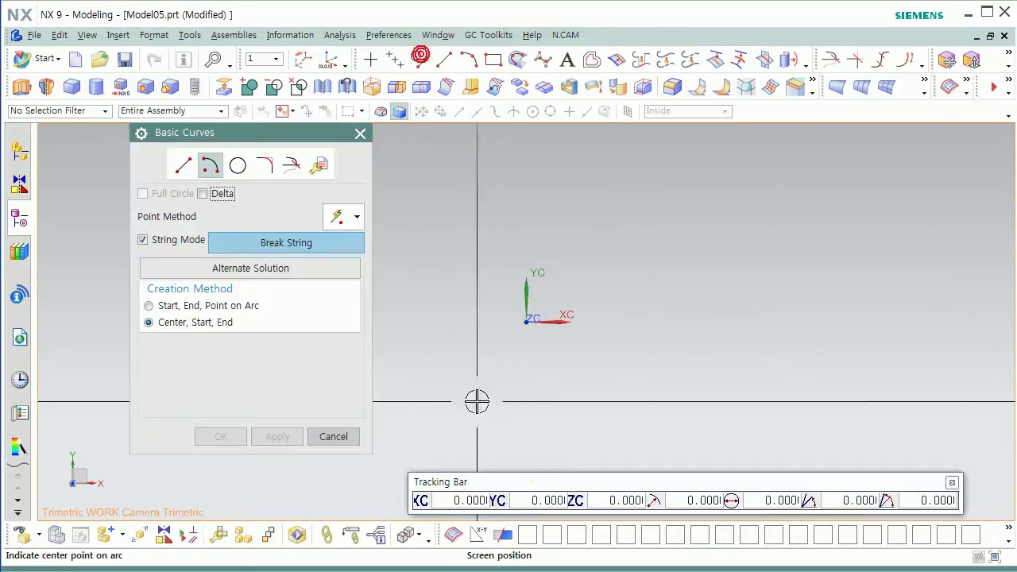
{"action": "left_click", "coordinate": [488, 506]}
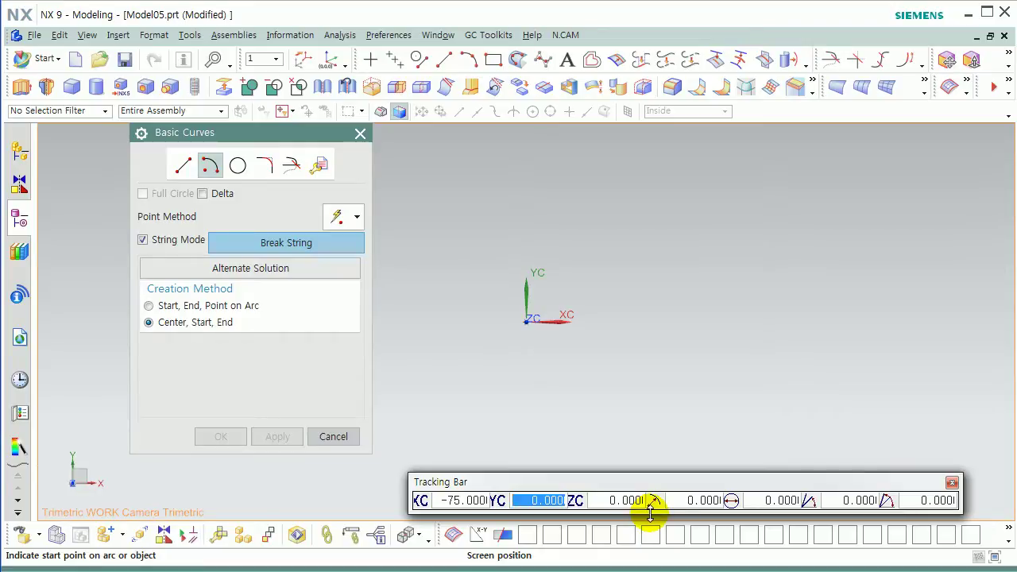
{"action": "key", "text": "Return"}
{"action": "type", "text": "-"}
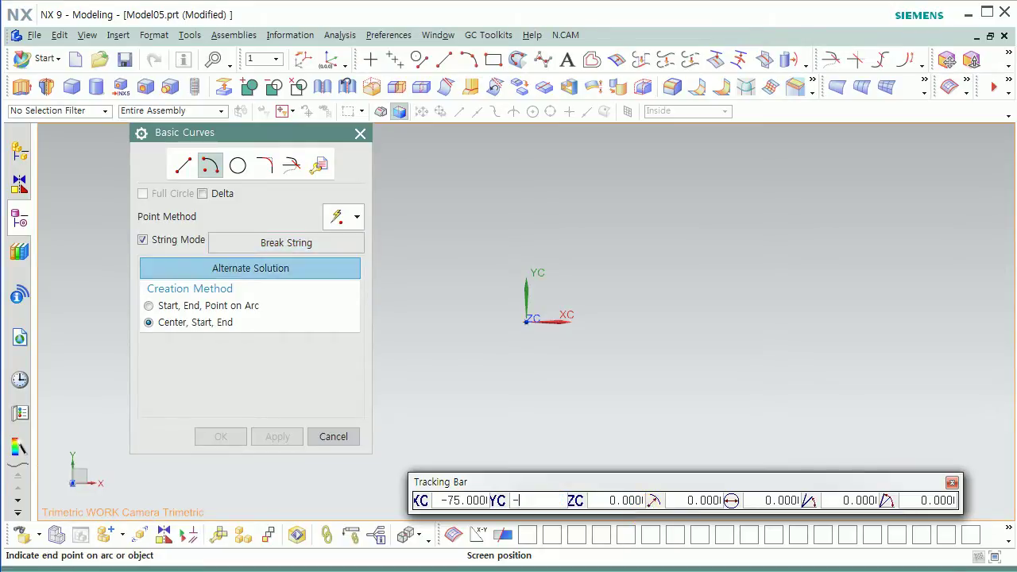
{"action": "type", "text": "55"}
{"action": "key", "text": "Return"}
{"action": "left_click", "coordinate": [332, 436]}
{"action": "key", "text": "ctrl+f"}
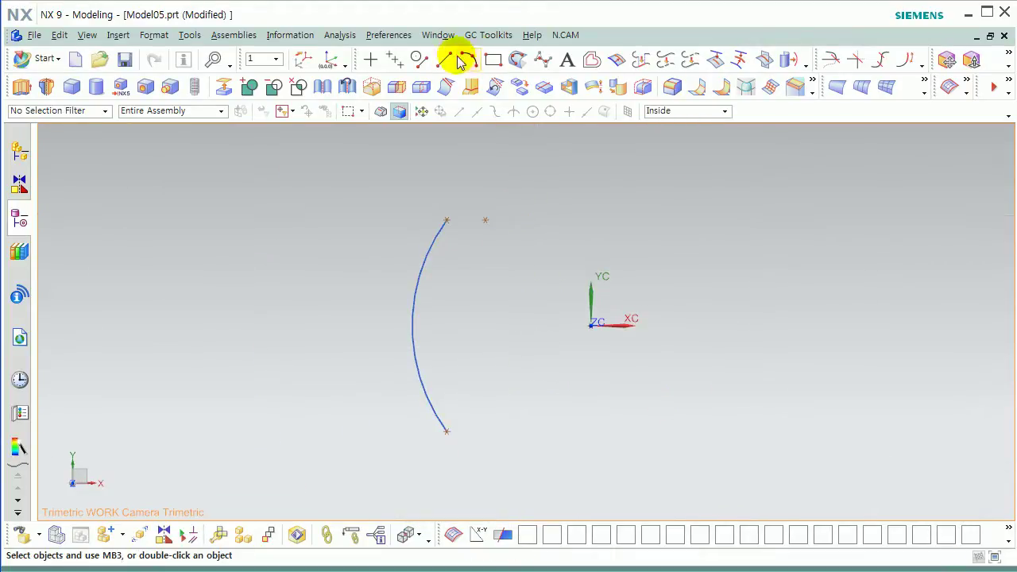
Step: Draw two lines parallel to the X axis from the arc's endpoints, about 128 mm and 121 mm long
{"action": "left_click", "coordinate": [447, 58]}
{"action": "left_click", "coordinate": [450, 217]}
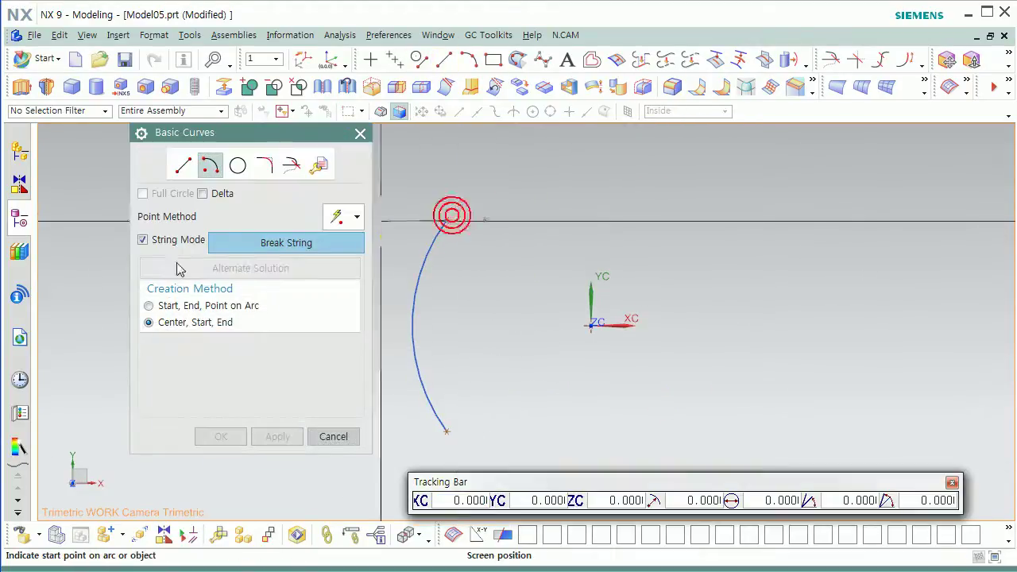
{"action": "left_click", "coordinate": [183, 164]}
{"action": "left_click", "coordinate": [446, 220]}
{"action": "left_click", "coordinate": [183, 308]}
{"action": "left_click", "coordinate": [694, 255]}
{"action": "left_click", "coordinate": [263, 242]}
{"action": "left_click", "coordinate": [451, 435]}
{"action": "left_click", "coordinate": [181, 306]}
{"action": "left_click", "coordinate": [680, 407]}
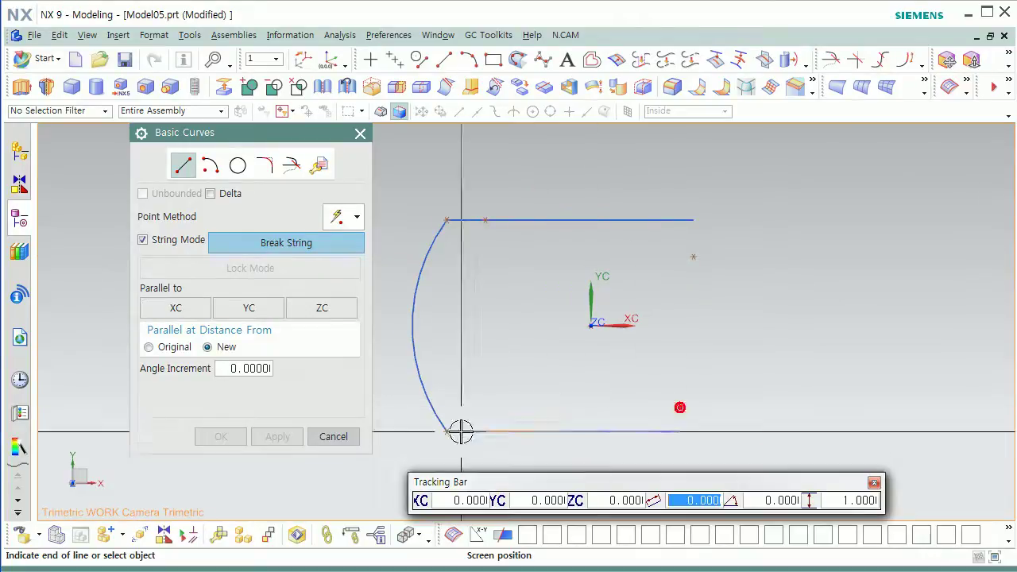
{"action": "left_click", "coordinate": [340, 435]}
Step: Set the total length of the upper line to 55 mm from the arc's endpoint
{"action": "left_click", "coordinate": [908, 65]}
{"action": "left_click", "coordinate": [663, 220]}
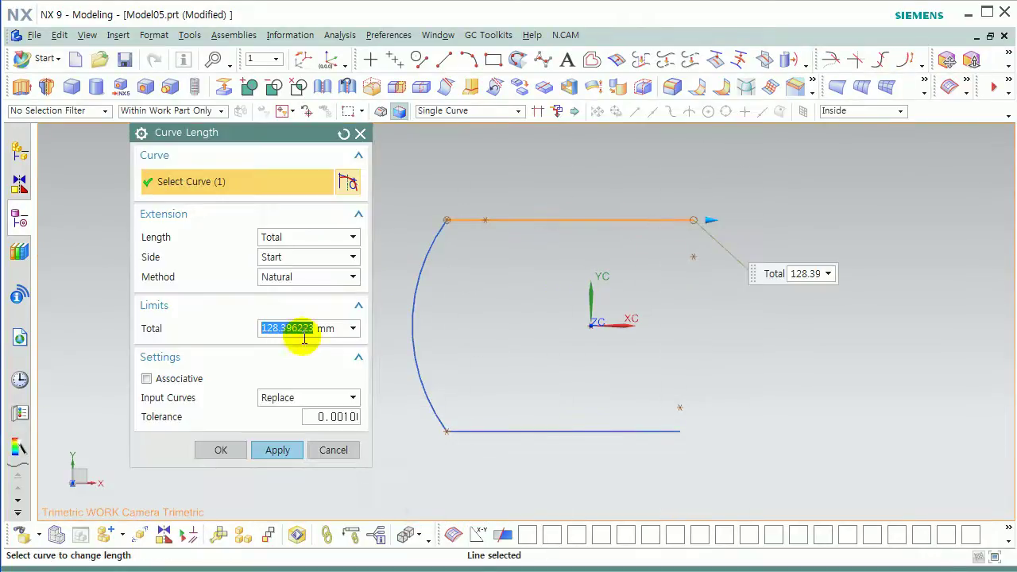
{"action": "type", "text": "55"}
{"action": "key", "text": "Return"}
{"action": "middle_click", "coordinate": [399, 389]}
{"action": "left_click", "coordinate": [534, 437]}
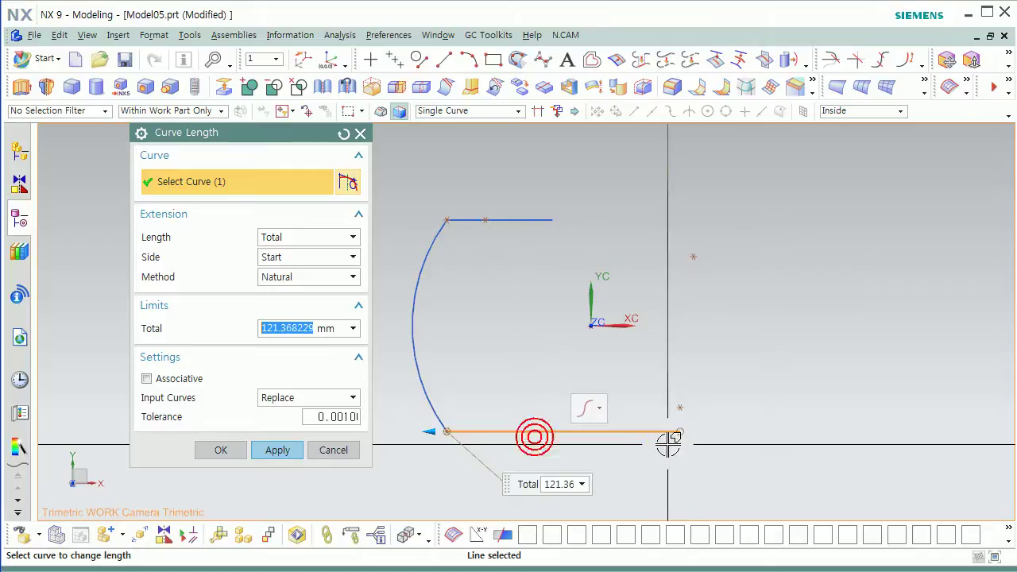
{"action": "left_click", "coordinate": [429, 432]}
{"action": "left_click", "coordinate": [662, 429]}
{"action": "left_click", "coordinate": [333, 449]}
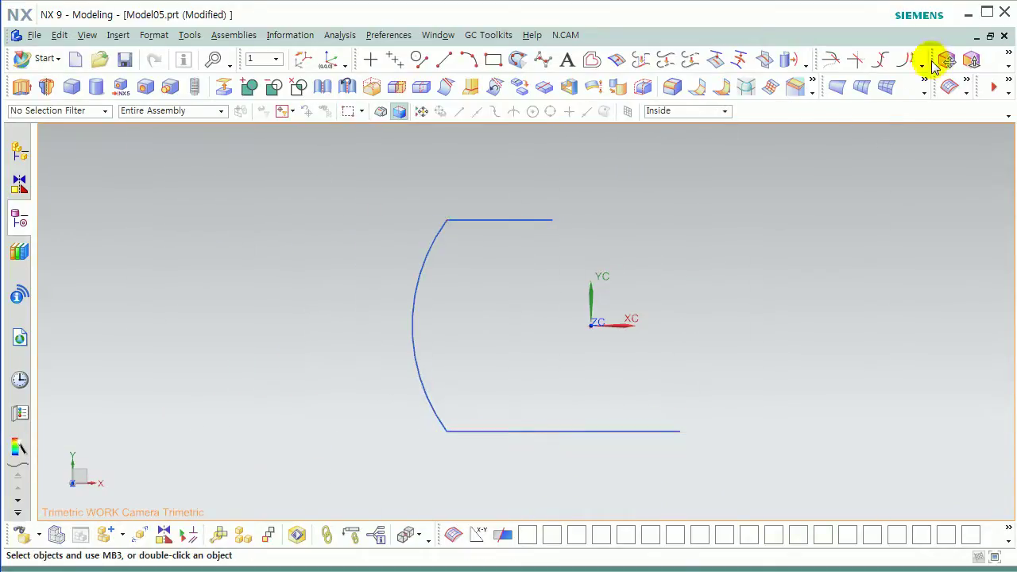
Step: Set the total length of the lower line to 55 mm, shortening its free end
{"action": "left_click", "coordinate": [904, 63]}
{"action": "left_click", "coordinate": [651, 433]}
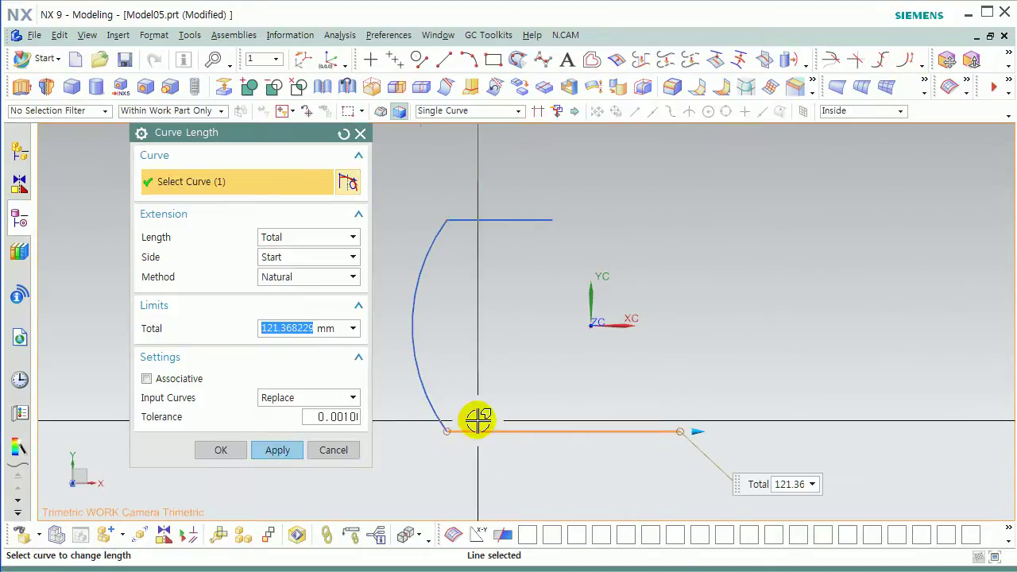
{"action": "type", "text": "75"}
{"action": "key", "text": "Return"}
{"action": "key", "text": "Return"}
Step: Draw a line joining the free ends of the two parallel lines to close the profile
{"action": "left_click", "coordinate": [418, 60]}
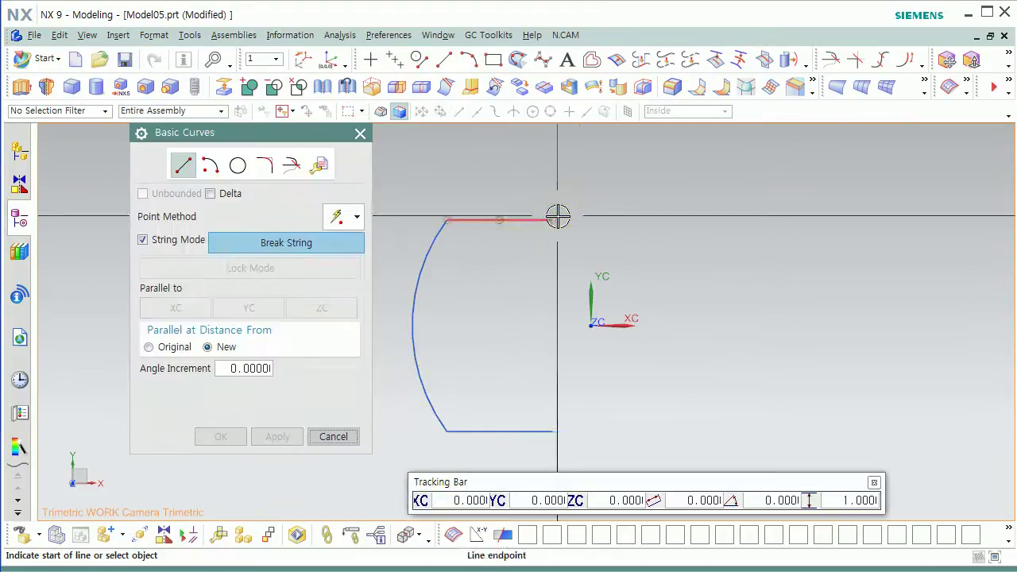
{"action": "left_click", "coordinate": [557, 217]}
{"action": "left_click", "coordinate": [552, 432]}
{"action": "left_click", "coordinate": [333, 436]}
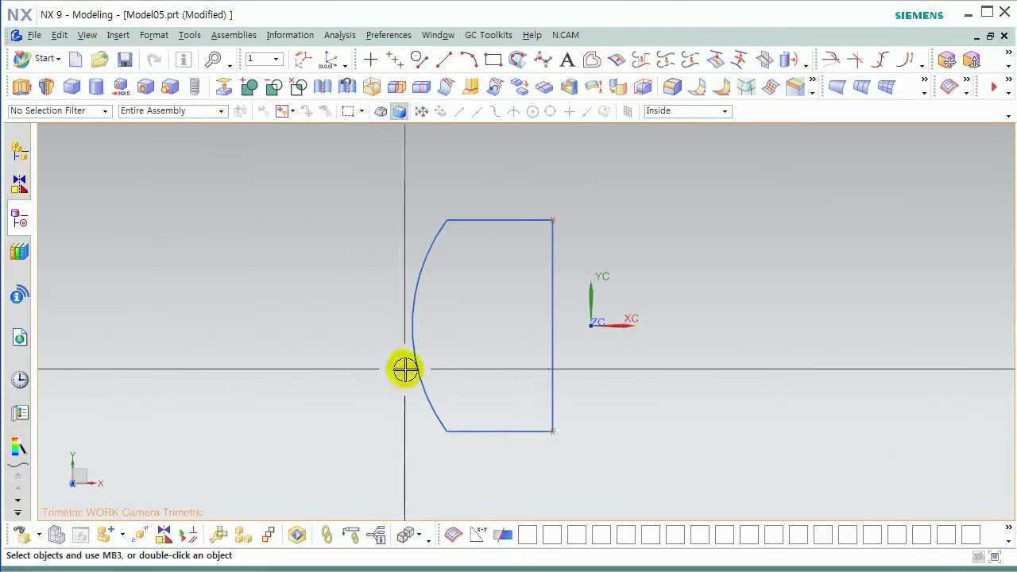
Step: Set up a 90-degree revolve of the four profile curves around the straight closing line, with the axis direction reversed
{"action": "middle_click_drag", "start_coordinate": [402, 368], "coordinate": [551, 347]}
{"action": "left_click", "coordinate": [46, 86]}
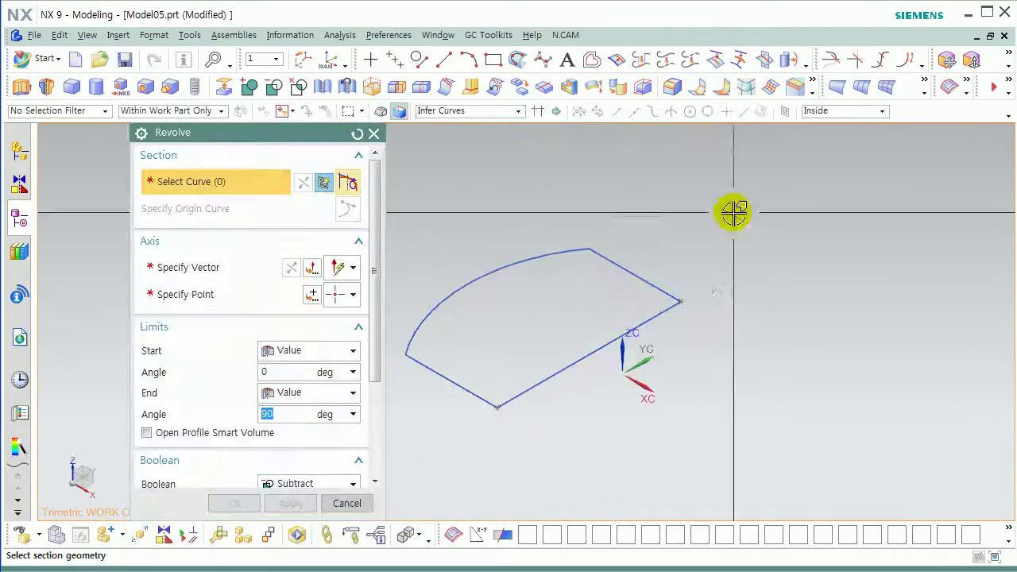
{"action": "left_click_drag", "start_coordinate": [733, 215], "coordinate": [402, 431]}
{"action": "middle_click_drag", "start_coordinate": [529, 408], "coordinate": [553, 417], "text": "shift"}
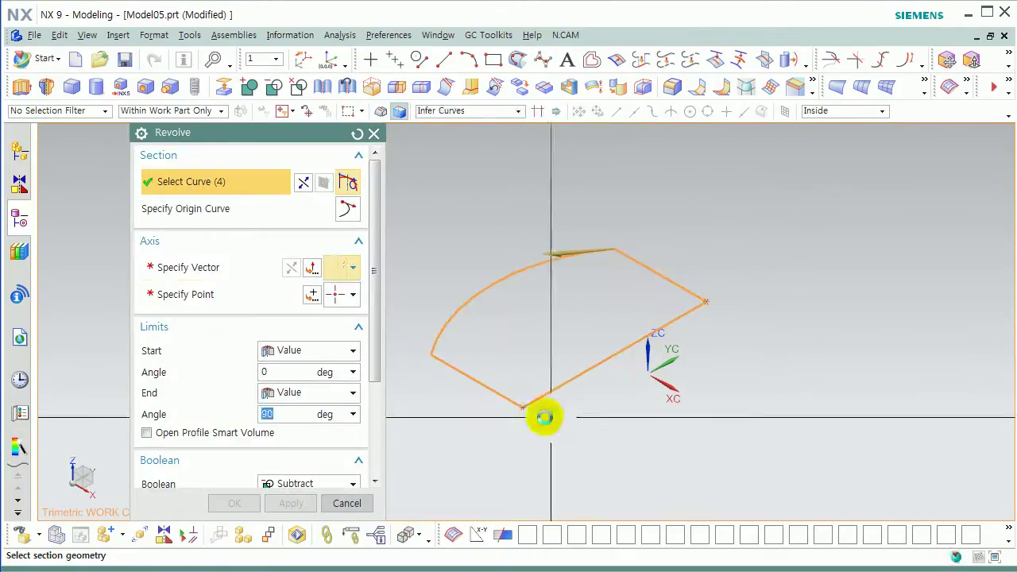
{"action": "middle_click", "coordinate": [552, 417]}
{"action": "left_click", "coordinate": [566, 300]}
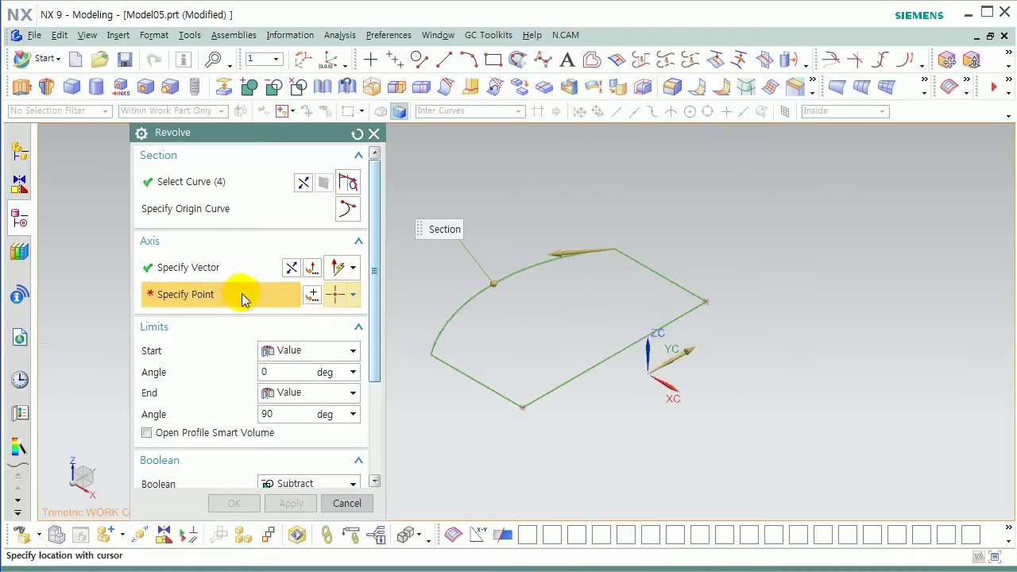
{"action": "left_click", "coordinate": [604, 419]}
{"action": "left_click", "coordinate": [517, 422]}
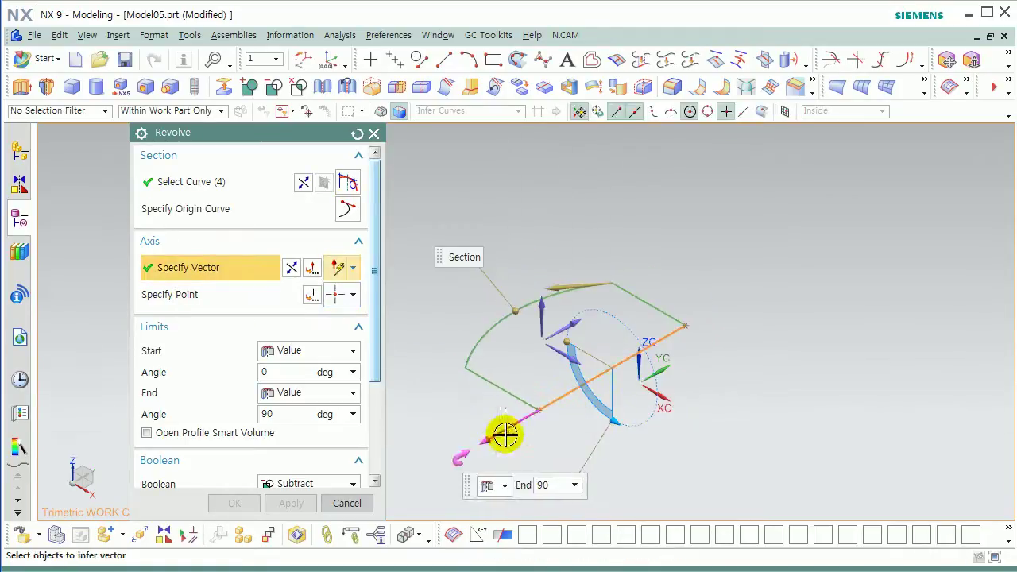
Step: Create the revolve as a separate solid body with no Boolean operation
{"action": "scroll", "coordinate": [270, 469], "scroll_direction": "down", "scroll_amount": 3}
{"action": "left_click", "coordinate": [294, 389]}
{"action": "left_click", "coordinate": [286, 407]}
{"action": "left_click", "coordinate": [232, 503]}
Step: Hide the profile curves of the revolved body and return to an isometric view
{"action": "middle_click_drag", "start_coordinate": [536, 400], "coordinate": [563, 390]}
{"action": "key", "text": "ctrl+b"}
{"action": "left_click_drag", "start_coordinate": [494, 262], "coordinate": [708, 452]}
{"action": "middle_click", "coordinate": [402, 374]}
{"action": "key", "text": "End"}
{"action": "middle_click_drag", "start_coordinate": [560, 417], "coordinate": [537, 383], "text": "shift"}
Step: Start a line 15 mm below the upper corner nearest the viewer on the large flat face, using a Delta Z of -15
{"action": "left_click", "coordinate": [418, 59]}
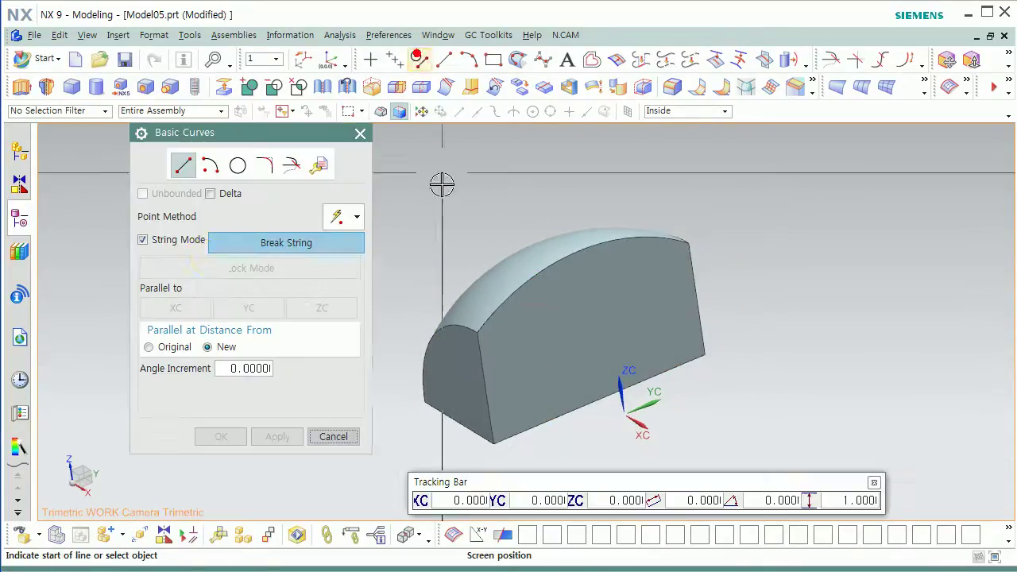
{"action": "left_click", "coordinate": [356, 216]}
{"action": "left_click", "coordinate": [331, 440]}
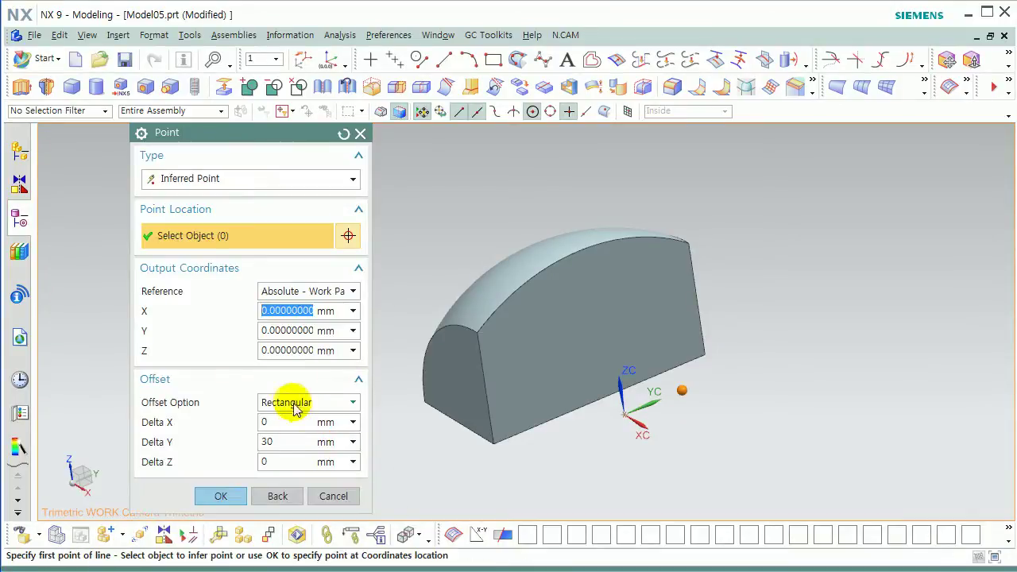
{"action": "middle_click_drag", "start_coordinate": [493, 339], "coordinate": [481, 347]}
{"action": "left_click", "coordinate": [477, 325]}
{"action": "middle_click_drag", "start_coordinate": [538, 409], "coordinate": [461, 356]}
{"action": "double_click", "coordinate": [283, 441]}
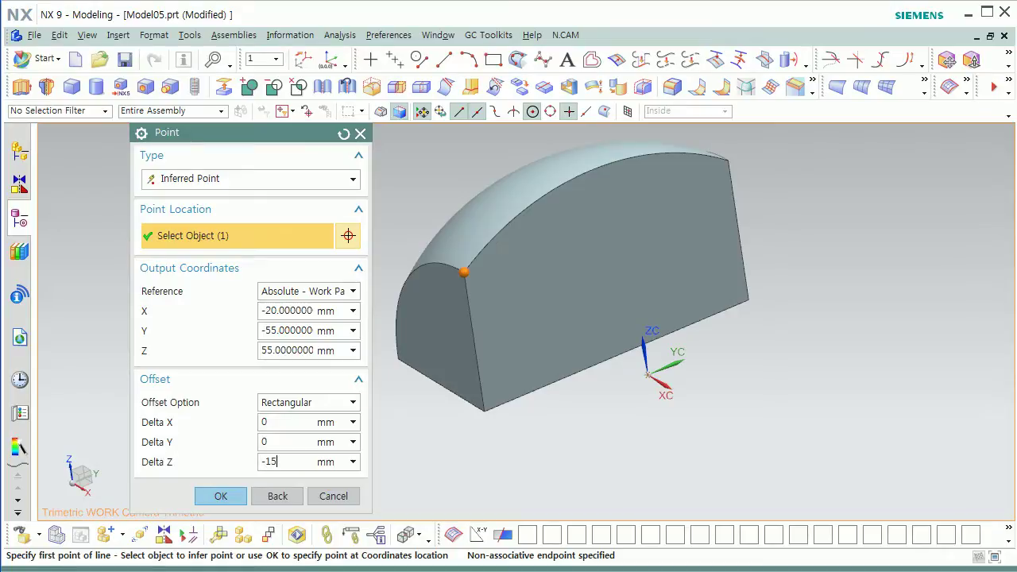
{"action": "left_click", "coordinate": [221, 498]}
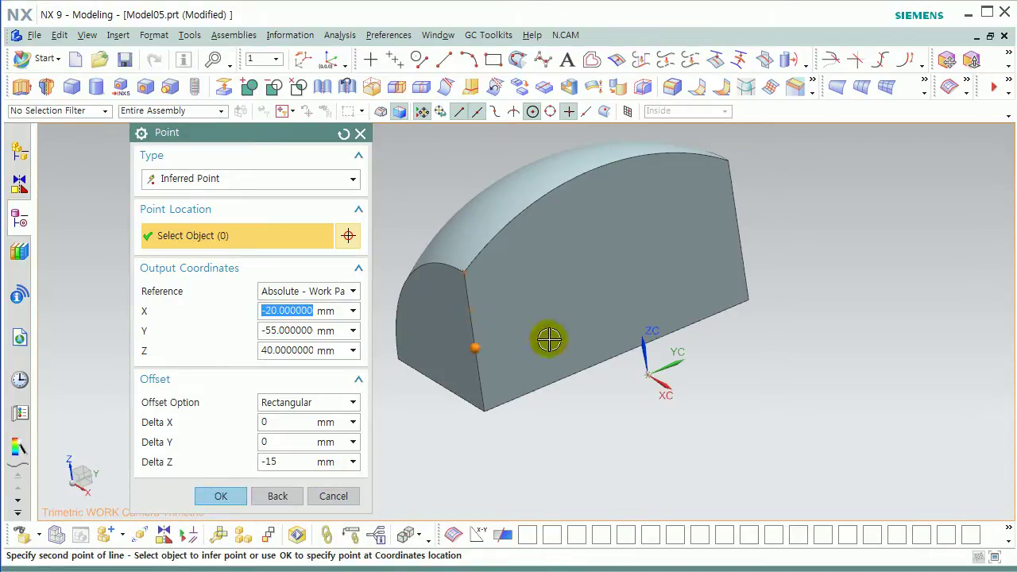
Step: Finish the line across the large flat face by ending it on the opposite vertical edge
{"action": "left_click", "coordinate": [276, 496]}
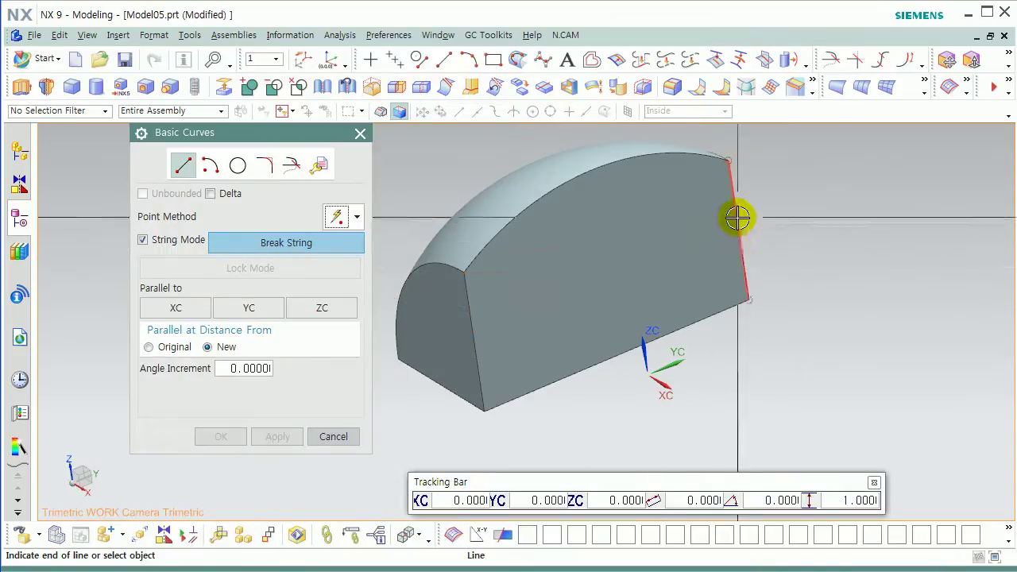
{"action": "left_click", "coordinate": [745, 247]}
{"action": "left_click", "coordinate": [739, 226]}
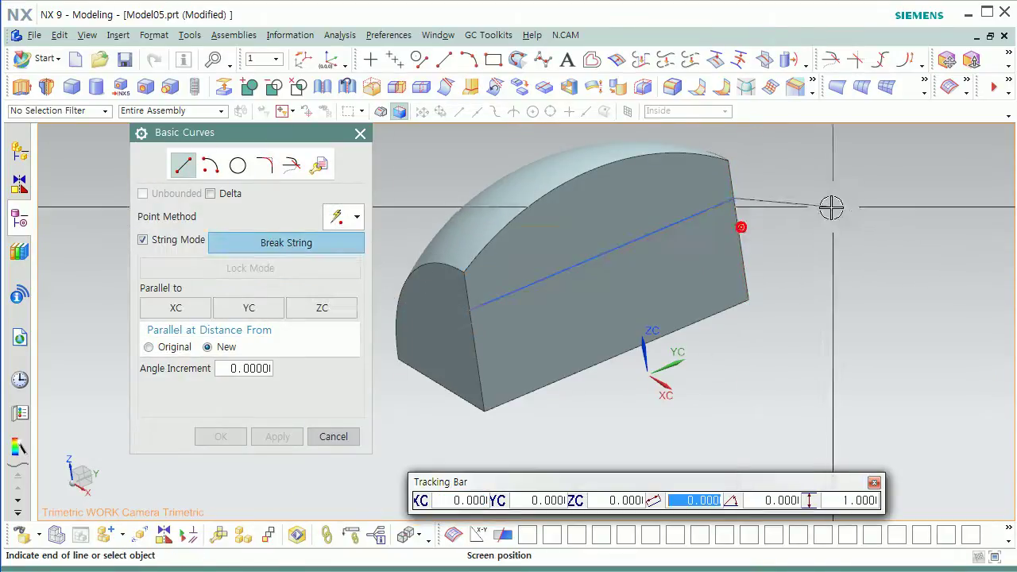
{"action": "left_click", "coordinate": [333, 436]}
Step: Draw a line with a ZC delta of 55 mm upward from each end of the cross line
{"action": "scroll", "coordinate": [352, 331], "scroll_direction": "down", "scroll_amount": 2}
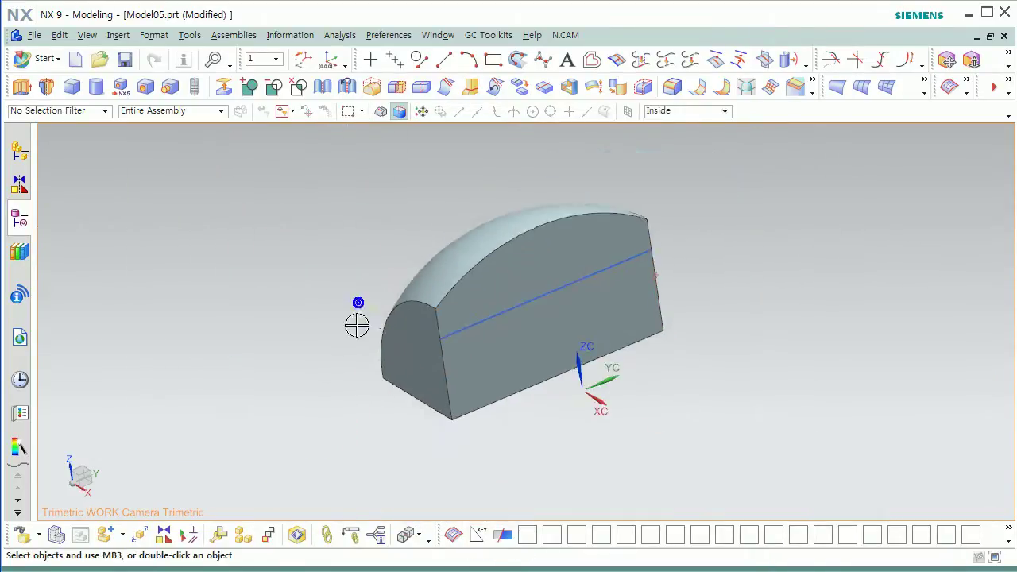
{"action": "left_click", "coordinate": [420, 58]}
{"action": "left_click", "coordinate": [209, 193]}
{"action": "left_click", "coordinate": [616, 500]}
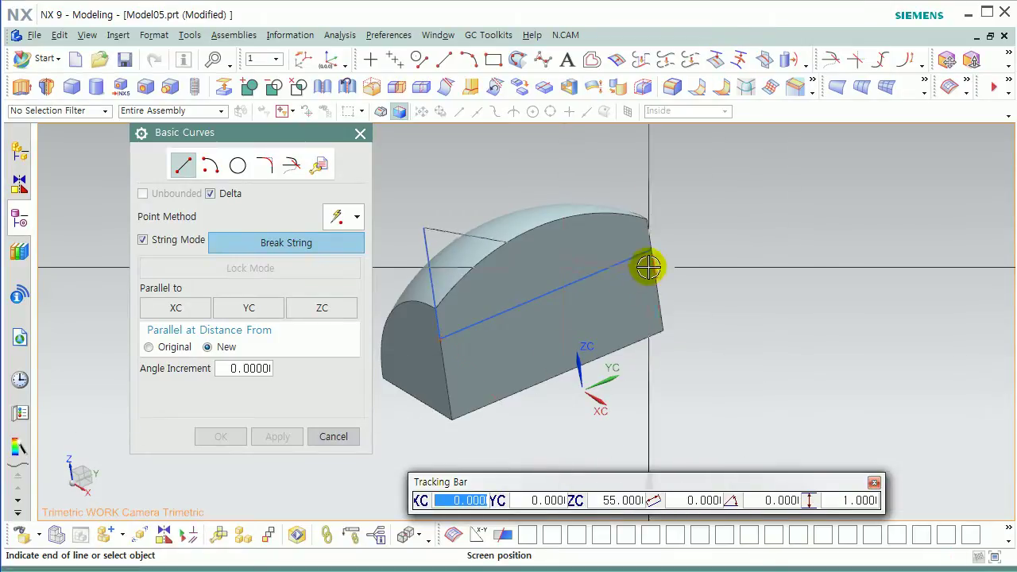
{"action": "left_click", "coordinate": [287, 245]}
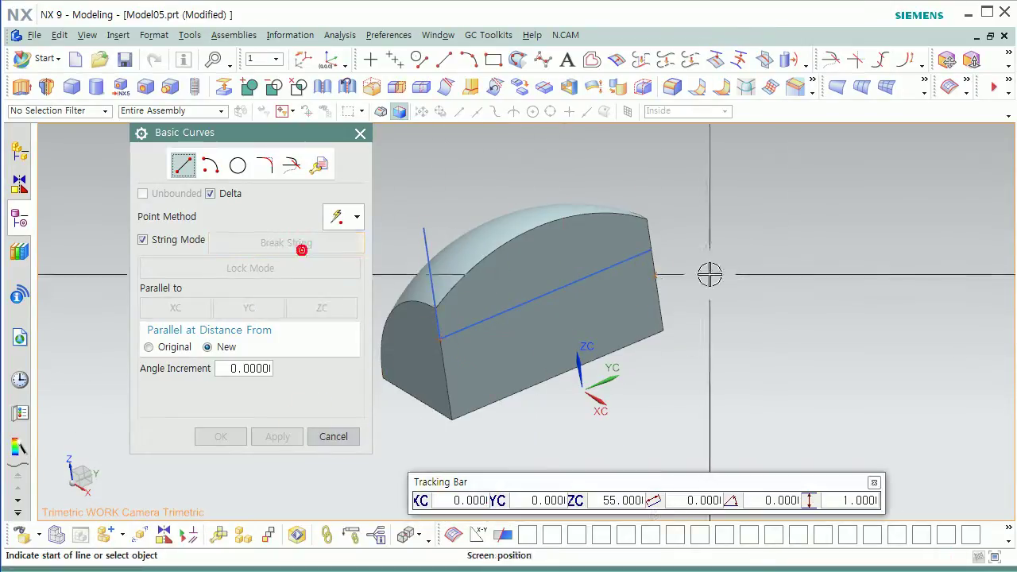
{"action": "left_click", "coordinate": [656, 250]}
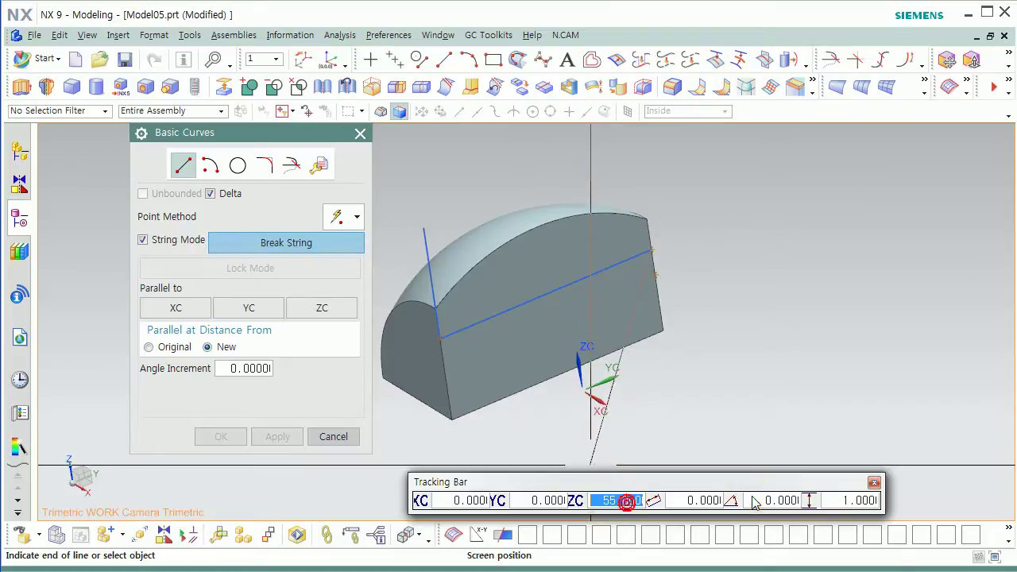
{"action": "left_click", "coordinate": [334, 436]}
Step: Try to draw an arc centred on the cross line's midpoint between the free ends of the two upright lines
{"action": "middle_click_drag", "start_coordinate": [461, 373], "coordinate": [556, 321]}
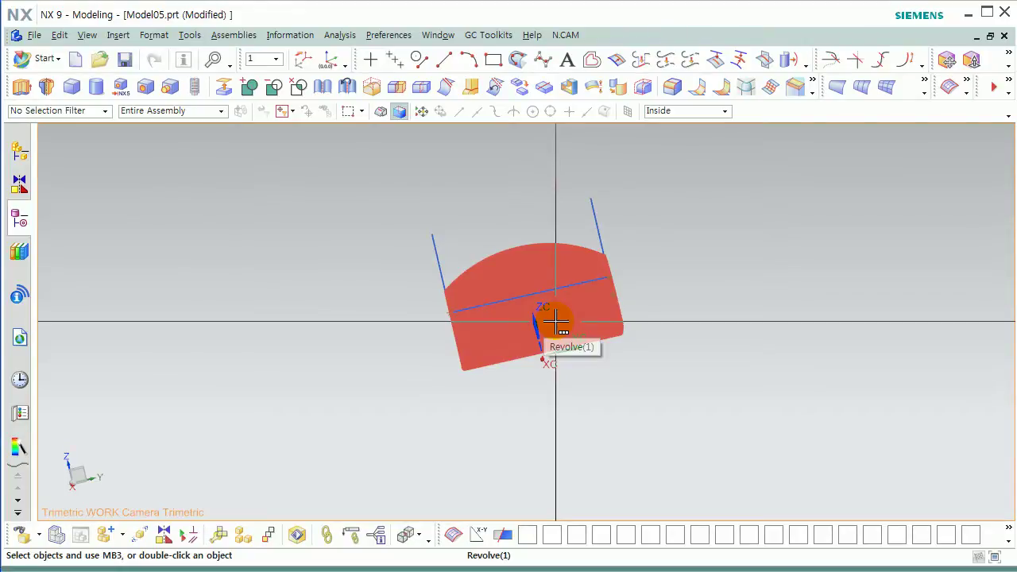
{"action": "middle_click_drag", "start_coordinate": [472, 243], "coordinate": [486, 260], "text": "shift"}
{"action": "left_click", "coordinate": [421, 62]}
{"action": "left_click", "coordinate": [210, 165]}
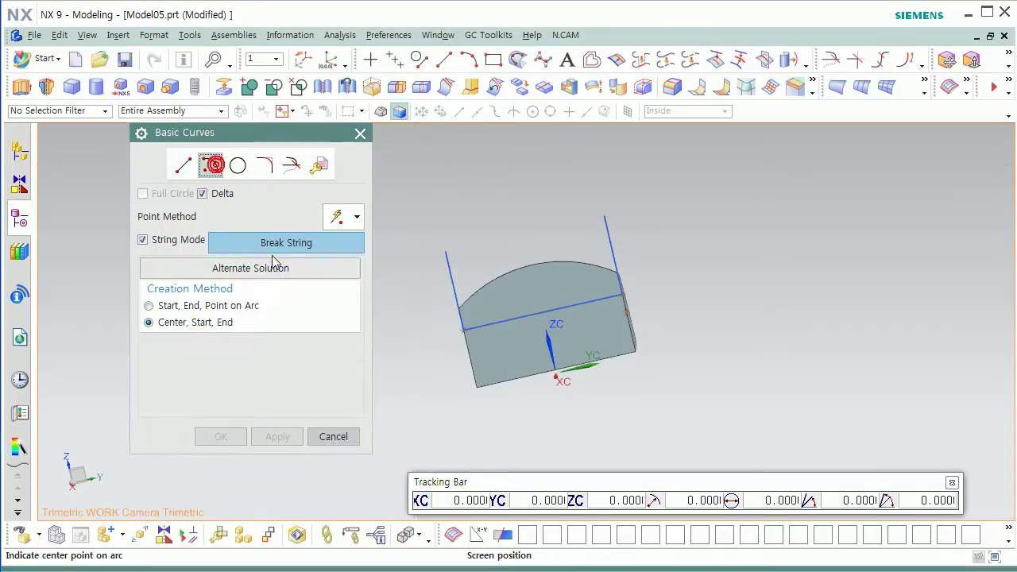
{"action": "left_click", "coordinate": [540, 310]}
{"action": "left_click", "coordinate": [604, 216]}
{"action": "left_click", "coordinate": [447, 251]}
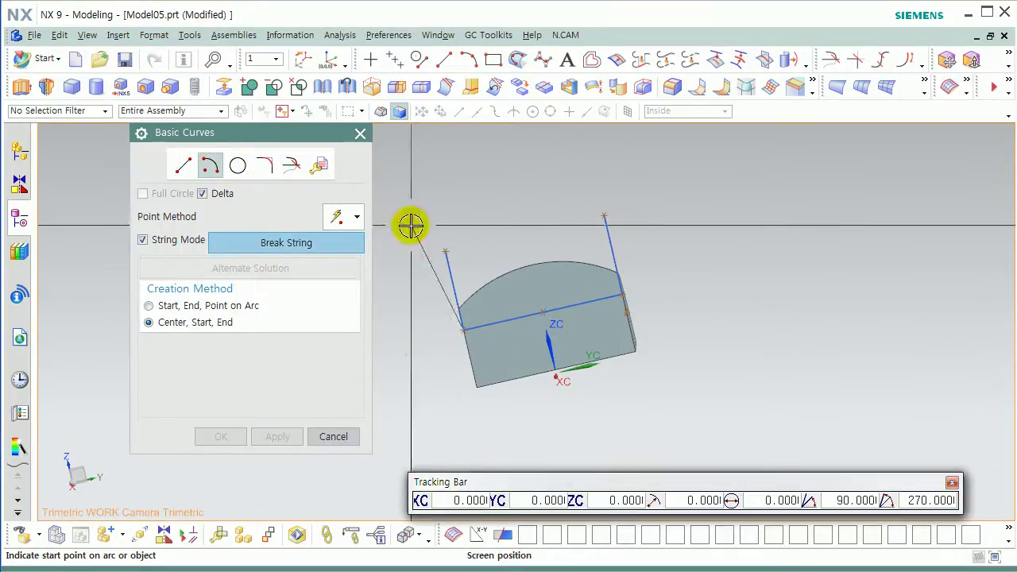
{"action": "left_click", "coordinate": [349, 436]}
{"action": "middle_click_drag", "start_coordinate": [608, 325], "coordinate": [556, 349]}
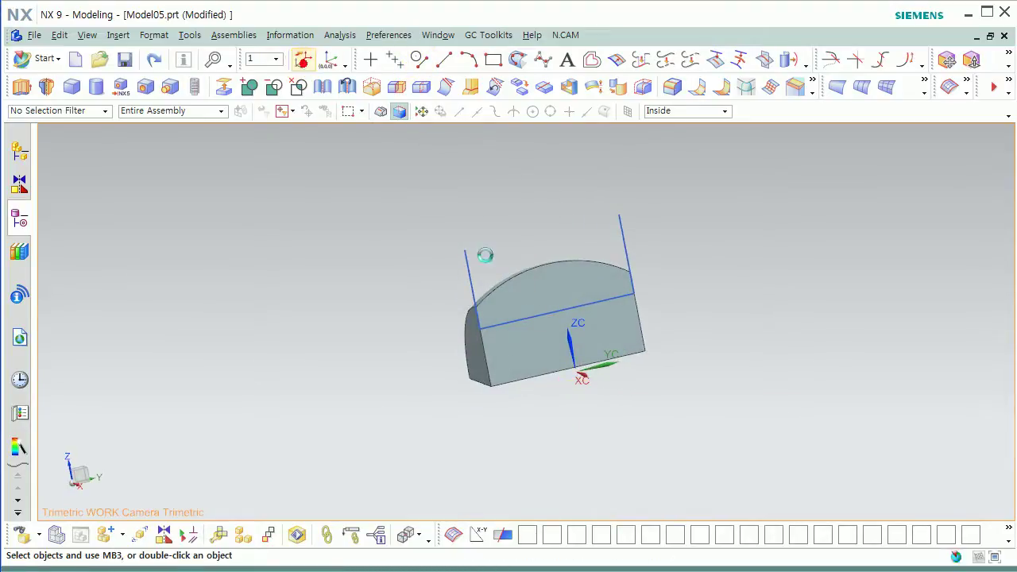
Step: Reorient the WCS to the cross line's midpoint, with XC along the line and YC pointing up the flat face
{"action": "left_click", "coordinate": [303, 59]}
{"action": "left_click", "coordinate": [545, 283]}
{"action": "middle_click", "coordinate": [431, 320]}
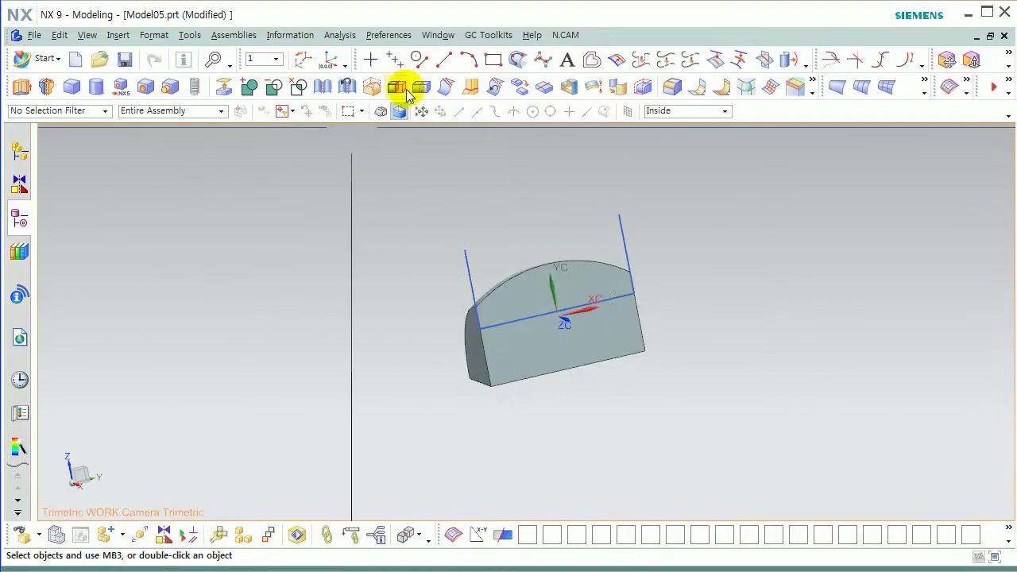
Step: Draw a Center, Start, End arc about the cross line's midpoint, joining the free ends of the two upright lines
{"action": "left_click", "coordinate": [420, 60]}
{"action": "scroll", "coordinate": [518, 311], "scroll_direction": "up", "scroll_amount": 3}
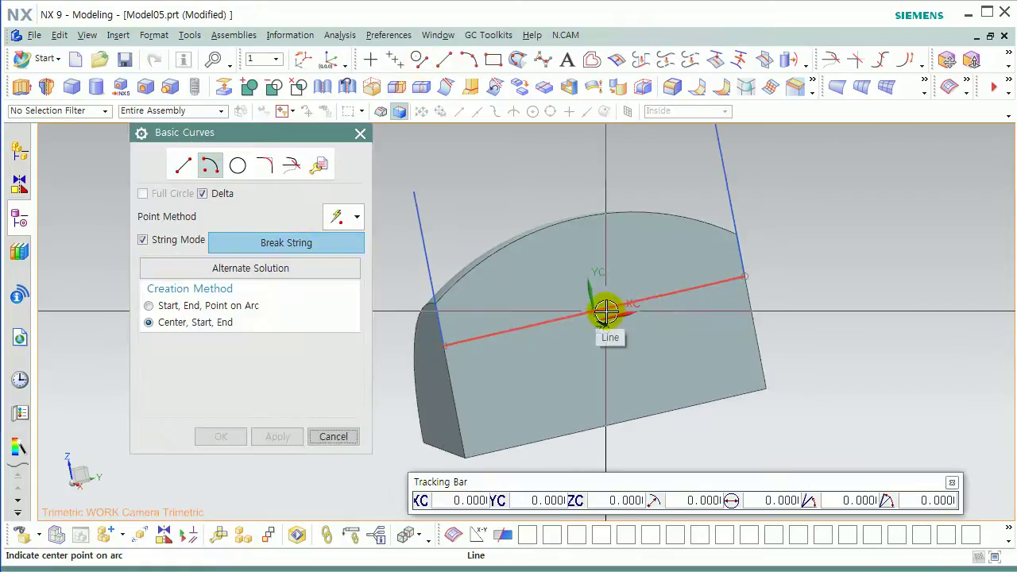
{"action": "left_click", "coordinate": [595, 311]}
{"action": "scroll", "coordinate": [600, 254], "scroll_direction": "down", "scroll_amount": 2}
{"action": "left_click", "coordinate": [655, 183]}
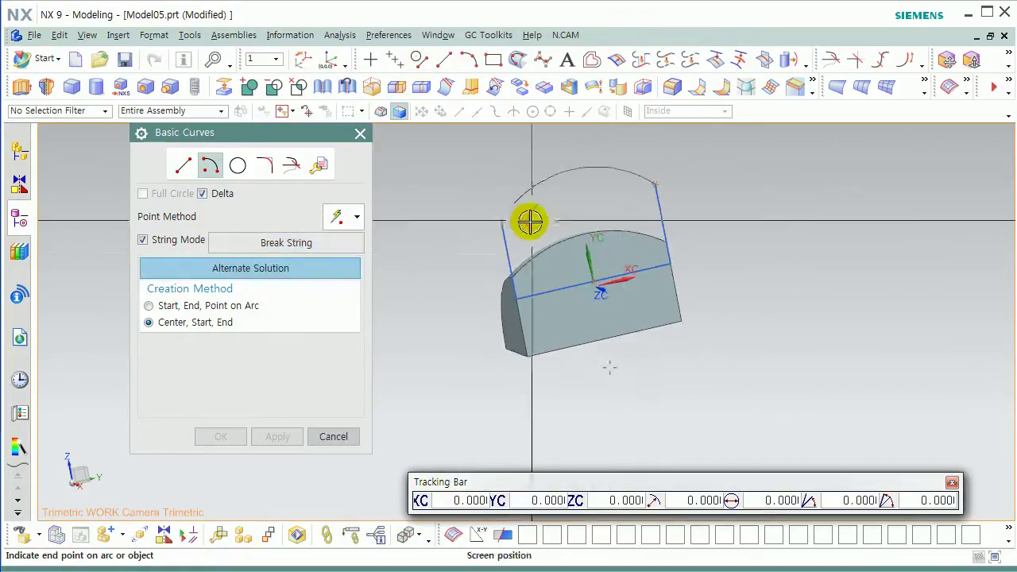
{"action": "left_click", "coordinate": [505, 223]}
{"action": "left_click", "coordinate": [333, 436]}
Step: Set up a Revolve of the four closed profile curves around the straight cross line
{"action": "middle_click_drag", "start_coordinate": [445, 397], "coordinate": [497, 366]}
{"action": "left_click", "coordinate": [121, 87]}
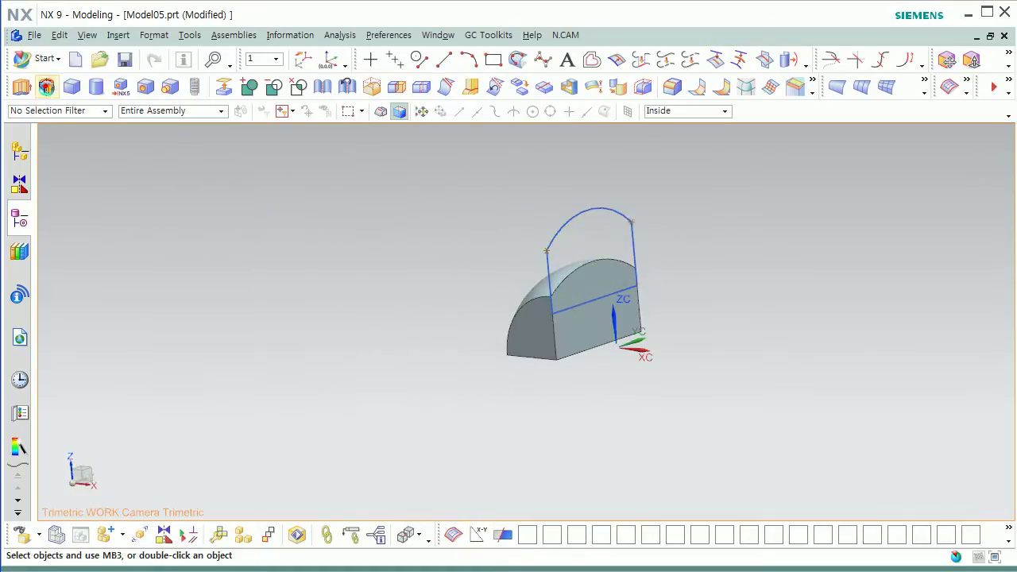
{"action": "left_click", "coordinate": [76, 110]}
{"action": "left_click", "coordinate": [47, 137]}
{"action": "left_click_drag", "start_coordinate": [685, 328], "coordinate": [686, 330]}
{"action": "middle_click_drag", "start_coordinate": [493, 323], "coordinate": [495, 324]}
{"action": "left_click", "coordinate": [538, 316]}
{"action": "middle_click_drag", "start_coordinate": [605, 374], "coordinate": [627, 373]}
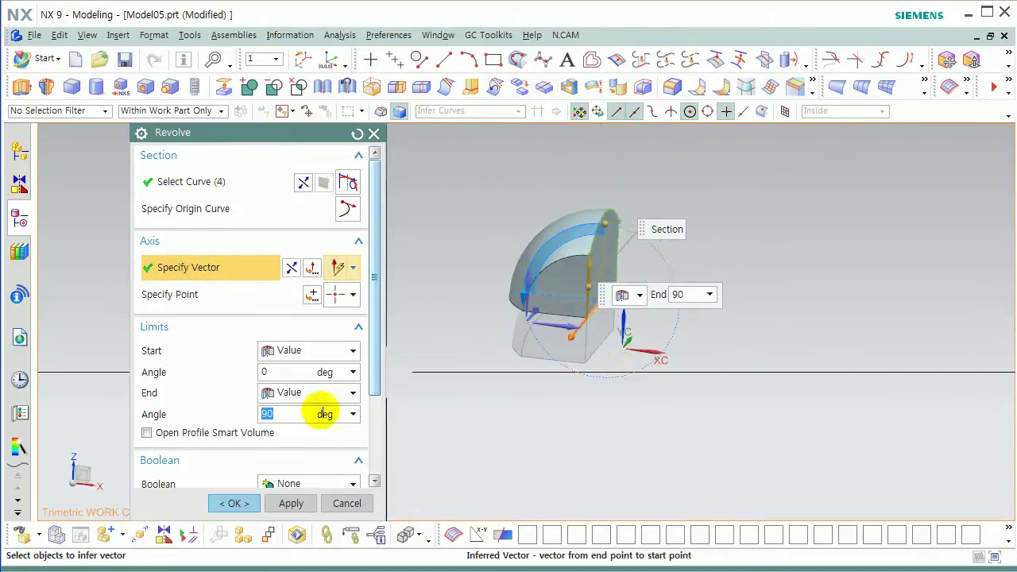
Step: Set the revolve's end angle to 120 degrees and create it united with the existing domed body
{"action": "type", "text": "360"}
{"action": "key", "text": "Return"}
{"action": "type", "text": "120"}
{"action": "key", "text": "Return"}
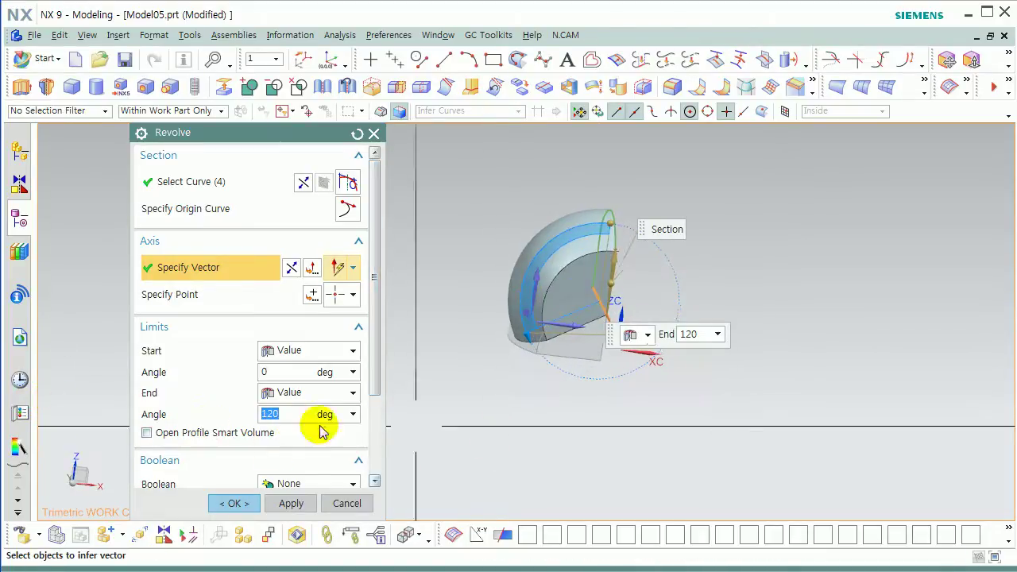
{"action": "left_click", "coordinate": [310, 483]}
{"action": "left_click", "coordinate": [295, 517]}
{"action": "middle_click", "coordinate": [543, 415]}
Step: Hide the four profile curves of the new revolve and restore the trimetric view
{"action": "mouse_move", "coordinate": [572, 378]}
{"action": "middle_mouse_down"}
{"action": "mouse_move", "coordinate": [597, 357]}
{"action": "mouse_move", "coordinate": [488, 352]}
{"action": "middle_mouse_up"}
{"action": "key", "text": "ctrl+b"}
{"action": "mouse_move", "coordinate": [487, 215]}
{"action": "left_mouse_down"}
{"action": "mouse_move", "coordinate": [565, 303]}
{"action": "mouse_move", "coordinate": [646, 360]}
{"action": "left_mouse_up"}
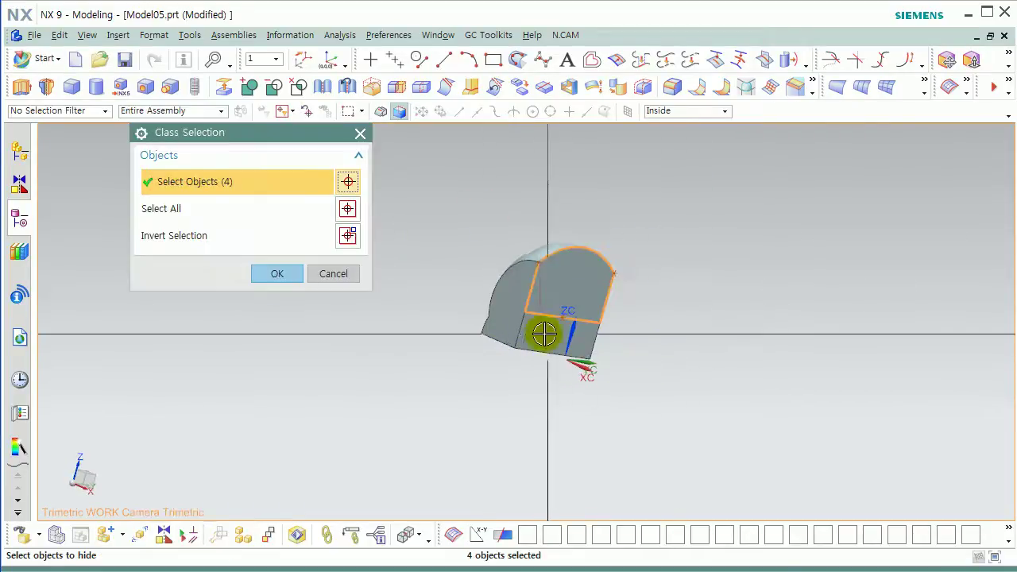
{"action": "middle_click", "coordinate": [512, 348]}
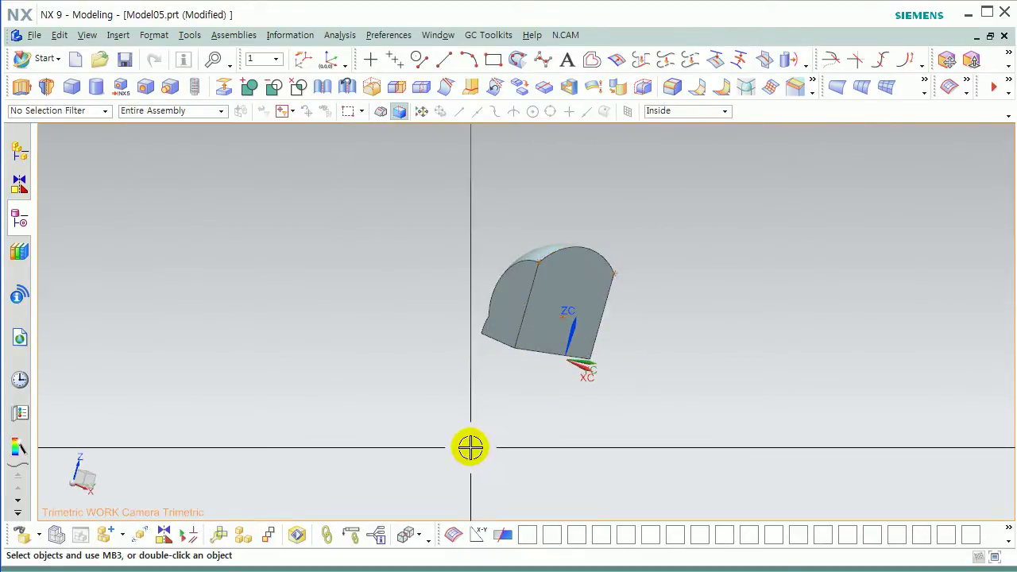
{"action": "key", "text": "Home"}
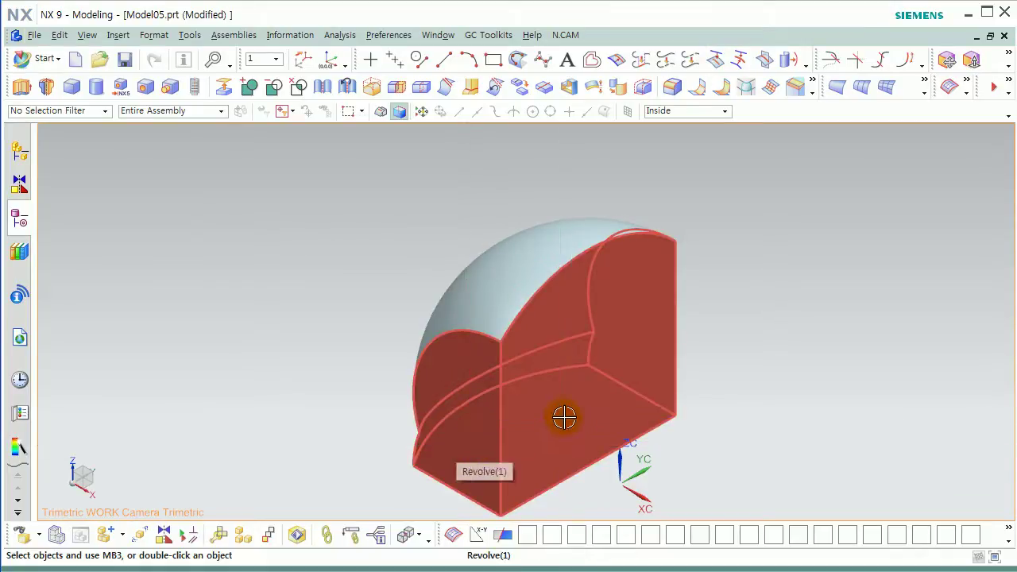
Step: Square the view to the large flat face and align the WCS with it, XC horizontal and YC upward
{"action": "middle_click_drag", "start_coordinate": [674, 431], "coordinate": [645, 390]}
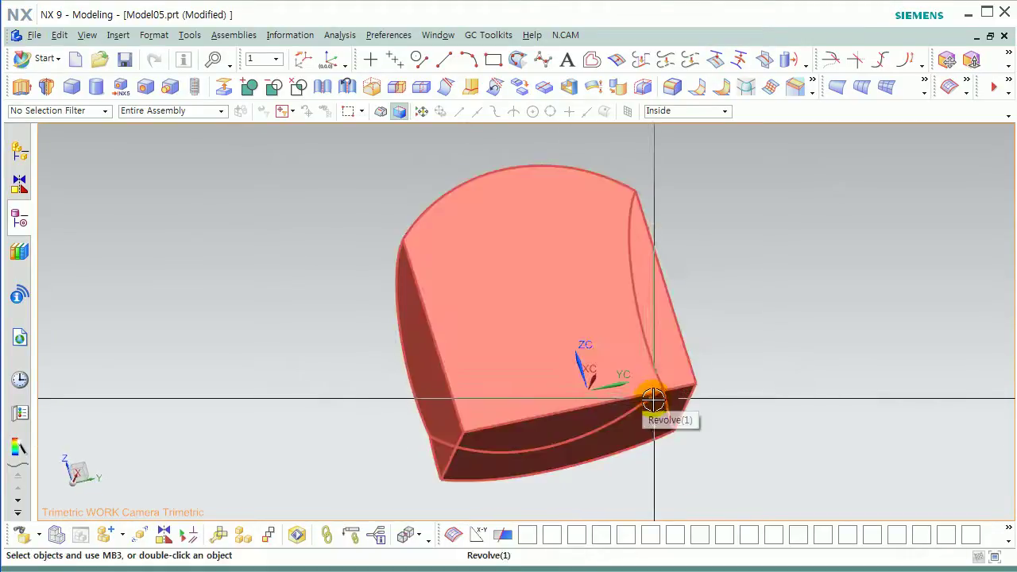
{"action": "key", "text": "F8"}
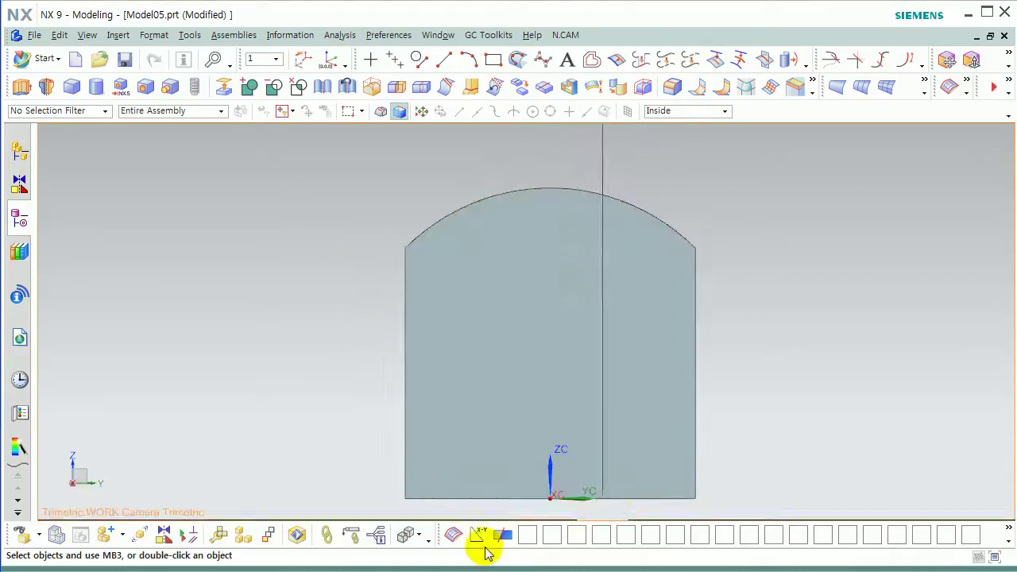
{"action": "middle_click_drag", "start_coordinate": [495, 261], "coordinate": [491, 321], "text": "shift"}
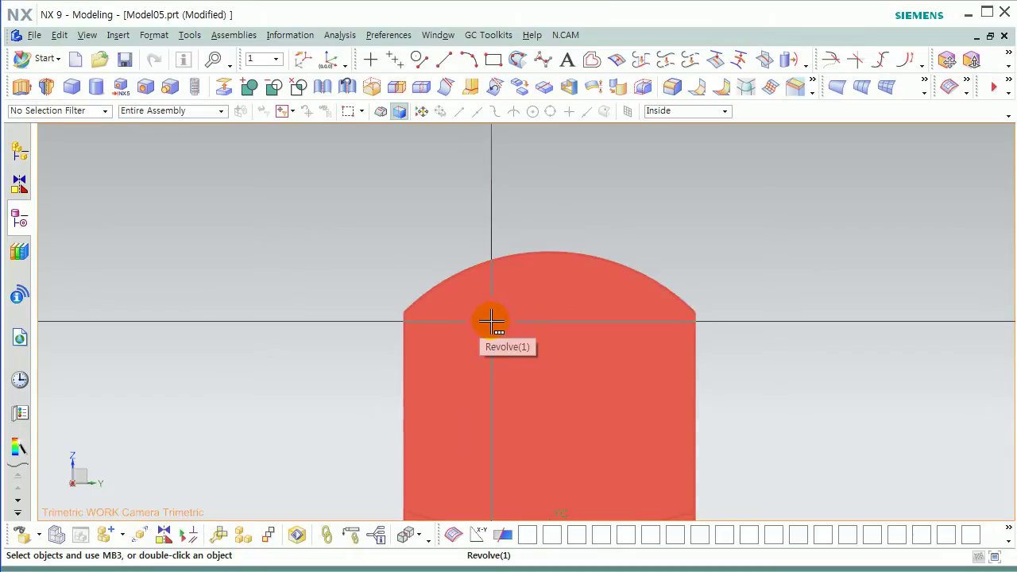
{"action": "middle_click_drag", "start_coordinate": [520, 255], "coordinate": [497, 215], "text": "shift"}
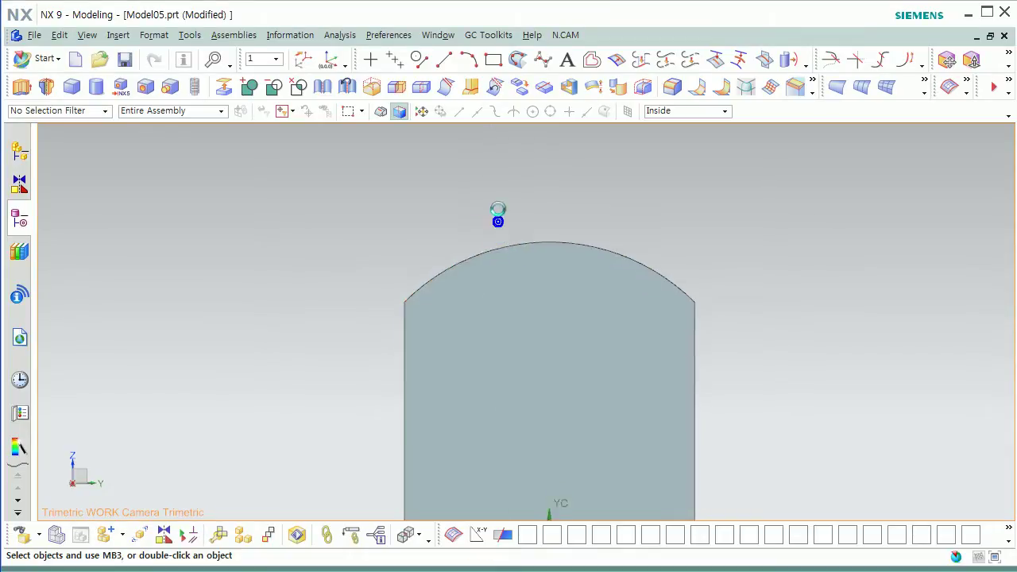
Step: Start a line from the quadrant point of the face's upper arc, offset by a Delta Y of -25 mm
{"action": "left_click", "coordinate": [419, 62]}
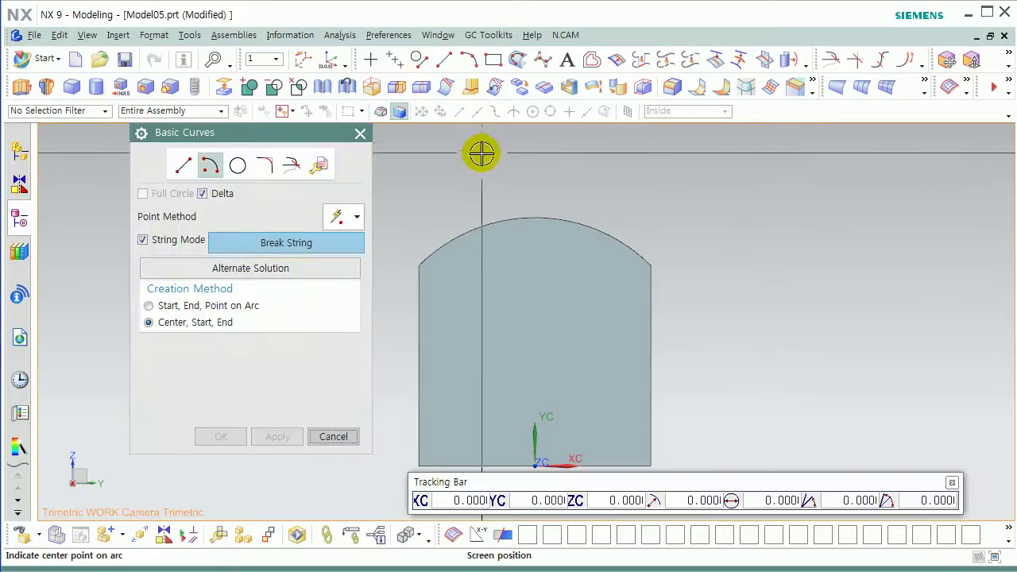
{"action": "left_click", "coordinate": [182, 168]}
{"action": "left_click", "coordinate": [356, 218]}
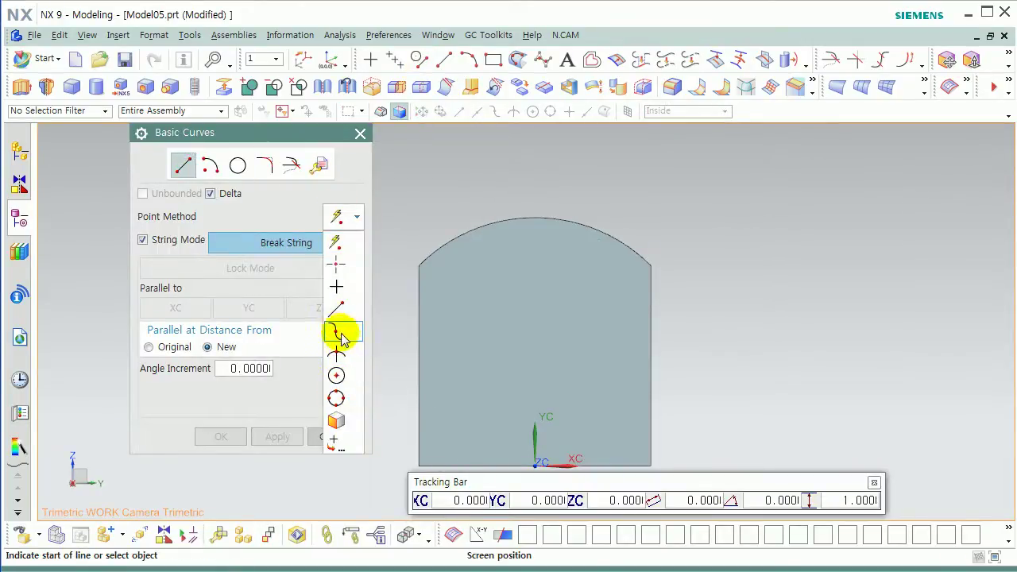
{"action": "left_click", "coordinate": [350, 447]}
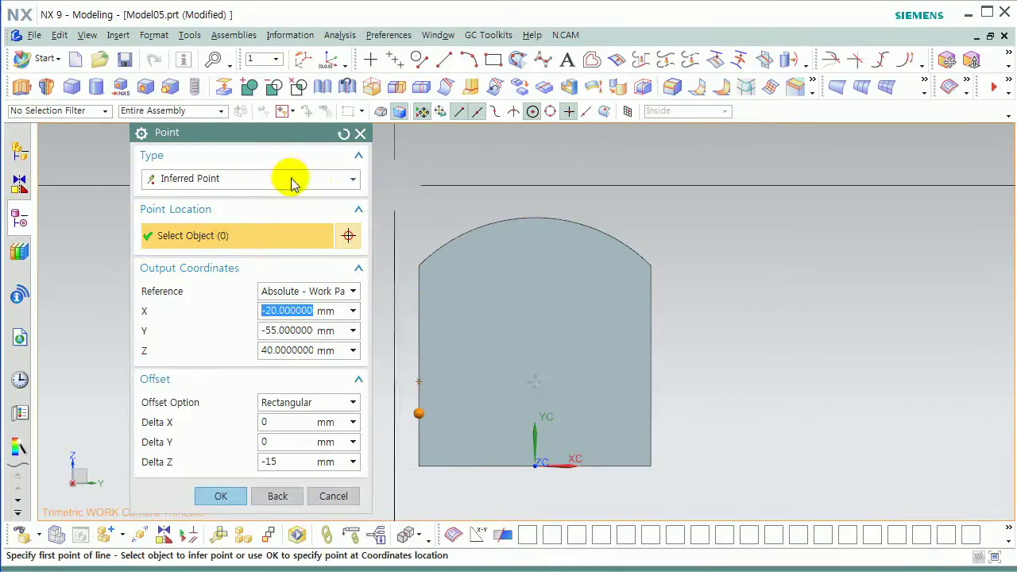
{"action": "left_click", "coordinate": [315, 178]}
{"action": "left_click", "coordinate": [267, 323]}
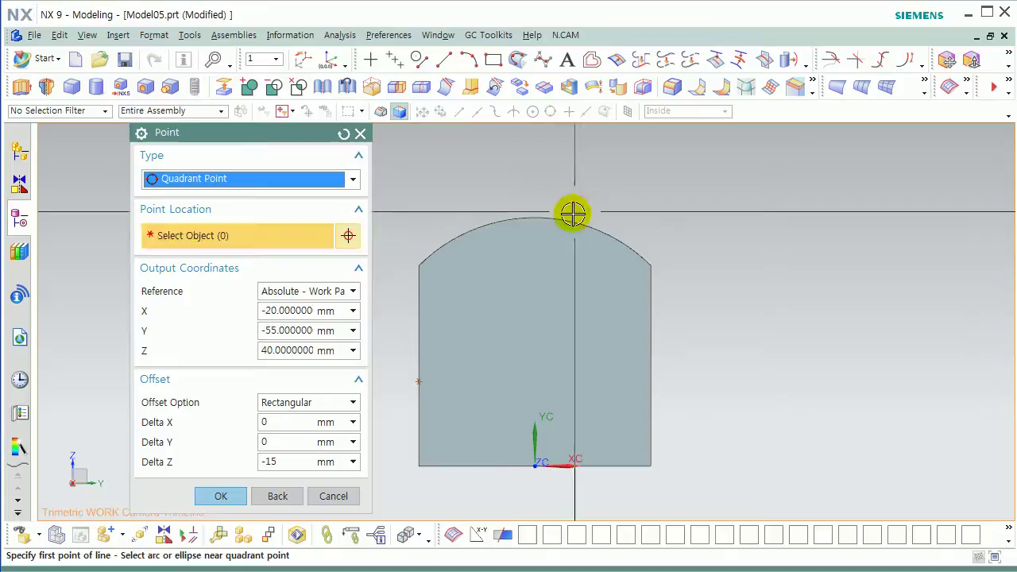
{"action": "left_click", "coordinate": [529, 217]}
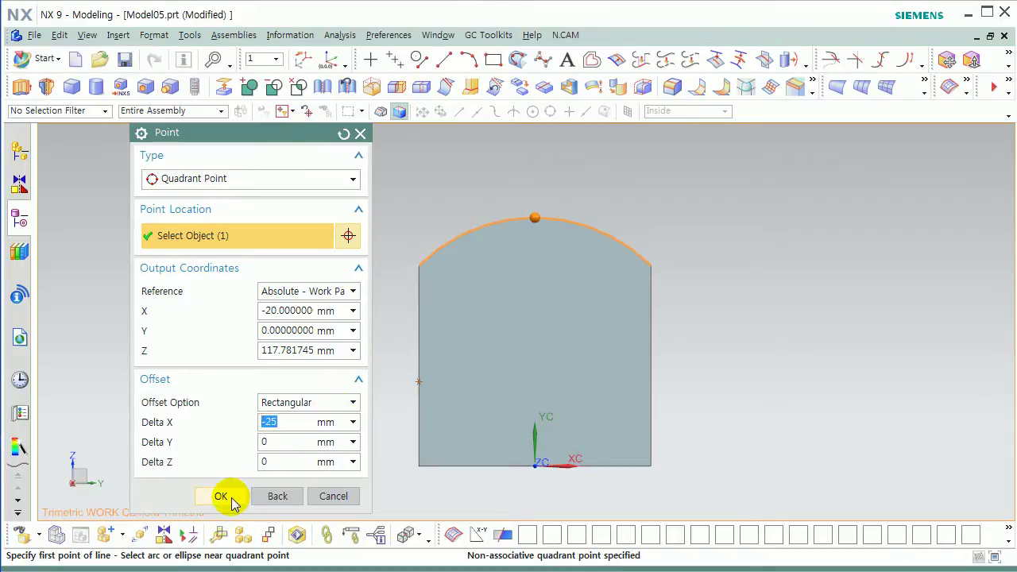
{"action": "double_click", "coordinate": [281, 422]}
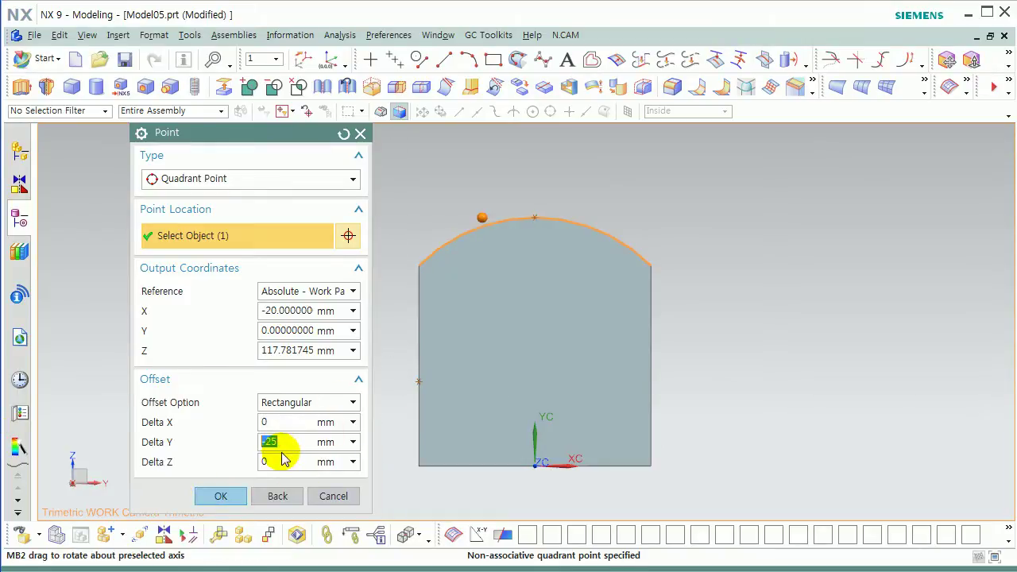
{"action": "left_click", "coordinate": [242, 494]}
Step: Complete the line with an XC delta of 50 mm, running horizontally across the arc's apex
{"action": "left_click", "coordinate": [281, 495]}
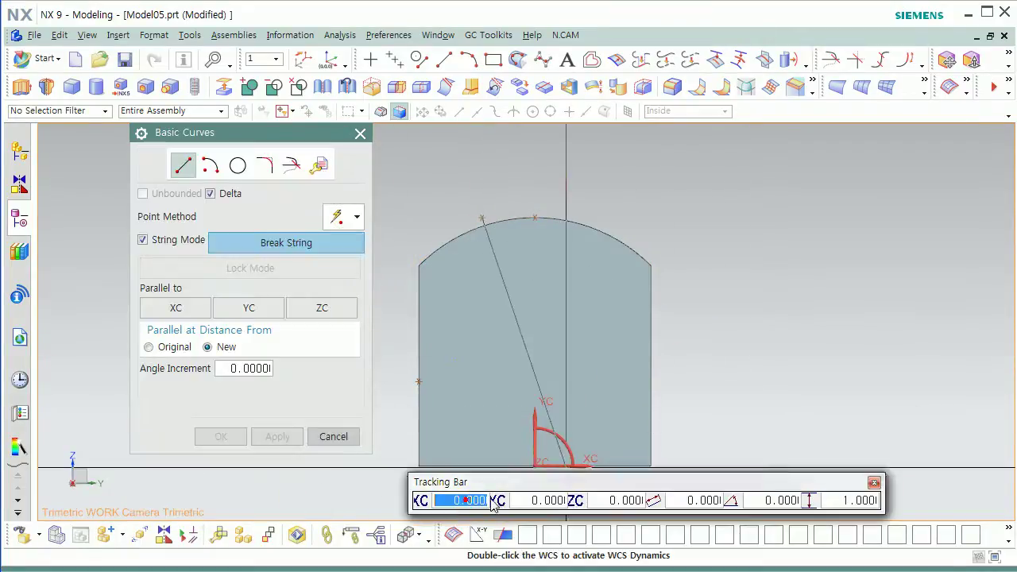
{"action": "type", "text": "50"}
{"action": "key", "text": "Return"}
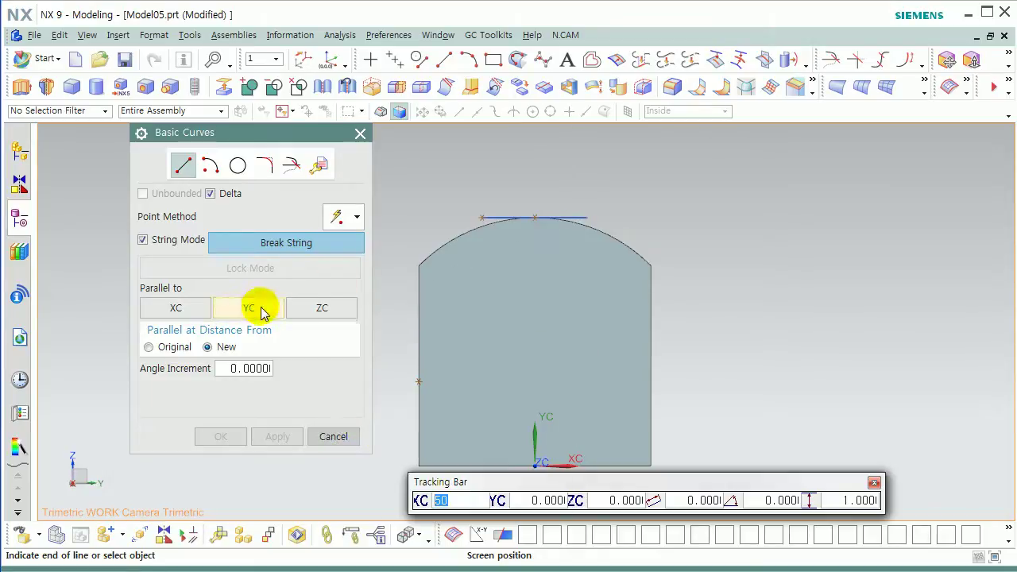
Step: Draw a line parallel to YC down from the XC-positive end of the horizontal line into the flat face
{"action": "middle_click_drag", "start_coordinate": [484, 307], "coordinate": [591, 326]}
{"action": "middle_click_drag", "start_coordinate": [583, 338], "coordinate": [640, 351]}
{"action": "scroll", "coordinate": [651, 300], "scroll_direction": "up", "scroll_amount": 2}
{"action": "middle_click_drag", "start_coordinate": [652, 299], "coordinate": [651, 243], "text": "shift"}
{"action": "left_click", "coordinate": [342, 305]}
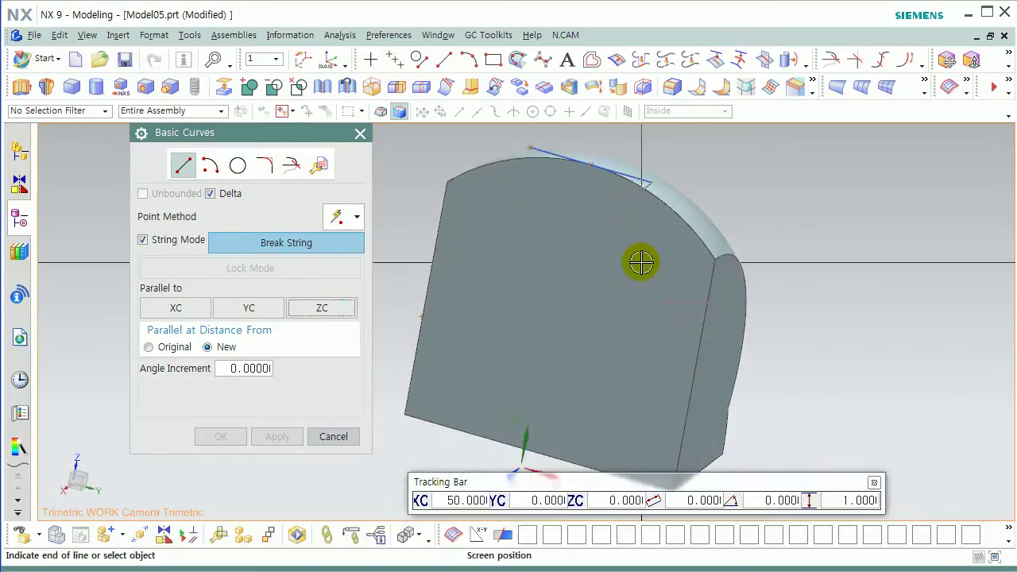
{"action": "key", "text": "F8"}
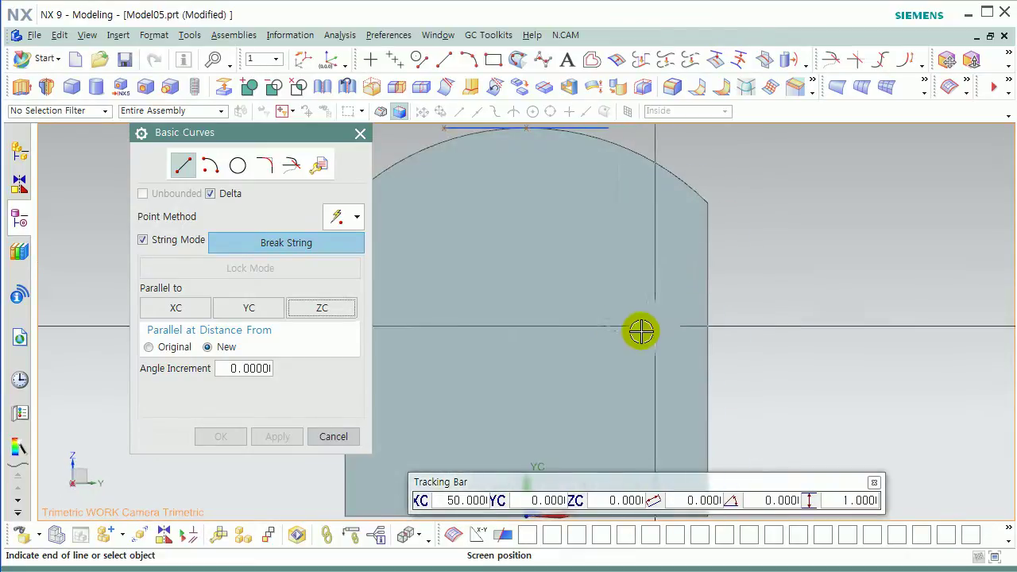
{"action": "scroll", "coordinate": [543, 335], "scroll_direction": "down", "scroll_amount": 2}
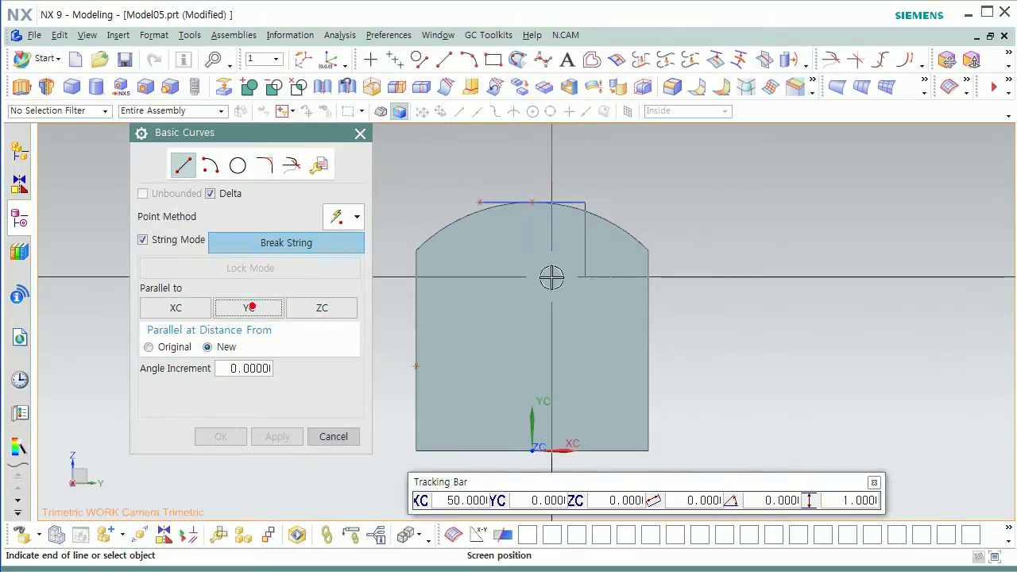
{"action": "left_click", "coordinate": [590, 262]}
Step: Close the rectangle with a line parallel to YC from the other end and a lower line parallel to XC
{"action": "left_click", "coordinate": [176, 309]}
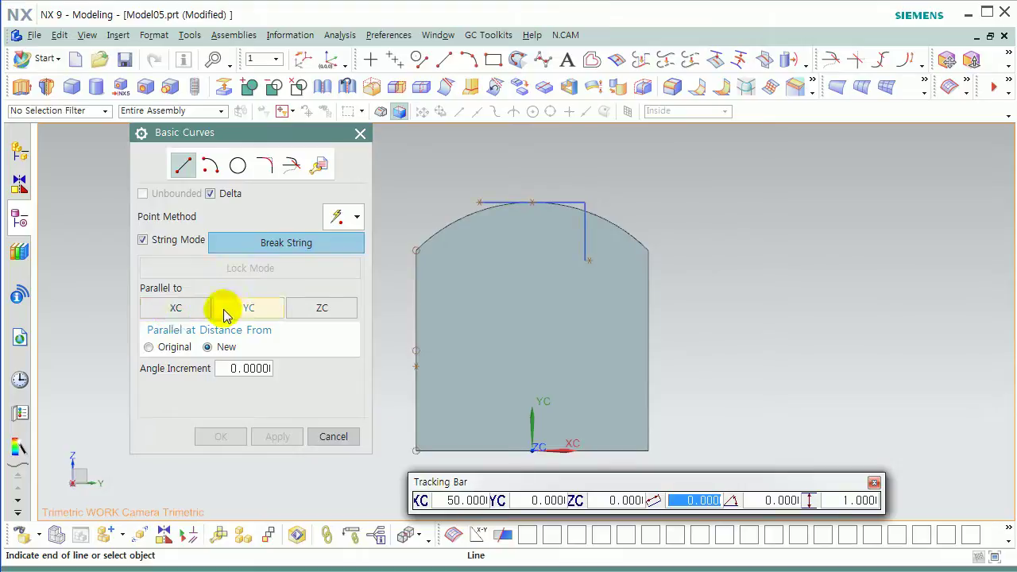
{"action": "left_click", "coordinate": [475, 210]}
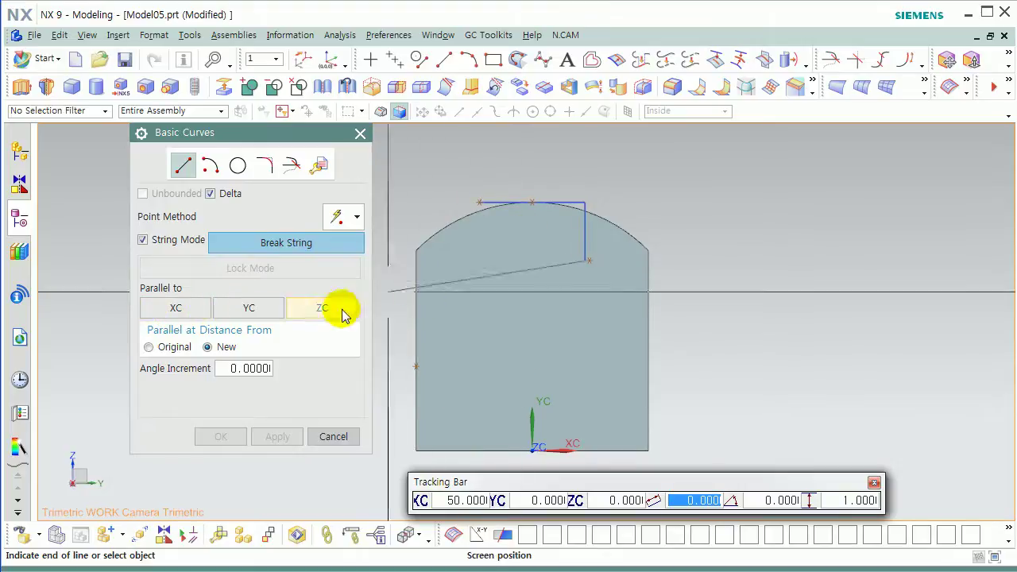
{"action": "left_click", "coordinate": [306, 247]}
{"action": "left_click", "coordinate": [482, 198]}
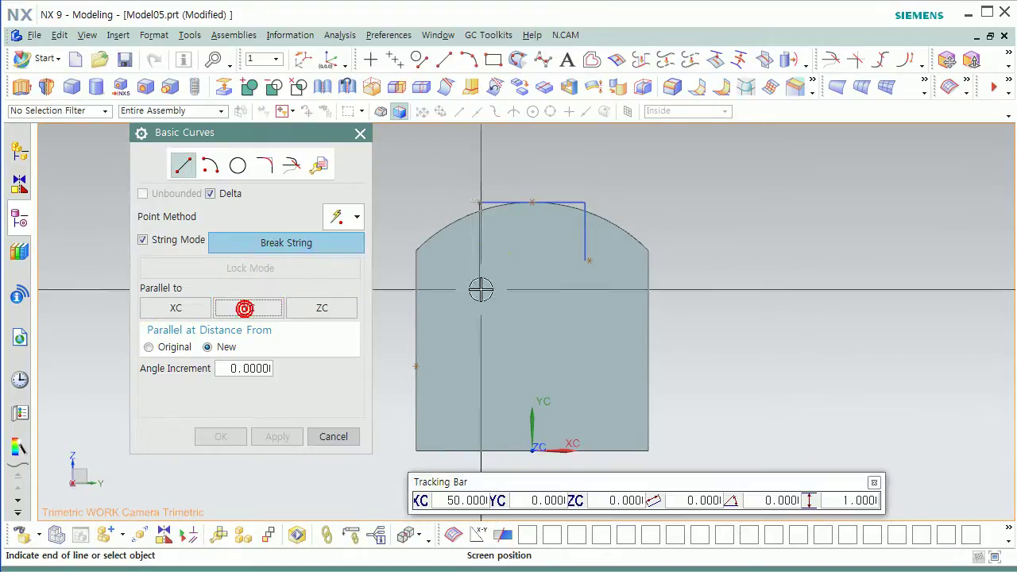
{"action": "left_click", "coordinate": [492, 260]}
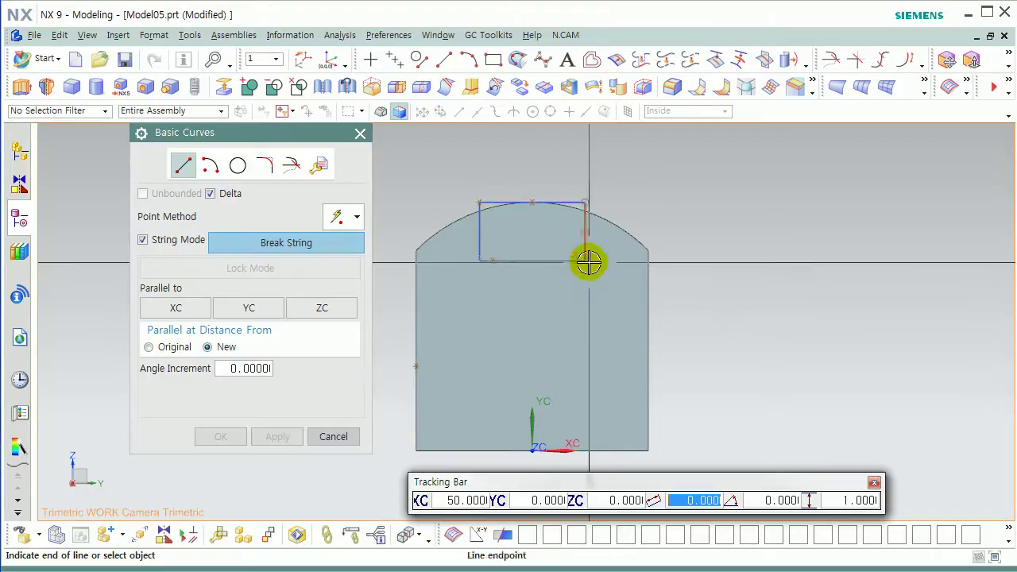
{"action": "left_click", "coordinate": [333, 436]}
Step: Set up an extrusion of the four rectangle curves from 0 to 15 mm, directed into the dome
{"action": "middle_click_drag", "start_coordinate": [333, 431], "coordinate": [554, 323]}
{"action": "scroll", "coordinate": [493, 302], "scroll_direction": "up", "scroll_amount": 4}
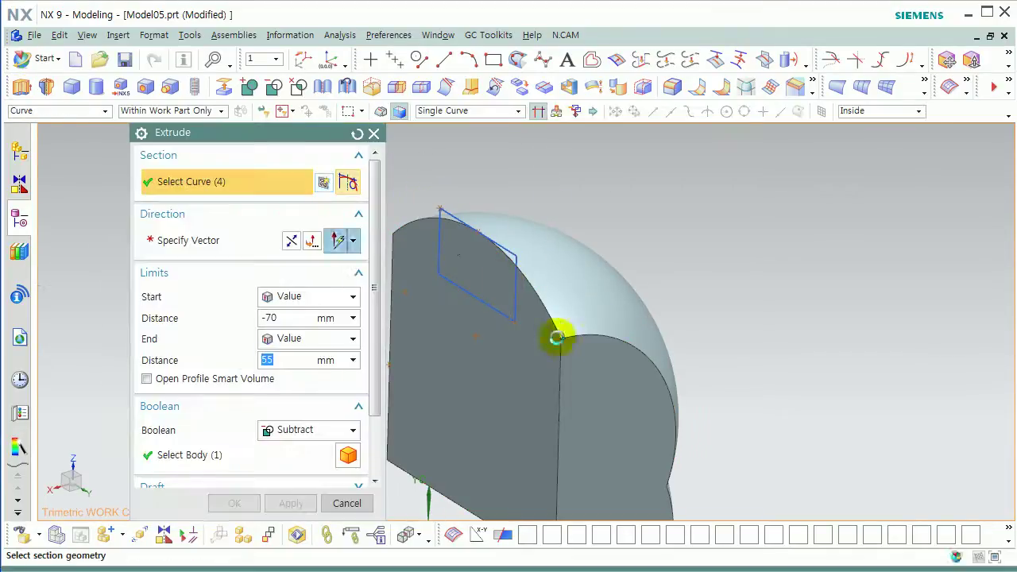
{"action": "left_click", "coordinate": [559, 337]}
{"action": "double_click", "coordinate": [270, 318]}
{"action": "type", "text": "0"}
{"action": "key", "text": "Return"}
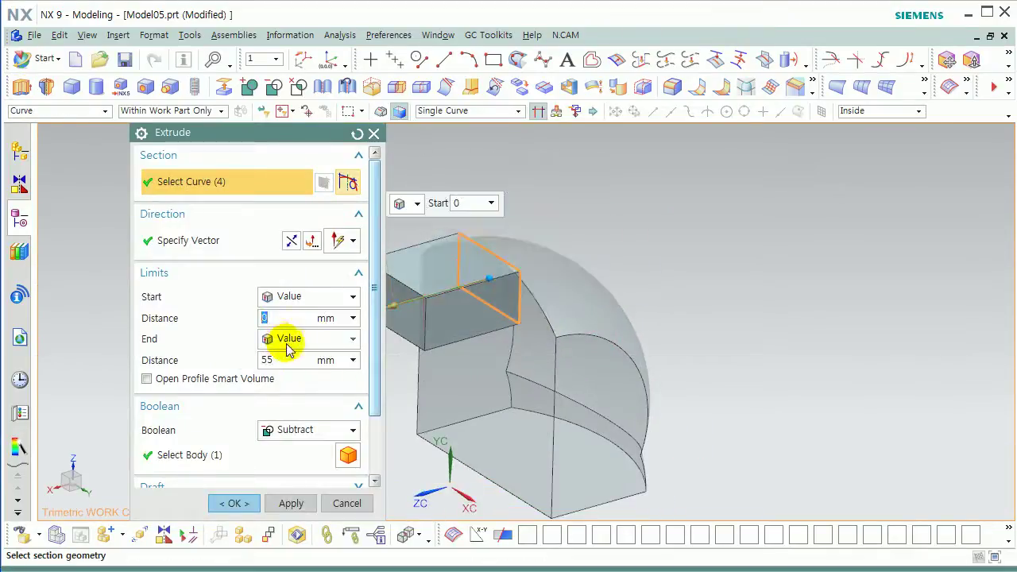
{"action": "double_click", "coordinate": [291, 359]}
{"action": "type", "text": "15"}
{"action": "key", "text": "Return"}
Step: Unite the extruded block with the domed body
{"action": "middle_click_drag", "start_coordinate": [481, 317], "coordinate": [490, 336]}
{"action": "left_click", "coordinate": [289, 430]}
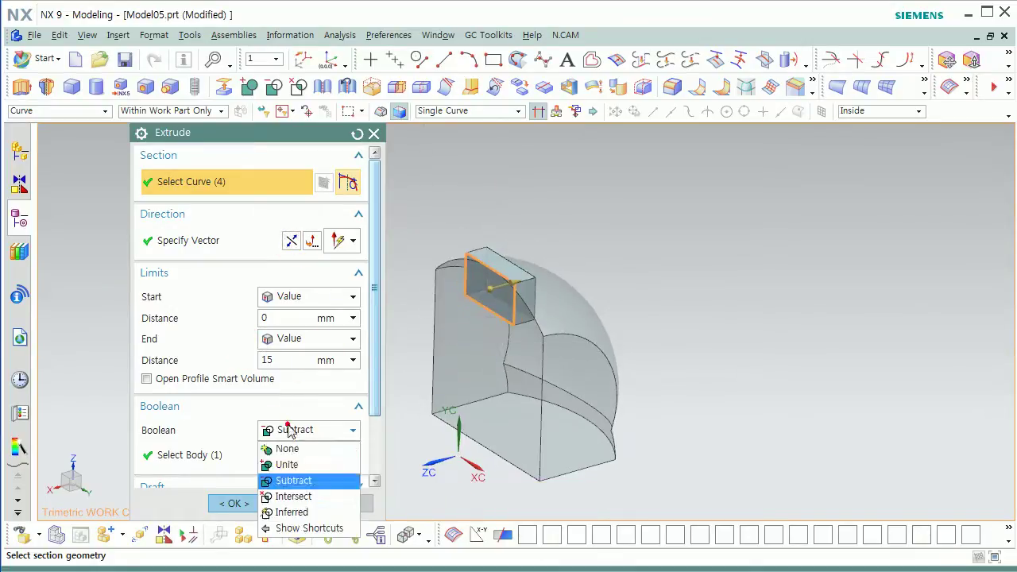
{"action": "left_click", "coordinate": [292, 465]}
{"action": "middle_click", "coordinate": [563, 386]}
Step: Hide the rectangle curves and restore the trimetric view
{"action": "middle_click_drag", "start_coordinate": [563, 400], "coordinate": [595, 388]}
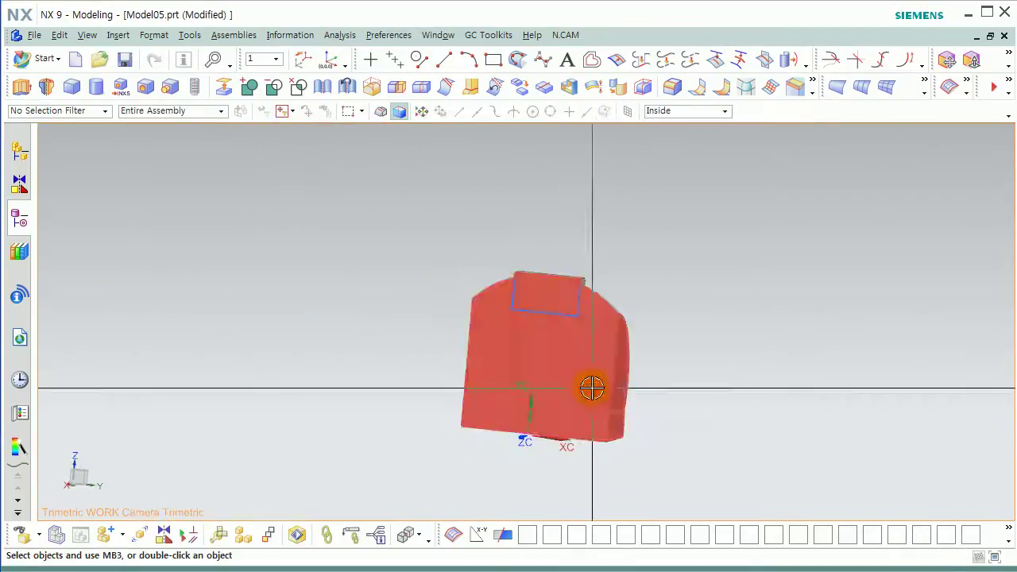
{"action": "key", "text": "ctrl+b"}
{"action": "left_click", "coordinate": [513, 288]}
{"action": "middle_click", "coordinate": [409, 238]}
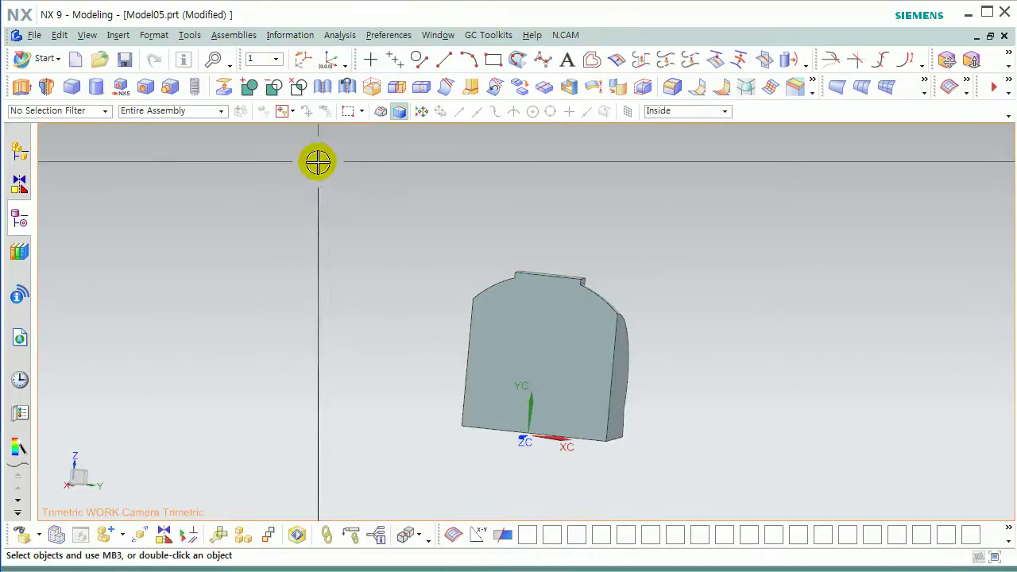
{"action": "key", "text": "Home"}
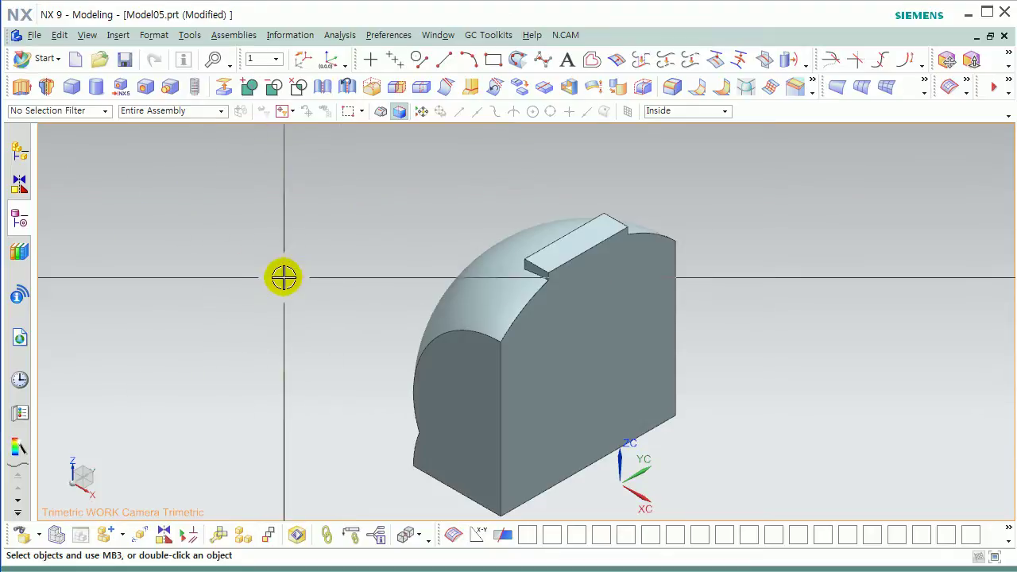
Step: Turn on layer 100 in the layer settings
{"action": "key", "text": "ctrl+l"}
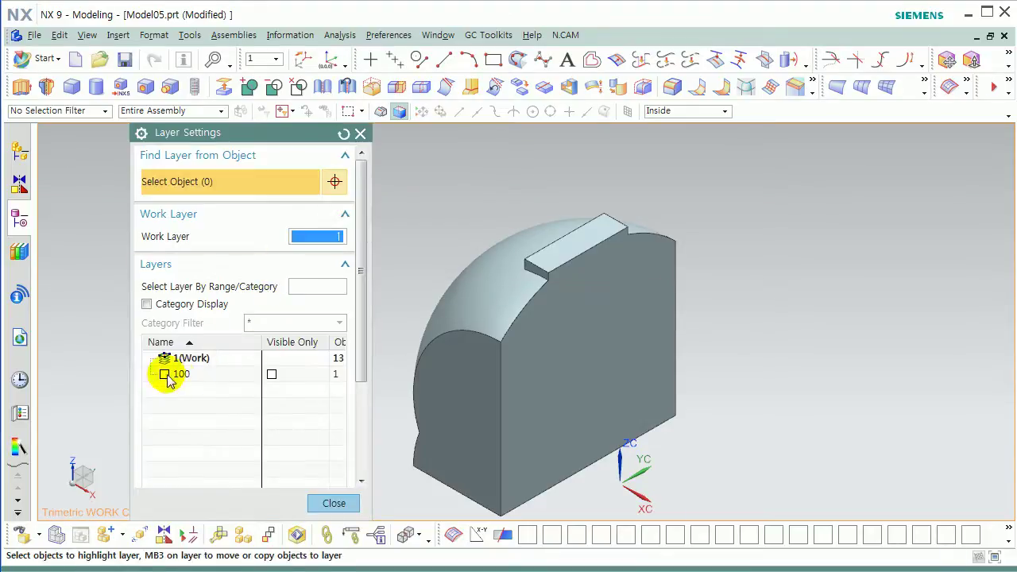
{"action": "left_click", "coordinate": [165, 374]}
{"action": "middle_click", "coordinate": [356, 341]}
{"action": "middle_click_drag", "start_coordinate": [357, 340], "coordinate": [360, 330]}
Step: Start a Transform rotation of the domed body about a line through the origin along the YC axis
{"action": "key", "text": "ctrl+t"}
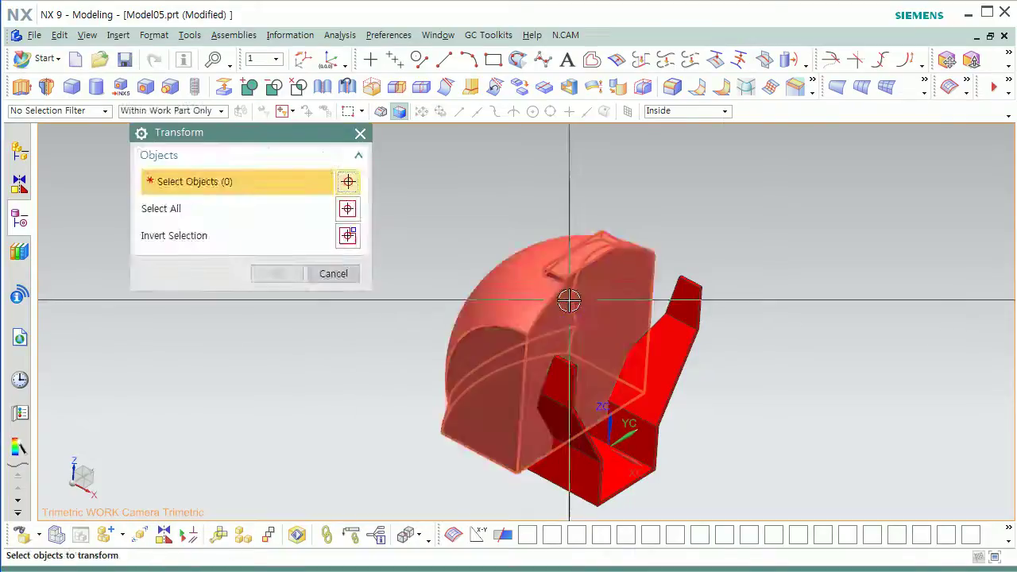
{"action": "left_click", "coordinate": [567, 303]}
{"action": "left_click", "coordinate": [277, 273]}
{"action": "left_click", "coordinate": [291, 296]}
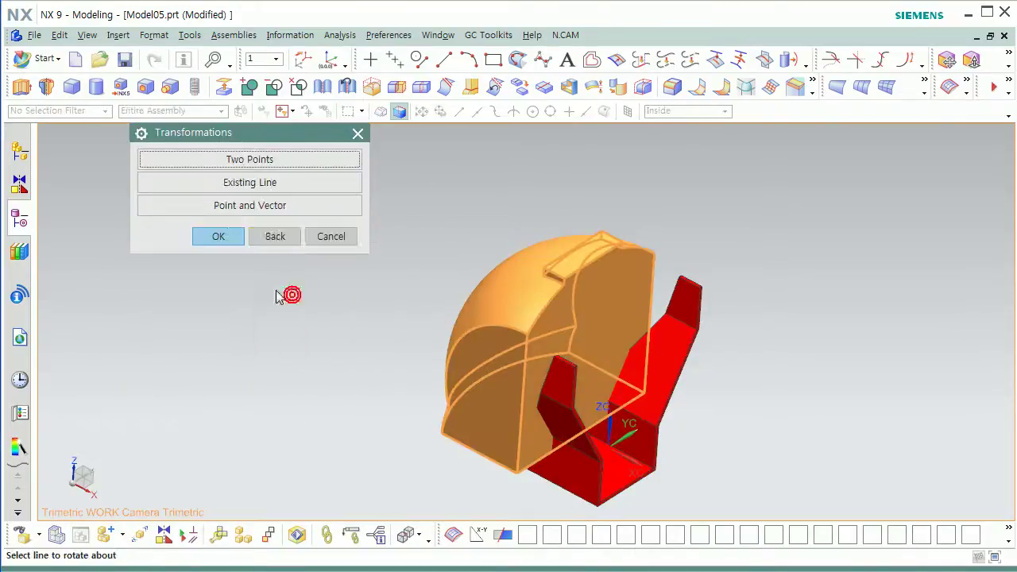
{"action": "left_click", "coordinate": [270, 205]}
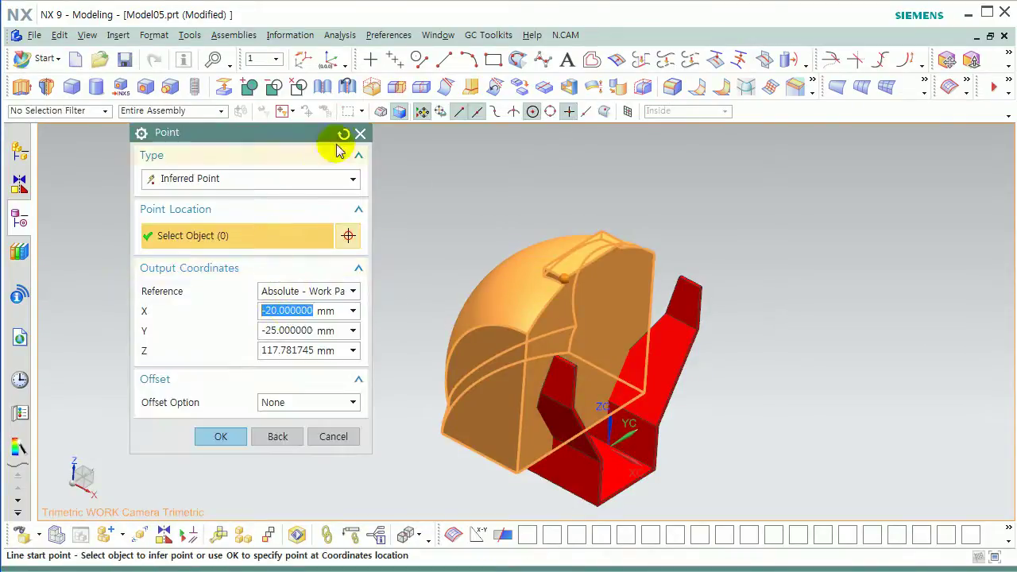
{"action": "middle_click", "coordinate": [285, 237]}
{"action": "left_click", "coordinate": [254, 180]}
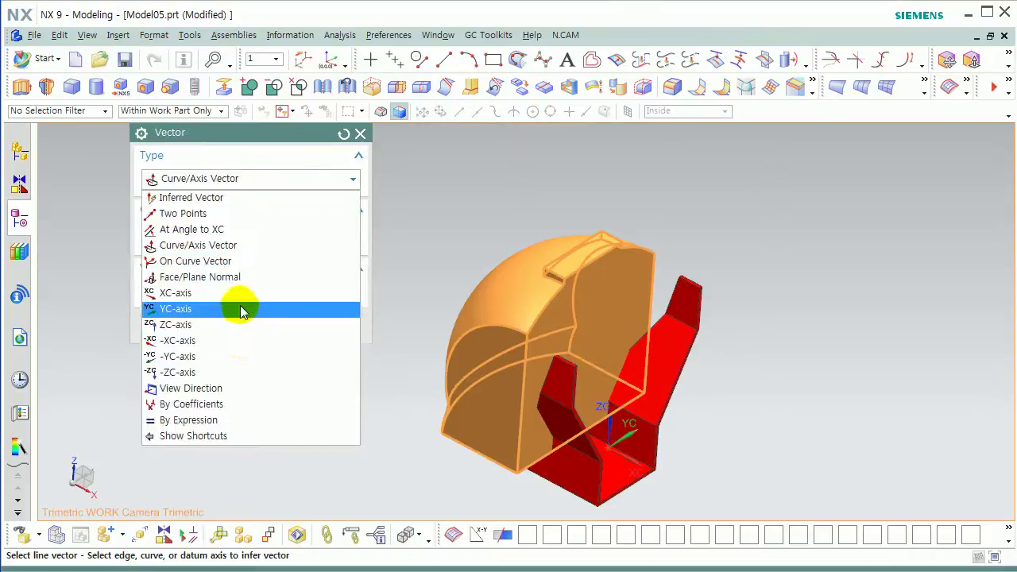
{"action": "left_click", "coordinate": [240, 311]}
Step: Rotate the domed body by 180 degrees, transforming its parents as well
{"action": "middle_click", "coordinate": [362, 308]}
{"action": "type", "text": "180"}
{"action": "key", "text": "Return"}
{"action": "left_click", "coordinate": [349, 275]}
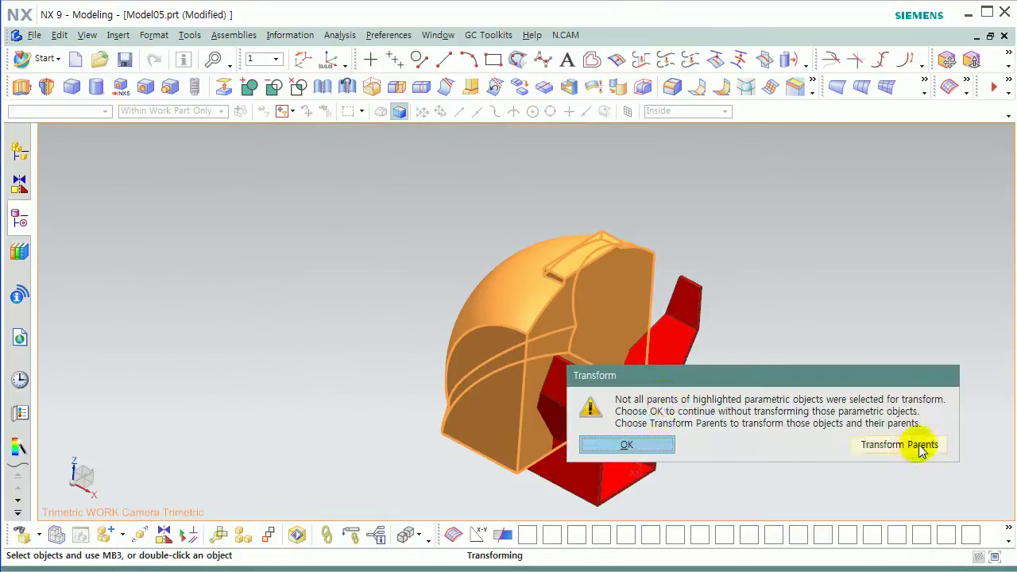
{"action": "left_click", "coordinate": [915, 447]}
{"action": "middle_click_drag", "start_coordinate": [581, 386], "coordinate": [572, 246]}
{"action": "left_click", "coordinate": [332, 375]}
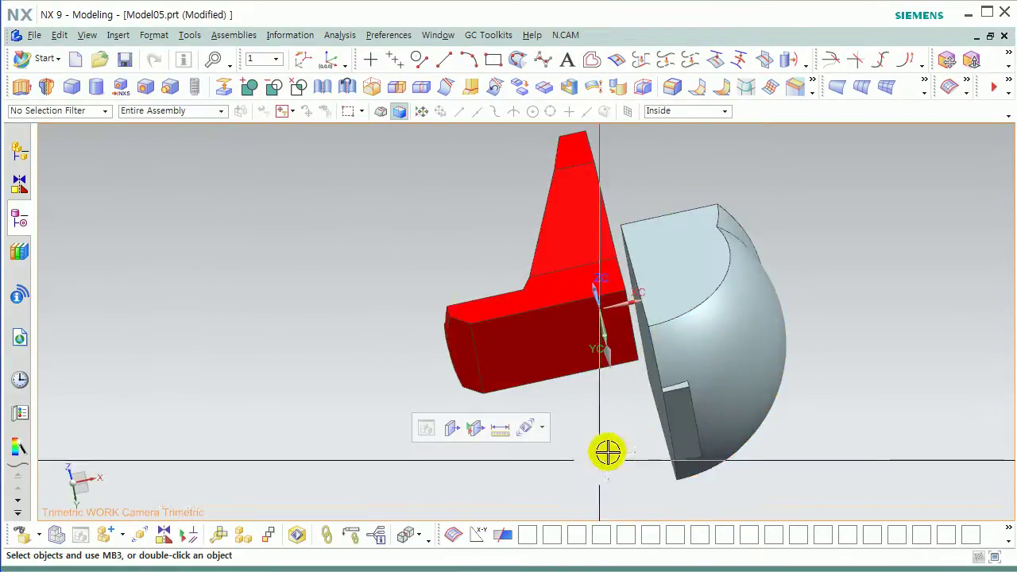
Step: Start translating the domed body to a point, taking the tab's corner on the flat face as reference
{"action": "key", "text": "ctrl+t"}
{"action": "left_click", "coordinate": [714, 392]}
{"action": "middle_click", "coordinate": [714, 392]}
{"action": "left_click", "coordinate": [270, 161]}
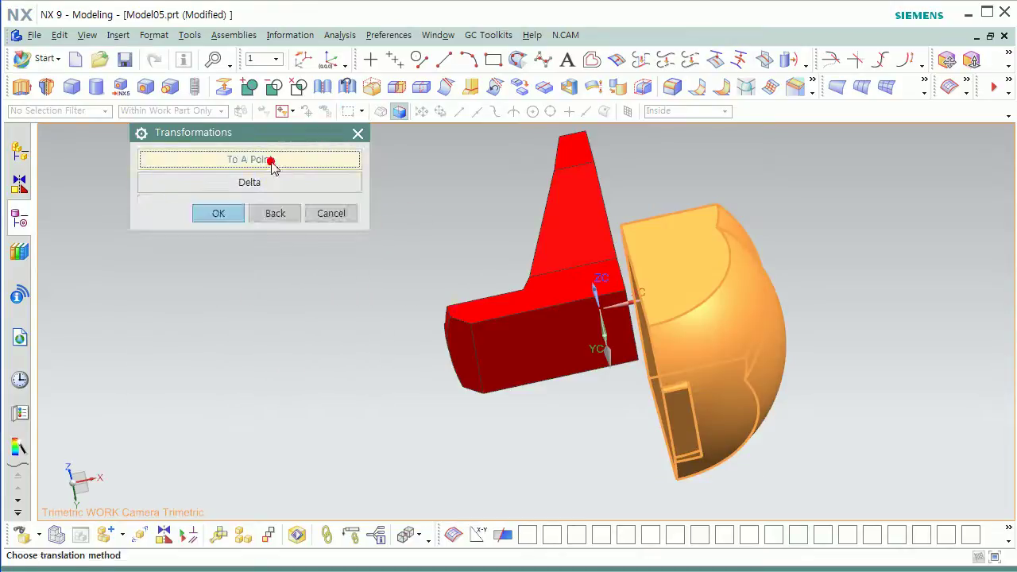
{"action": "left_click", "coordinate": [272, 163]}
{"action": "scroll", "coordinate": [714, 433], "scroll_direction": "up", "scroll_amount": 3}
{"action": "left_click", "coordinate": [637, 353]}
Step: Move the domed body with its parents so the reference corner lands on the red body's matching base corner
{"action": "scroll", "coordinate": [567, 198], "scroll_direction": "up", "scroll_amount": 3}
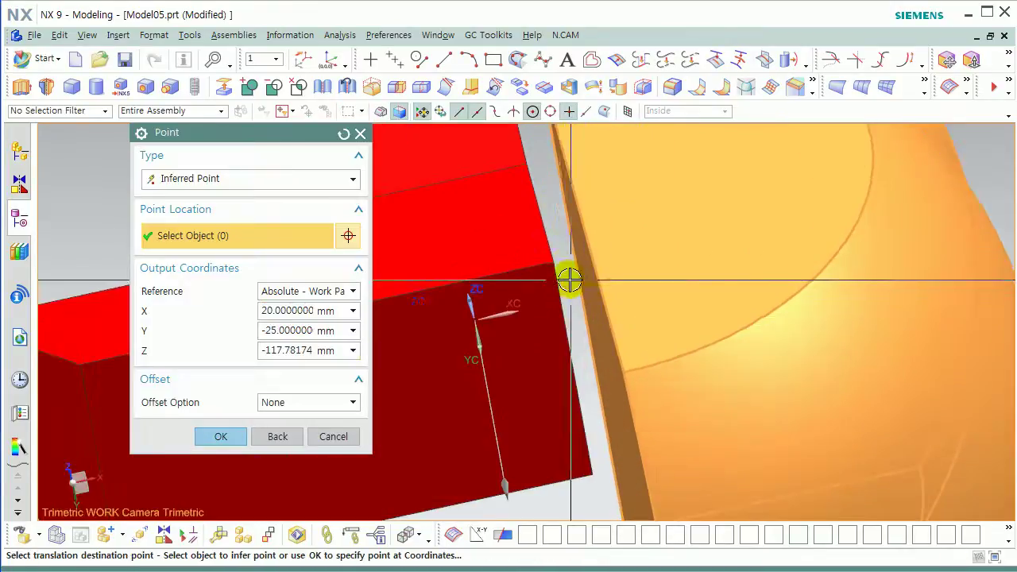
{"action": "left_click", "coordinate": [563, 256]}
{"action": "scroll", "coordinate": [503, 302], "scroll_direction": "down", "scroll_amount": 3}
{"action": "left_click", "coordinate": [300, 281]}
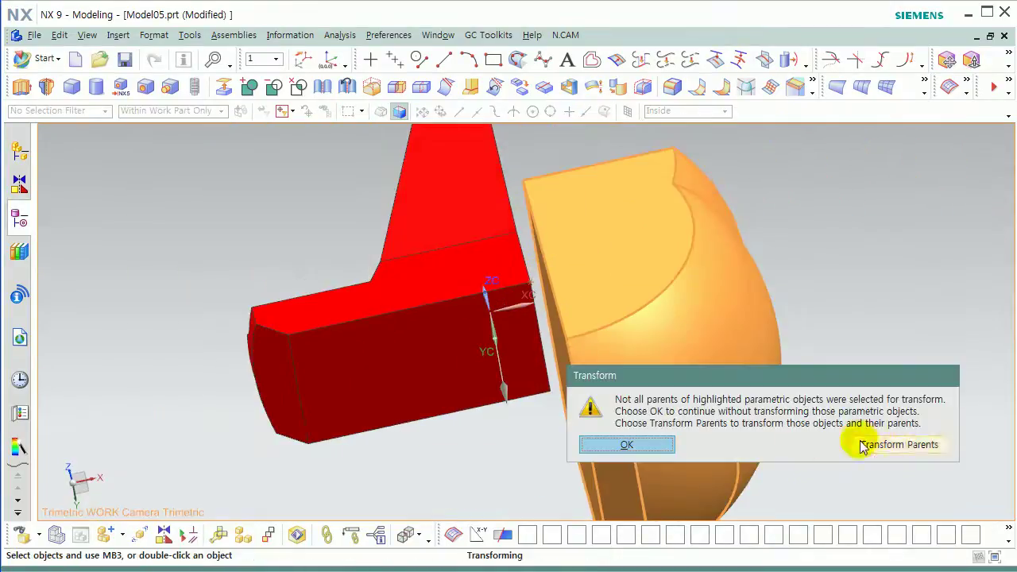
{"action": "left_click", "coordinate": [891, 440]}
{"action": "left_click", "coordinate": [331, 374]}
{"action": "middle_click_drag", "start_coordinate": [567, 336], "coordinate": [584, 366]}
{"action": "scroll", "coordinate": [585, 366], "scroll_direction": "down", "scroll_amount": 5}
{"action": "middle_click_drag", "start_coordinate": [540, 283], "coordinate": [244, 197]}
{"action": "scroll", "coordinate": [524, 270], "scroll_direction": "up", "scroll_amount": 3}
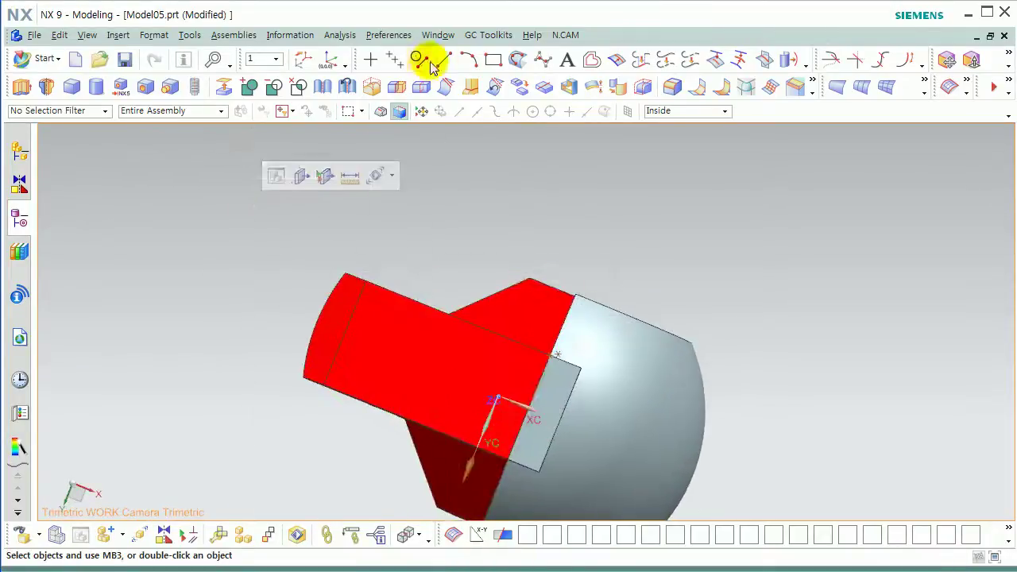
{"action": "left_click", "coordinate": [420, 59]}
{"action": "scroll", "coordinate": [549, 348], "scroll_direction": "up", "scroll_amount": 4}
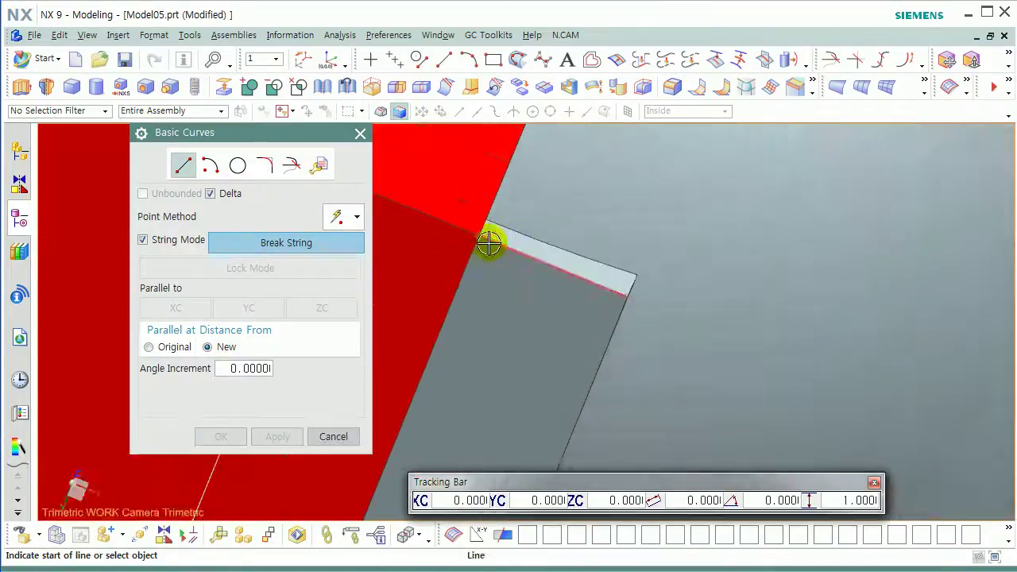
{"action": "left_click", "coordinate": [354, 437]}
Step: Align the WCS with the outer face of the tab
{"action": "key", "text": "w"}
{"action": "left_click", "coordinate": [517, 297]}
{"action": "middle_click", "coordinate": [517, 324]}
Step: Draw a slanted line from the tab's corner at the red body out past the dome, using a 15-degree angle increment
{"action": "left_click", "coordinate": [421, 59]}
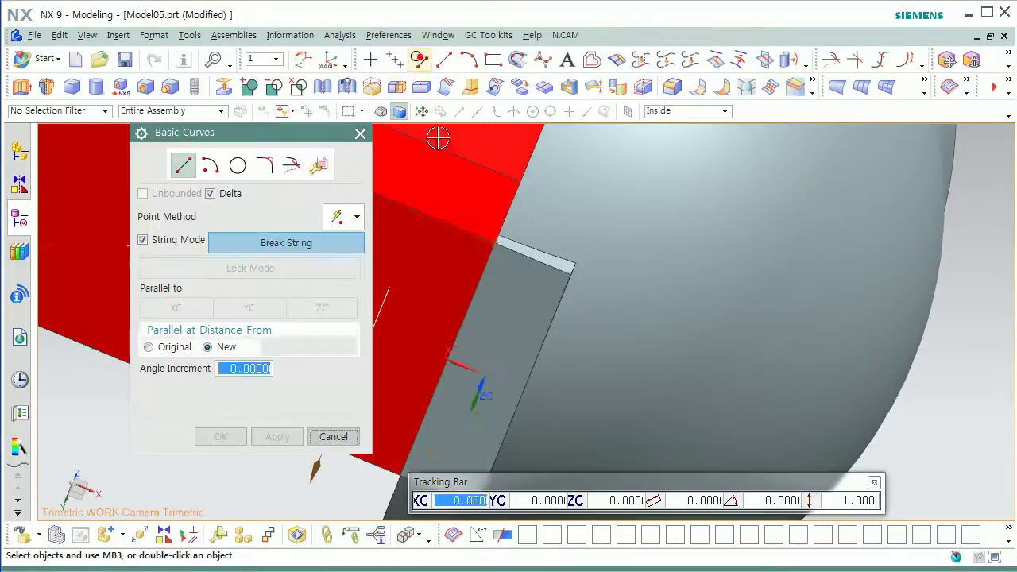
{"action": "left_click", "coordinate": [494, 245]}
{"action": "left_click", "coordinate": [253, 367]}
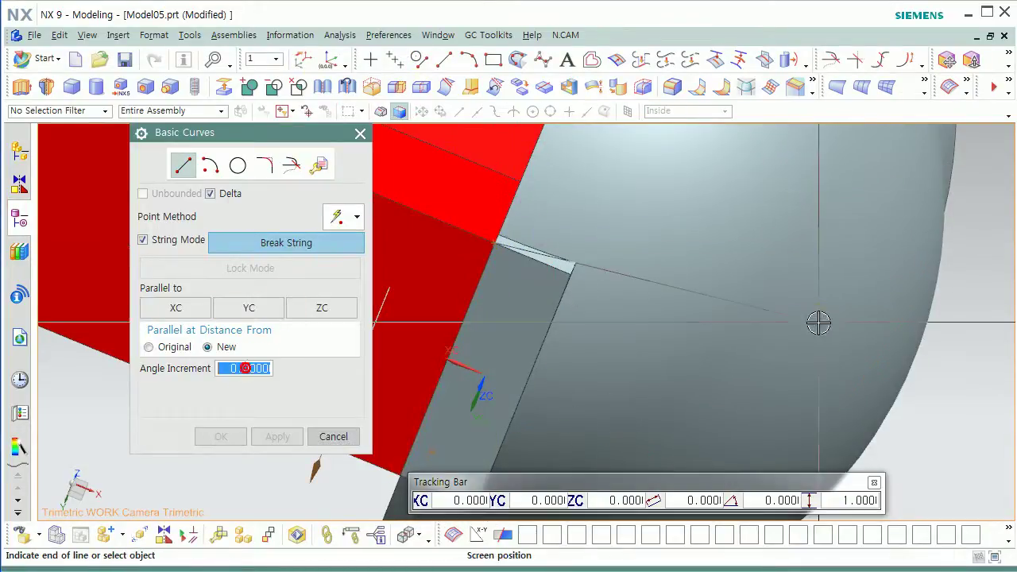
{"action": "key", "text": "F8"}
{"action": "middle_click_drag", "start_coordinate": [734, 229], "coordinate": [671, 411], "text": "shift"}
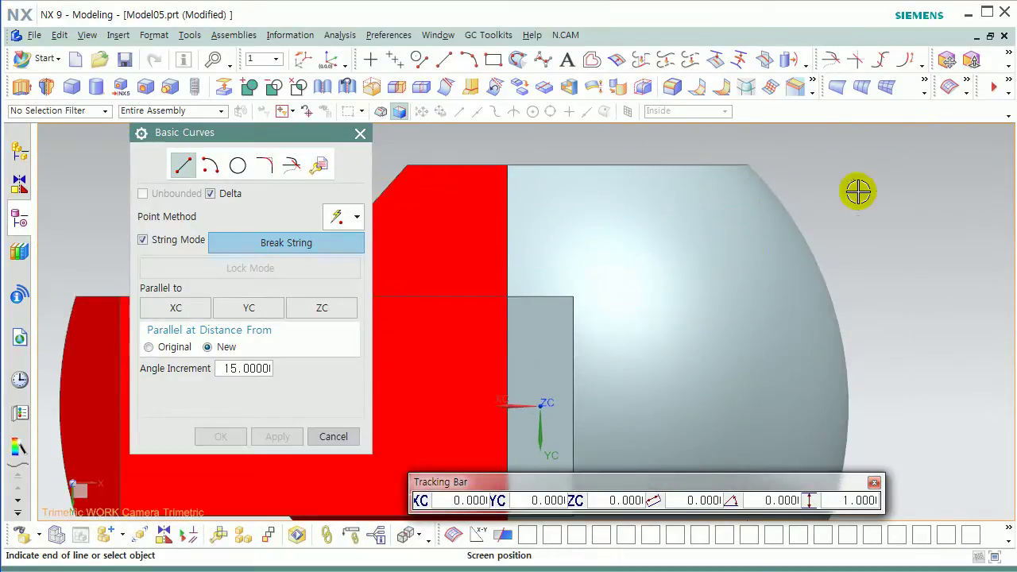
{"action": "left_click", "coordinate": [332, 436]}
Step: Start an Extrude and set the selection filter to No Selection Filter for picking body edges
{"action": "middle_click_drag", "start_coordinate": [819, 311], "coordinate": [625, 432]}
{"action": "left_click", "coordinate": [22, 87]}
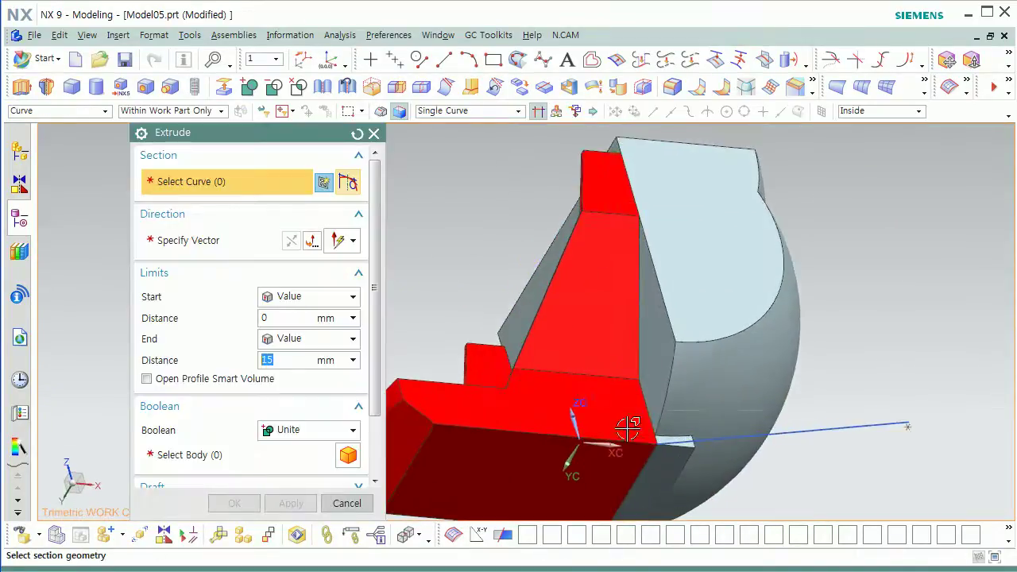
{"action": "mouse_move", "coordinate": [640, 392]}
{"action": "middle_mouse_down"}
{"action": "mouse_move", "coordinate": [649, 372]}
{"action": "mouse_move", "coordinate": [670, 405]}
{"action": "mouse_move", "coordinate": [658, 382]}
{"action": "mouse_move", "coordinate": [646, 379]}
{"action": "middle_mouse_up"}
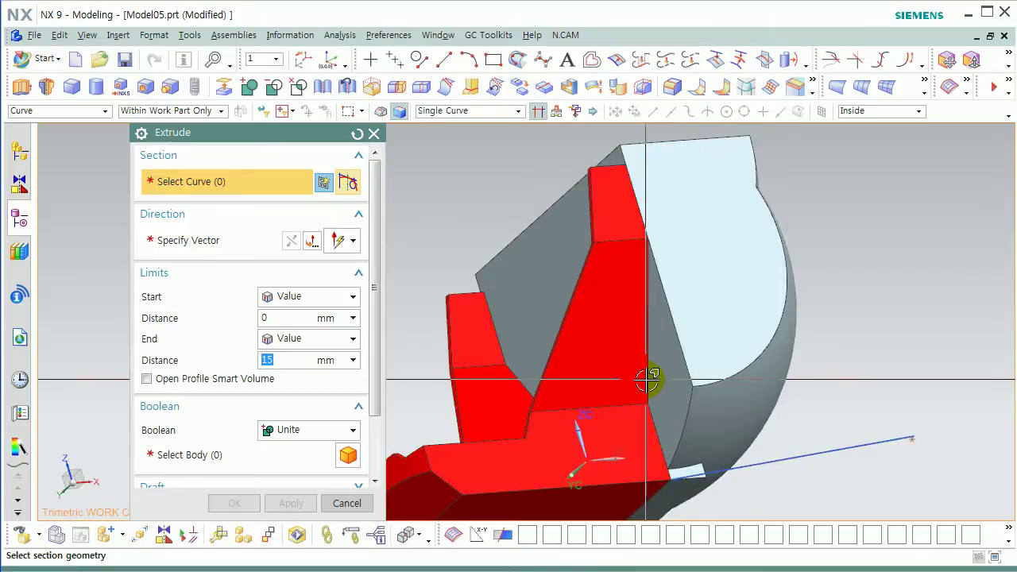
{"action": "middle_click_drag", "start_coordinate": [664, 386], "coordinate": [669, 394]}
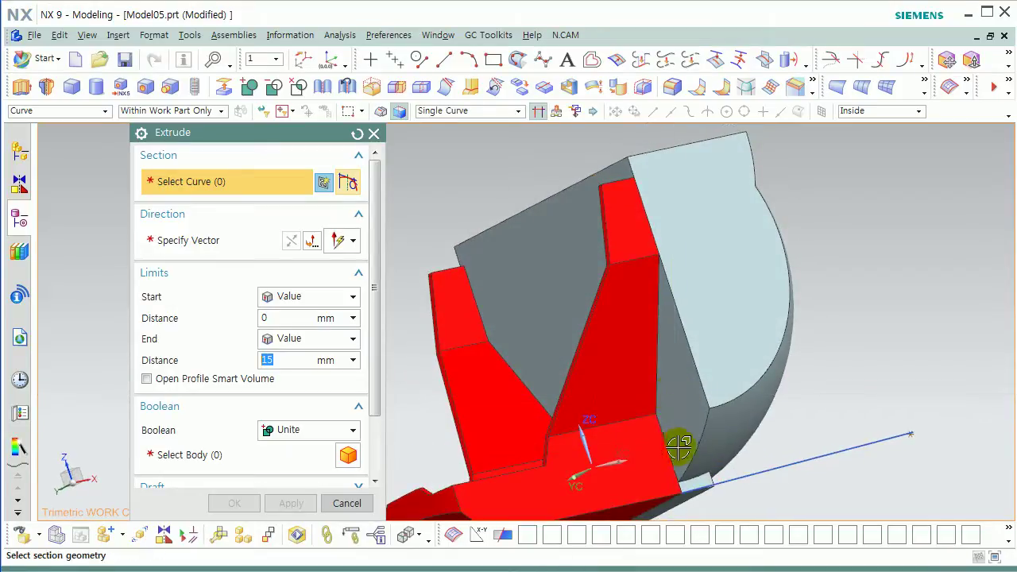
{"action": "middle_click_drag", "start_coordinate": [645, 437], "coordinate": [645, 297], "text": "shift"}
{"action": "left_click", "coordinate": [28, 111]}
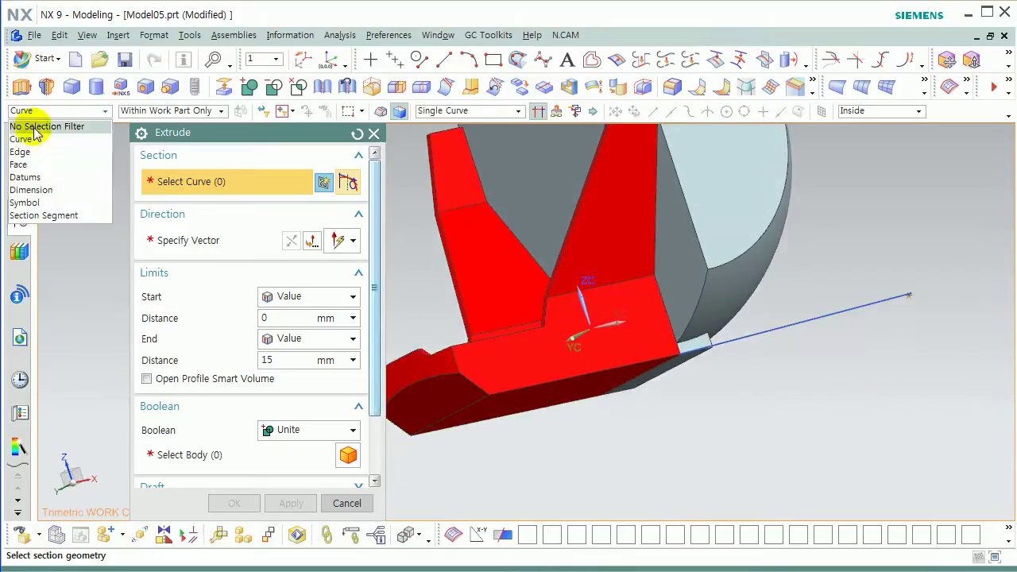
{"action": "left_click", "coordinate": [34, 127]}
Step: Use the red body's two adjoining side edges as the extrude section, set the Boolean to Subtract and direct the extrusion along the slanted line
{"action": "scroll", "coordinate": [622, 300], "scroll_direction": "up", "scroll_amount": 3}
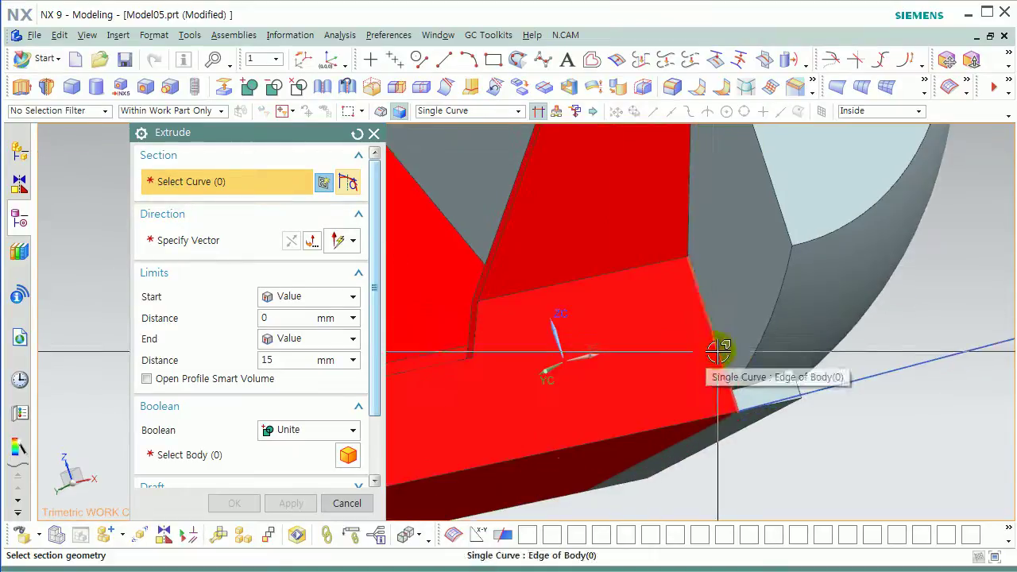
{"action": "left_click", "coordinate": [717, 347]}
{"action": "left_click", "coordinate": [691, 216]}
{"action": "scroll", "coordinate": [653, 270], "scroll_direction": "down", "scroll_amount": 5}
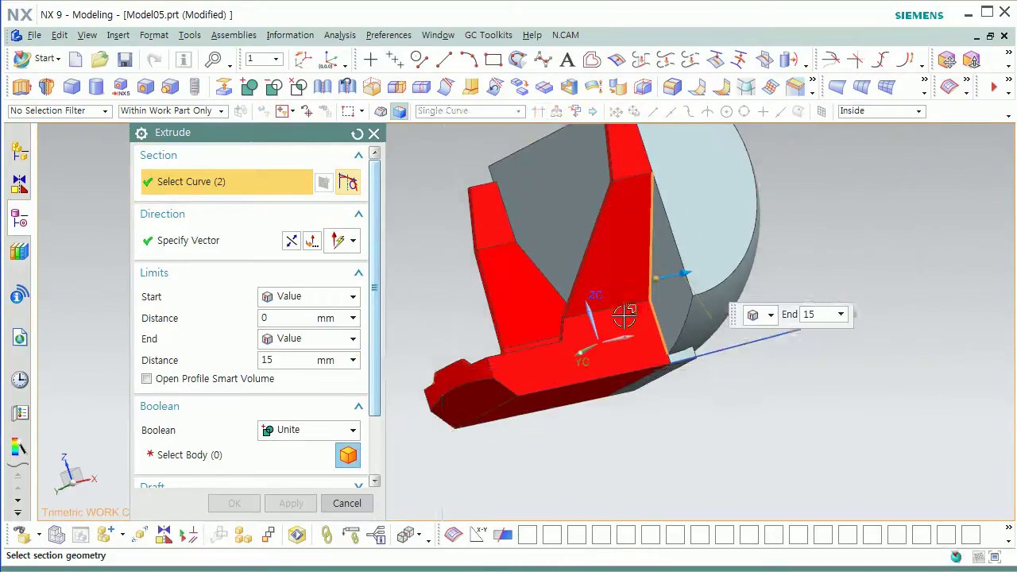
{"action": "left_click", "coordinate": [286, 433]}
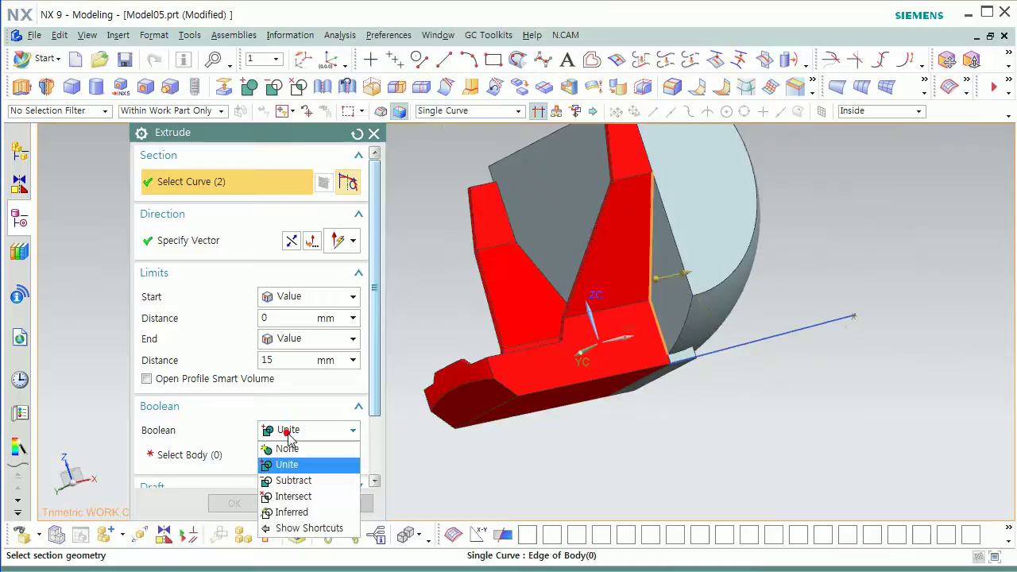
{"action": "left_click", "coordinate": [303, 482]}
{"action": "left_click", "coordinate": [225, 242]}
{"action": "left_click", "coordinate": [720, 358]}
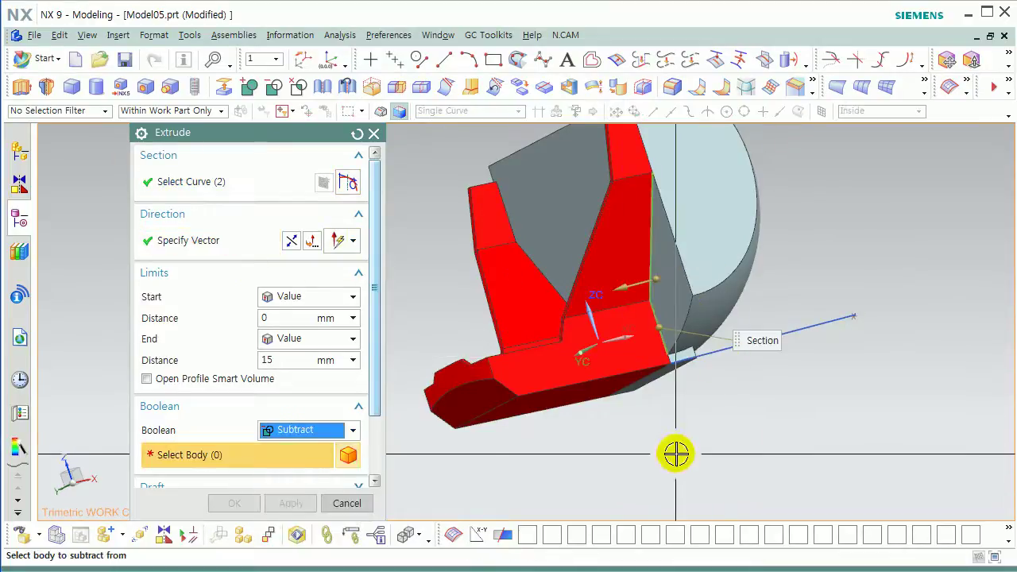
Step: Enable Open Profile Smart Volume and stretch the extrude limits to a start of -74 mm and an end of 26 mm
{"action": "middle_click_drag", "start_coordinate": [664, 440], "coordinate": [585, 408]}
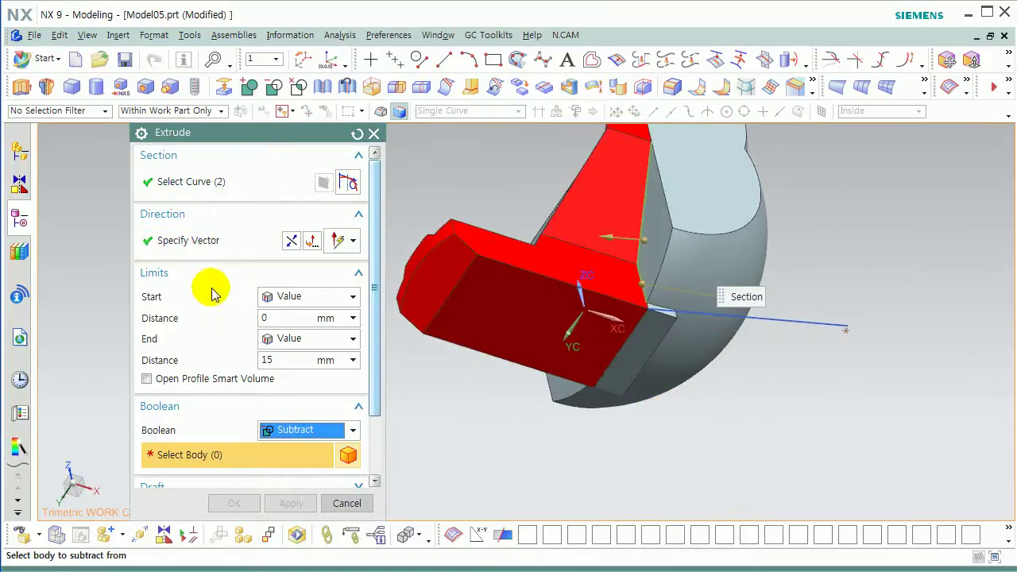
{"action": "middle_click_drag", "start_coordinate": [446, 355], "coordinate": [483, 278]}
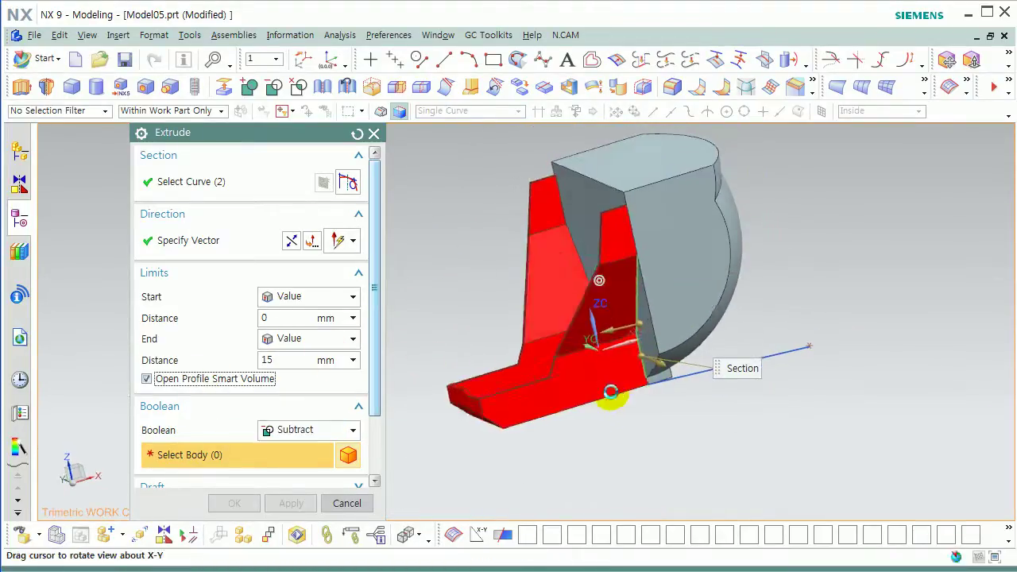
{"action": "scroll", "coordinate": [623, 368], "scroll_direction": "up", "scroll_amount": 2}
{"action": "left_click_drag", "start_coordinate": [671, 291], "coordinate": [849, 275]}
{"action": "left_click_drag", "start_coordinate": [609, 306], "coordinate": [572, 317]}
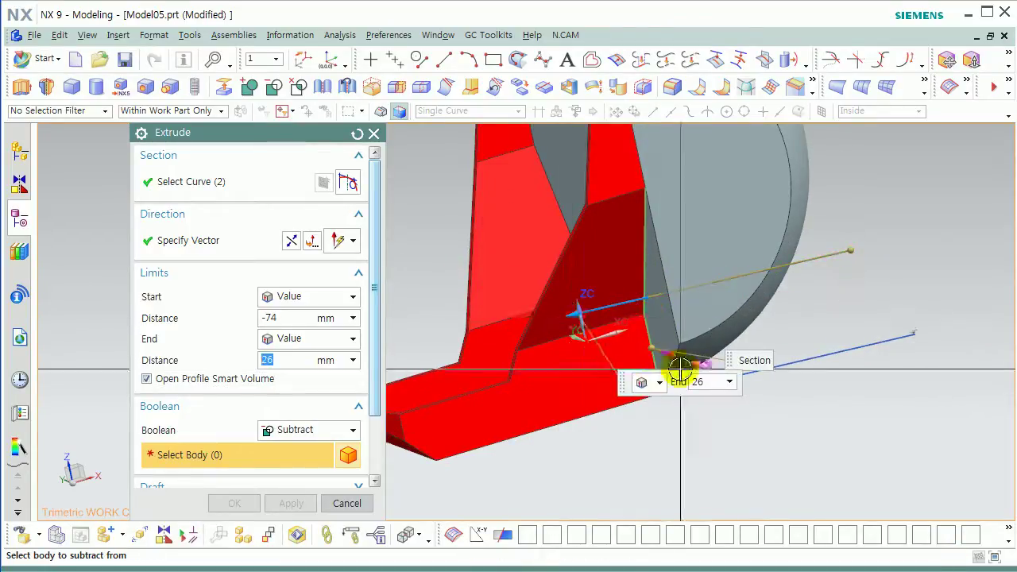
Step: Choose the domed body as the Subtract target and complete the extruded cut
{"action": "middle_click_drag", "start_coordinate": [684, 357], "coordinate": [683, 347]}
{"action": "scroll", "coordinate": [683, 348], "scroll_direction": "down", "scroll_amount": 2}
{"action": "middle_click_drag", "start_coordinate": [731, 262], "coordinate": [738, 238]}
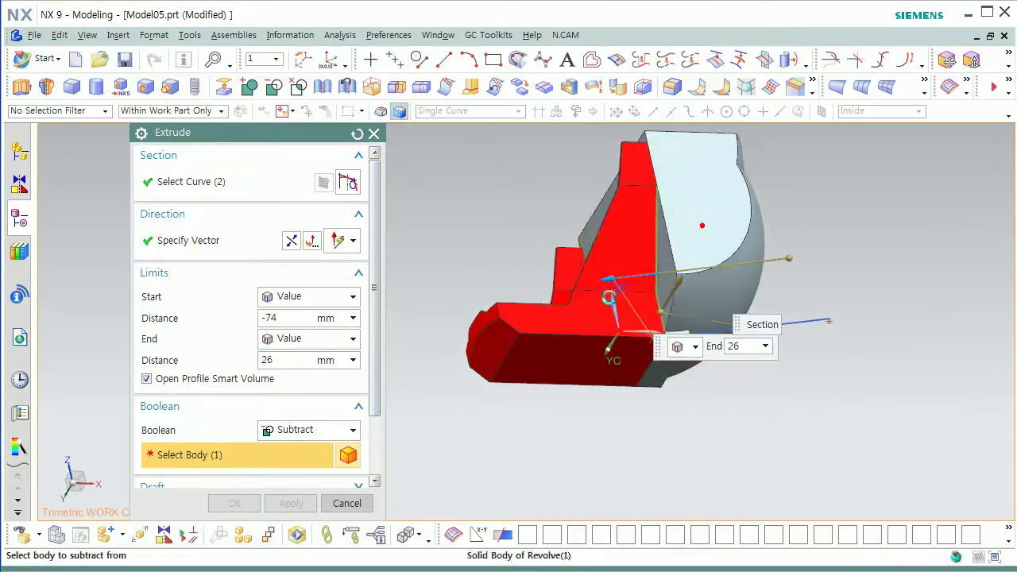
{"action": "left_click", "coordinate": [702, 226]}
{"action": "middle_click_drag", "start_coordinate": [602, 329], "coordinate": [550, 309]}
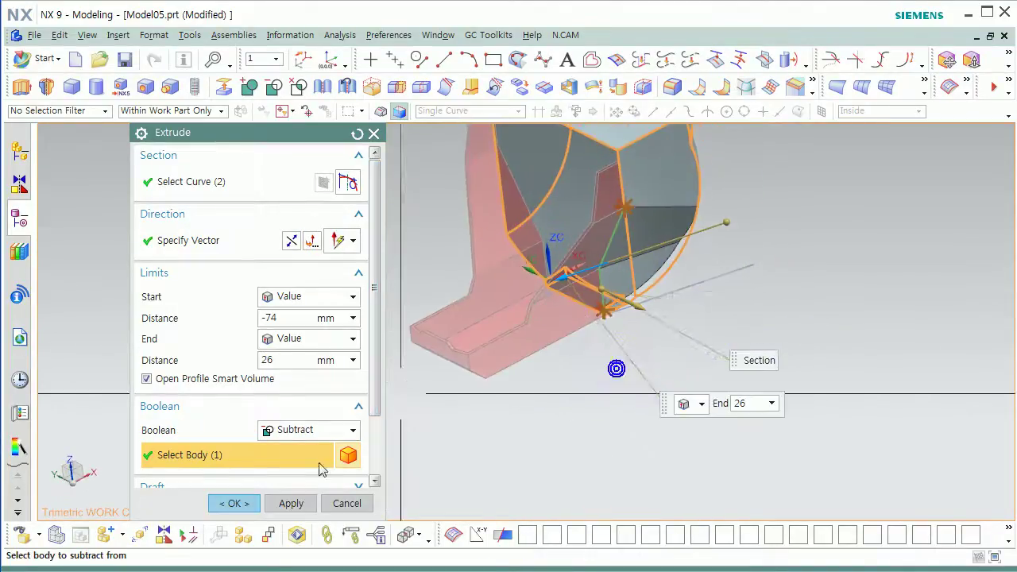
{"action": "left_click", "coordinate": [235, 502]}
Step: Mirror the extruded cut onto the opposite side of the domed body about a new mirror plane
{"action": "middle_click_drag", "start_coordinate": [644, 347], "coordinate": [600, 330]}
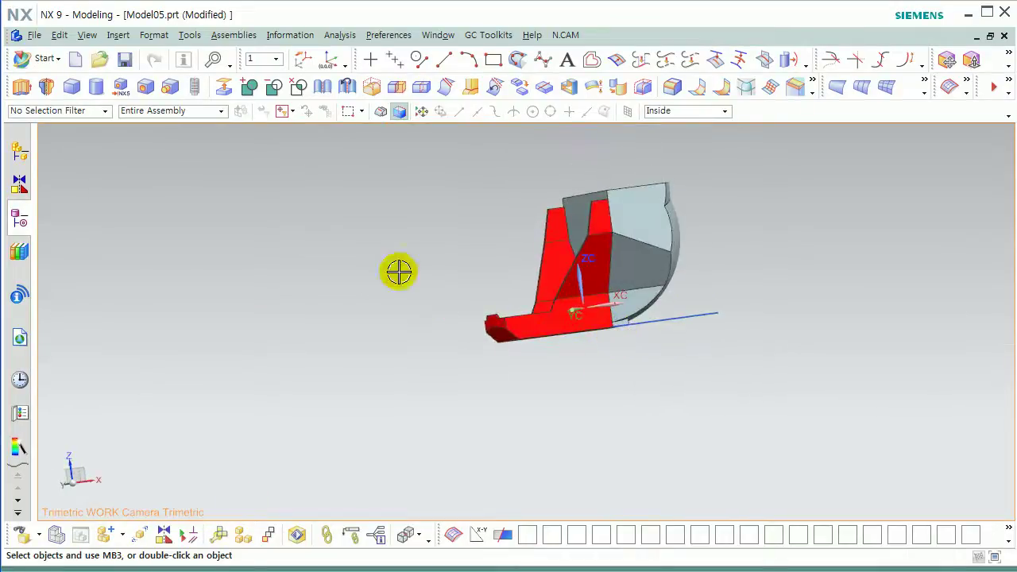
{"action": "left_click", "coordinate": [119, 35]}
{"action": "mouse_move", "coordinate": [182, 198]}
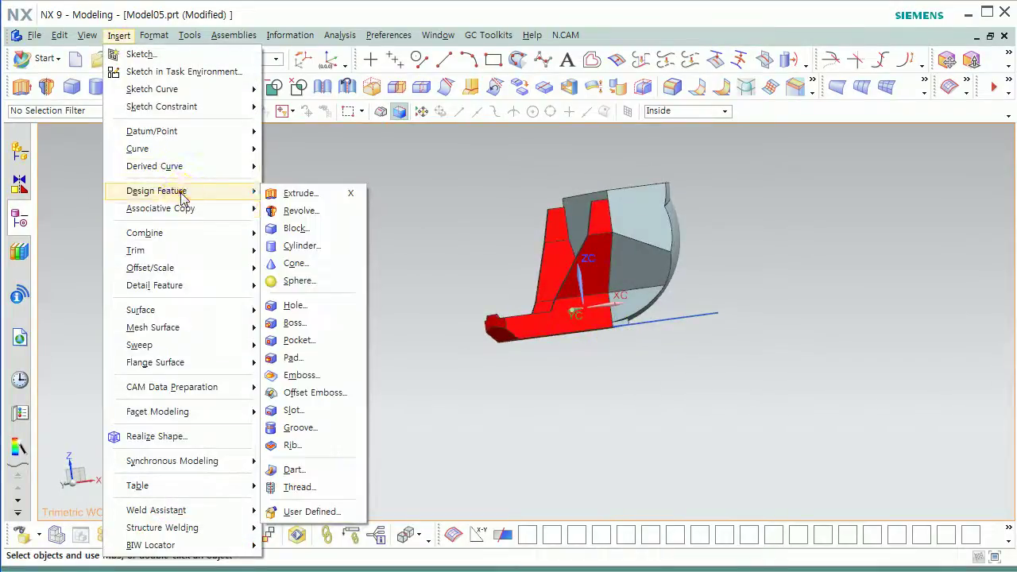
{"action": "left_click", "coordinate": [298, 344]}
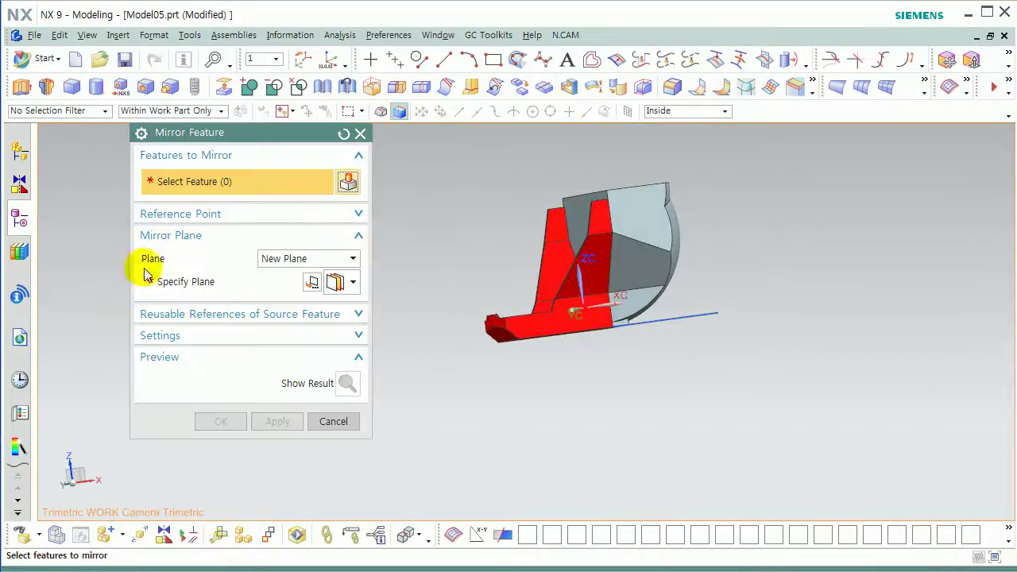
{"action": "left_click", "coordinate": [21, 217]}
{"action": "left_click", "coordinate": [189, 285]}
{"action": "left_click", "coordinate": [648, 223]}
{"action": "middle_click_drag", "start_coordinate": [559, 266], "coordinate": [606, 276]}
{"action": "left_click", "coordinate": [548, 294]}
{"action": "middle_click", "coordinate": [487, 336]}
{"action": "middle_click_drag", "start_coordinate": [488, 336], "coordinate": [423, 325]}
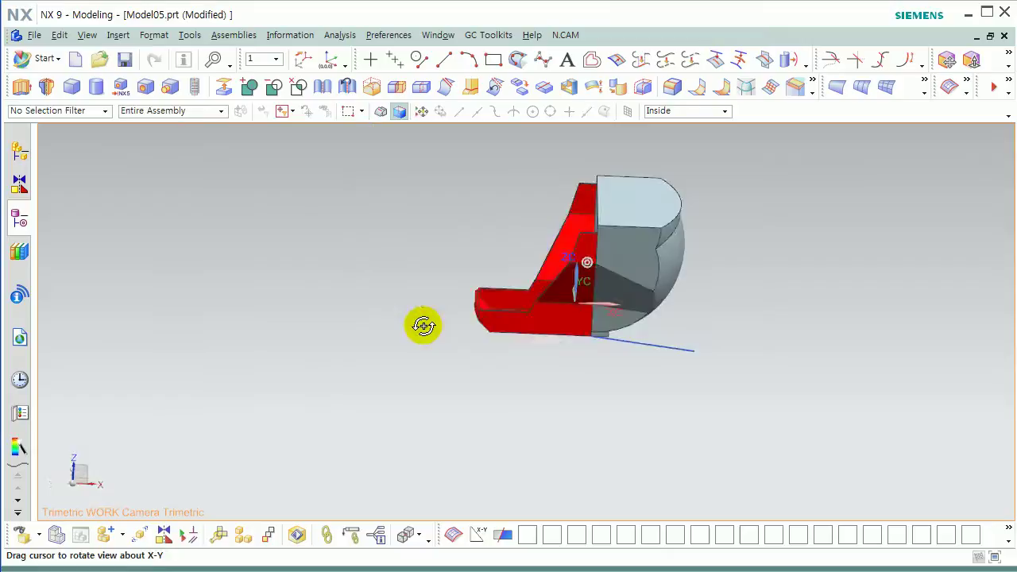
Step: Turn off layer 100 and hide the slanted line so only the domed body stays displayed
{"action": "left_click", "coordinate": [228, 305]}
{"action": "key", "text": "ctrl+l"}
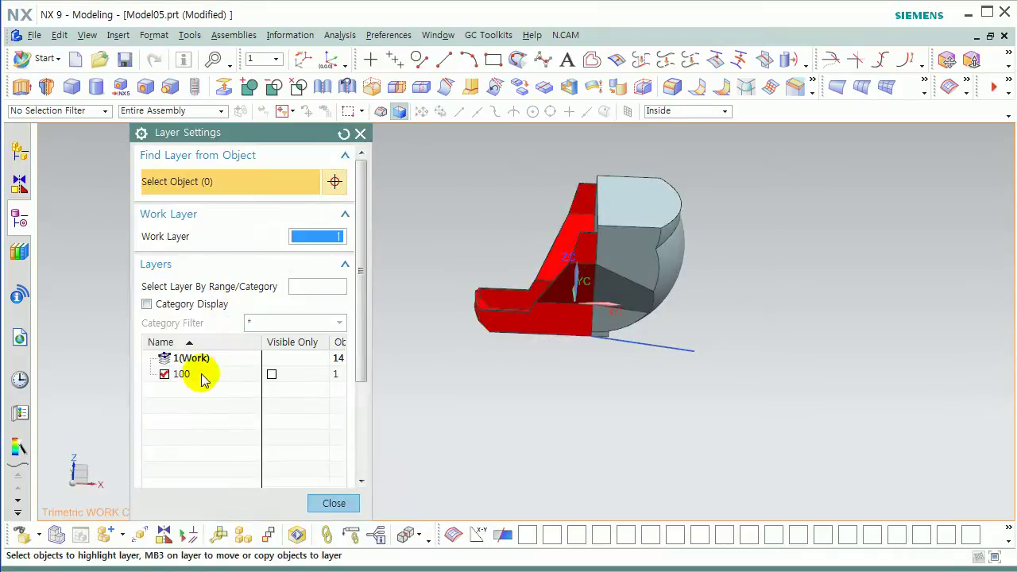
{"action": "left_click", "coordinate": [159, 373]}
{"action": "middle_click", "coordinate": [567, 358]}
{"action": "key", "text": "ctrl+b"}
{"action": "middle_click", "coordinate": [548, 356]}
Step: Change the domed body's display color to red and save the part
{"action": "middle_click_drag", "start_coordinate": [549, 357], "coordinate": [494, 371]}
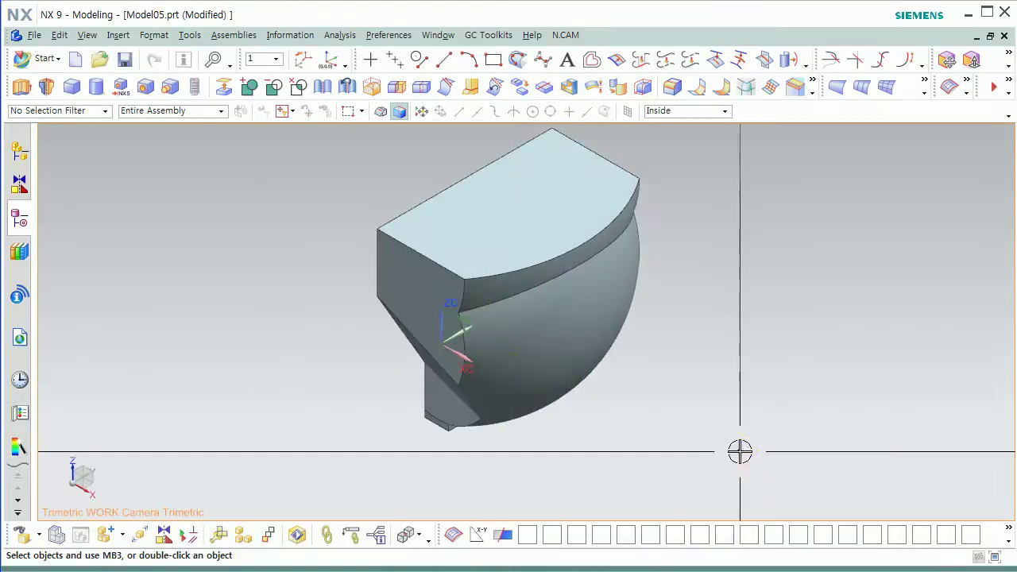
{"action": "key", "text": "ctrl+j"}
{"action": "left_click", "coordinate": [526, 342]}
{"action": "middle_click", "coordinate": [468, 345]}
{"action": "left_click", "coordinate": [305, 221]}
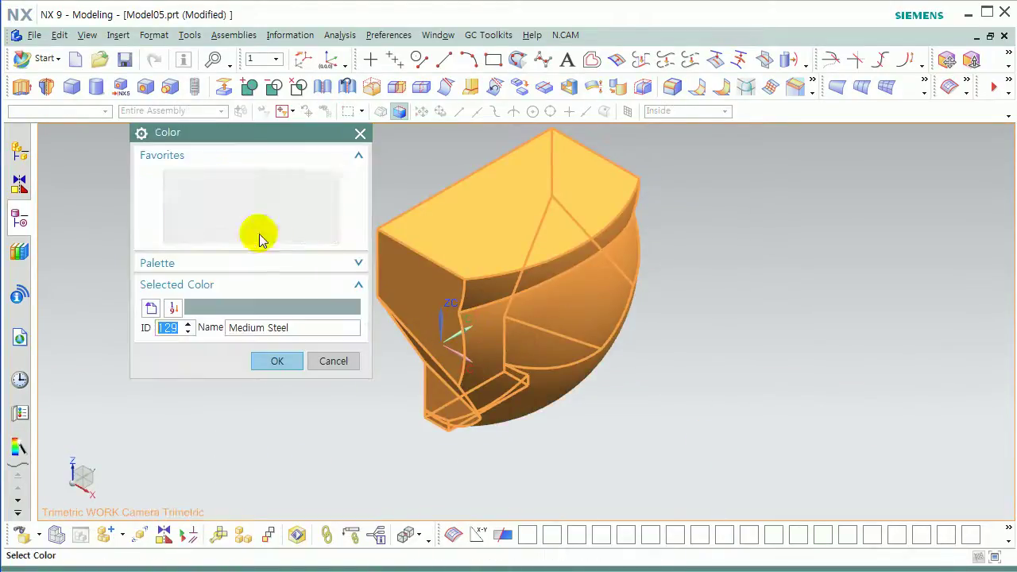
{"action": "left_click", "coordinate": [186, 179]}
{"action": "middle_click", "coordinate": [397, 274]}
{"action": "middle_click", "coordinate": [303, 281]}
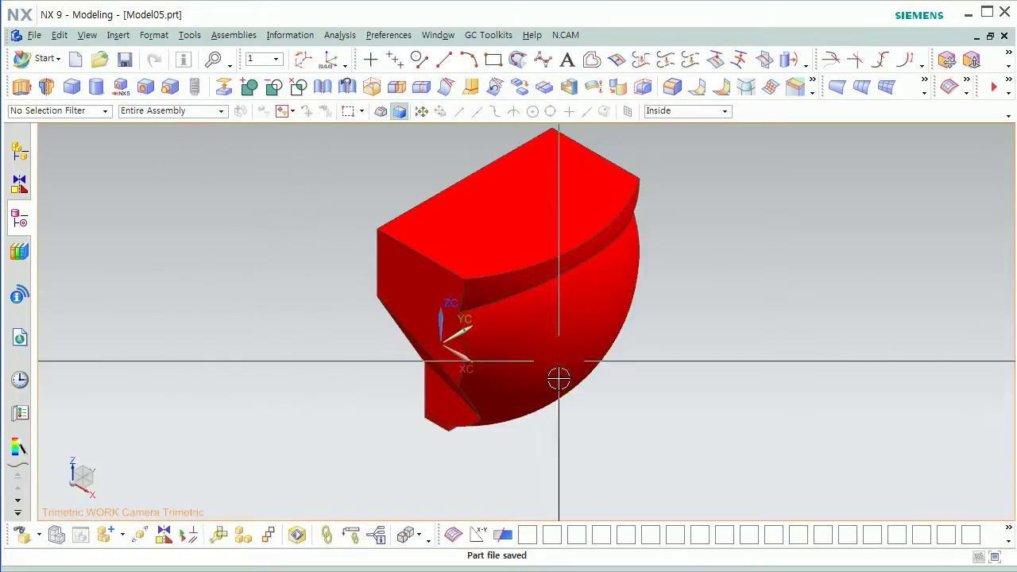
Step: Shell the domed body, removing its top face and the flat faces at the back
{"action": "left_click", "coordinate": [571, 86]}
{"action": "middle_click_drag", "start_coordinate": [528, 326], "coordinate": [586, 298]}
{"action": "left_click", "coordinate": [586, 298]}
{"action": "left_click", "coordinate": [504, 291]}
{"action": "middle_click_drag", "start_coordinate": [466, 340], "coordinate": [646, 363], "text": "shift"}
{"action": "left_click", "coordinate": [222, 410]}
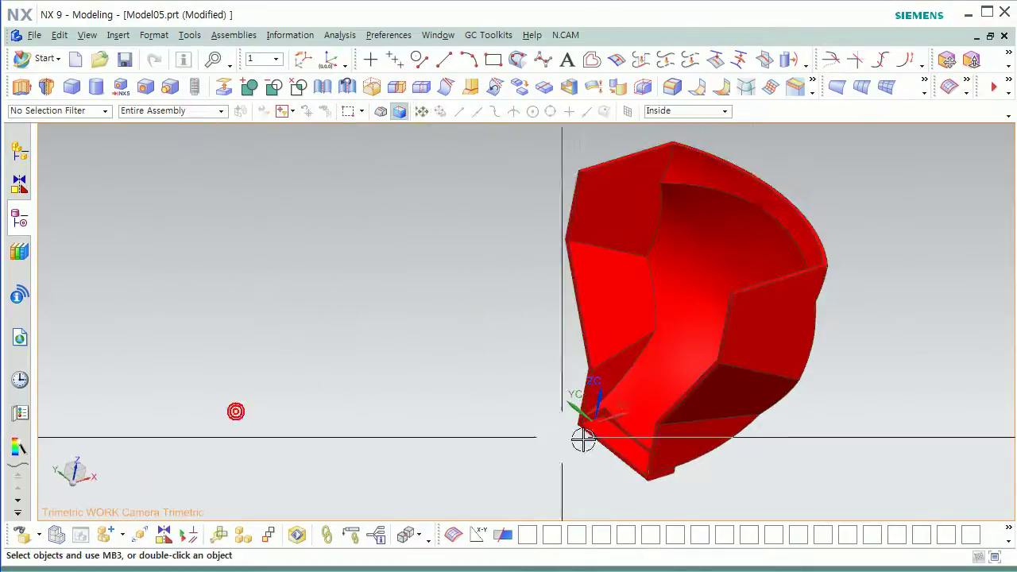
{"action": "middle_click_drag", "start_coordinate": [847, 416], "coordinate": [881, 456]}
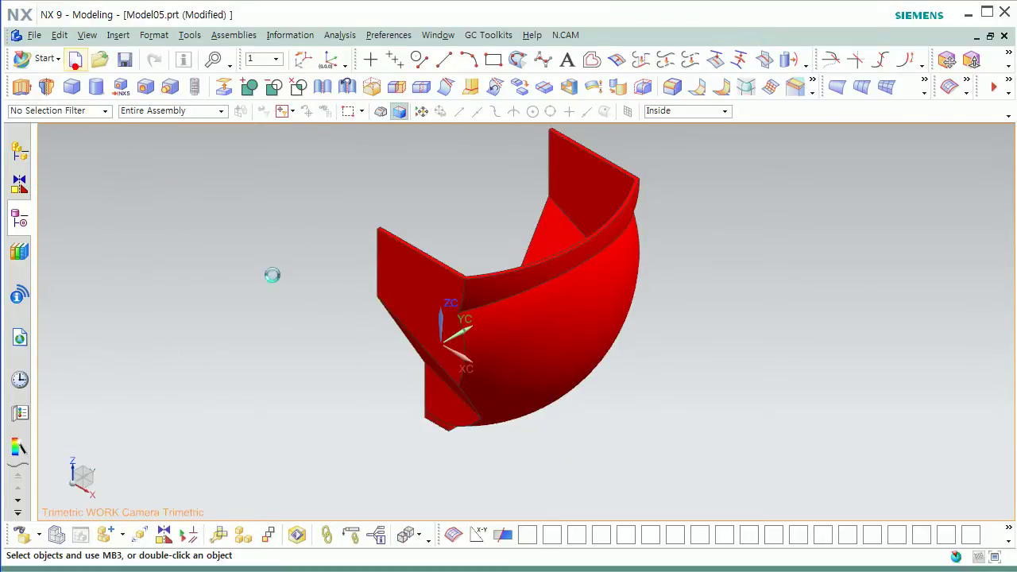
Step: Create the new part Model06 for Modeling and build a cylinder 60 mm in diameter and 5 mm high at the origin along ZC
{"action": "left_click", "coordinate": [75, 58]}
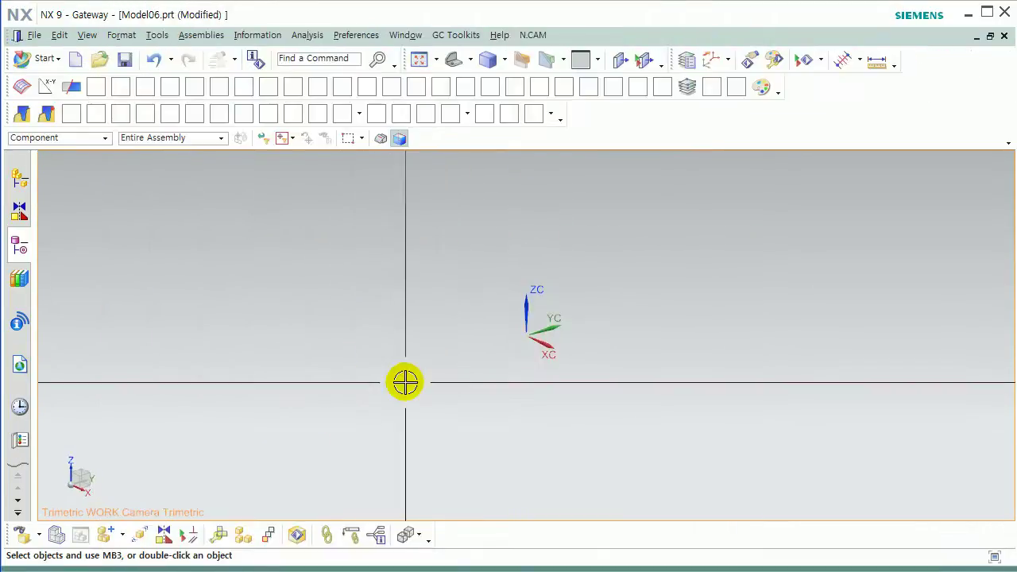
{"action": "key", "text": "ctrl+m"}
{"action": "left_click", "coordinate": [118, 35]}
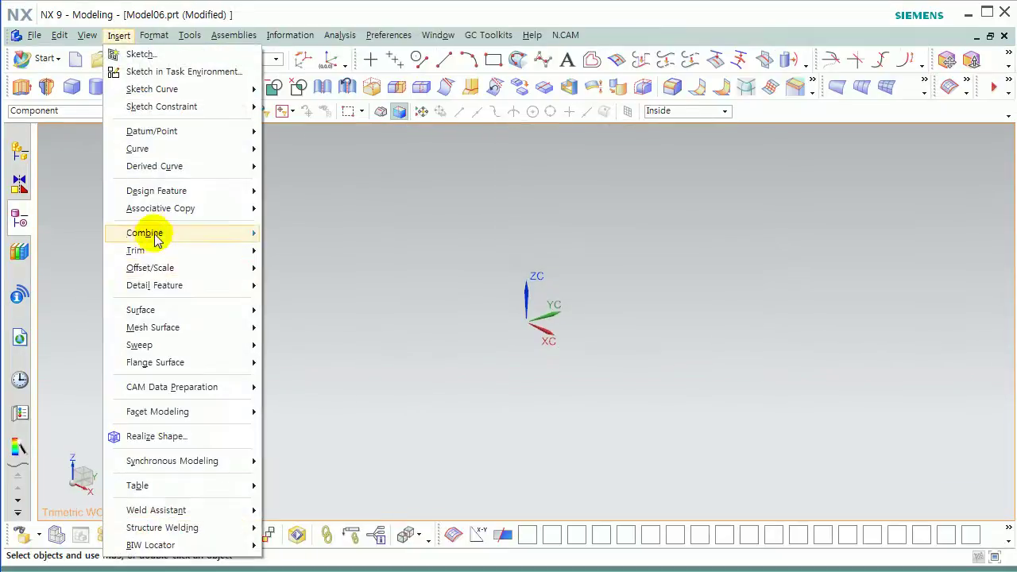
{"action": "mouse_move", "coordinate": [170, 190]}
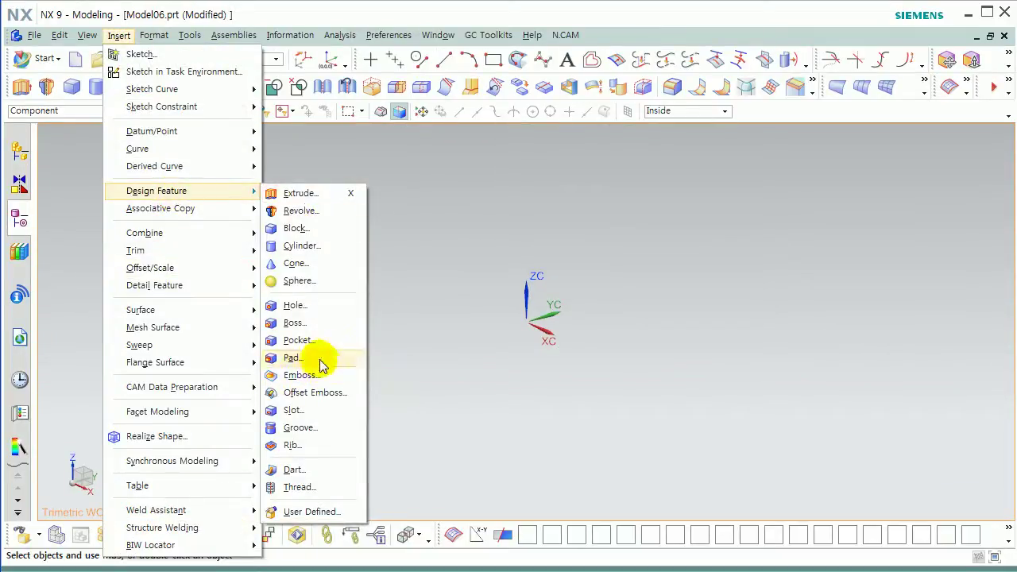
{"action": "left_click", "coordinate": [319, 249]}
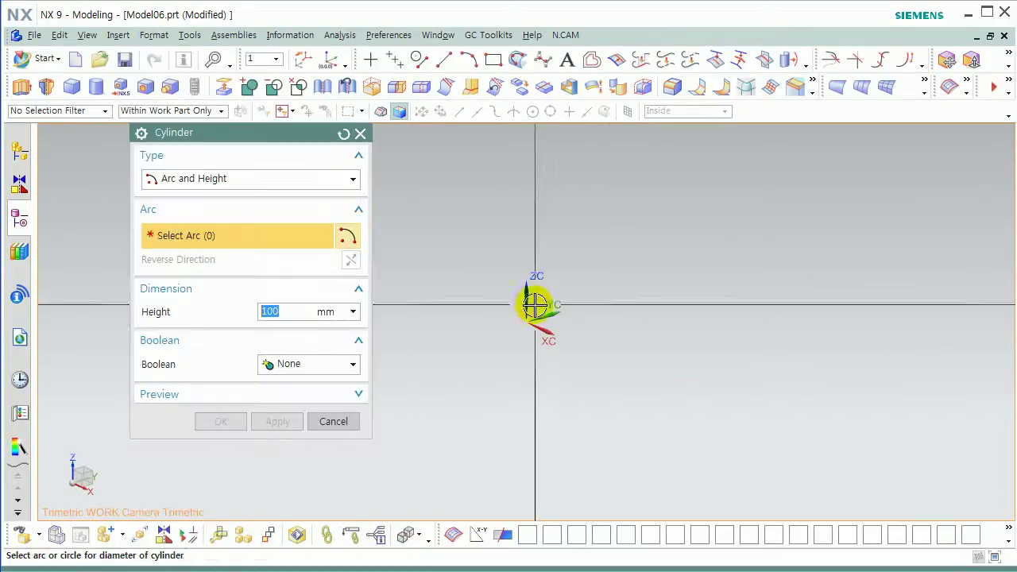
{"action": "left_click", "coordinate": [222, 181]}
{"action": "left_click", "coordinate": [220, 197]}
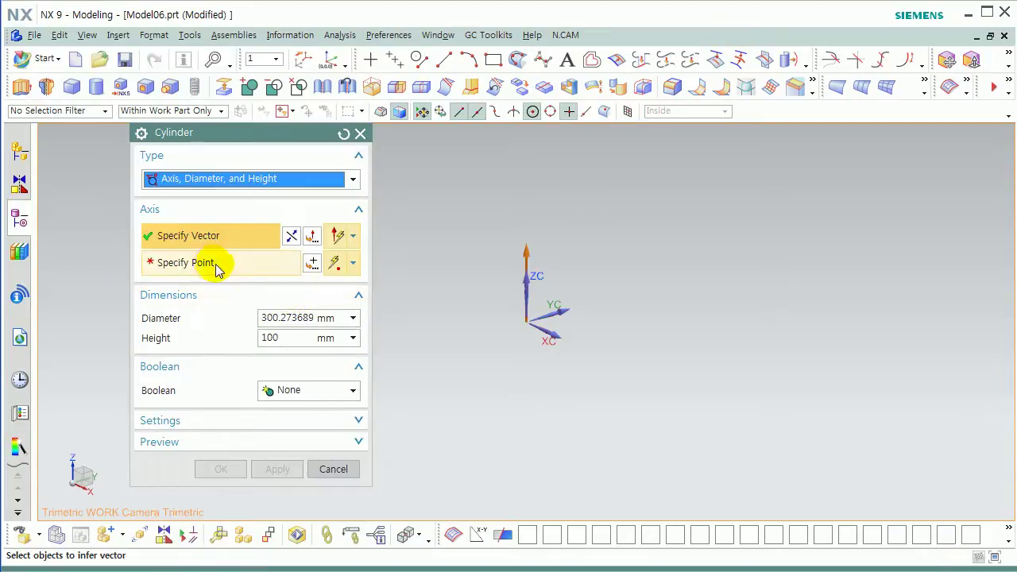
{"action": "left_click", "coordinate": [213, 270]}
{"action": "left_click", "coordinate": [312, 262]}
{"action": "middle_click", "coordinate": [310, 393]}
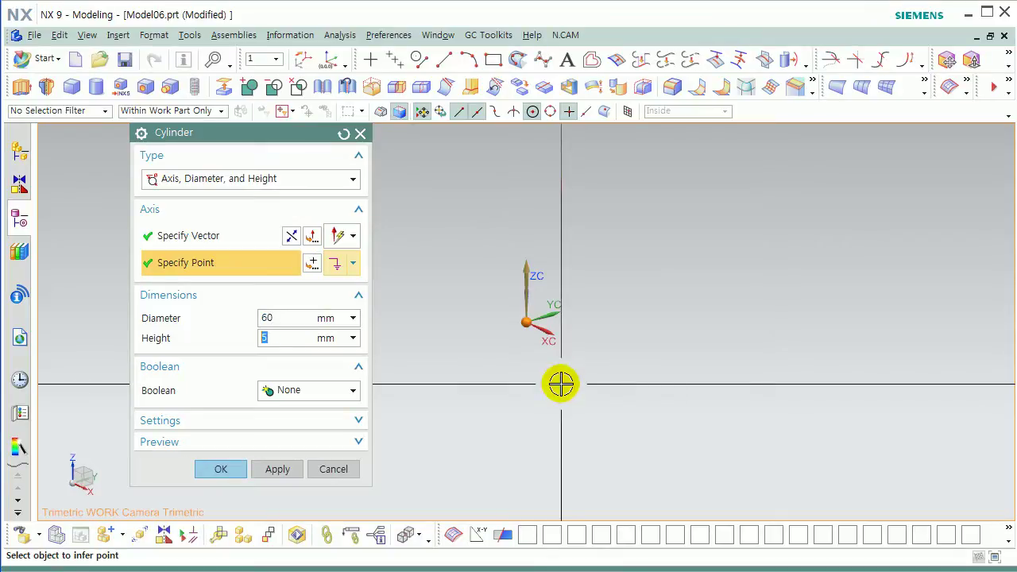
{"action": "left_click", "coordinate": [229, 469]}
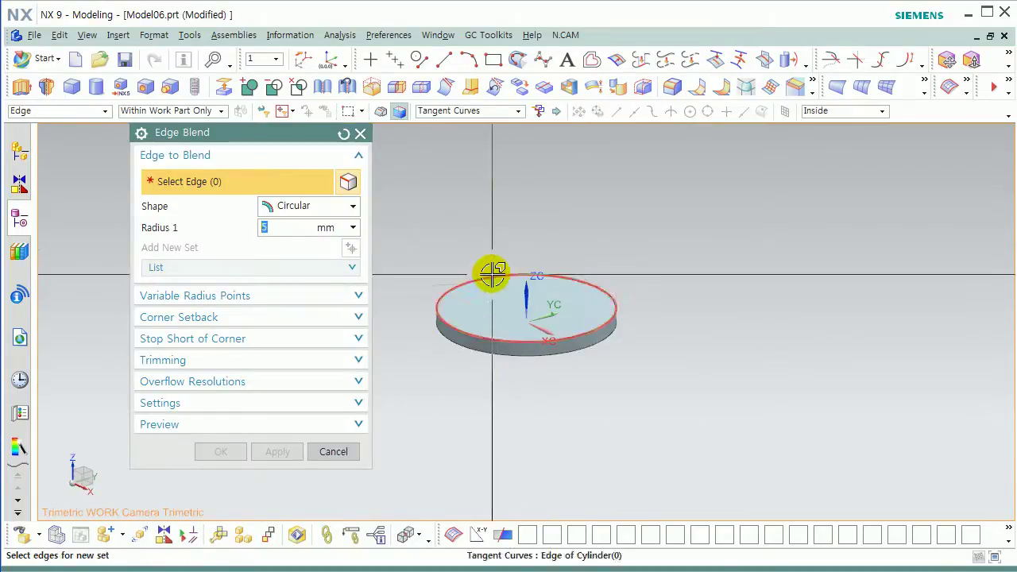
Step: Round the disc's upper edge with a 5 mm edge blend and change the body's display color to red
{"action": "left_click", "coordinate": [492, 275]}
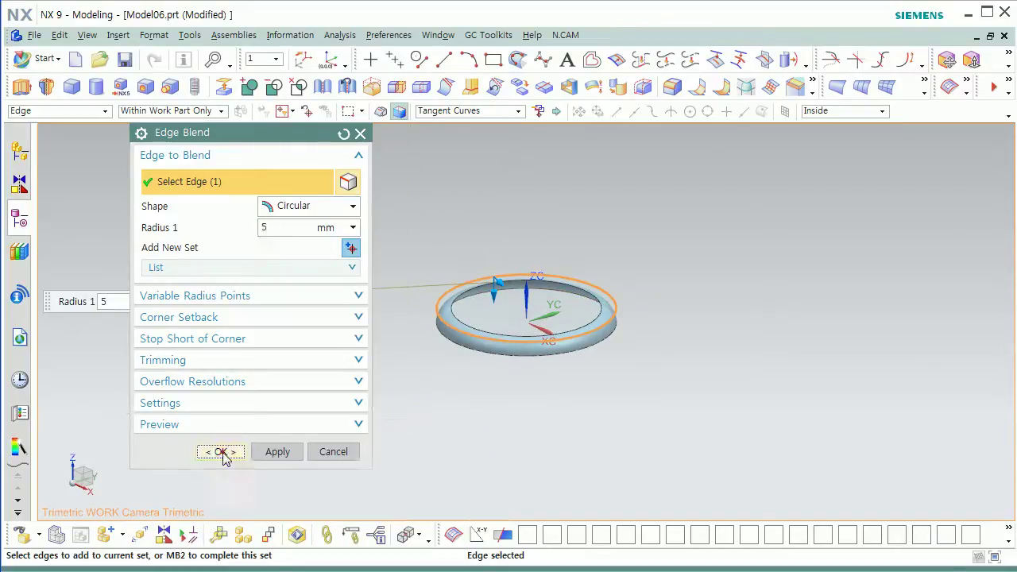
{"action": "left_click", "coordinate": [222, 453]}
{"action": "key", "text": "ctrl+j"}
{"action": "left_click", "coordinate": [440, 327]}
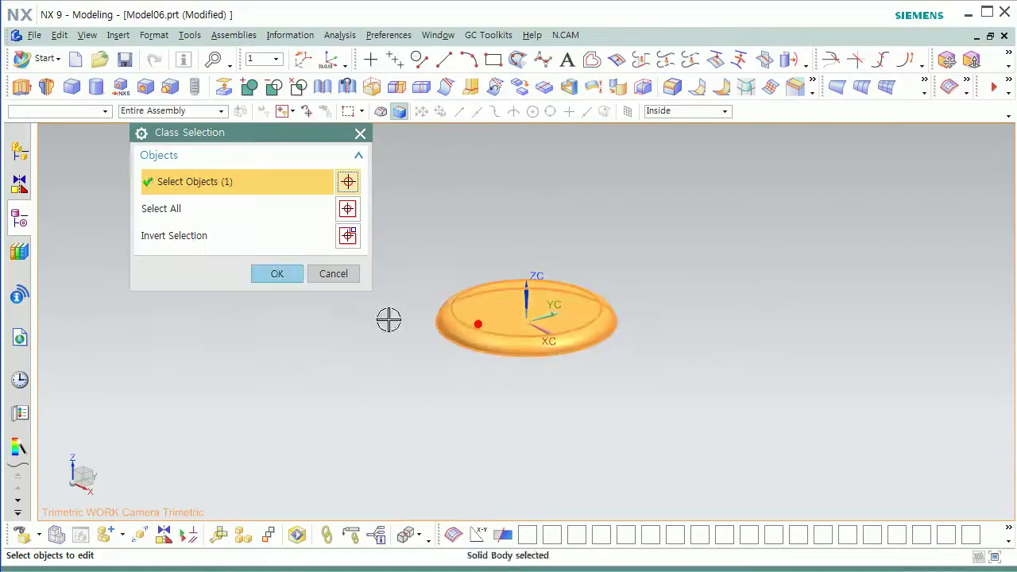
{"action": "left_click", "coordinate": [273, 273]}
{"action": "left_click", "coordinate": [305, 224]}
{"action": "double_click", "coordinate": [188, 177]}
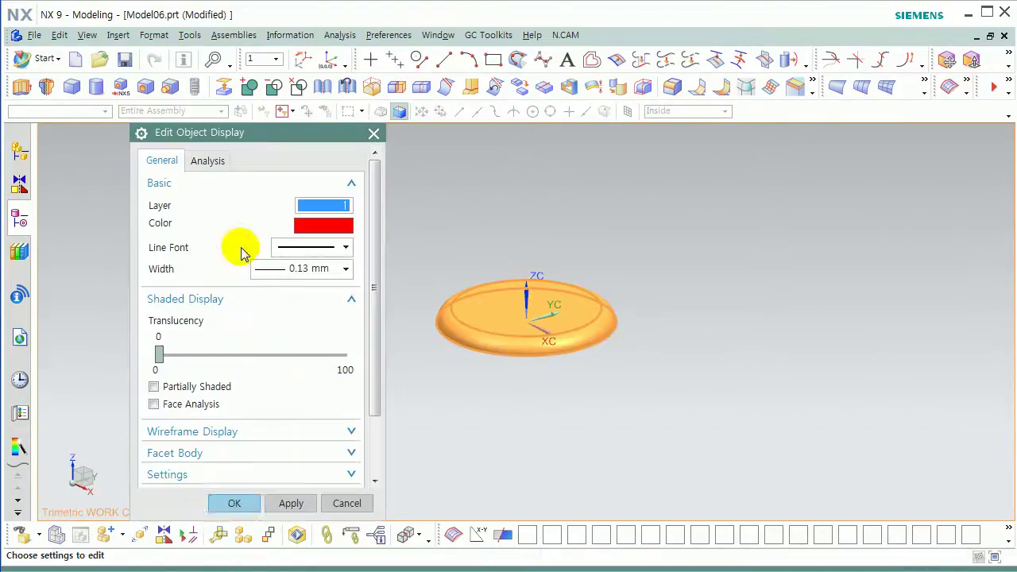
{"action": "left_click", "coordinate": [243, 506]}
Step: Save the disc part and create a blank millimetre part named IronMan
{"action": "left_click", "coordinate": [124, 60]}
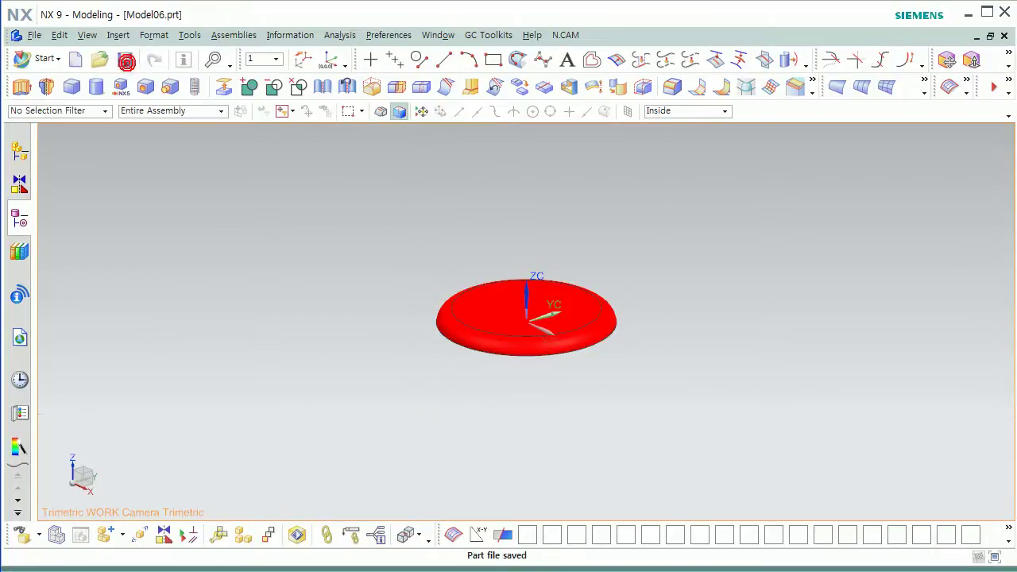
{"action": "key", "text": "ctrl+f"}
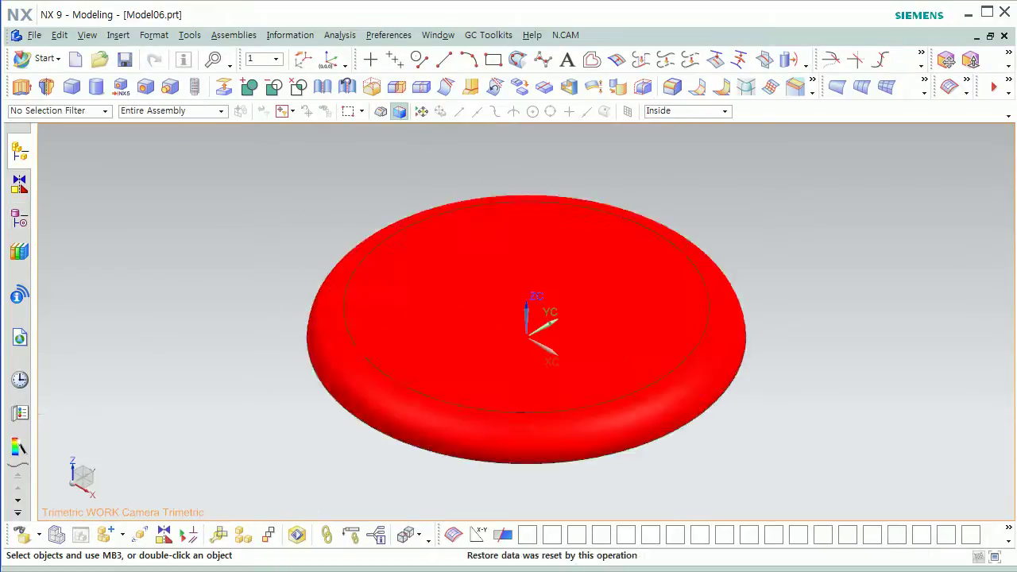
{"action": "left_click", "coordinate": [75, 60]}
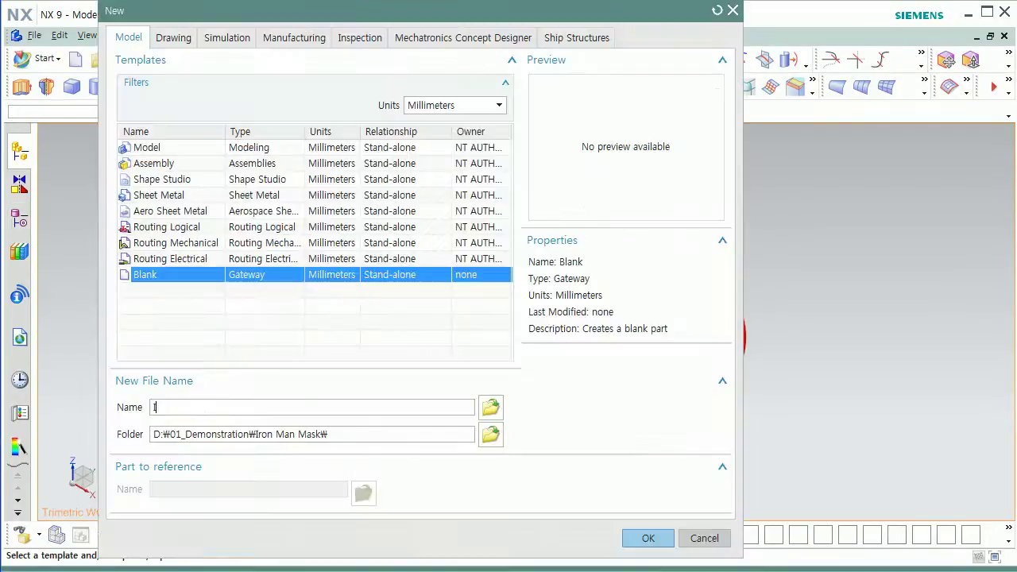
{"action": "type", "text": "IronMan"}
{"action": "key", "text": "Return"}
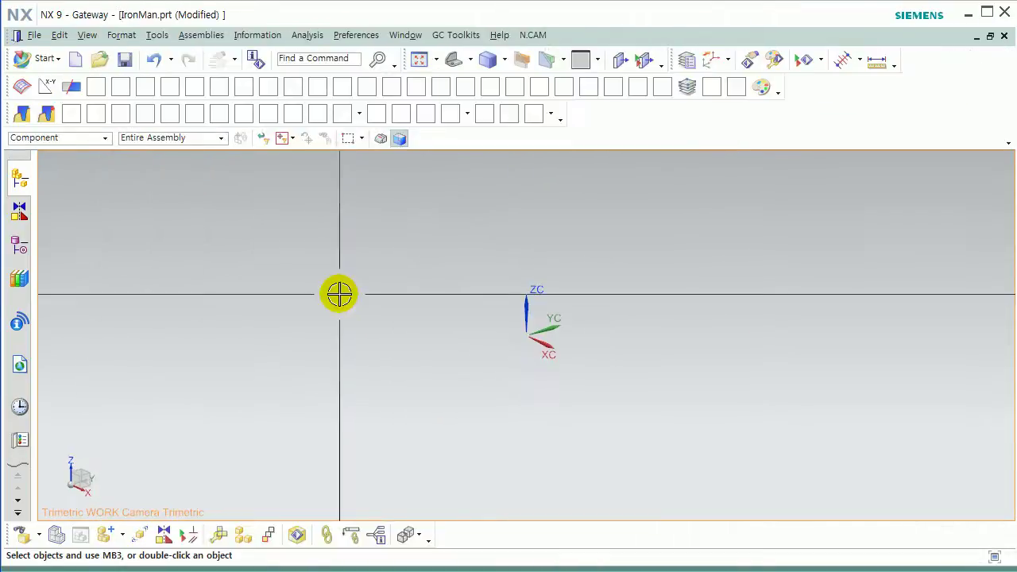
Step: Add Model03 to the assembly as a component positioned at the absolute origin
{"action": "left_click", "coordinate": [235, 35]}
{"action": "left_click", "coordinate": [251, 70]}
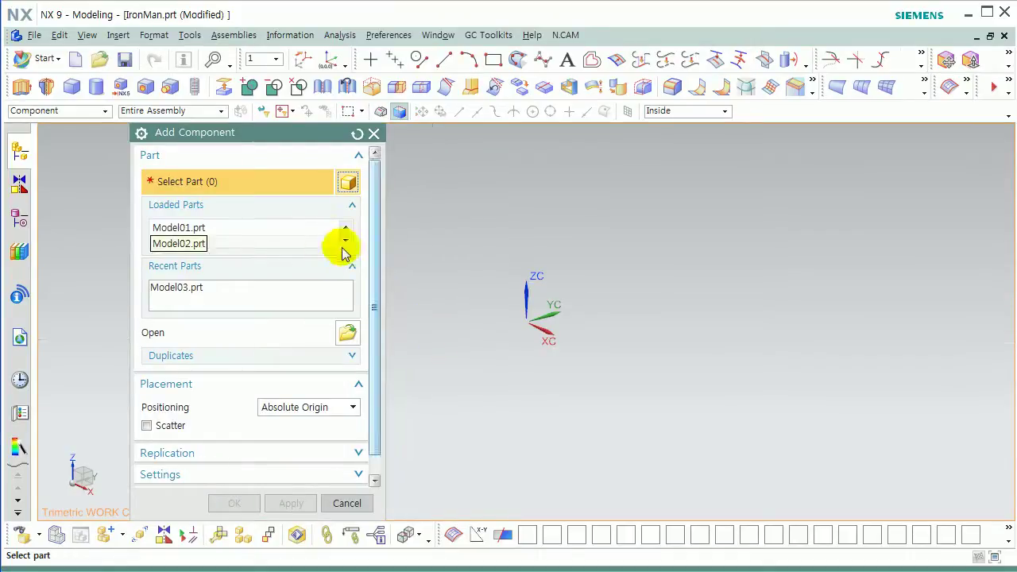
{"action": "left_click", "coordinate": [247, 243]}
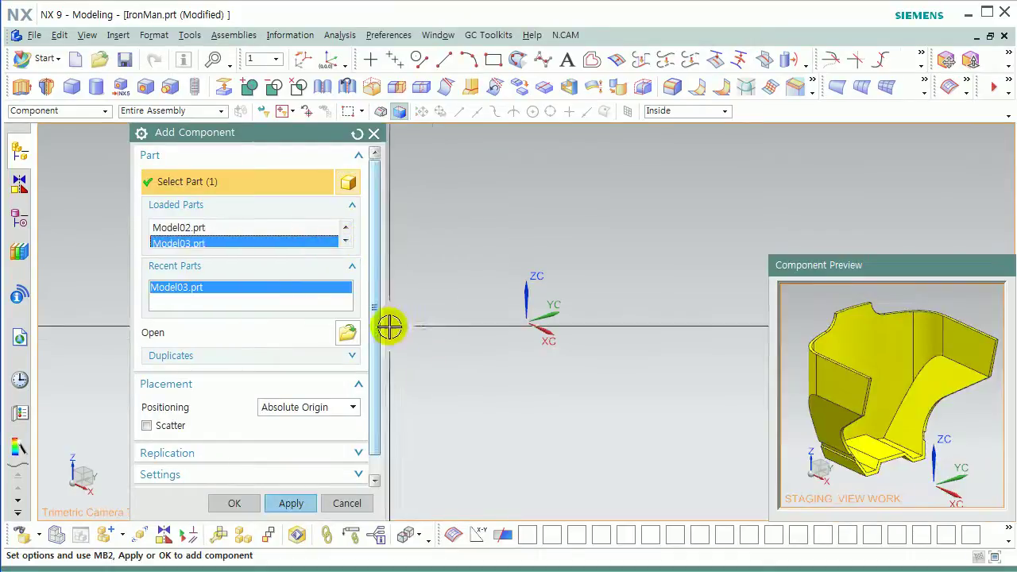
{"action": "left_click", "coordinate": [232, 503]}
Step: Add Model04 to the assembly as a component positioned at the absolute origin
{"action": "left_click", "coordinate": [224, 36]}
{"action": "mouse_move", "coordinate": [267, 71]}
{"action": "left_click", "coordinate": [372, 73]}
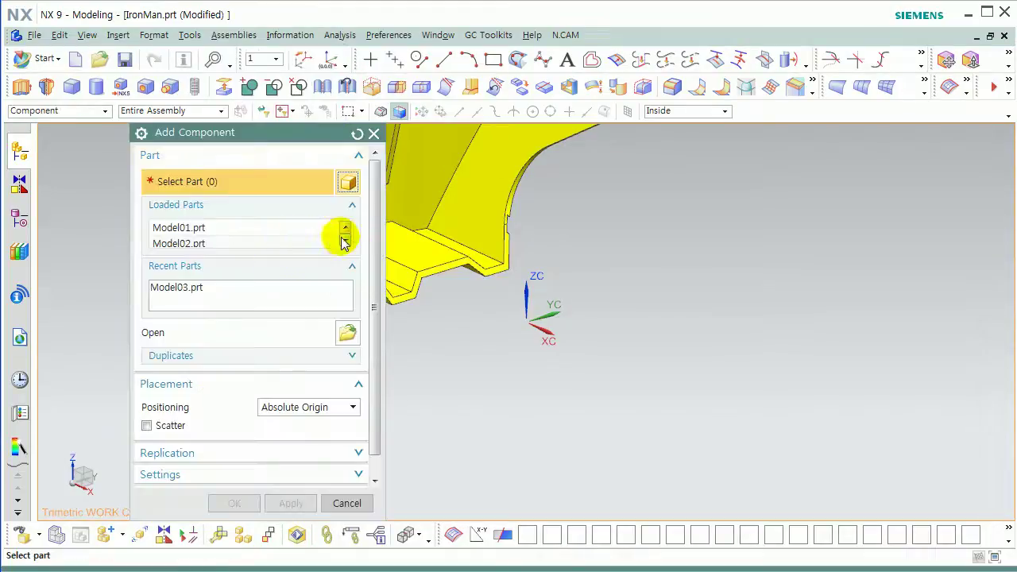
{"action": "left_click", "coordinate": [237, 228]}
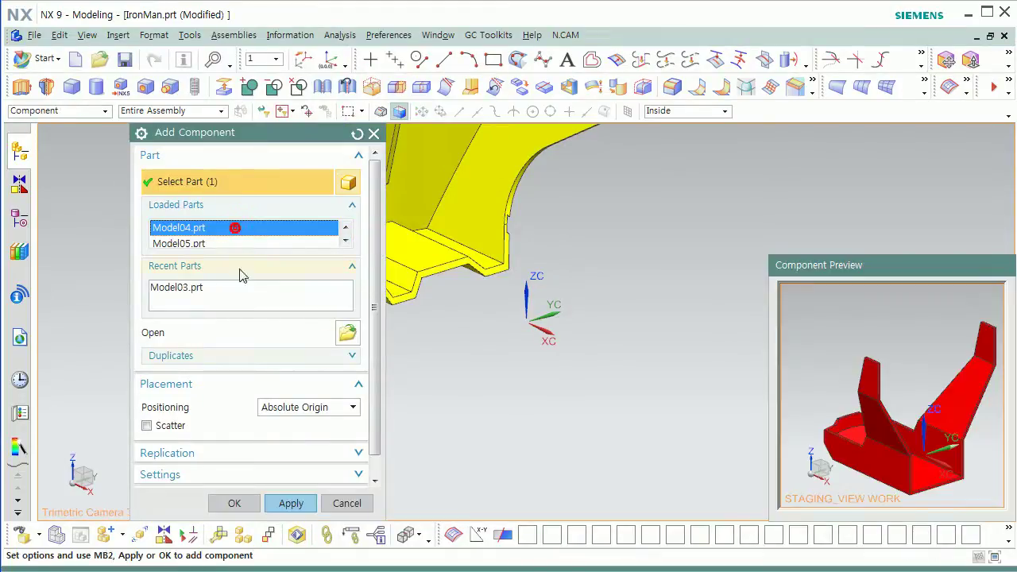
{"action": "left_click", "coordinate": [234, 504]}
{"action": "scroll", "coordinate": [499, 408], "scroll_direction": "down", "scroll_amount": 3}
{"action": "middle_click_drag", "start_coordinate": [498, 408], "coordinate": [507, 409]}
Step: Add Model01 to the assembly as a component positioned at the absolute origin
{"action": "left_click", "coordinate": [224, 36]}
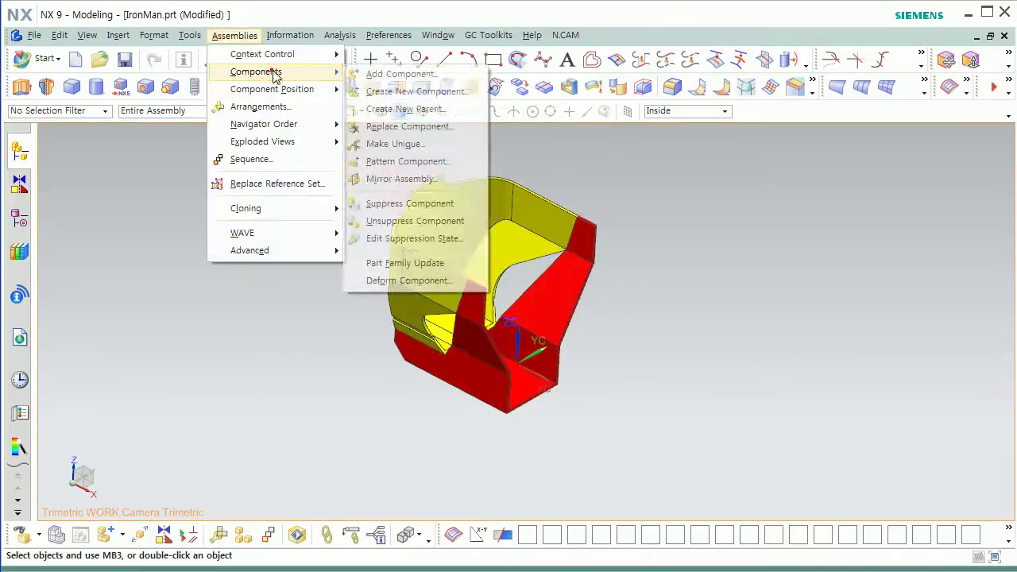
{"action": "mouse_move", "coordinate": [270, 71]}
{"action": "left_click", "coordinate": [372, 73]}
{"action": "left_click", "coordinate": [299, 229]}
{"action": "left_click", "coordinate": [234, 505]}
Step: Constrain Model01 with Touch Align, mating its narrow lower side face to the top rim face of Model03
{"action": "middle_click_drag", "start_coordinate": [490, 425], "coordinate": [517, 399]}
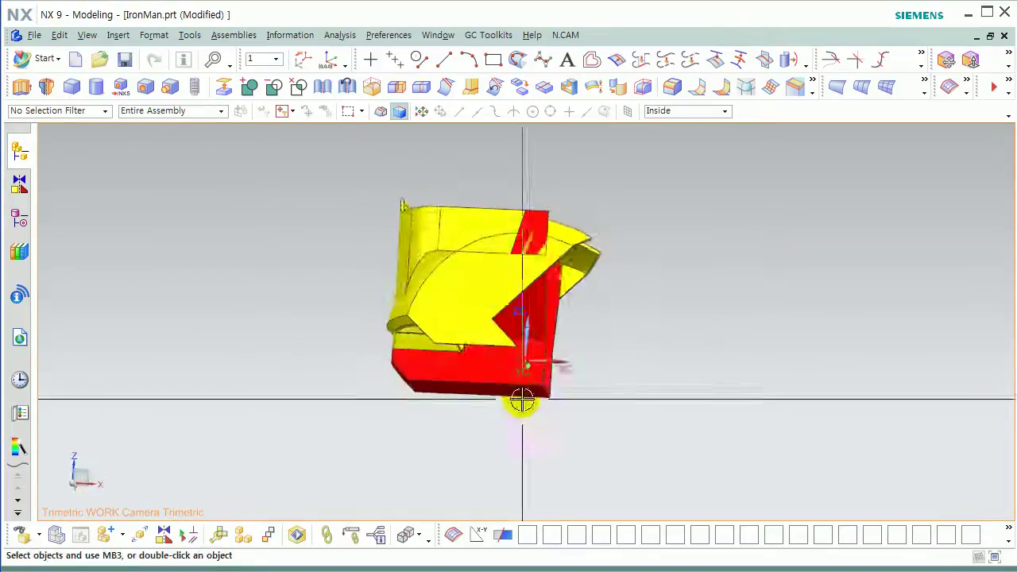
{"action": "scroll", "coordinate": [450, 293], "scroll_direction": "up", "scroll_amount": 4}
{"action": "right_click", "coordinate": [448, 295]}
{"action": "left_click", "coordinate": [517, 389]}
{"action": "middle_click_drag", "start_coordinate": [417, 325], "coordinate": [422, 331]}
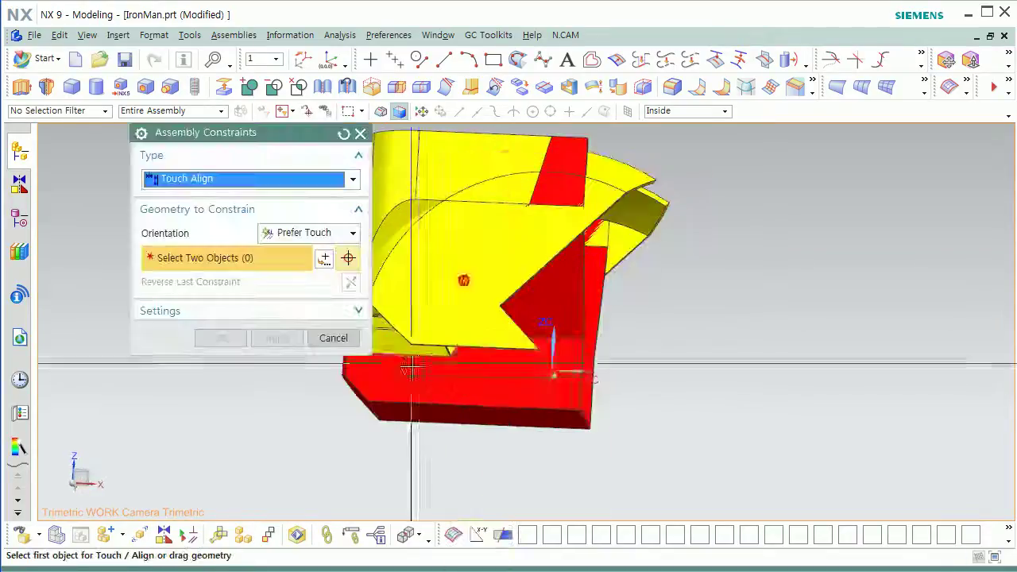
{"action": "scroll", "coordinate": [536, 257], "scroll_direction": "up", "scroll_amount": 5}
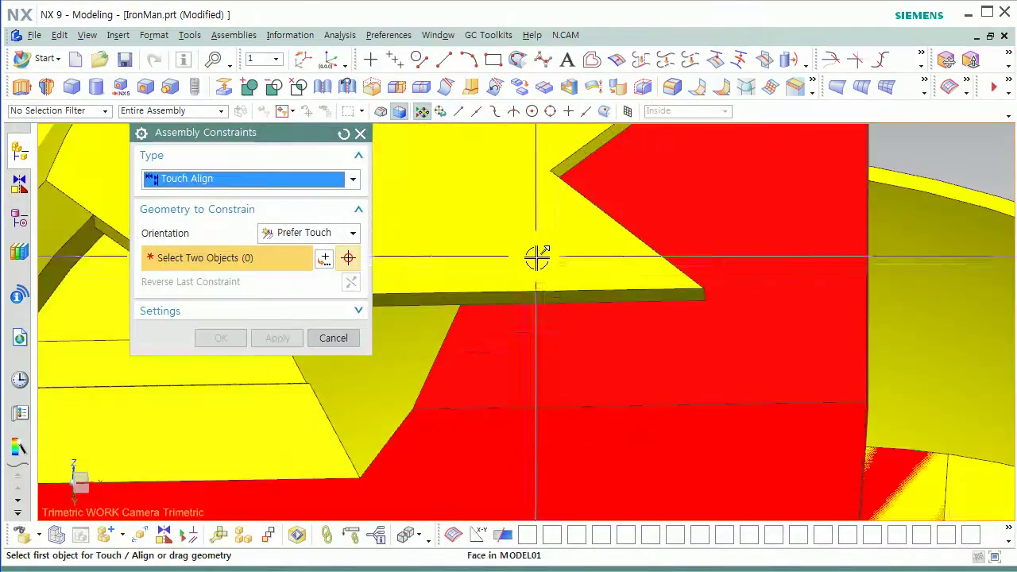
{"action": "left_click", "coordinate": [551, 295]}
{"action": "scroll", "coordinate": [660, 329], "scroll_direction": "down", "scroll_amount": 6}
{"action": "middle_click_drag", "start_coordinate": [660, 329], "coordinate": [636, 413]}
{"action": "scroll", "coordinate": [608, 359], "scroll_direction": "up", "scroll_amount": 5}
{"action": "scroll", "coordinate": [619, 356], "scroll_direction": "up", "scroll_amount": 2}
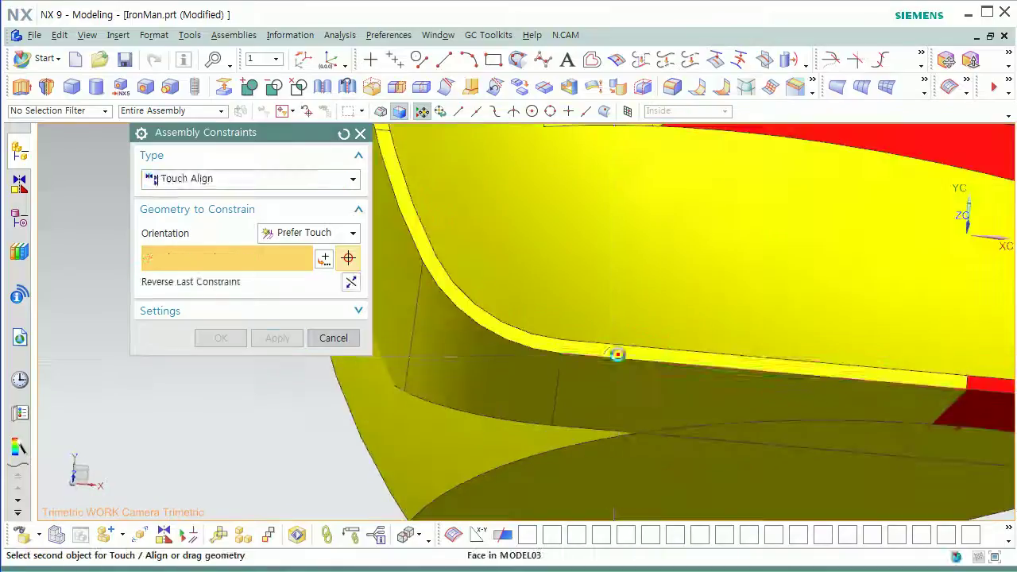
{"action": "left_click", "coordinate": [619, 356]}
{"action": "scroll", "coordinate": [575, 402], "scroll_direction": "down", "scroll_amount": 5}
{"action": "middle_click_drag", "start_coordinate": [574, 402], "coordinate": [555, 385]}
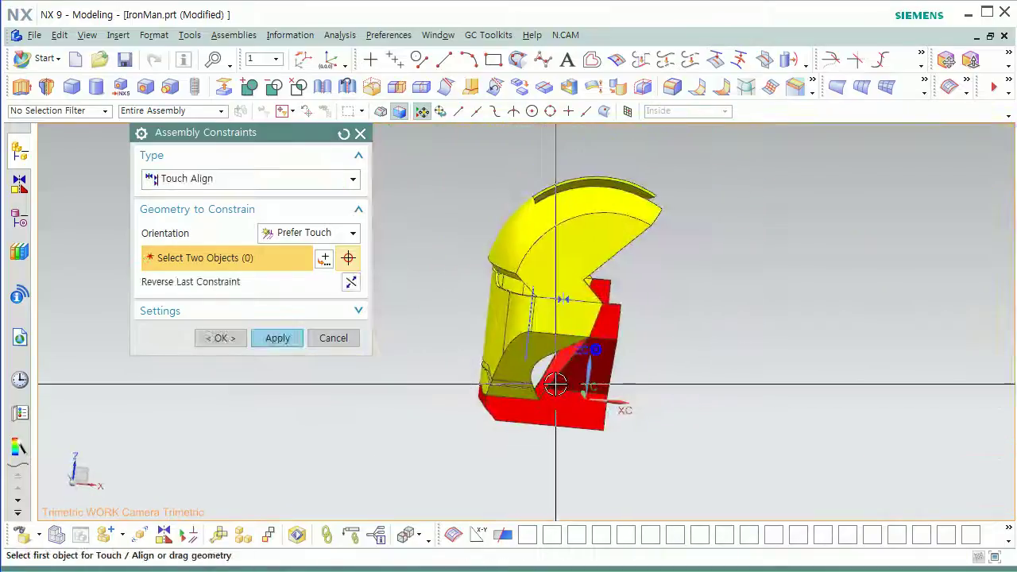
{"action": "left_click", "coordinate": [344, 339]}
{"action": "left_click", "coordinate": [877, 447]}
Step: Add Model02 to the assembly as a component positioned at the absolute origin
{"action": "middle_click_drag", "start_coordinate": [453, 321], "coordinate": [281, 210]}
{"action": "left_click", "coordinate": [232, 36]}
{"action": "mouse_move", "coordinate": [268, 72]}
{"action": "left_click", "coordinate": [381, 72]}
{"action": "left_click", "coordinate": [259, 240]}
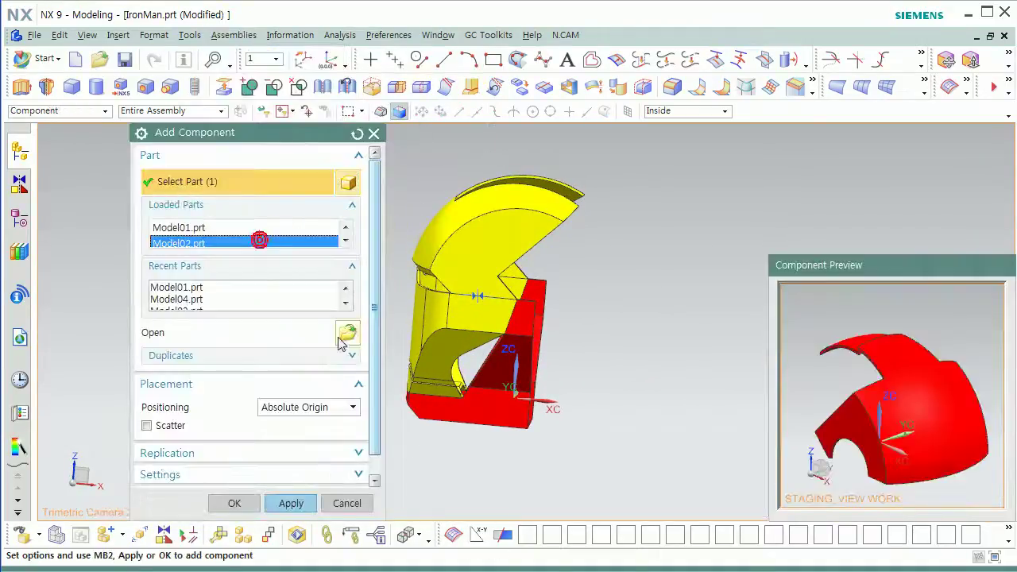
{"action": "left_click", "coordinate": [242, 502]}
Step: Constrain Model02 with Touch Align, mating its small lower end face beside the round cutout to the top face of Model04's side arm
{"action": "middle_click_drag", "start_coordinate": [588, 425], "coordinate": [579, 370], "text": "shift"}
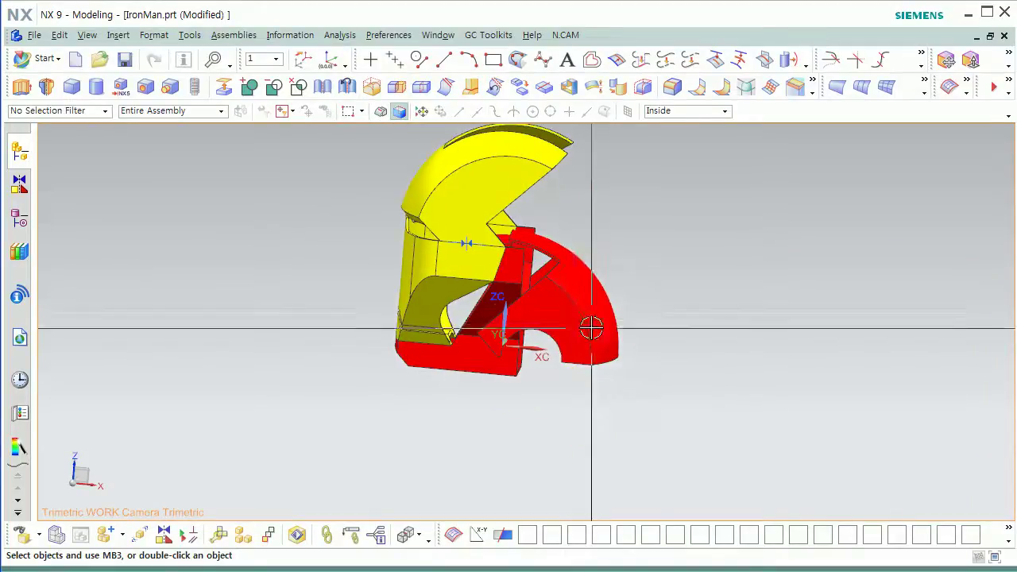
{"action": "right_click", "coordinate": [591, 327]}
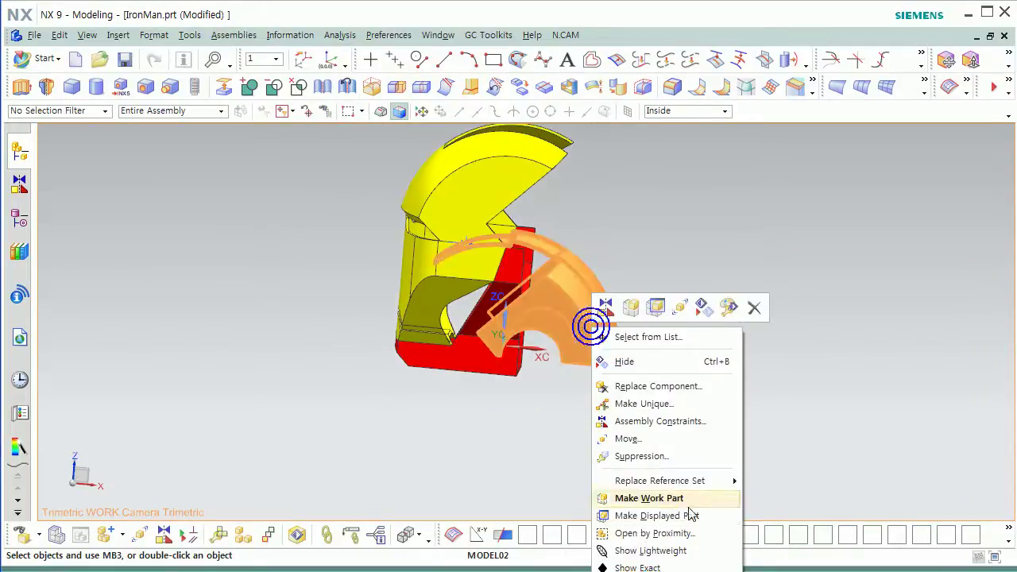
{"action": "left_click", "coordinate": [608, 309]}
{"action": "middle_click_drag", "start_coordinate": [540, 345], "coordinate": [568, 256]}
{"action": "scroll", "coordinate": [567, 256], "scroll_direction": "up", "scroll_amount": 8}
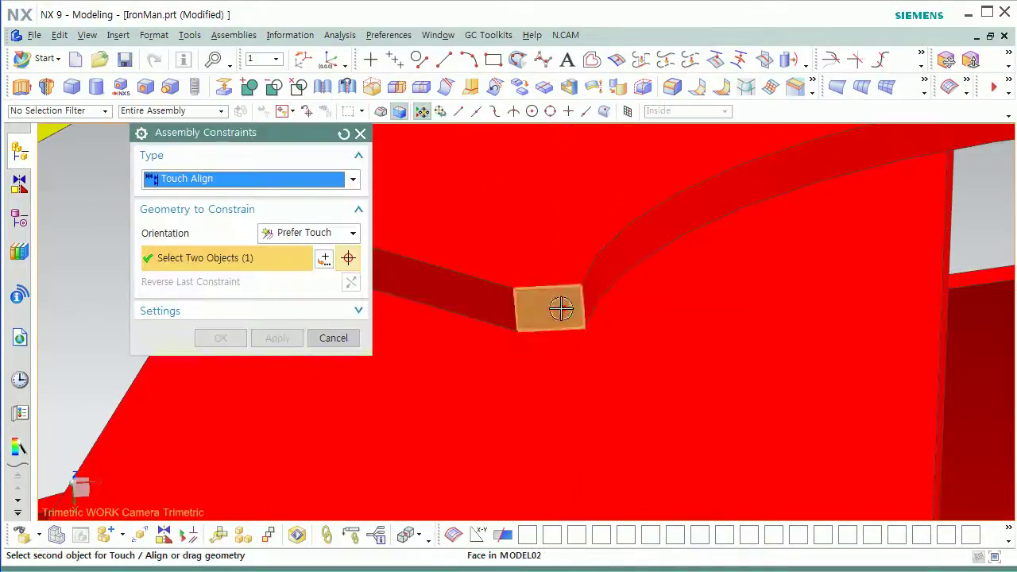
{"action": "left_click", "coordinate": [564, 309]}
{"action": "scroll", "coordinate": [556, 301], "scroll_direction": "down", "scroll_amount": 5}
{"action": "middle_click_drag", "start_coordinate": [545, 295], "coordinate": [529, 333]}
{"action": "scroll", "coordinate": [540, 340], "scroll_direction": "up", "scroll_amount": 6}
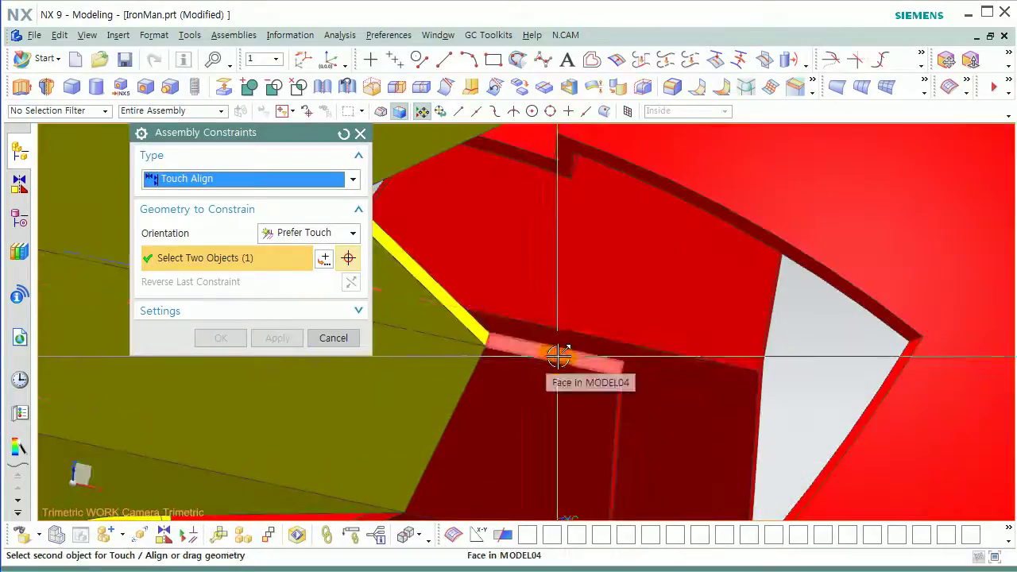
{"action": "left_click", "coordinate": [558, 358]}
{"action": "scroll", "coordinate": [685, 357], "scroll_direction": "down", "scroll_amount": 5}
{"action": "middle_click_drag", "start_coordinate": [685, 357], "coordinate": [672, 333]}
{"action": "left_click", "coordinate": [361, 336]}
Step: Add Model05 to the assembly as a component positioned at the absolute origin
{"action": "scroll", "coordinate": [489, 351], "scroll_direction": "down", "scroll_amount": 4}
{"action": "middle_click_drag", "start_coordinate": [488, 351], "coordinate": [540, 362]}
{"action": "left_click", "coordinate": [222, 35]}
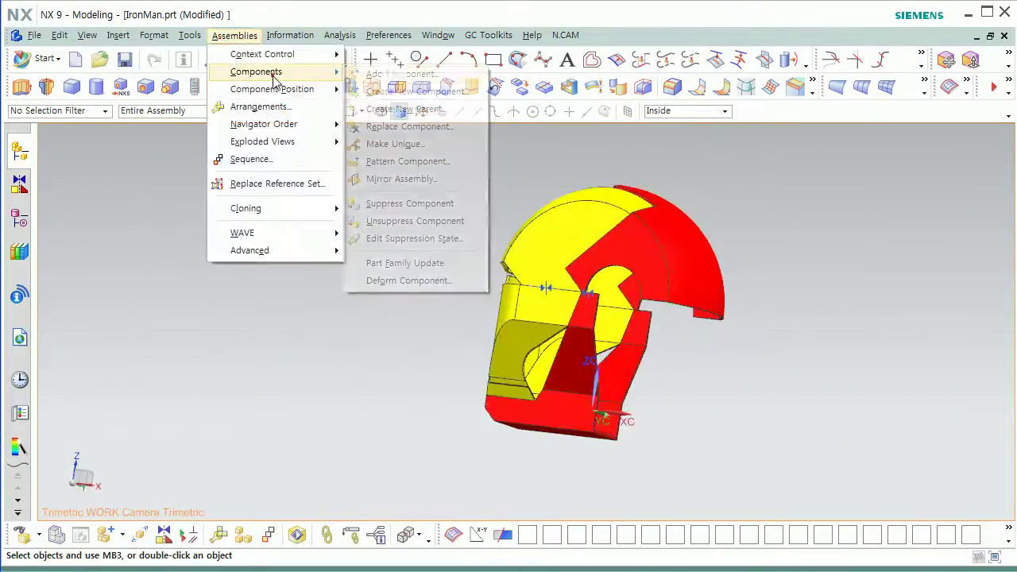
{"action": "left_click", "coordinate": [377, 73]}
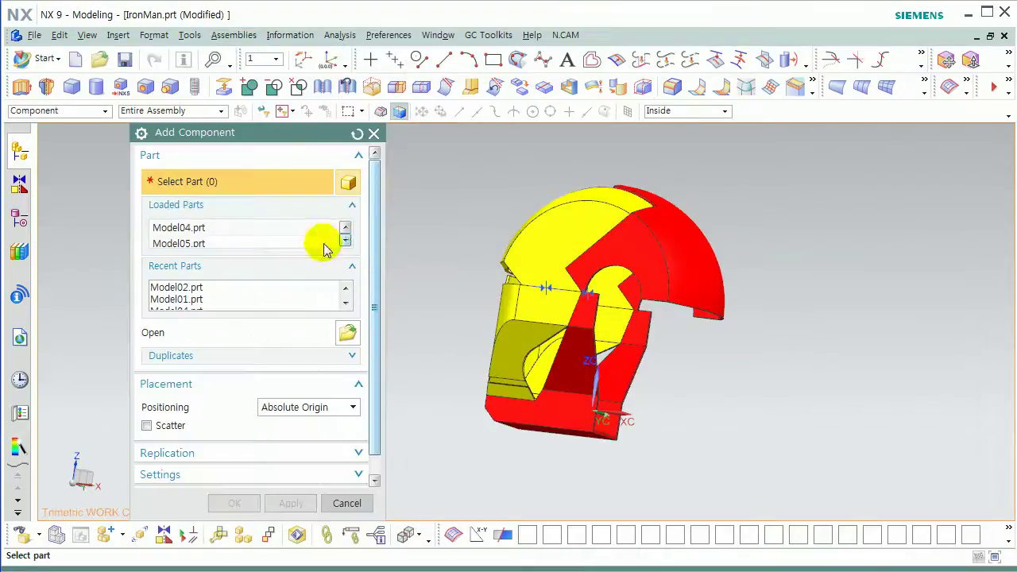
{"action": "left_click", "coordinate": [276, 242]}
{"action": "left_click", "coordinate": [291, 504]}
{"action": "middle_click_drag", "start_coordinate": [517, 415], "coordinate": [546, 351]}
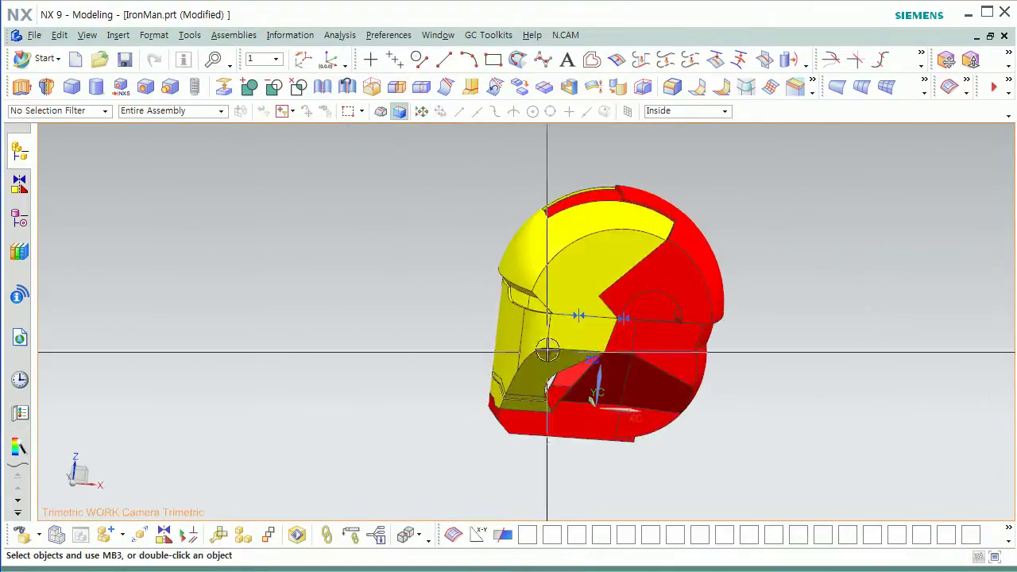
Step: Add the disc Model06 to the assembly as a component positioned at the absolute origin
{"action": "left_click", "coordinate": [222, 32]}
{"action": "mouse_move", "coordinate": [256, 70]}
{"action": "left_click", "coordinate": [389, 73]}
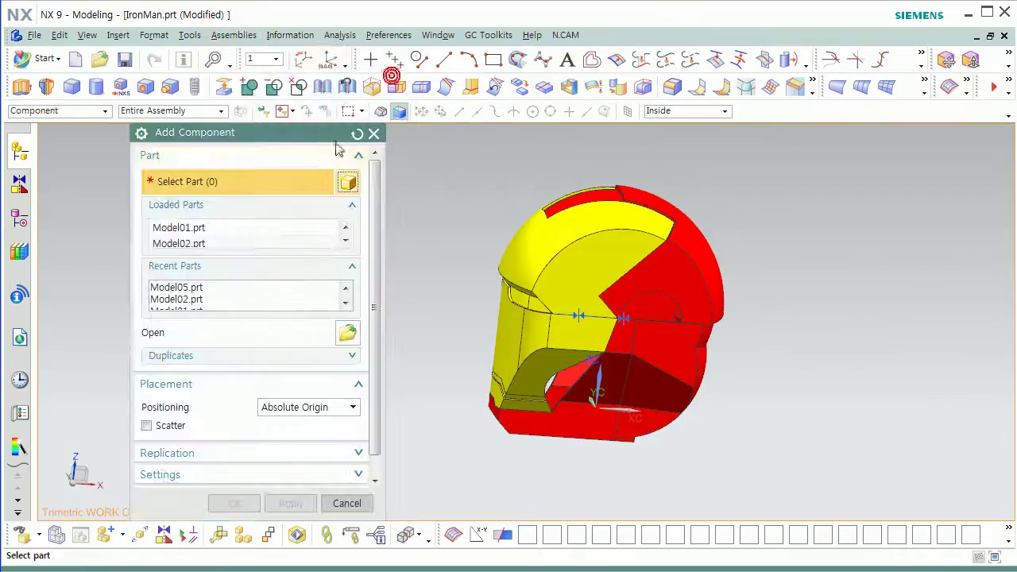
{"action": "left_click", "coordinate": [258, 229]}
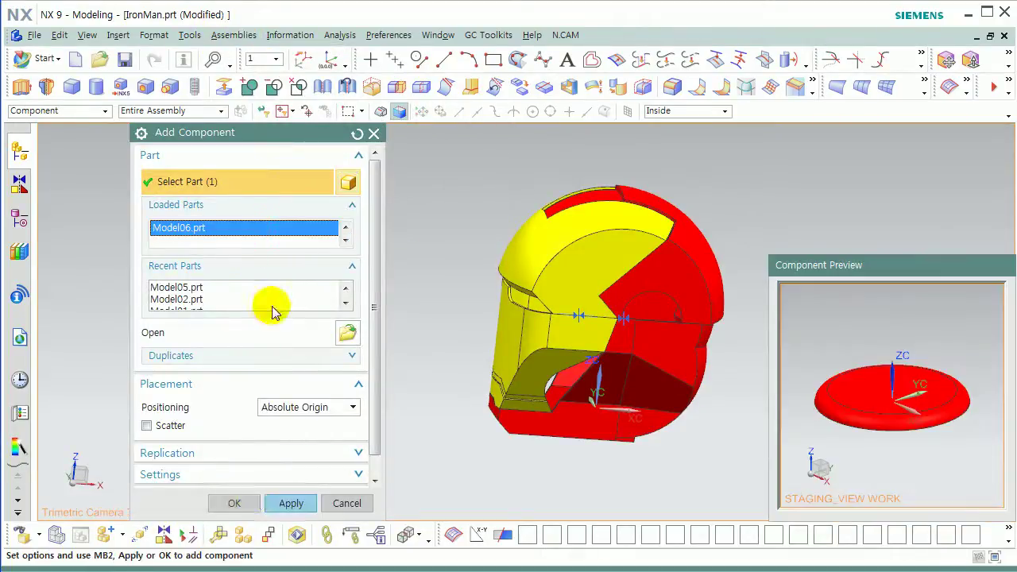
{"action": "left_click", "coordinate": [235, 504]}
Step: Constrain the disc Model06 with Touch Align against the helmet at the round ear opening
{"action": "middle_click_drag", "start_coordinate": [404, 465], "coordinate": [452, 411]}
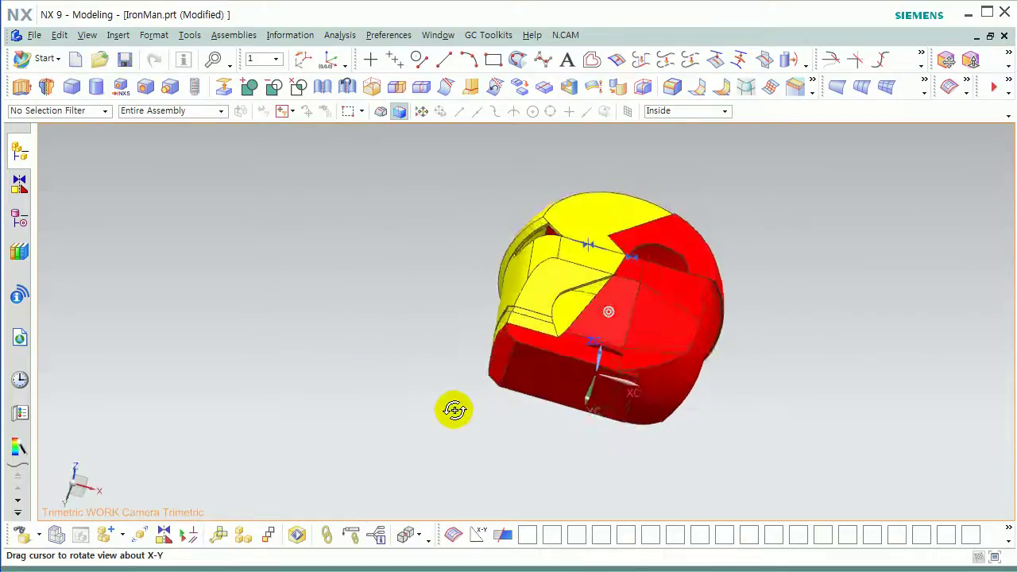
{"action": "scroll", "coordinate": [619, 354], "scroll_direction": "up", "scroll_amount": 5}
{"action": "scroll", "coordinate": [603, 349], "scroll_direction": "up", "scroll_amount": 3}
{"action": "scroll", "coordinate": [334, 159], "scroll_direction": "down", "scroll_amount": 3}
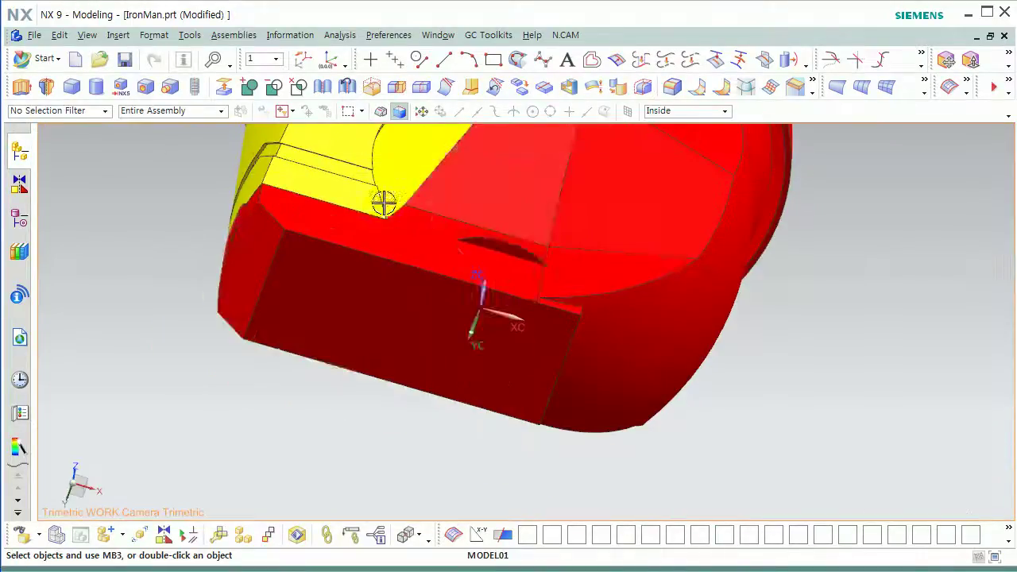
{"action": "right_click", "coordinate": [508, 239]}
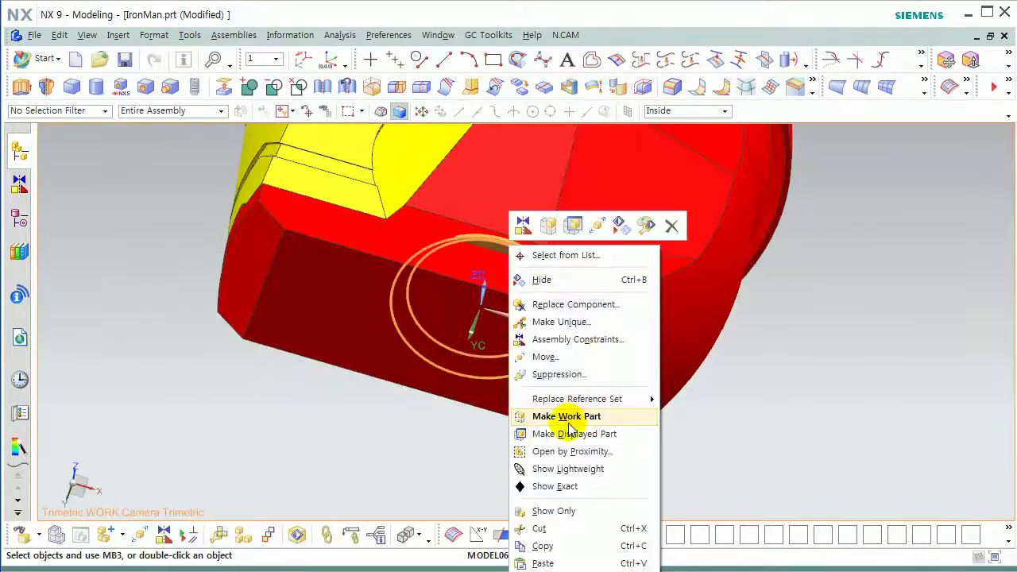
{"action": "left_click", "coordinate": [577, 339]}
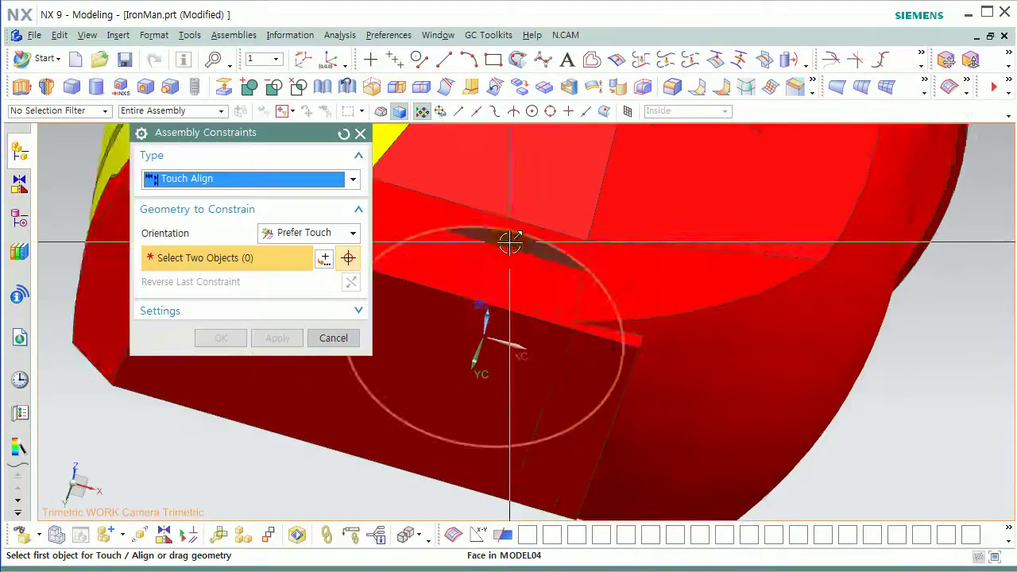
{"action": "left_click", "coordinate": [537, 301]}
{"action": "middle_click_drag", "start_coordinate": [537, 301], "coordinate": [544, 341]}
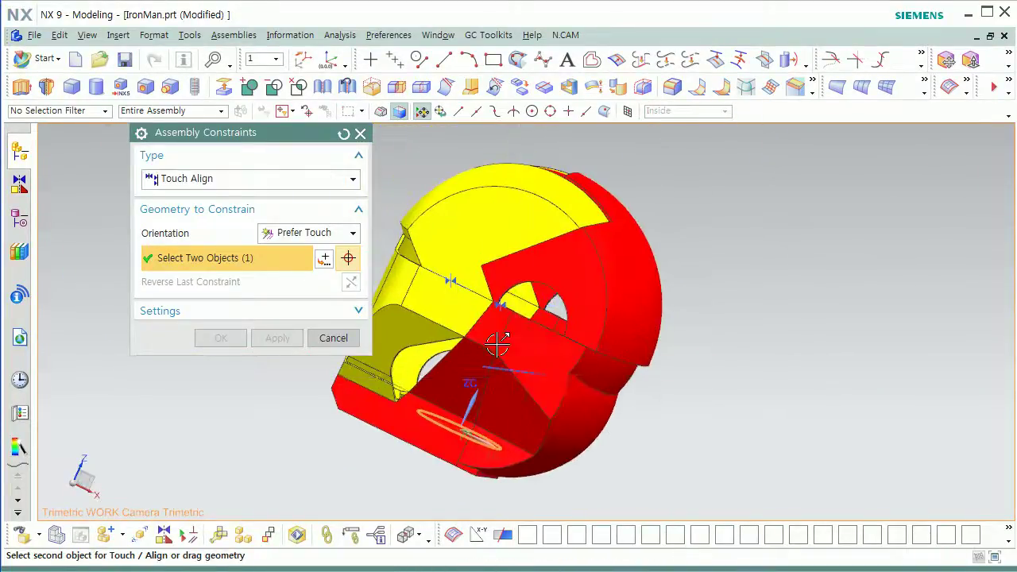
{"action": "left_click", "coordinate": [553, 299]}
{"action": "left_click", "coordinate": [637, 358]}
{"action": "mouse_move", "coordinate": [546, 356]}
{"action": "middle_mouse_down"}
{"action": "mouse_move", "coordinate": [612, 320]}
{"action": "mouse_move", "coordinate": [557, 354]}
{"action": "middle_mouse_up"}
Step: Add a Concentric constraint between the disc's circular edge and the round ear opening's edge, and accept the constraints
{"action": "left_click", "coordinate": [243, 179]}
{"action": "left_click", "coordinate": [216, 214]}
{"action": "scroll", "coordinate": [601, 408], "scroll_direction": "up", "scroll_amount": 4}
{"action": "left_click", "coordinate": [626, 382]}
{"action": "scroll", "coordinate": [537, 367], "scroll_direction": "down", "scroll_amount": 3}
{"action": "scroll", "coordinate": [603, 238], "scroll_direction": "up", "scroll_amount": 3}
{"action": "left_click", "coordinate": [572, 291]}
{"action": "scroll", "coordinate": [572, 309], "scroll_direction": "up", "scroll_amount": 5}
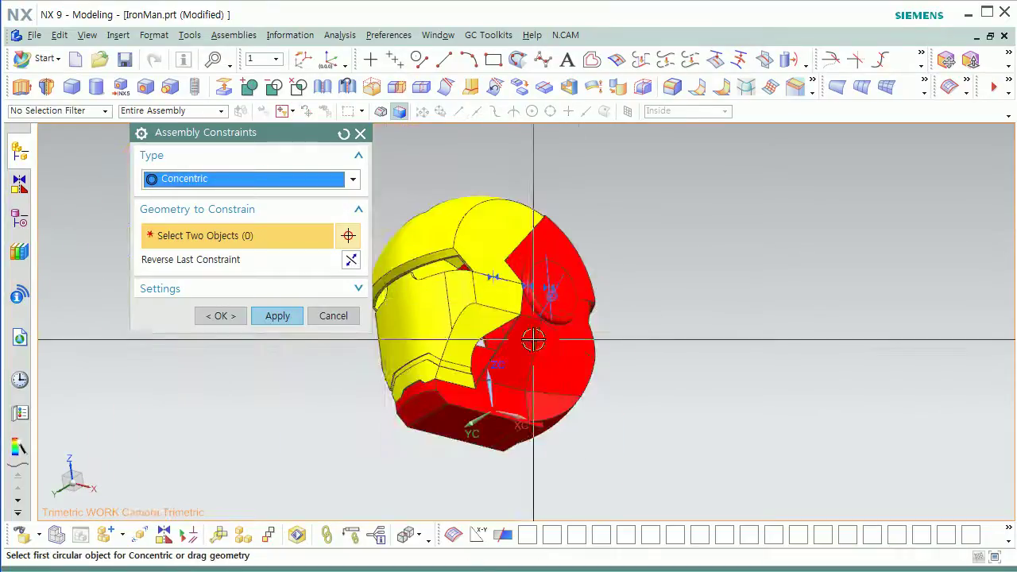
{"action": "left_click", "coordinate": [230, 322]}
Step: Start mirroring the assembly and select the Model06 disc as the component to mirror
{"action": "middle_click_drag", "start_coordinate": [509, 334], "coordinate": [454, 321]}
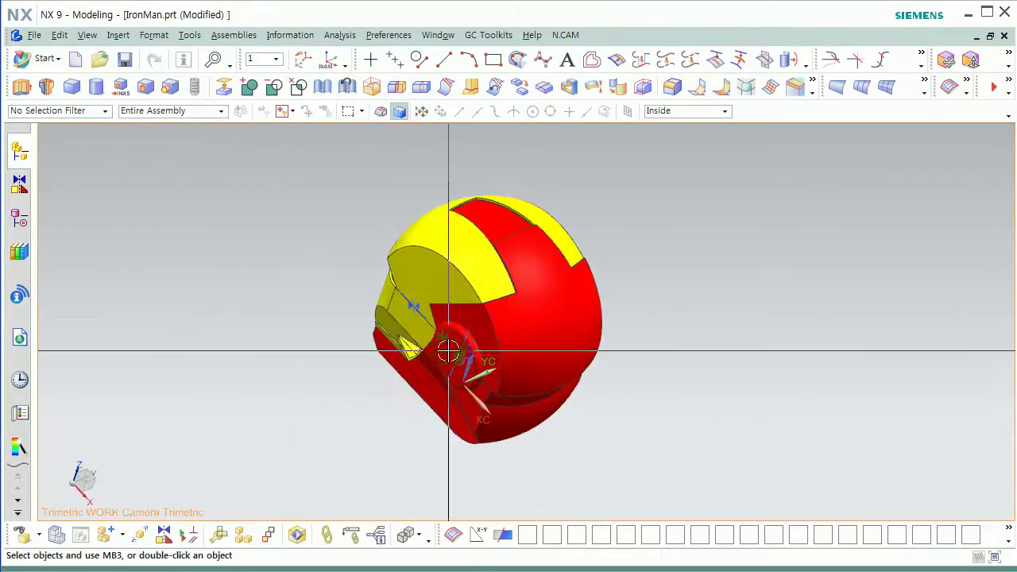
{"action": "left_click", "coordinate": [238, 38]}
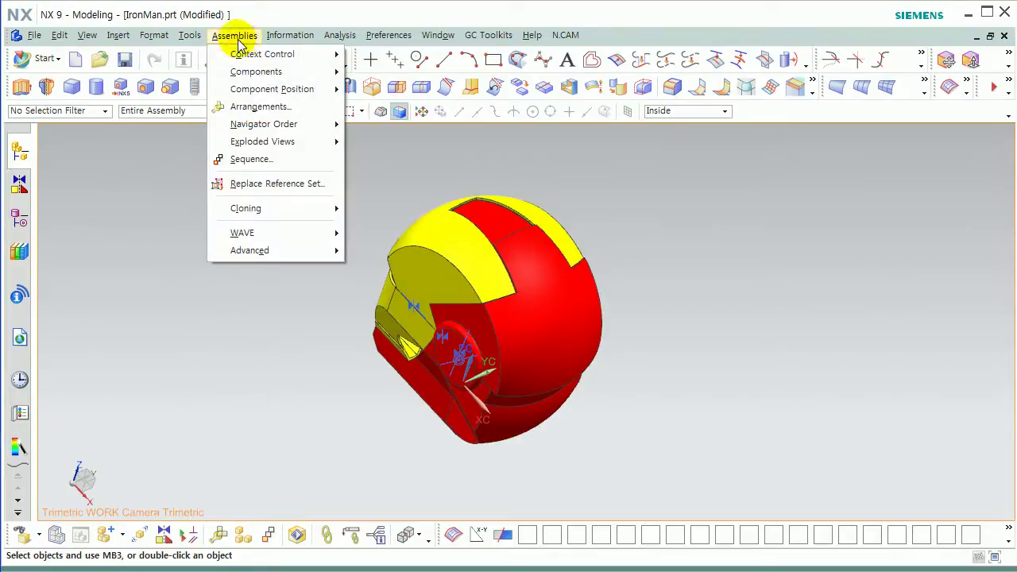
{"action": "left_click", "coordinate": [271, 71]}
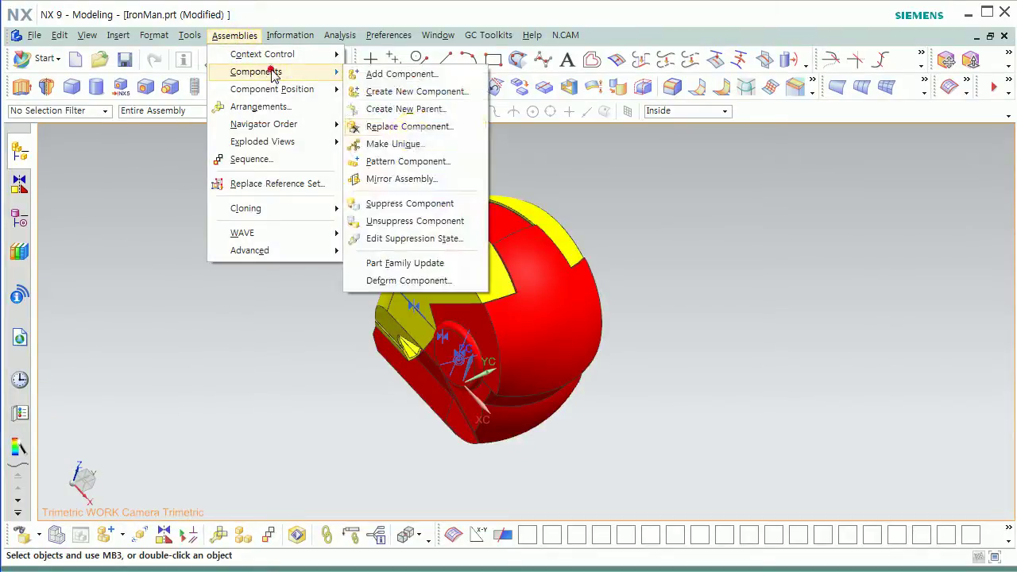
{"action": "left_click", "coordinate": [414, 182]}
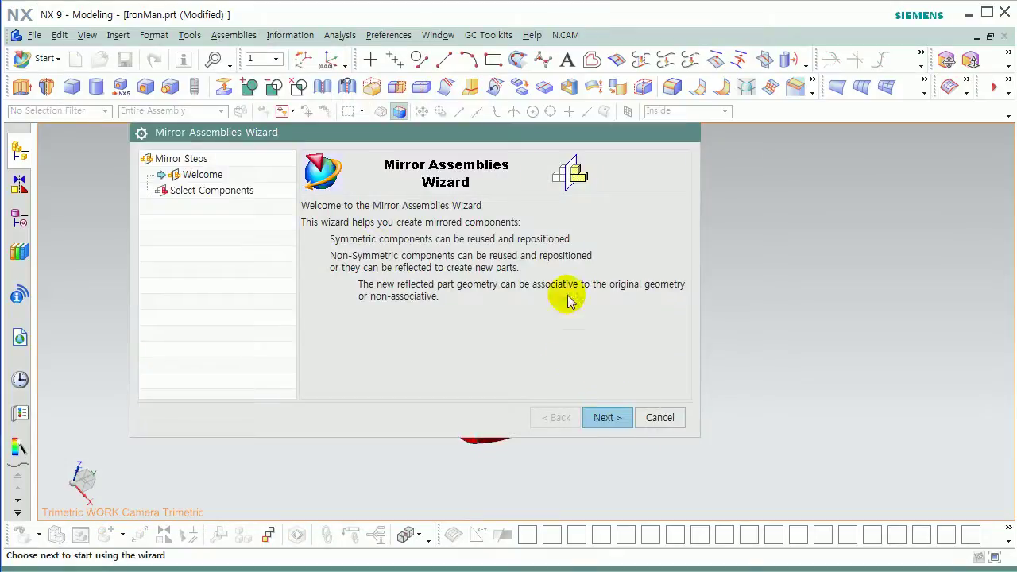
{"action": "left_click", "coordinate": [618, 420]}
{"action": "middle_click_drag", "start_coordinate": [699, 376], "coordinate": [955, 374], "text": "shift"}
{"action": "left_click", "coordinate": [691, 354]}
Step: Define the mirror plane as the XC-ZC datum plane and finish mirroring the disc to the opposite side of the helmet
{"action": "left_click", "coordinate": [502, 418]}
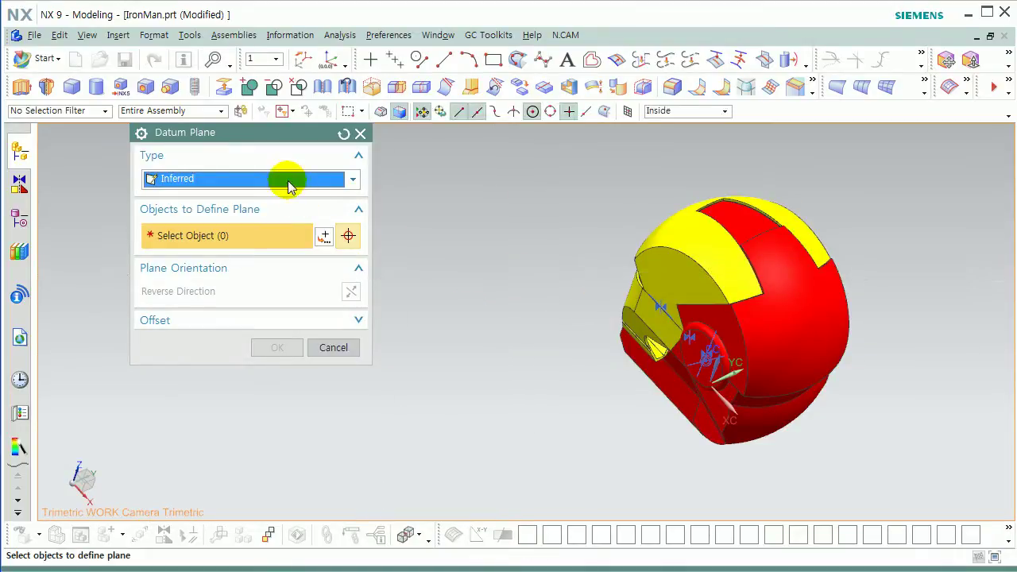
{"action": "left_click", "coordinate": [289, 182]}
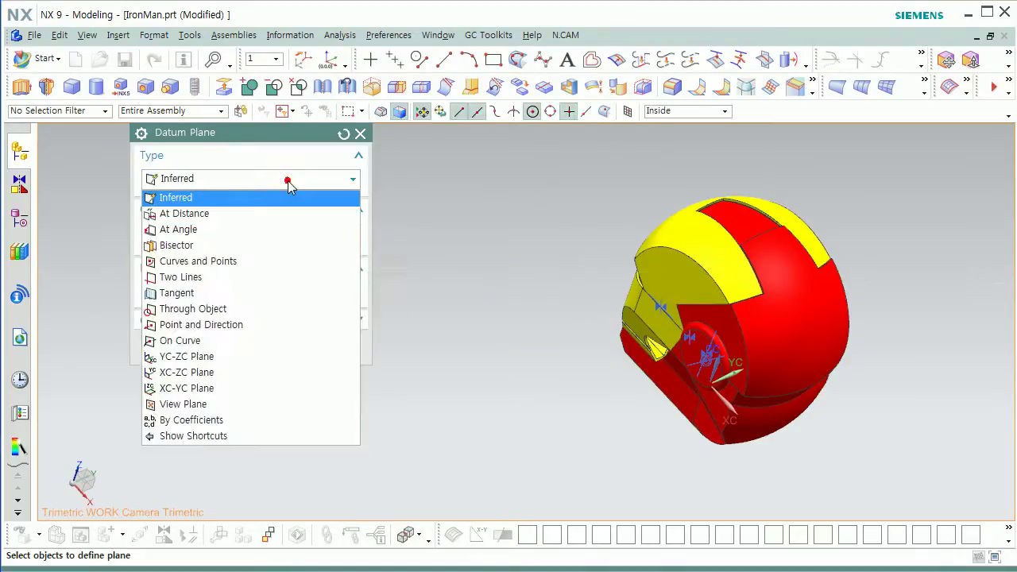
{"action": "left_click", "coordinate": [262, 370]}
{"action": "left_click", "coordinate": [283, 359]}
{"action": "middle_click_drag", "start_coordinate": [627, 373], "coordinate": [645, 395]}
{"action": "left_click", "coordinate": [510, 418]}
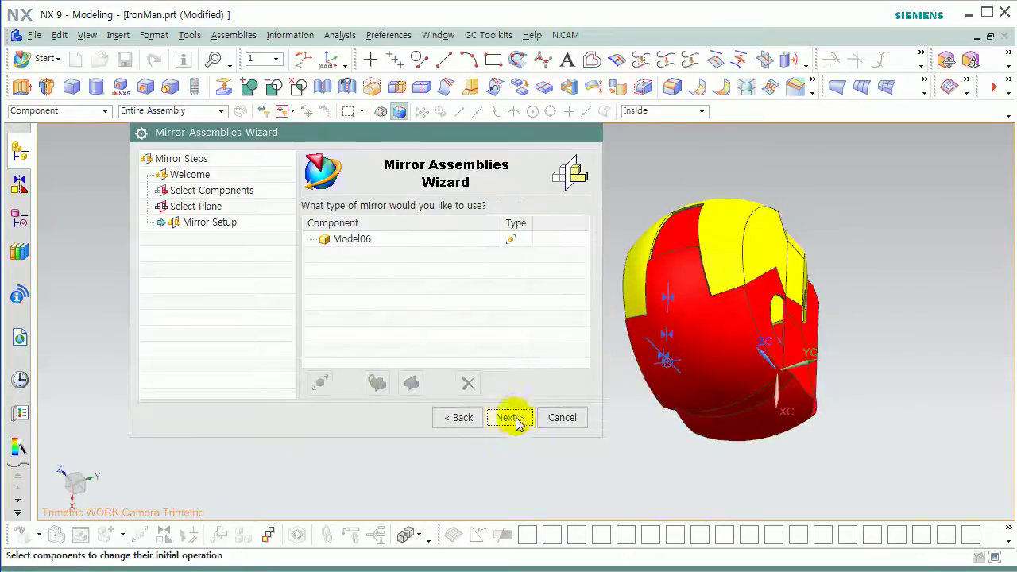
{"action": "left_click", "coordinate": [515, 421]}
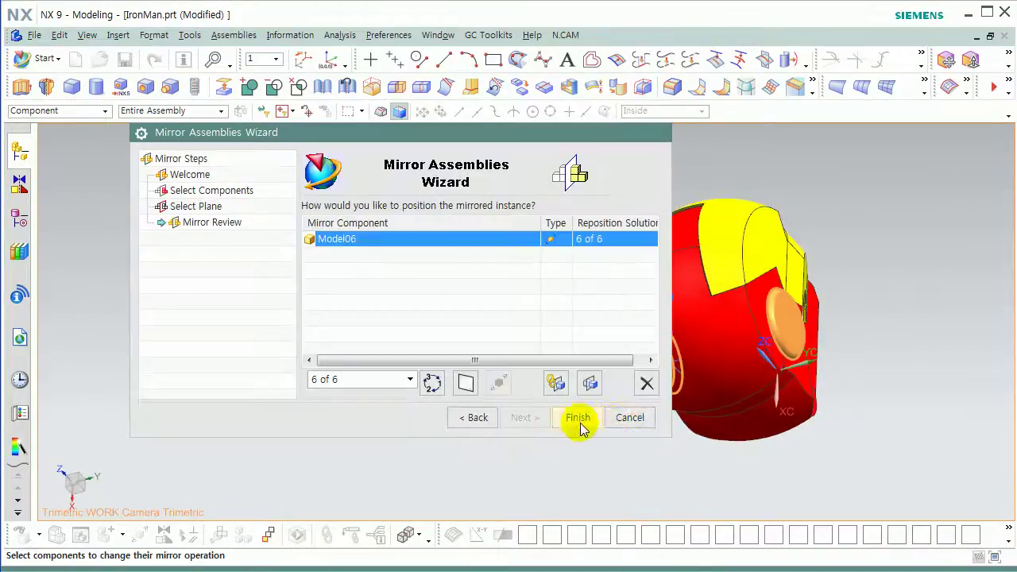
{"action": "left_click", "coordinate": [577, 417]}
Step: Turn off the display of both suppressed and regular assembly constraints in the graphics window
{"action": "middle_click_drag", "start_coordinate": [710, 420], "coordinate": [691, 373]}
{"action": "left_click", "coordinate": [20, 151]}
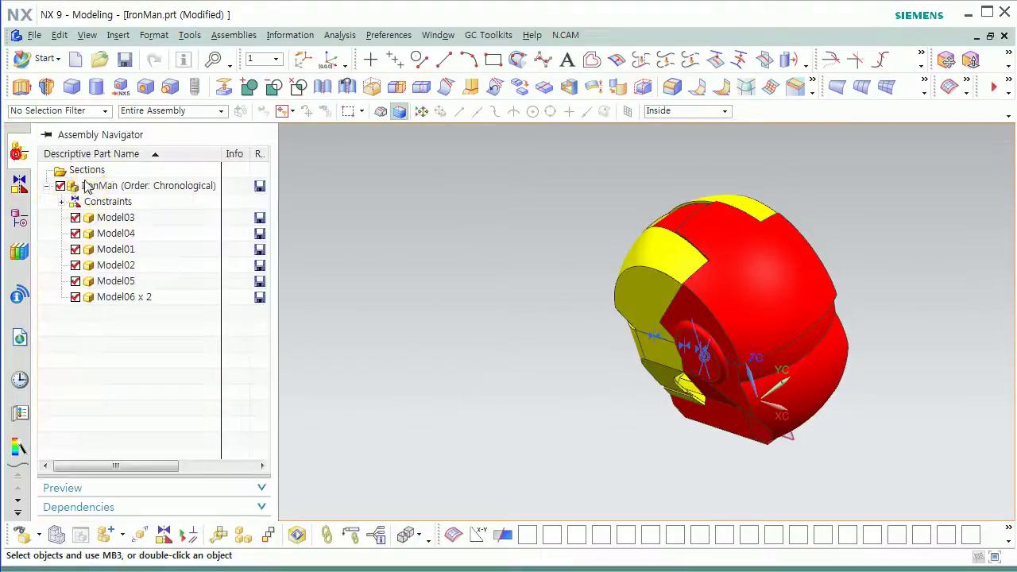
{"action": "right_click", "coordinate": [98, 209]}
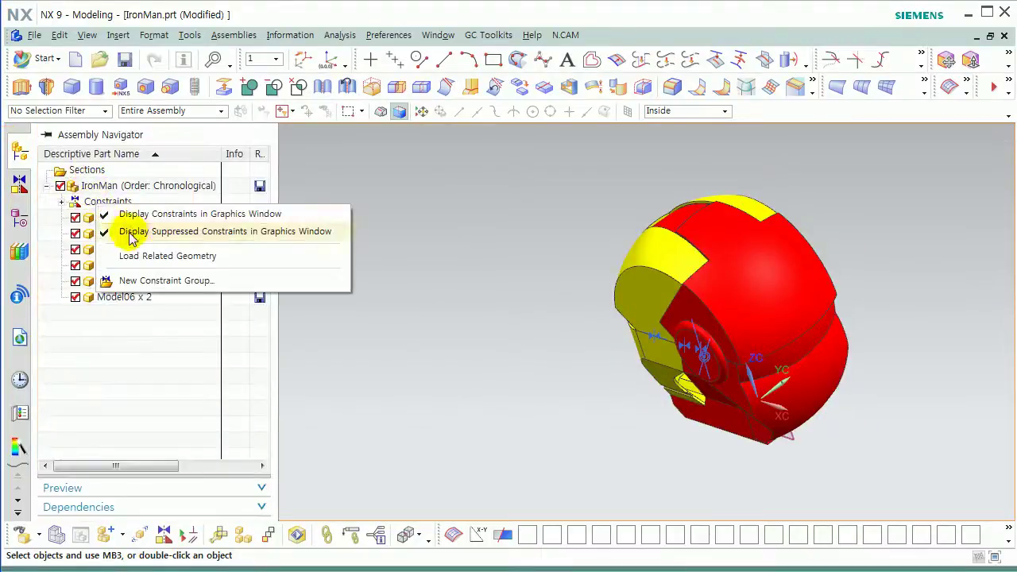
{"action": "left_click", "coordinate": [134, 232]}
{"action": "right_click", "coordinate": [131, 190]}
{"action": "right_click", "coordinate": [101, 203]}
{"action": "left_click", "coordinate": [102, 202]}
{"action": "right_click", "coordinate": [101, 205]}
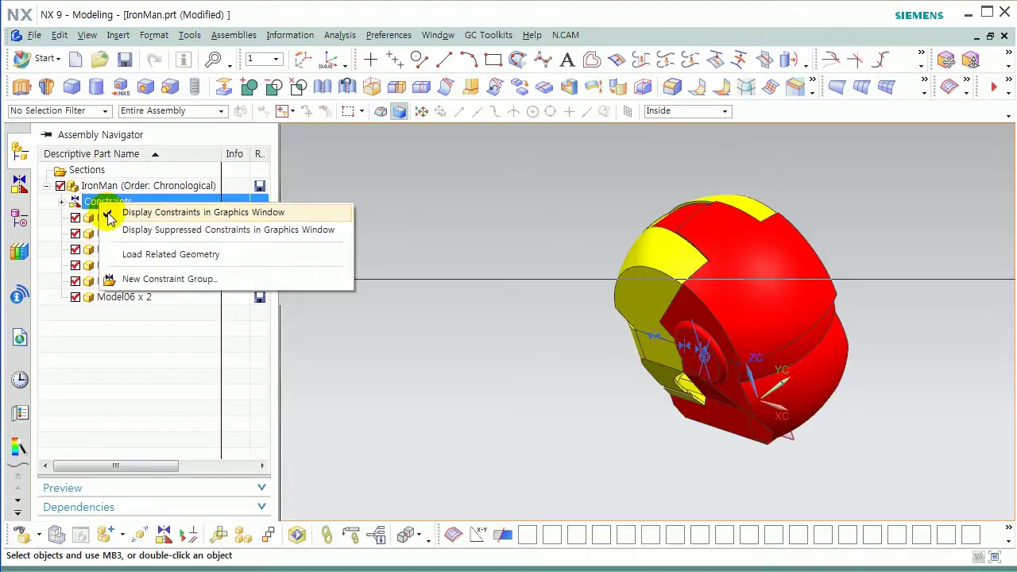
{"action": "left_click", "coordinate": [107, 213]}
Step: Hide the datum plane used for mirroring the disc
{"action": "middle_click_drag", "start_coordinate": [381, 318], "coordinate": [514, 310]}
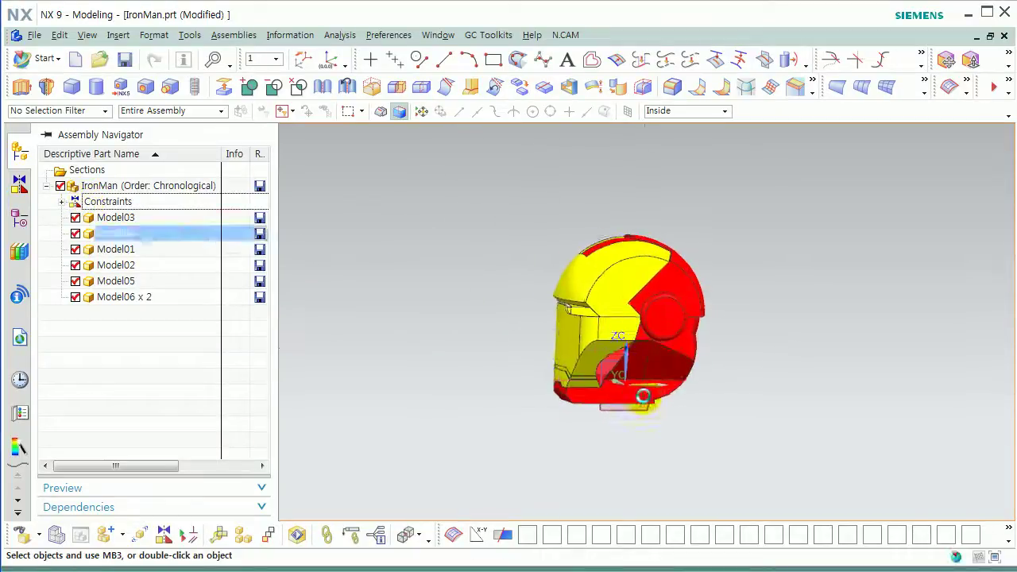
{"action": "scroll", "coordinate": [508, 409], "scroll_direction": "up", "scroll_amount": 5}
{"action": "key", "text": "ctrl+b"}
{"action": "key", "text": "Escape"}
{"action": "mouse_move", "coordinate": [627, 404]}
{"action": "middle_mouse_down"}
{"action": "mouse_move", "coordinate": [676, 408]}
{"action": "mouse_move", "coordinate": [658, 430]}
{"action": "mouse_move", "coordinate": [636, 435]}
{"action": "mouse_move", "coordinate": [646, 415]}
{"action": "mouse_move", "coordinate": [606, 399]}
{"action": "mouse_move", "coordinate": [627, 422]}
{"action": "mouse_move", "coordinate": [676, 426]}
{"action": "mouse_move", "coordinate": [734, 402]}
{"action": "middle_mouse_up"}
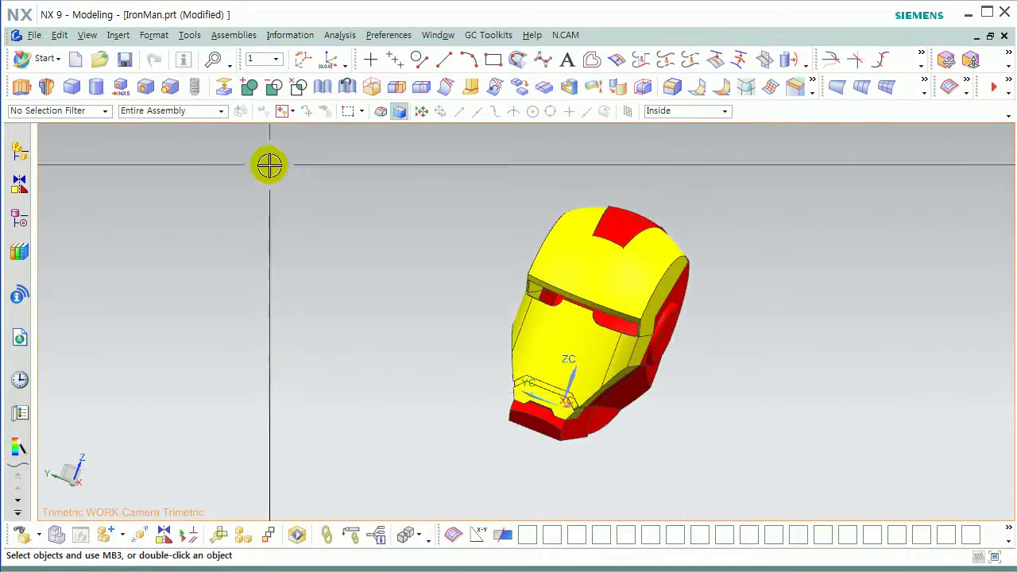